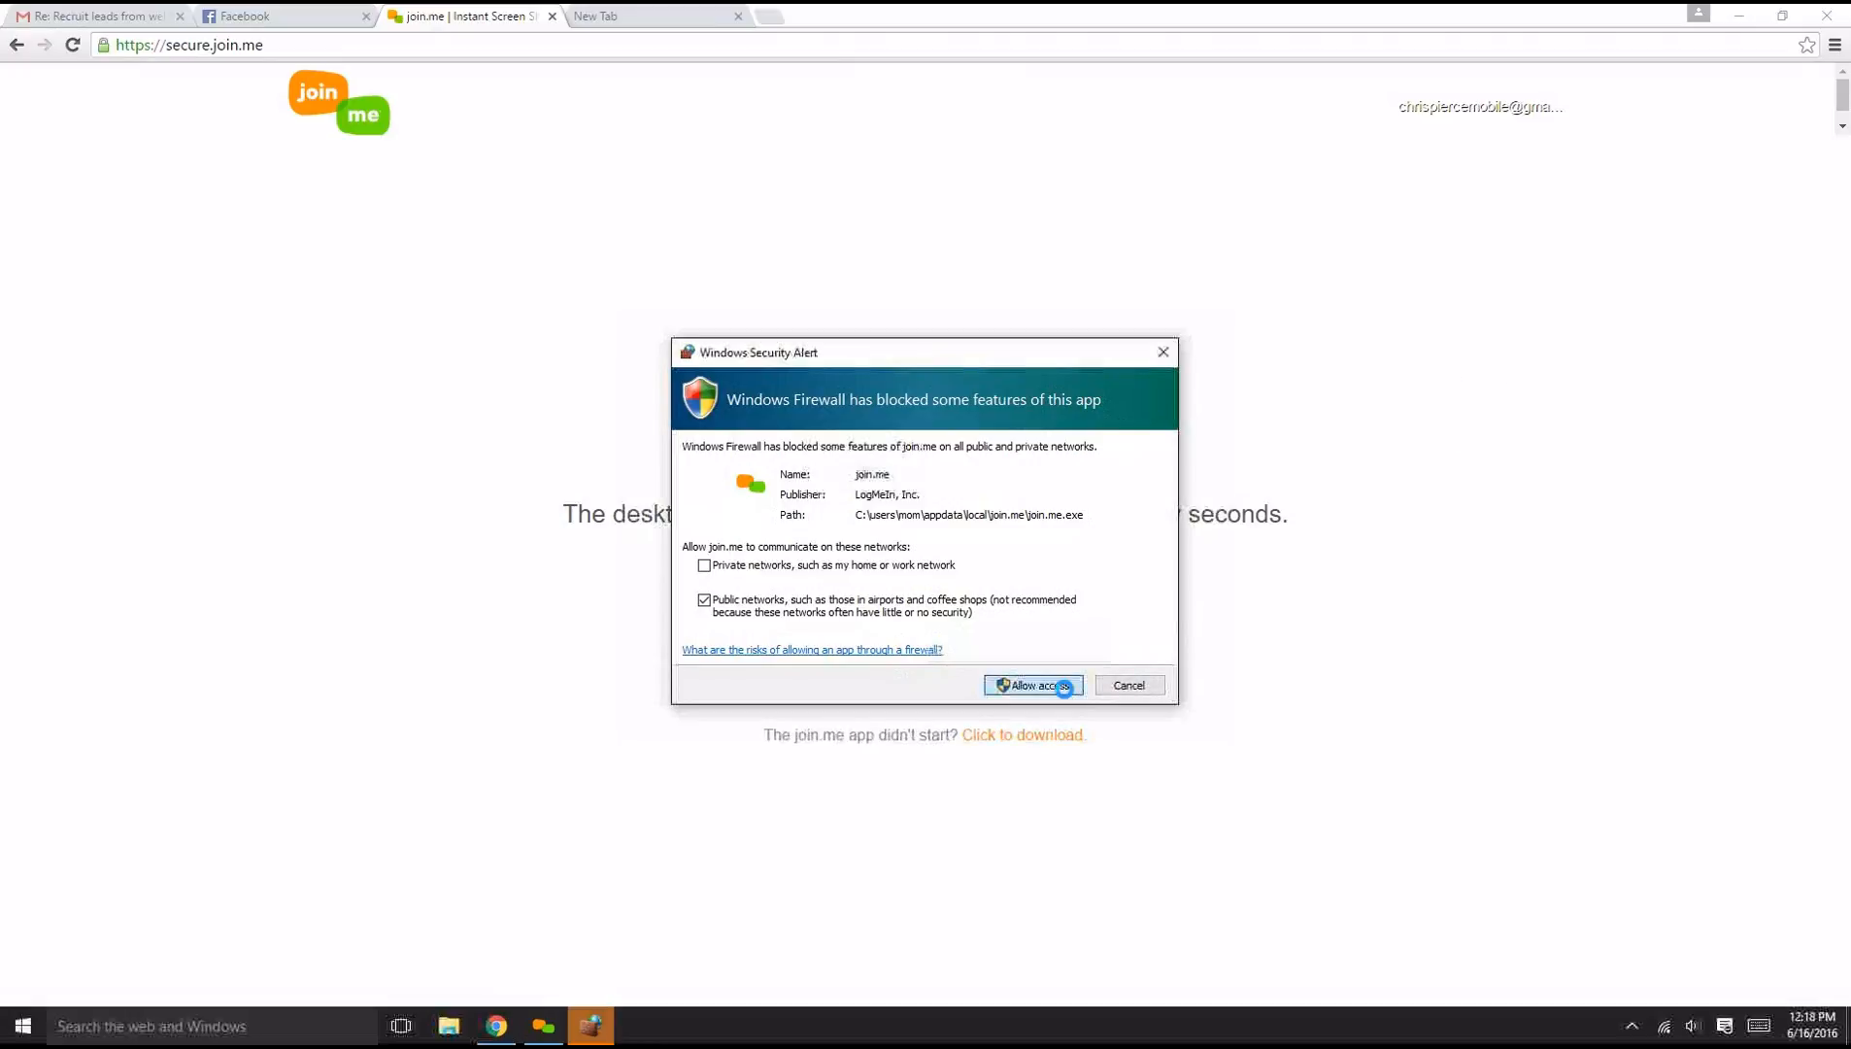
{"action": "key", "text": "Return"}
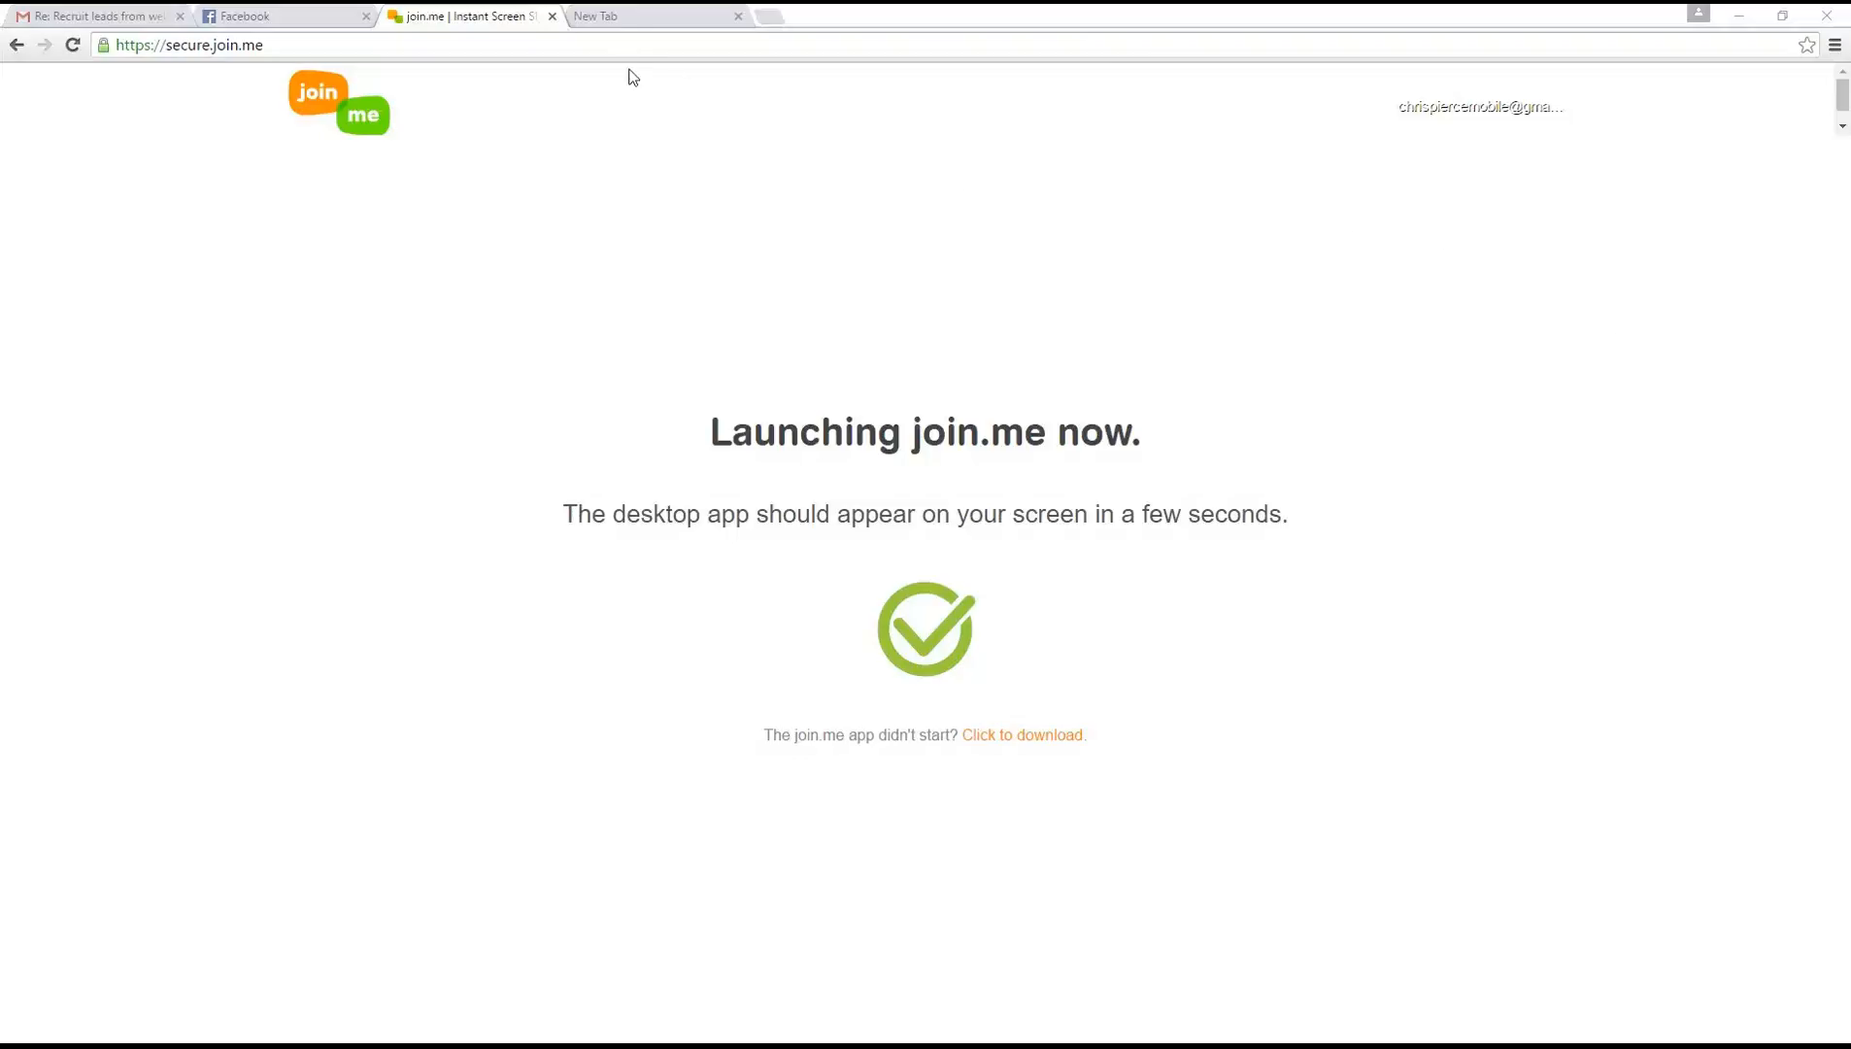
{"action": "left_click", "coordinate": [633, 23]}
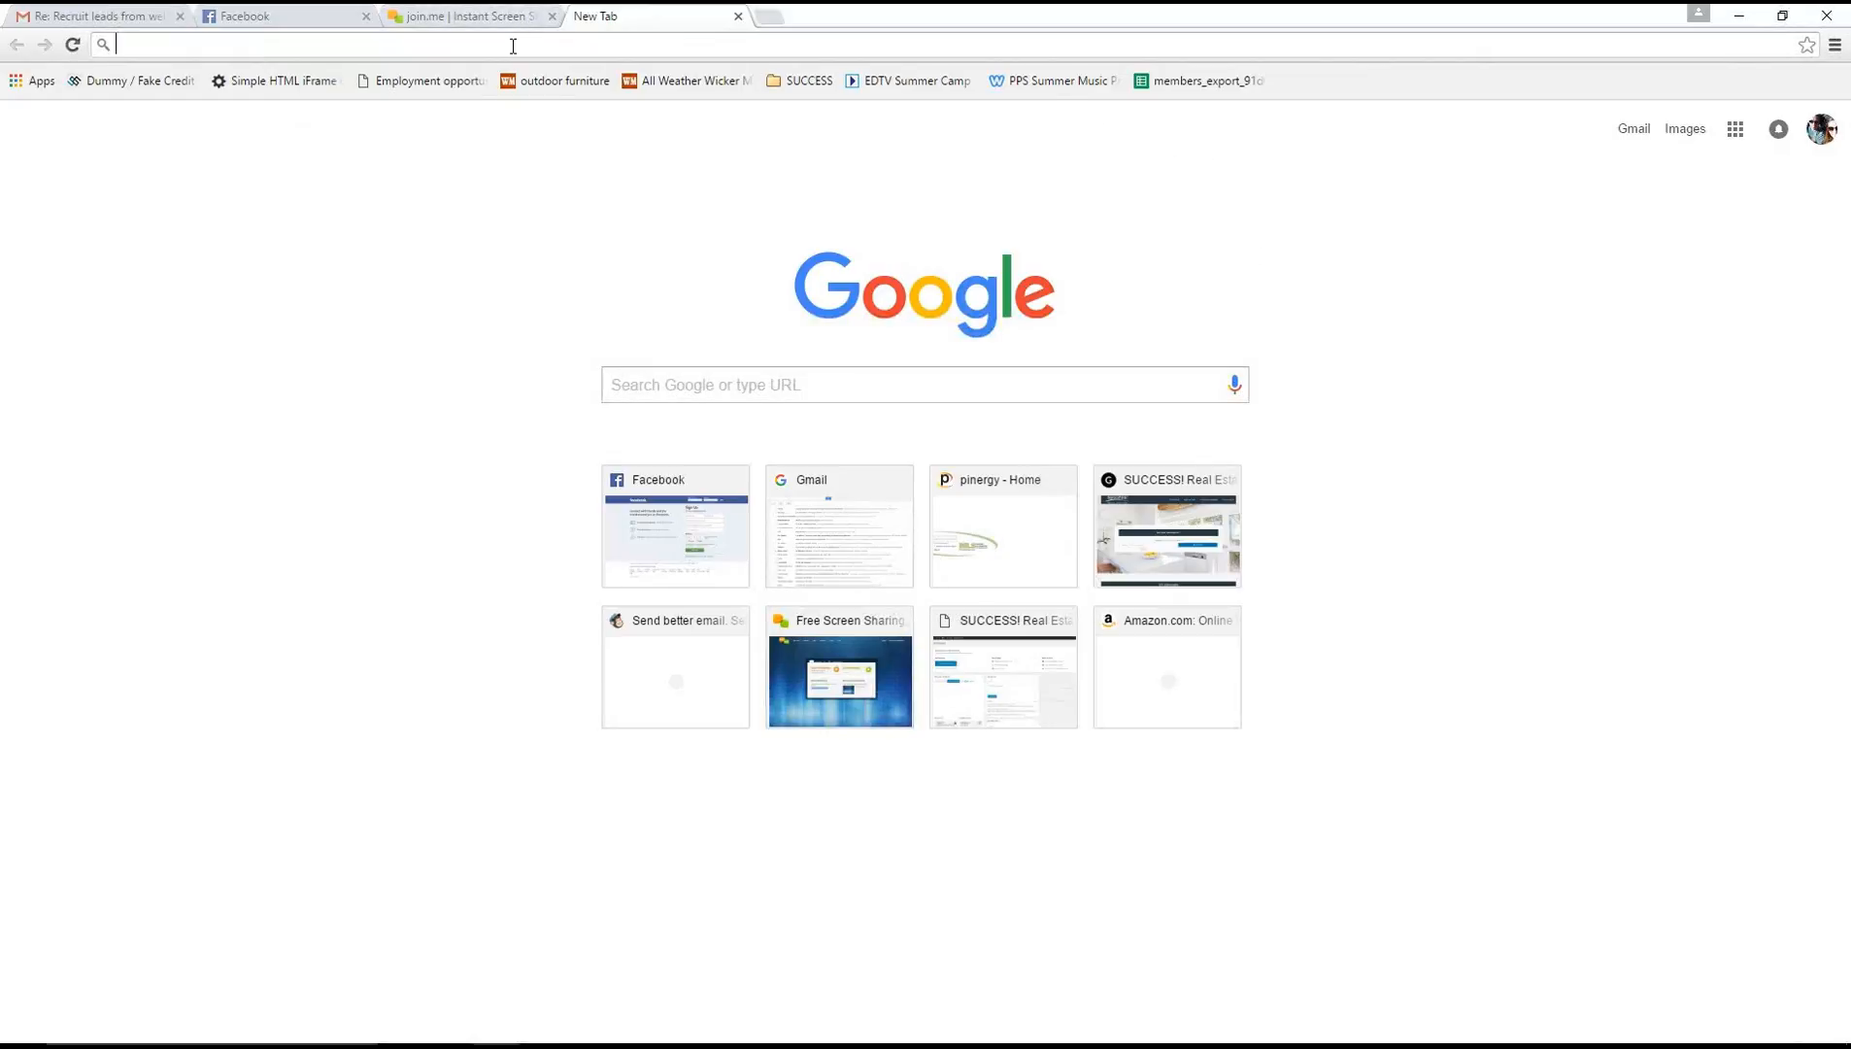
{"action": "type", "text": "ww"}
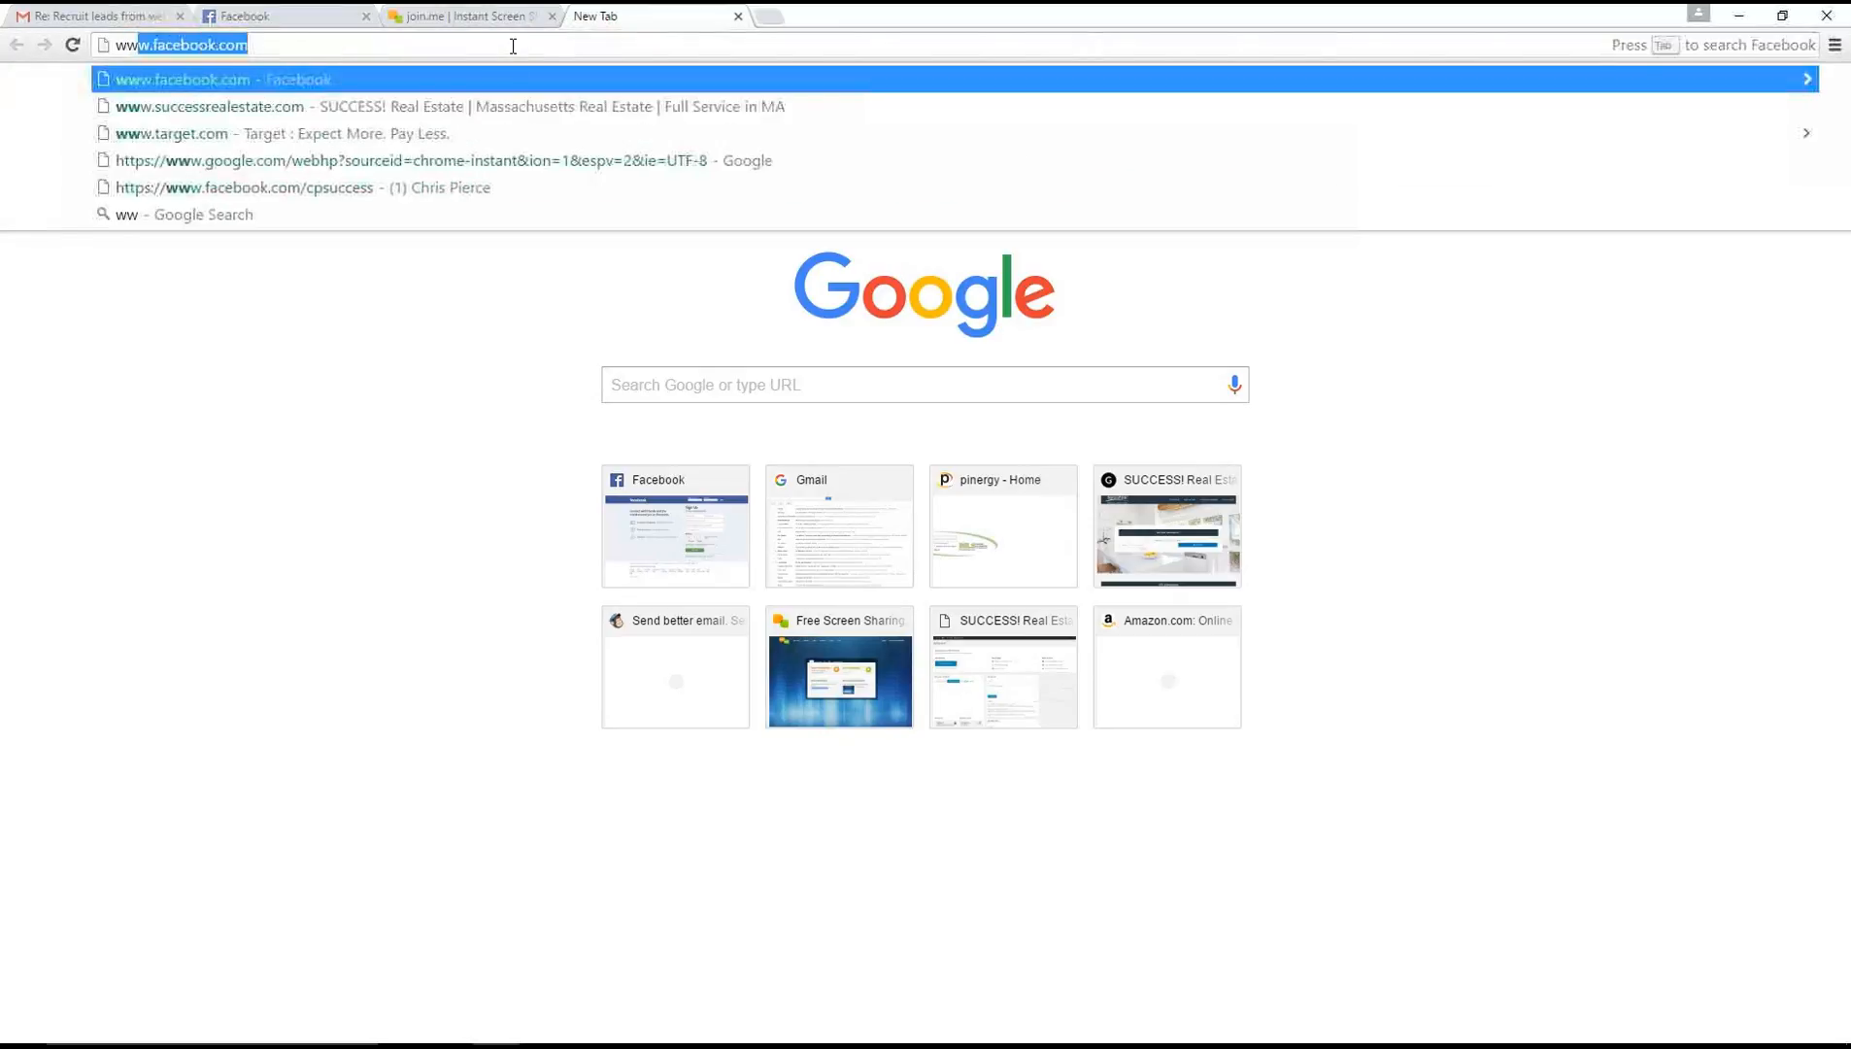
{"action": "type", "text": "w.cloudcma"}
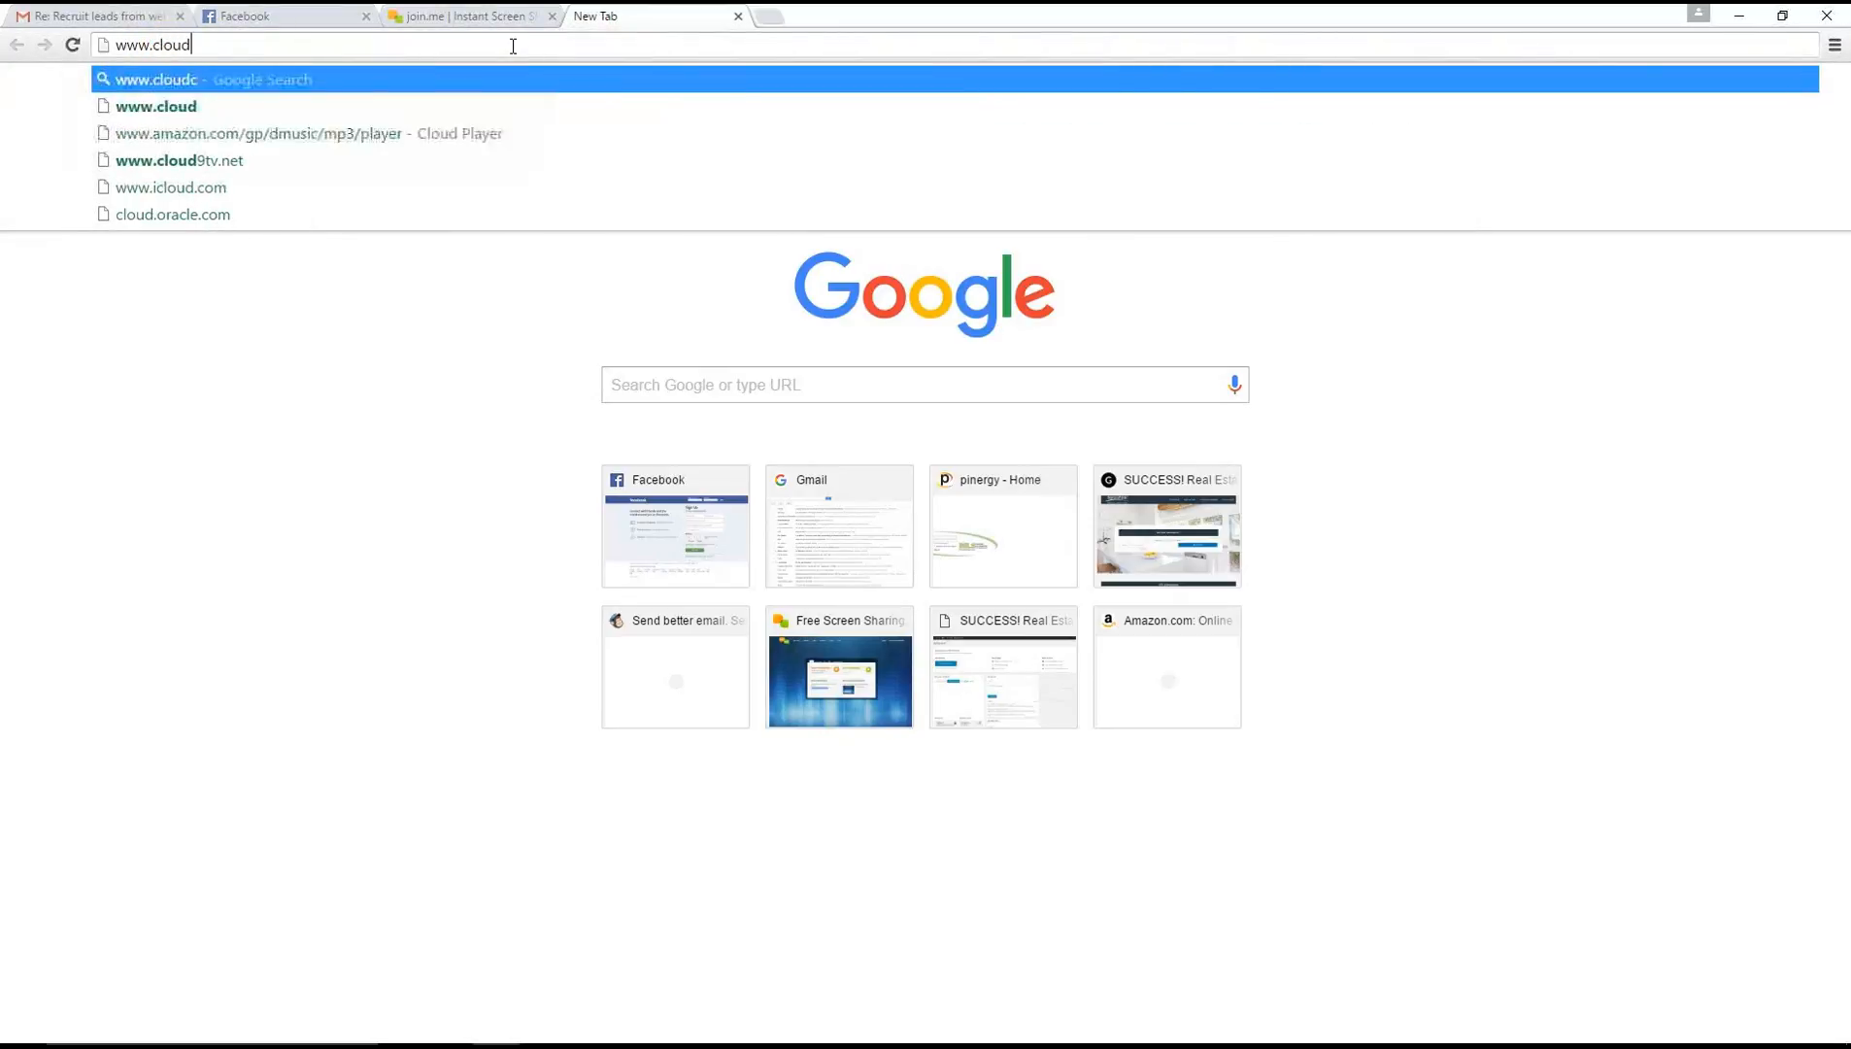
{"action": "type", "text": ".com"}
{"action": "key", "text": "Return"}
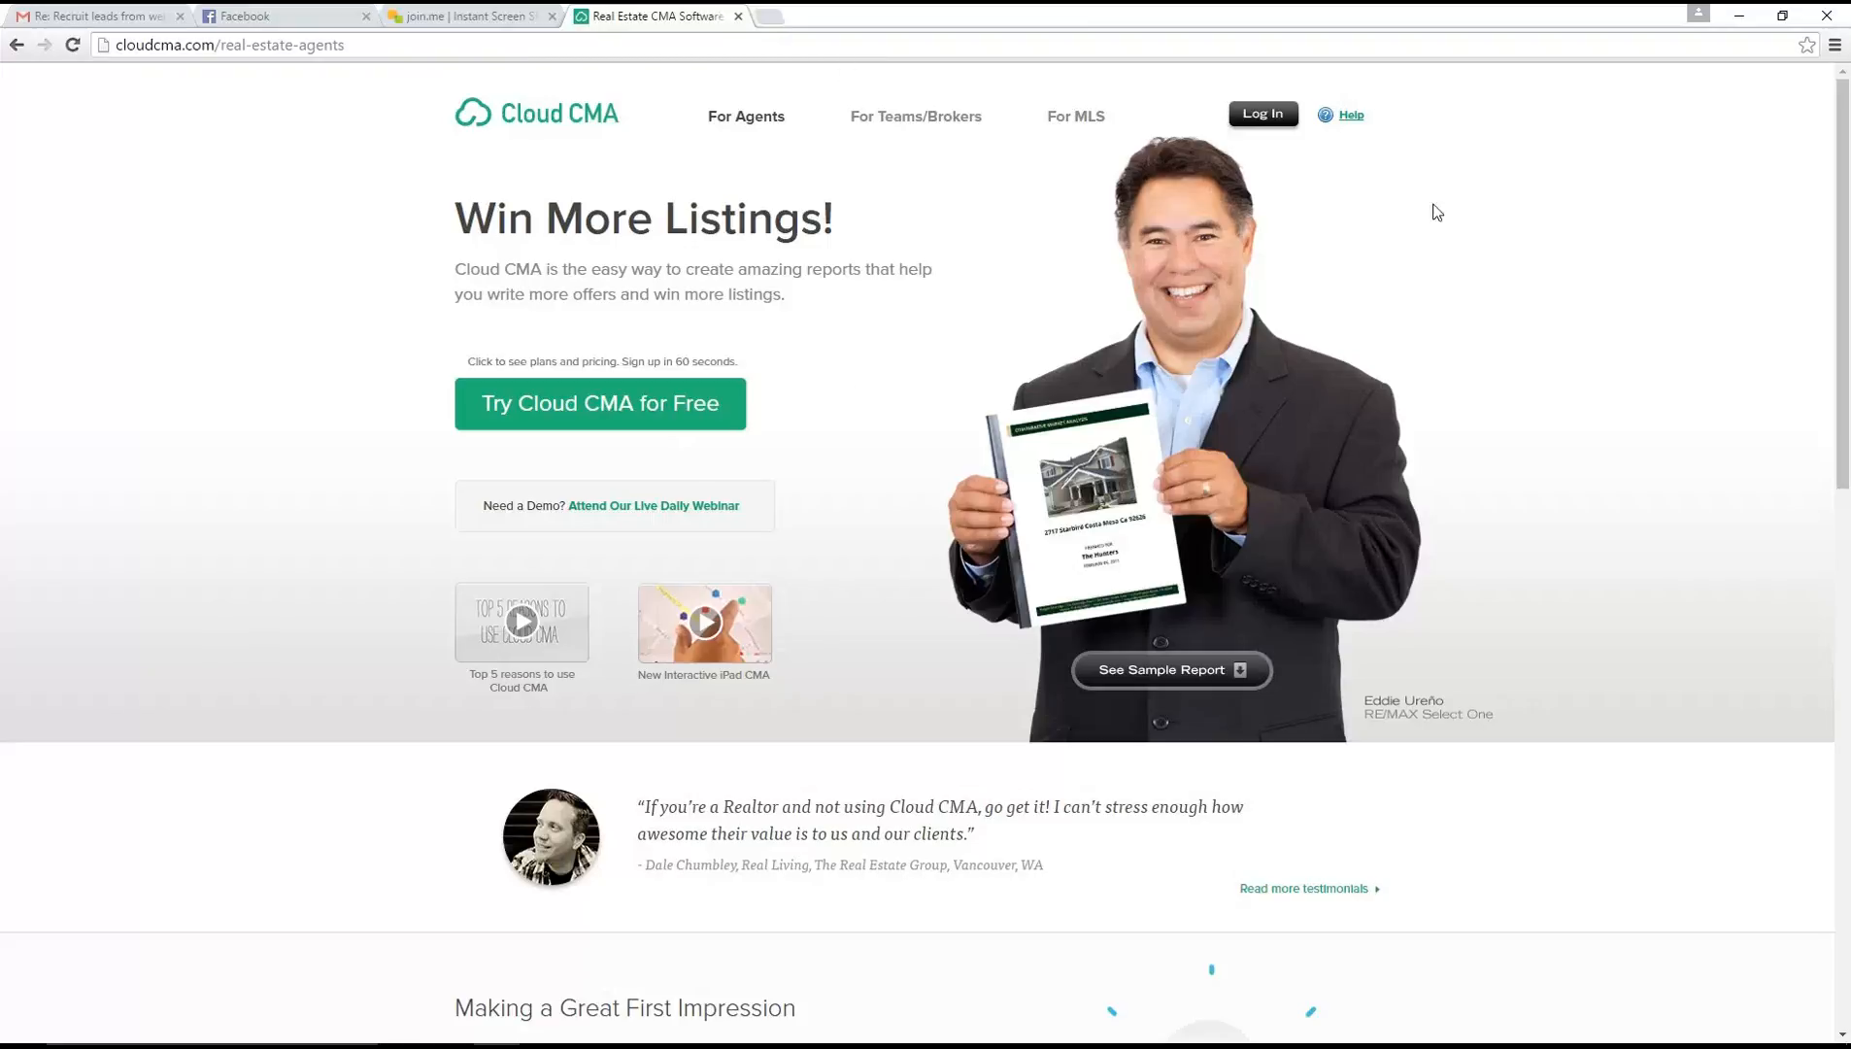
Go to the Cloud CMA login form and try to sign in with the account e-mail and account password
{"action": "left_click", "coordinate": [1255, 117]}
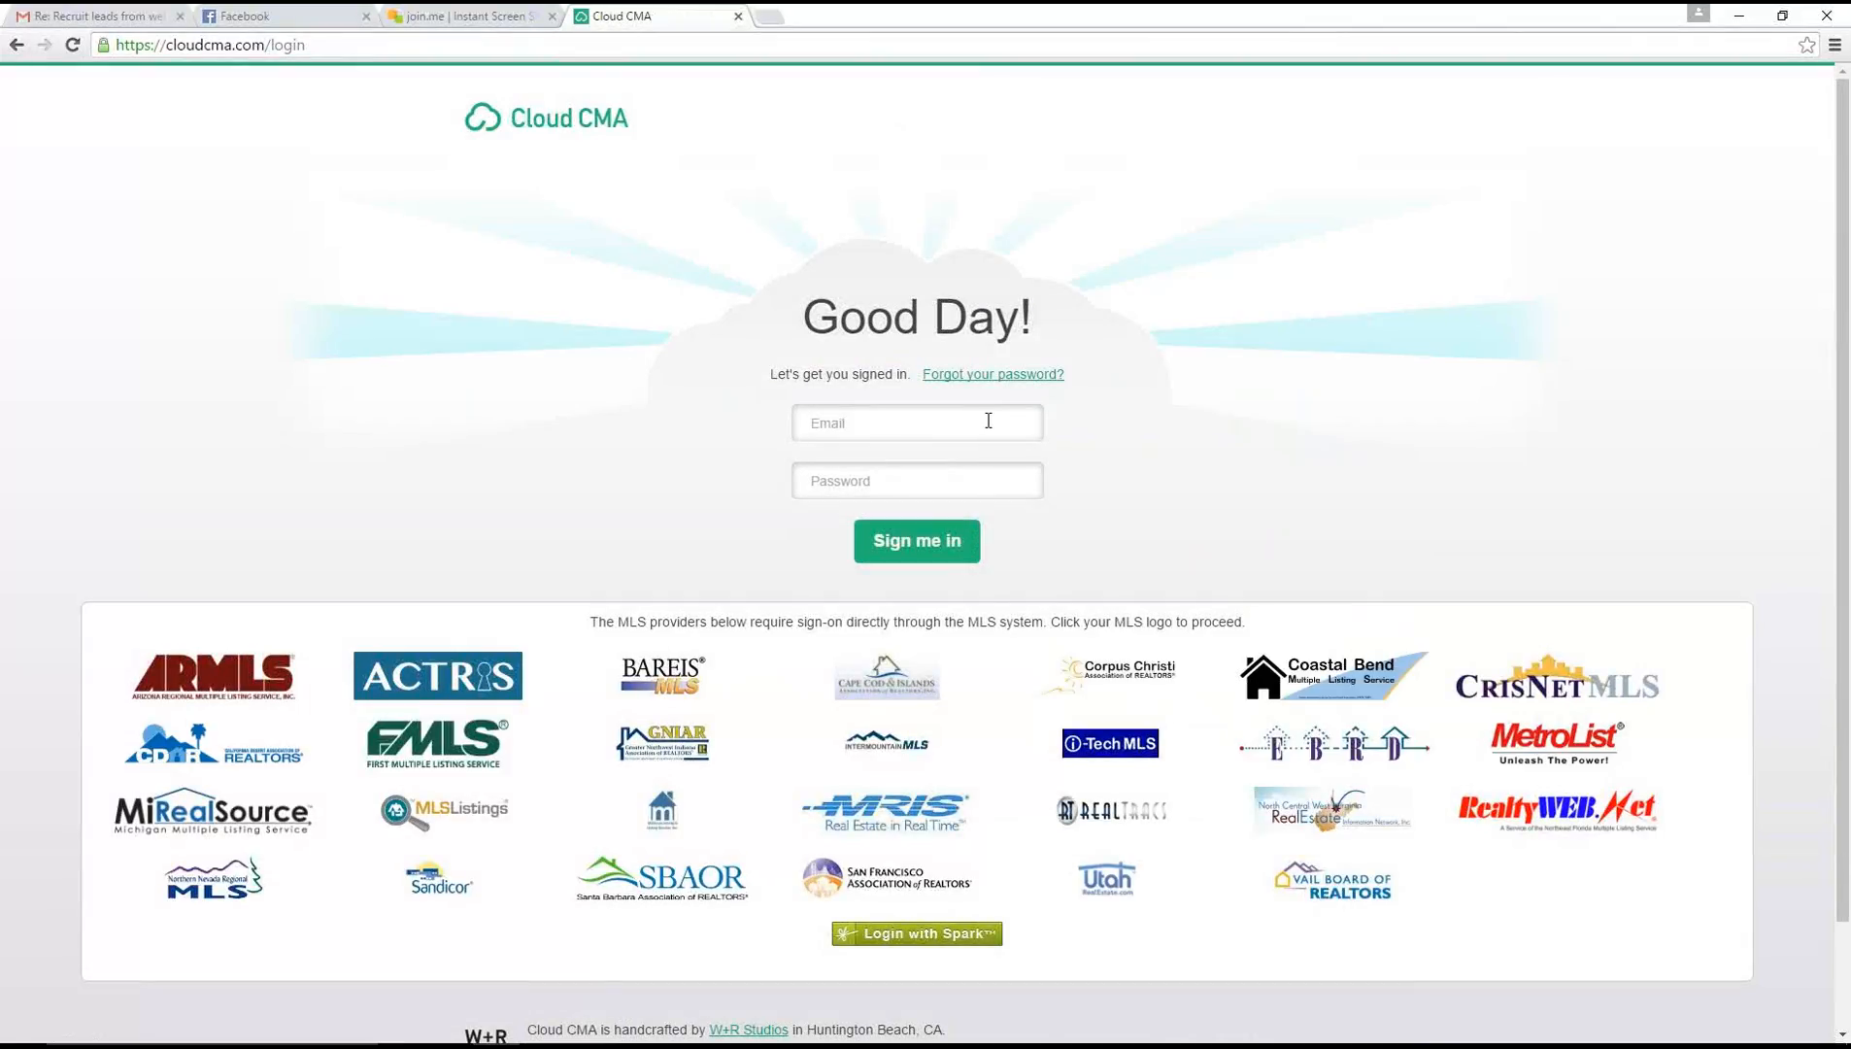
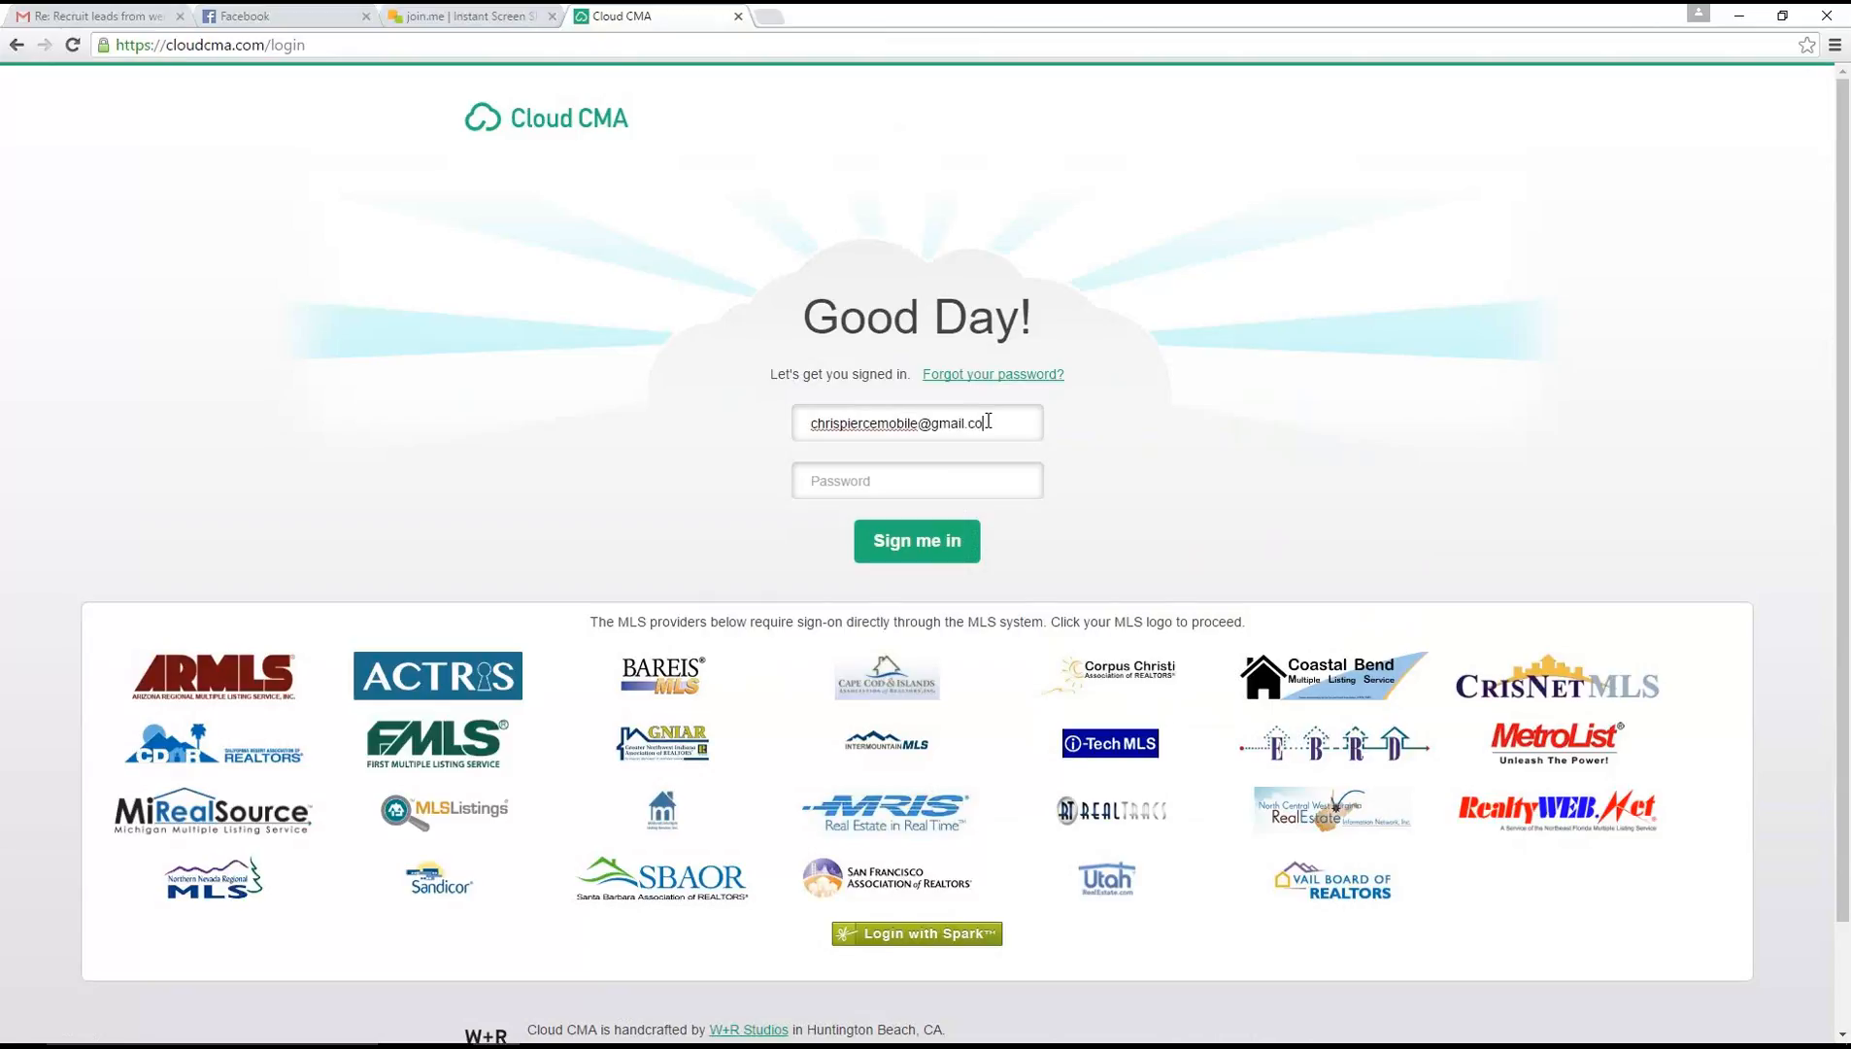
{"action": "key", "text": "Tab"}
{"action": "type", "text": "*******"}
{"action": "key", "text": "Return"}
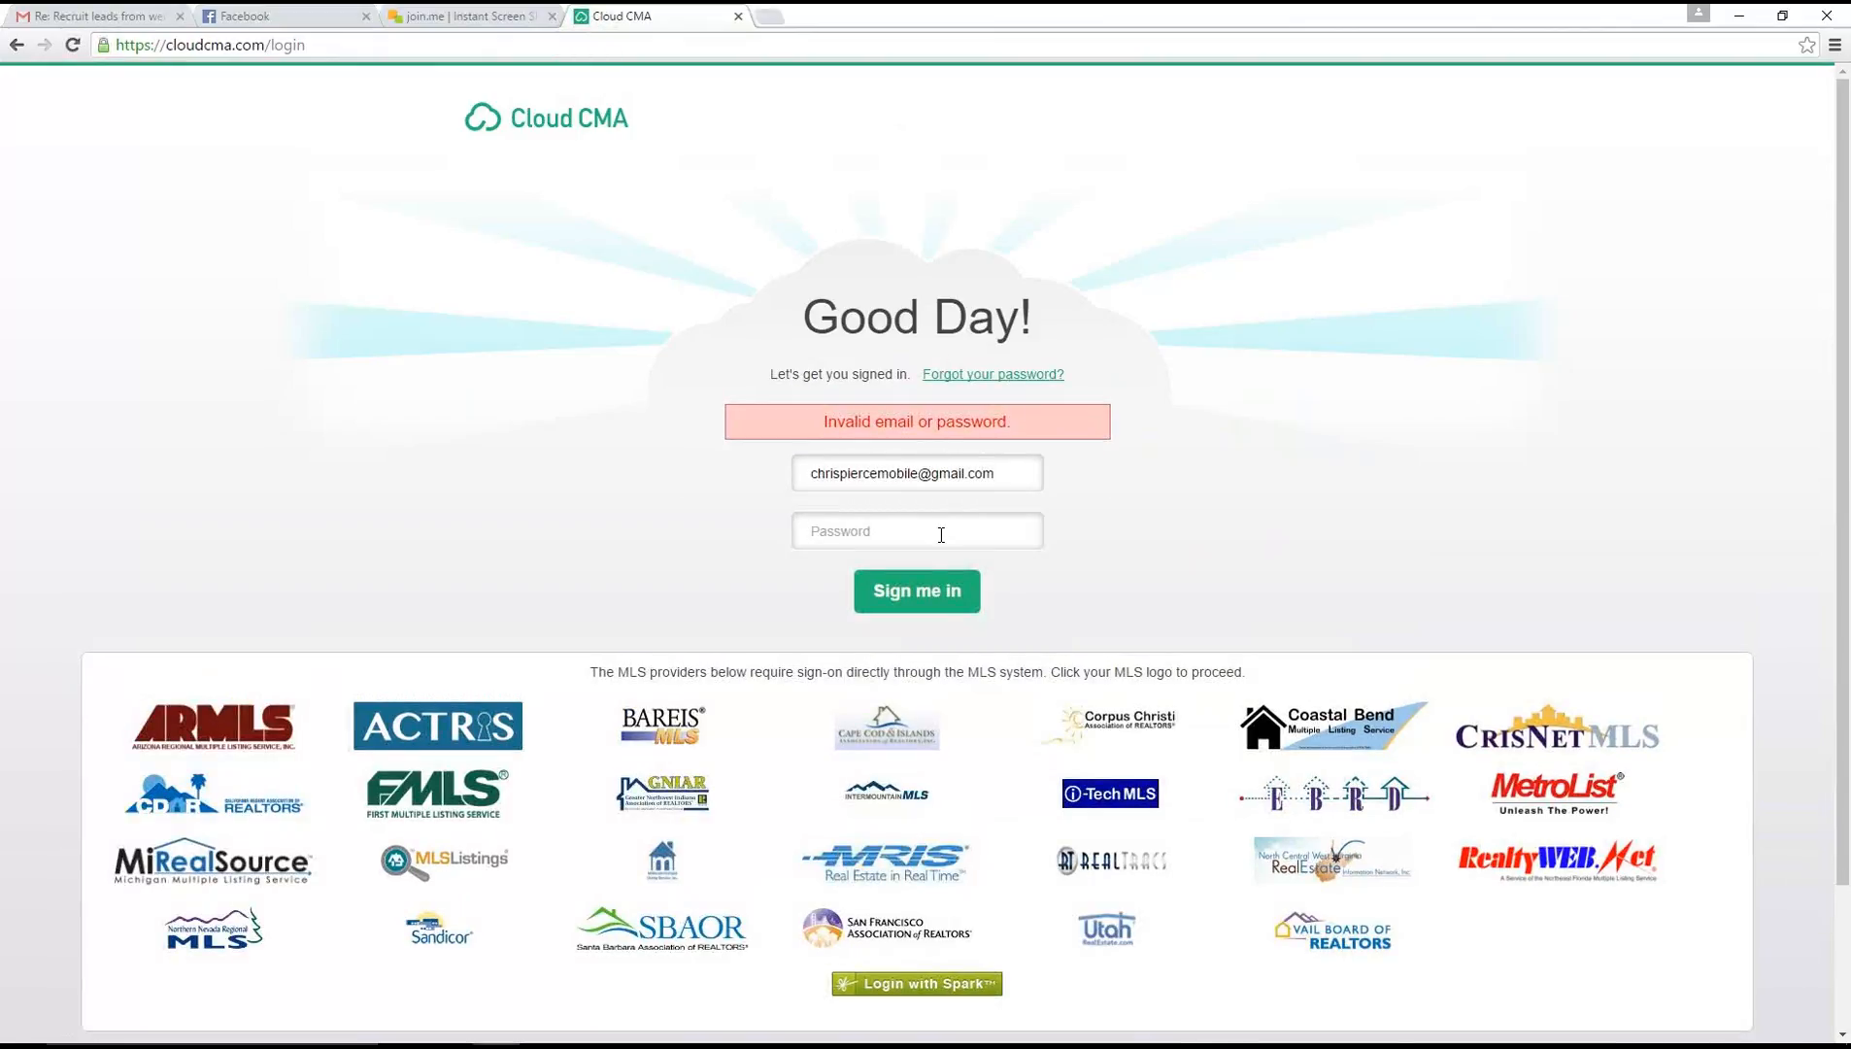
Re-enter the account password and sign in to Cloud CMA
{"action": "left_click", "coordinate": [941, 534]}
{"action": "type", "text": "******"}
{"action": "key", "text": "Return"}
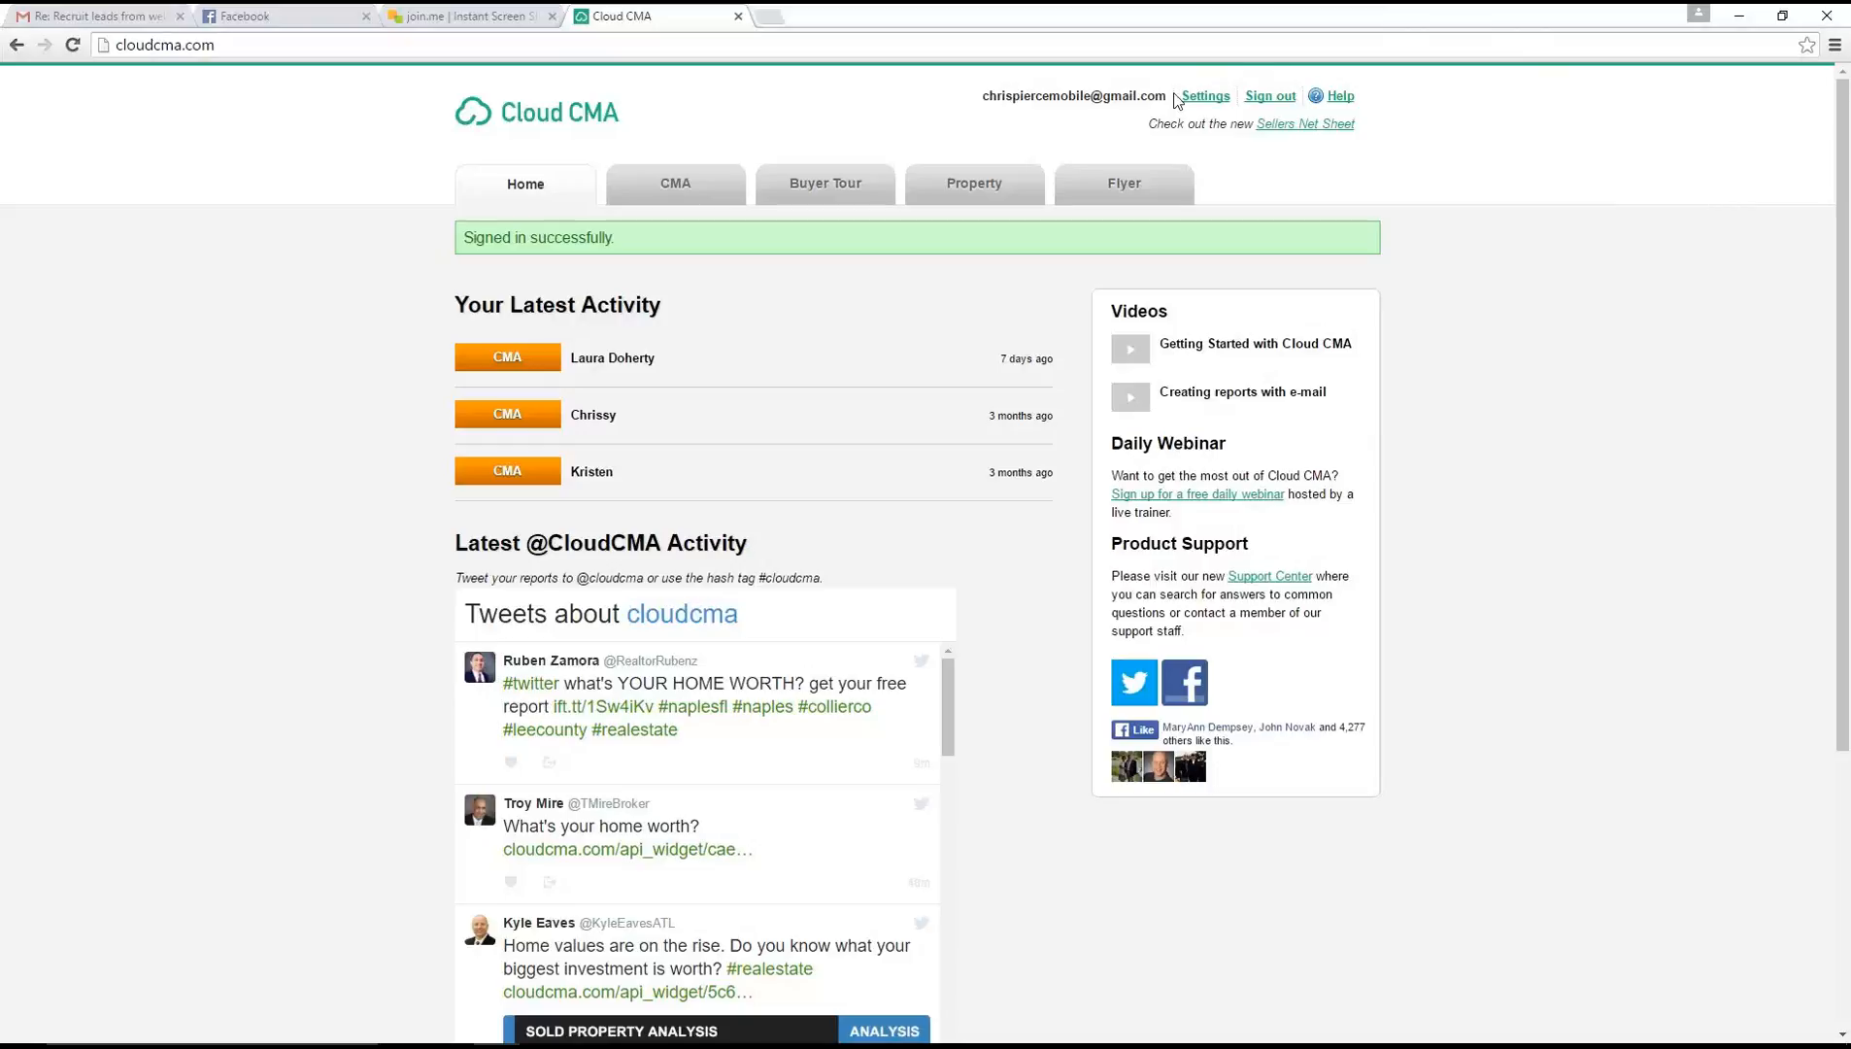
Open the account settings and review the User Info fields, photo and company logo
{"action": "left_click", "coordinate": [1206, 98]}
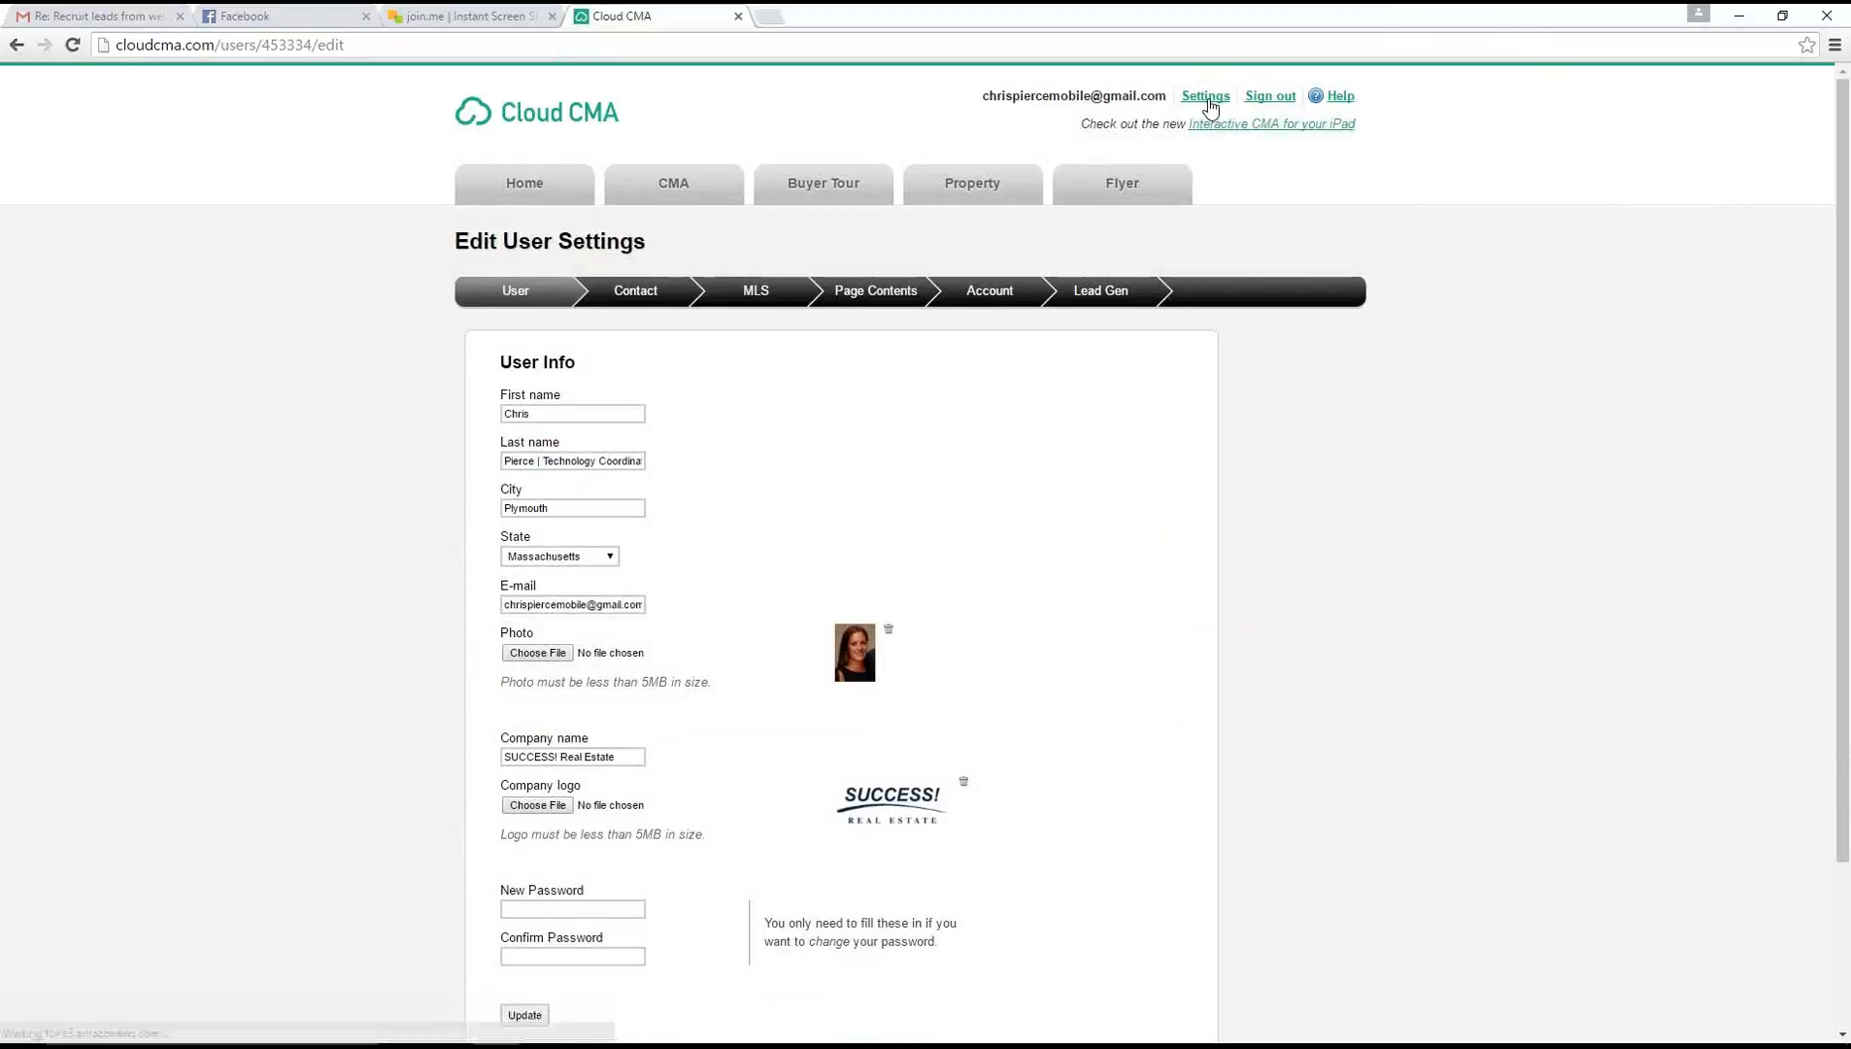
{"action": "scroll", "coordinate": [833, 365], "scroll_direction": "down", "scroll_amount": 2}
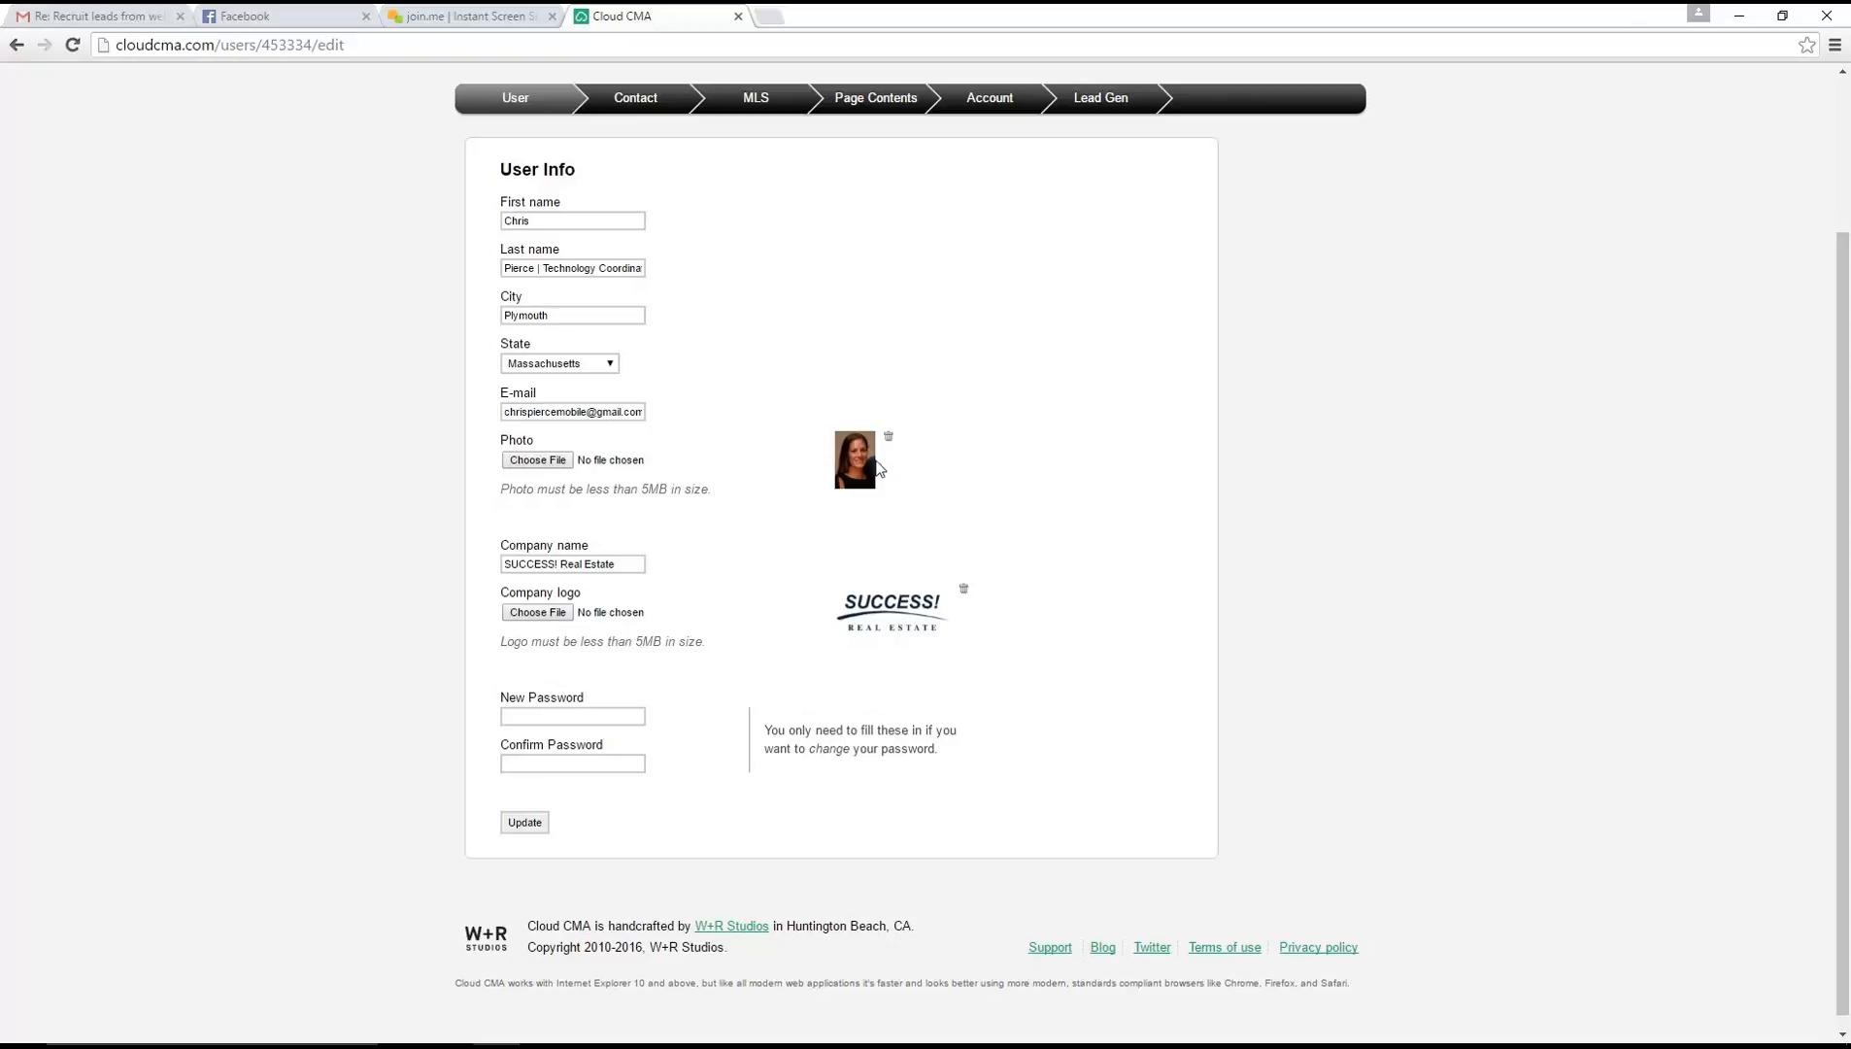
{"action": "scroll", "coordinate": [1343, 406], "scroll_direction": "up", "scroll_amount": 2}
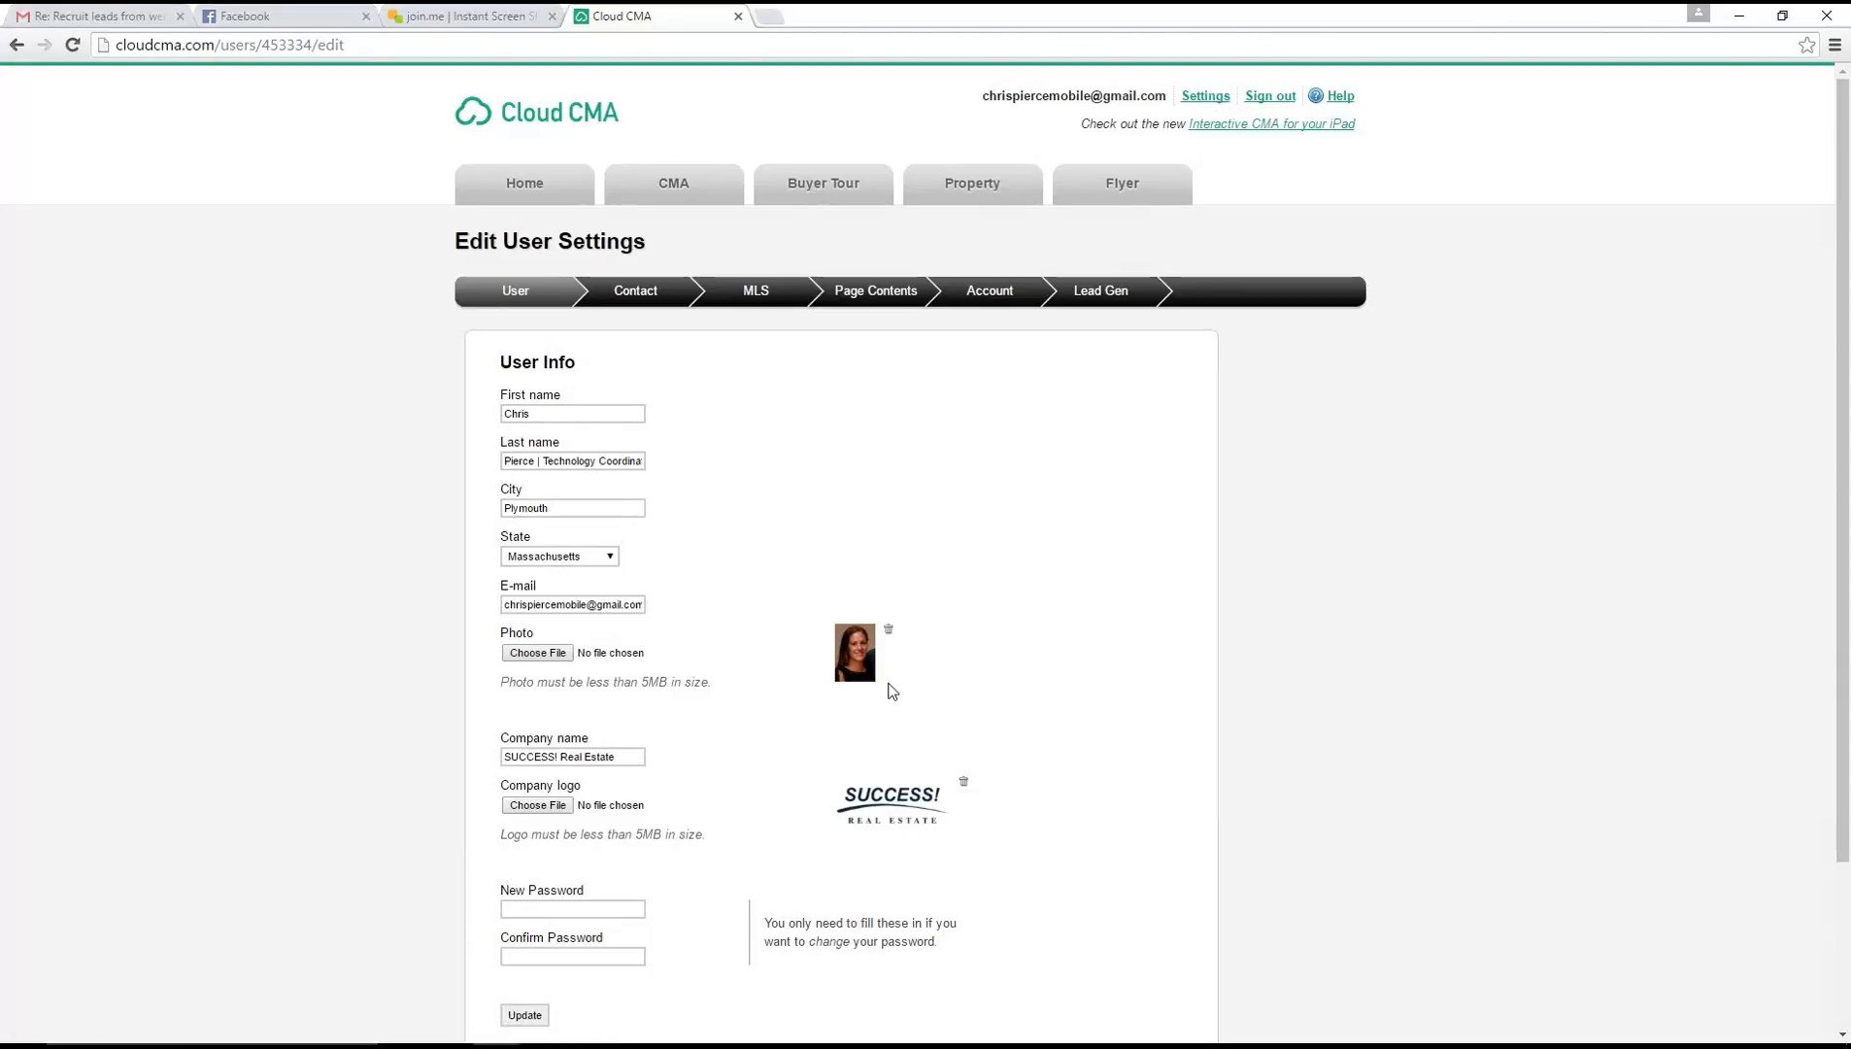
Open the Contact settings and examine the contact types available for a new contact
{"action": "left_click", "coordinate": [637, 298]}
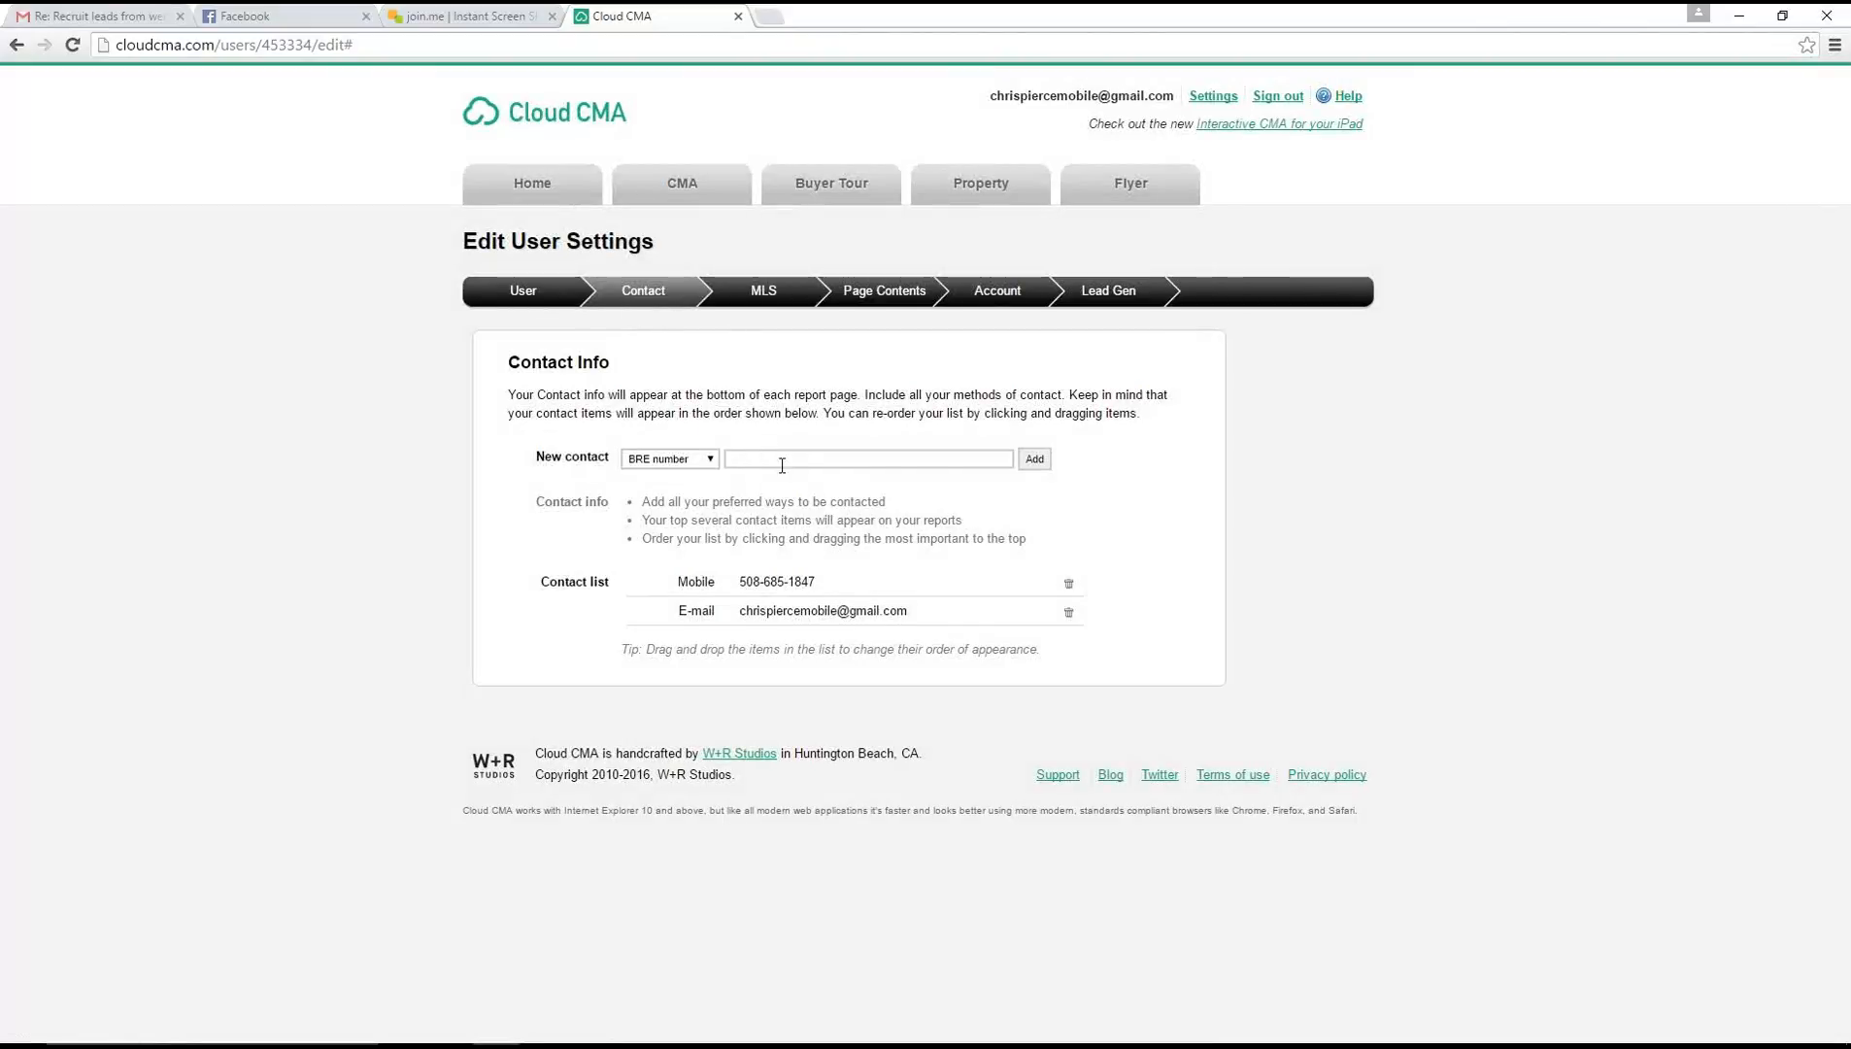
{"action": "left_click", "coordinate": [712, 461]}
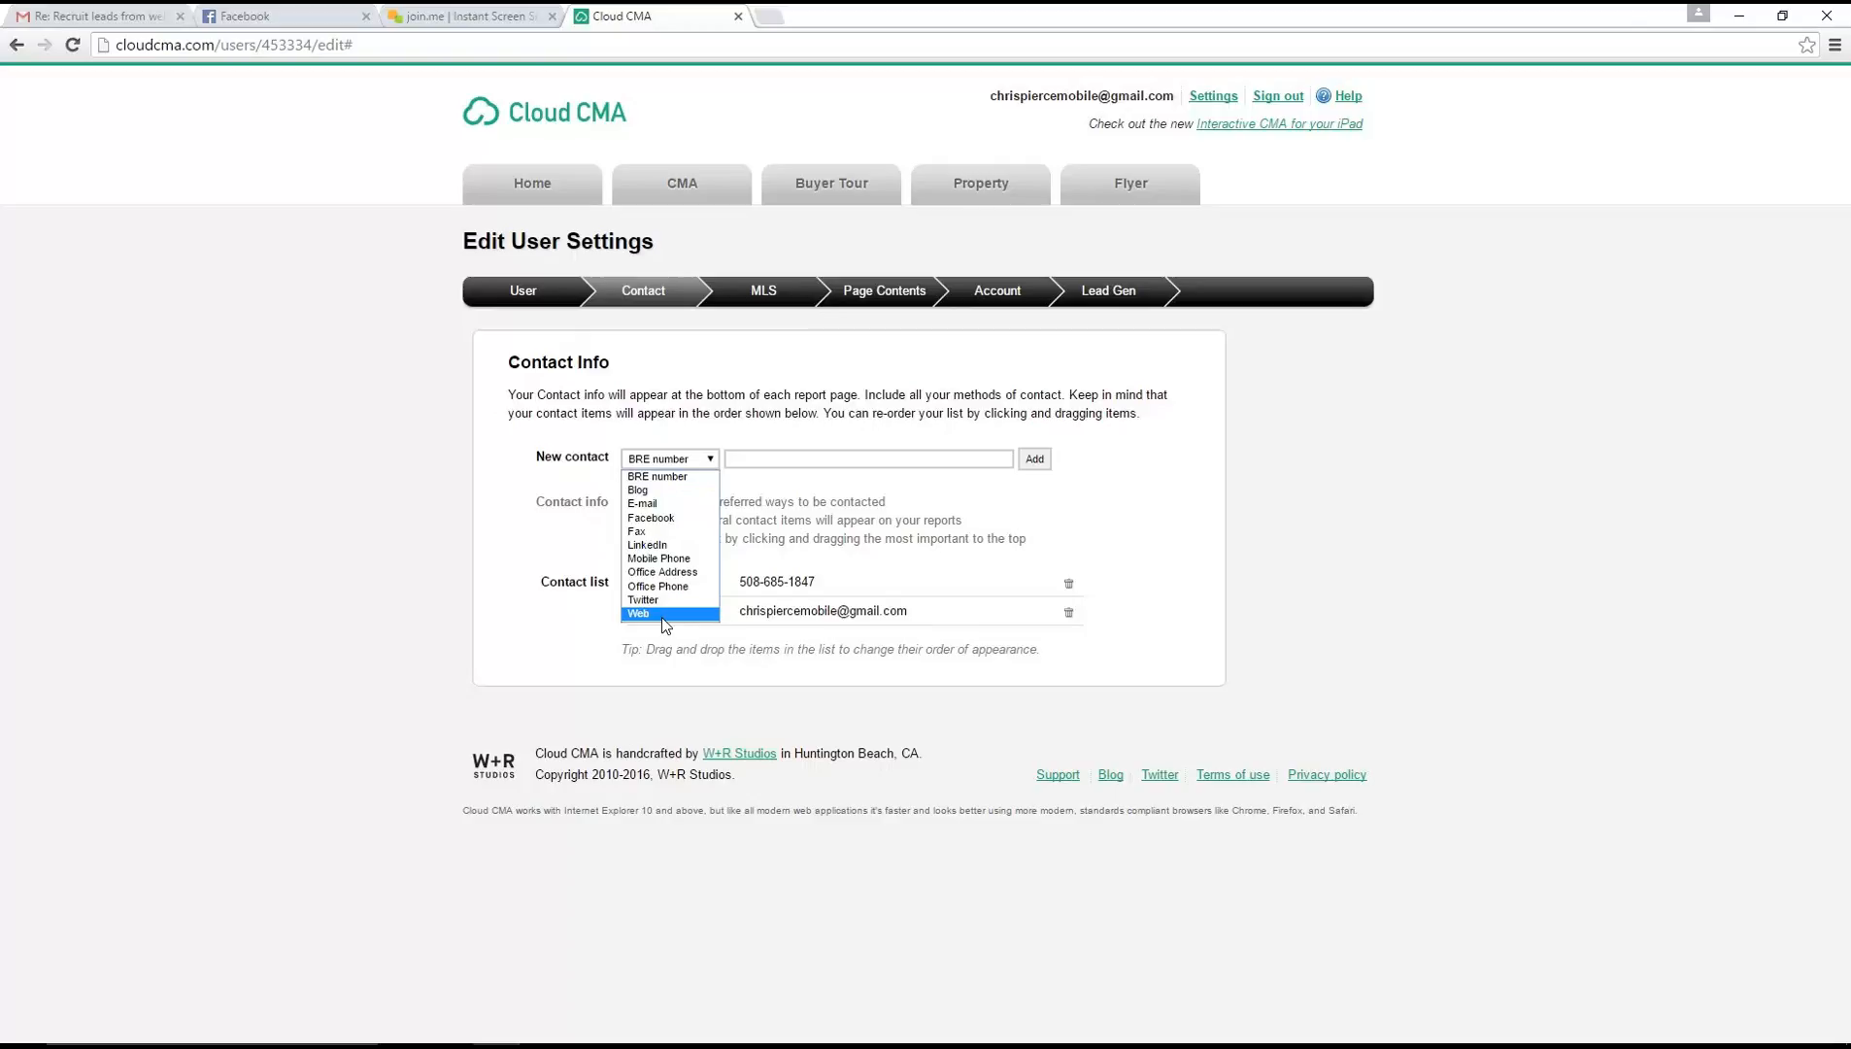
{"action": "left_click", "coordinate": [931, 559]}
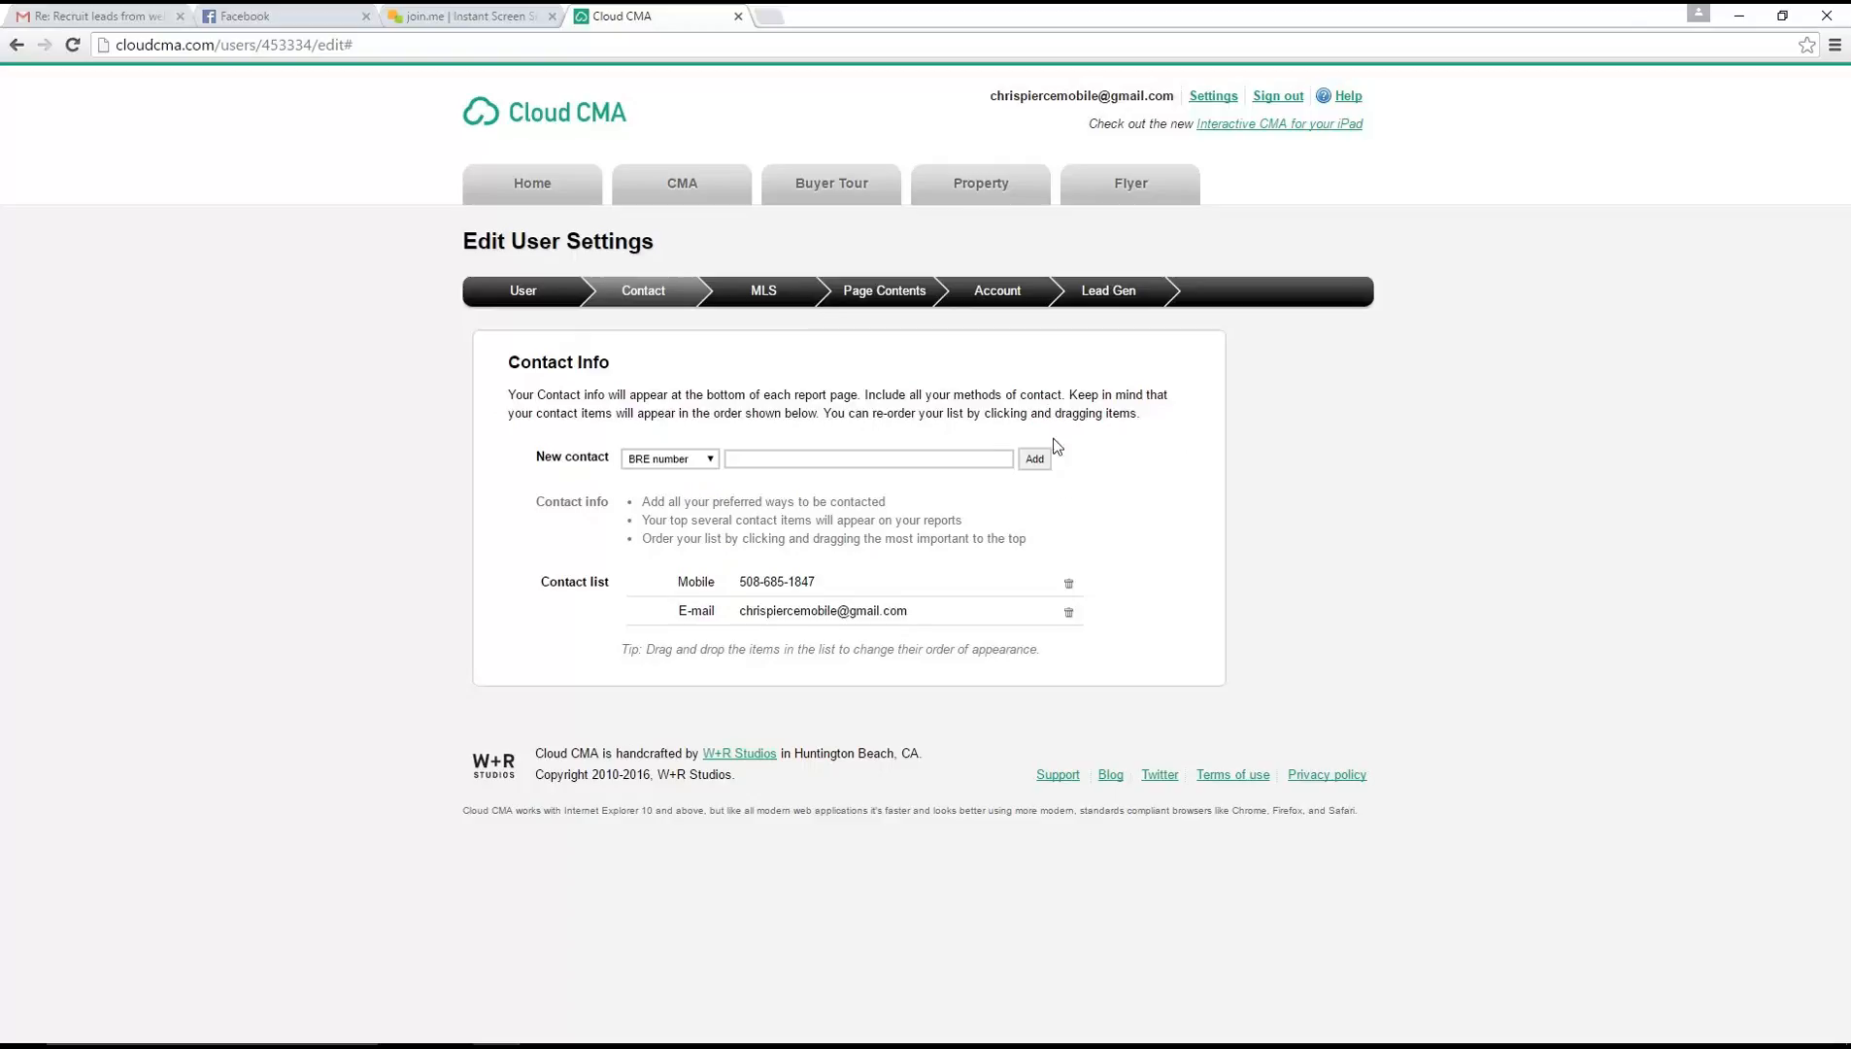
{"action": "left_click", "coordinate": [710, 464]}
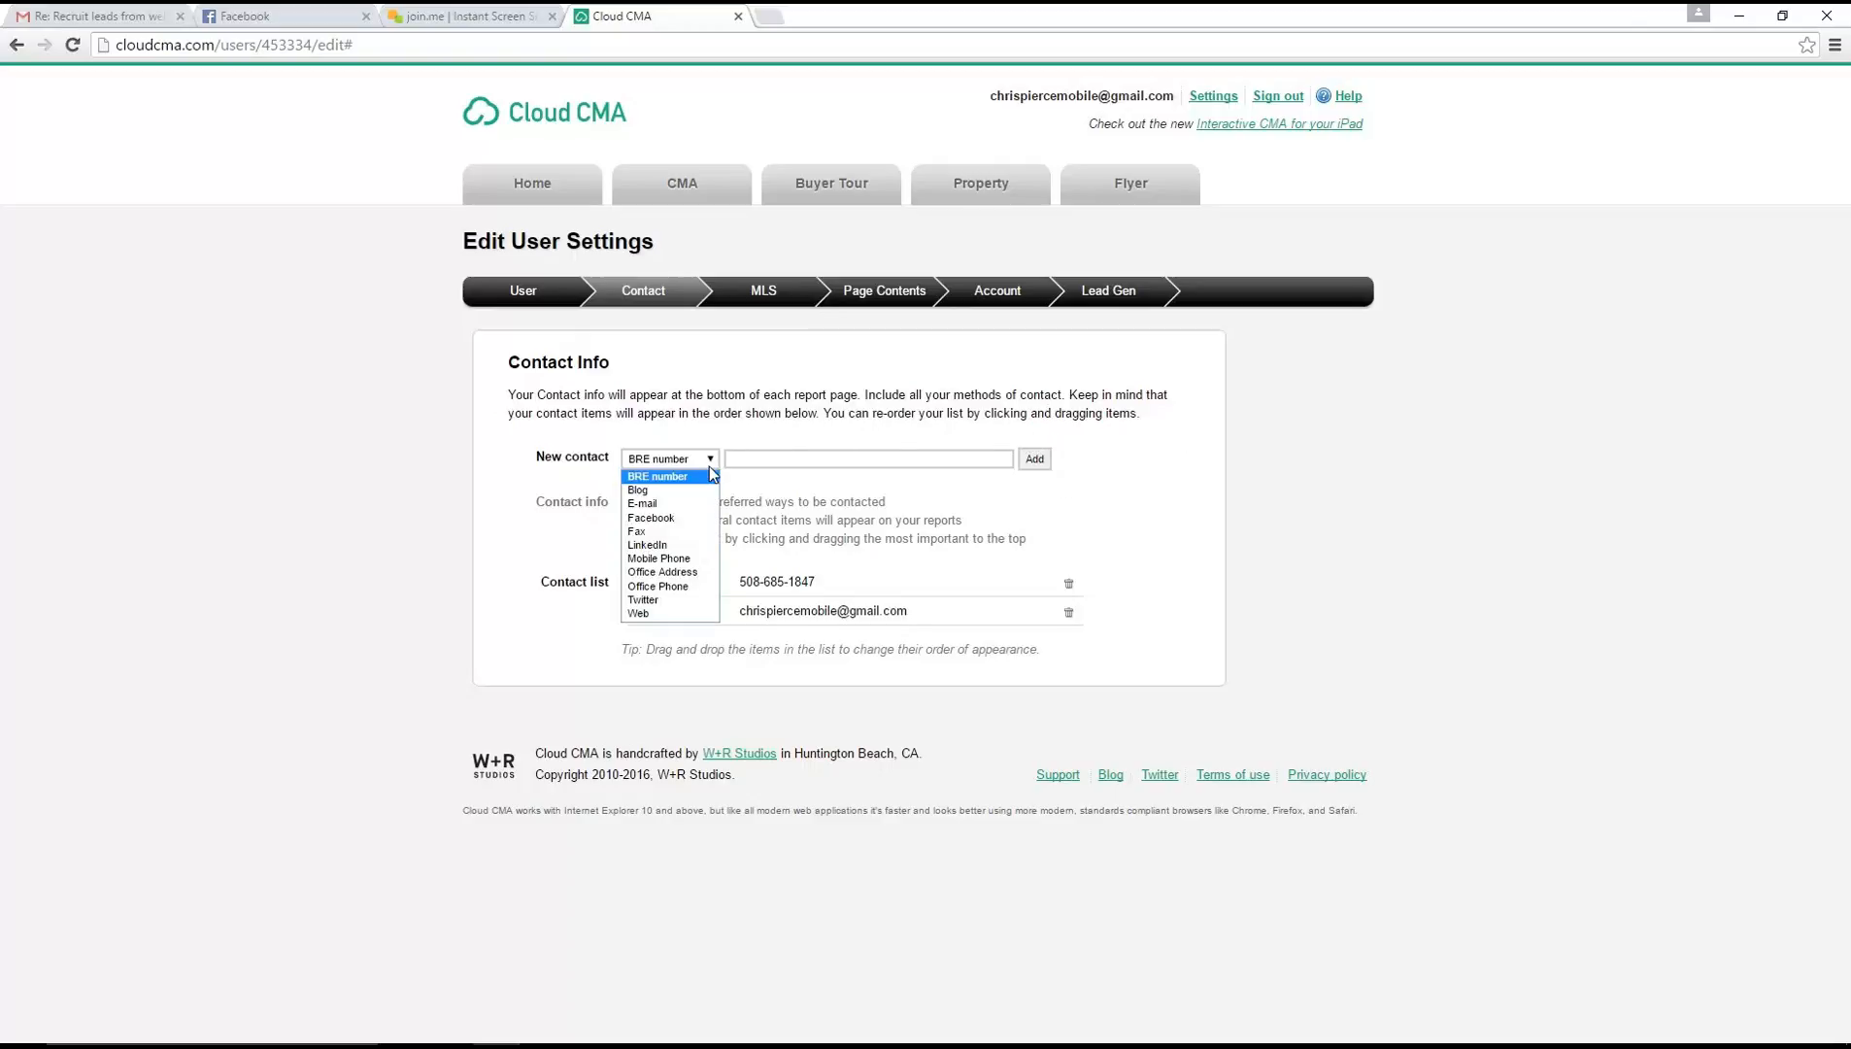
{"action": "left_click", "coordinate": [709, 464]}
{"action": "left_click", "coordinate": [728, 457]}
{"action": "type", "text": "dgsdfds"}
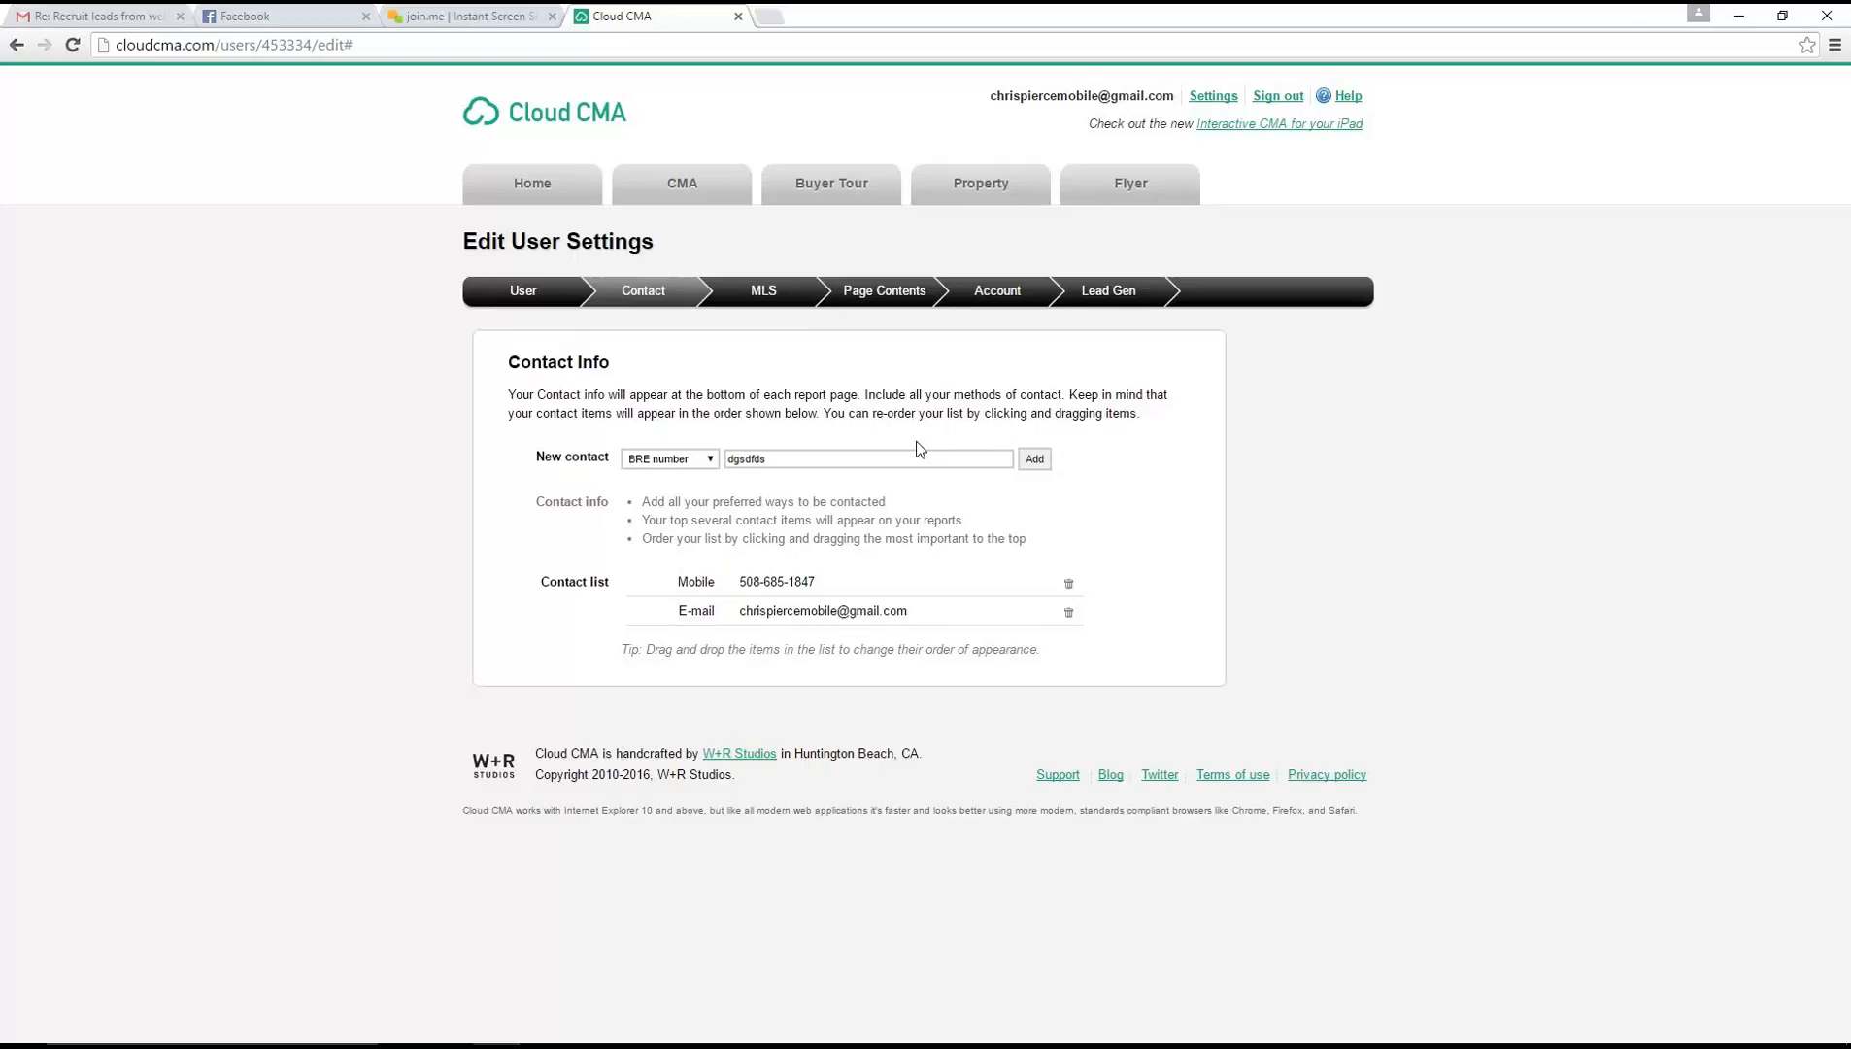
{"action": "key", "text": "BackSpace"}
{"action": "key", "text": "BackSpace"}
{"action": "key", "text": "BackSpace"}
{"action": "key", "text": "BackSpace"}
{"action": "key", "text": "BackSpace"}
{"action": "key", "text": "BackSpace"}
Open the MLS settings and choose MLS Property Information Network under Massachusetts as the MLS provider
{"action": "left_click", "coordinate": [764, 293]}
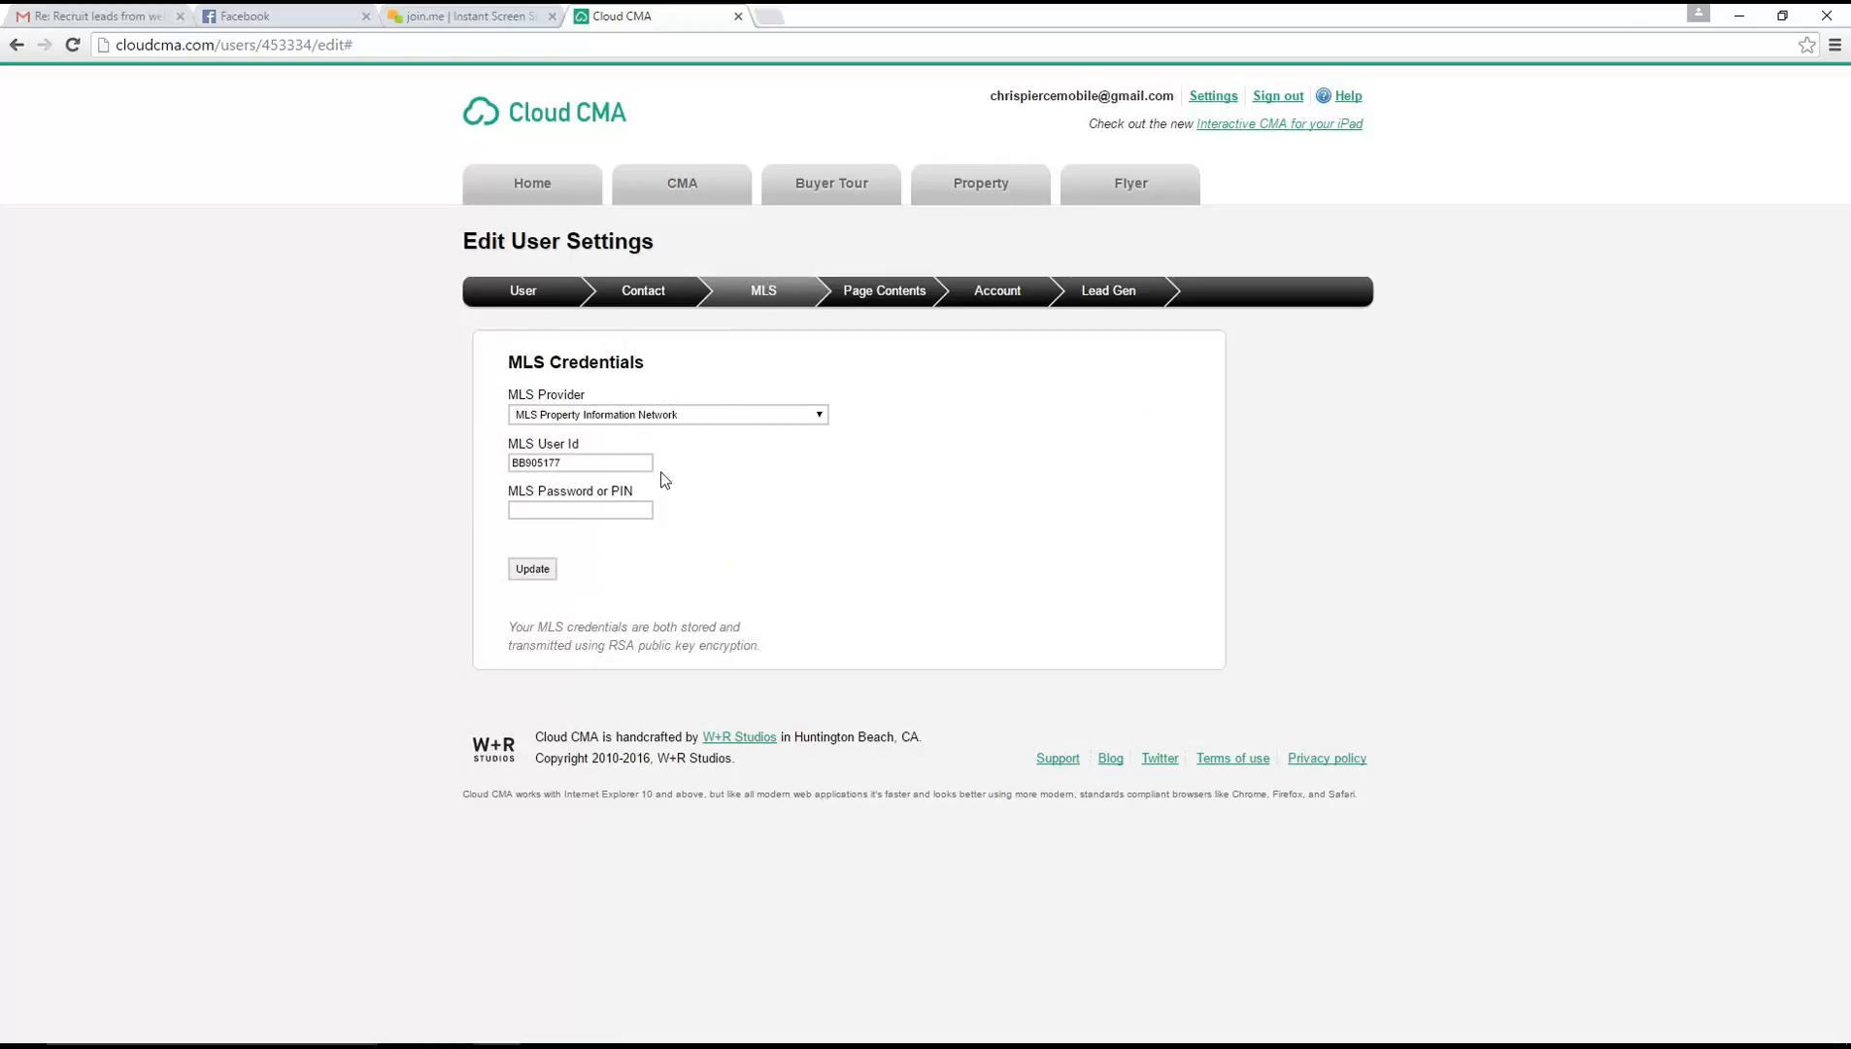
{"action": "left_click", "coordinate": [777, 415]}
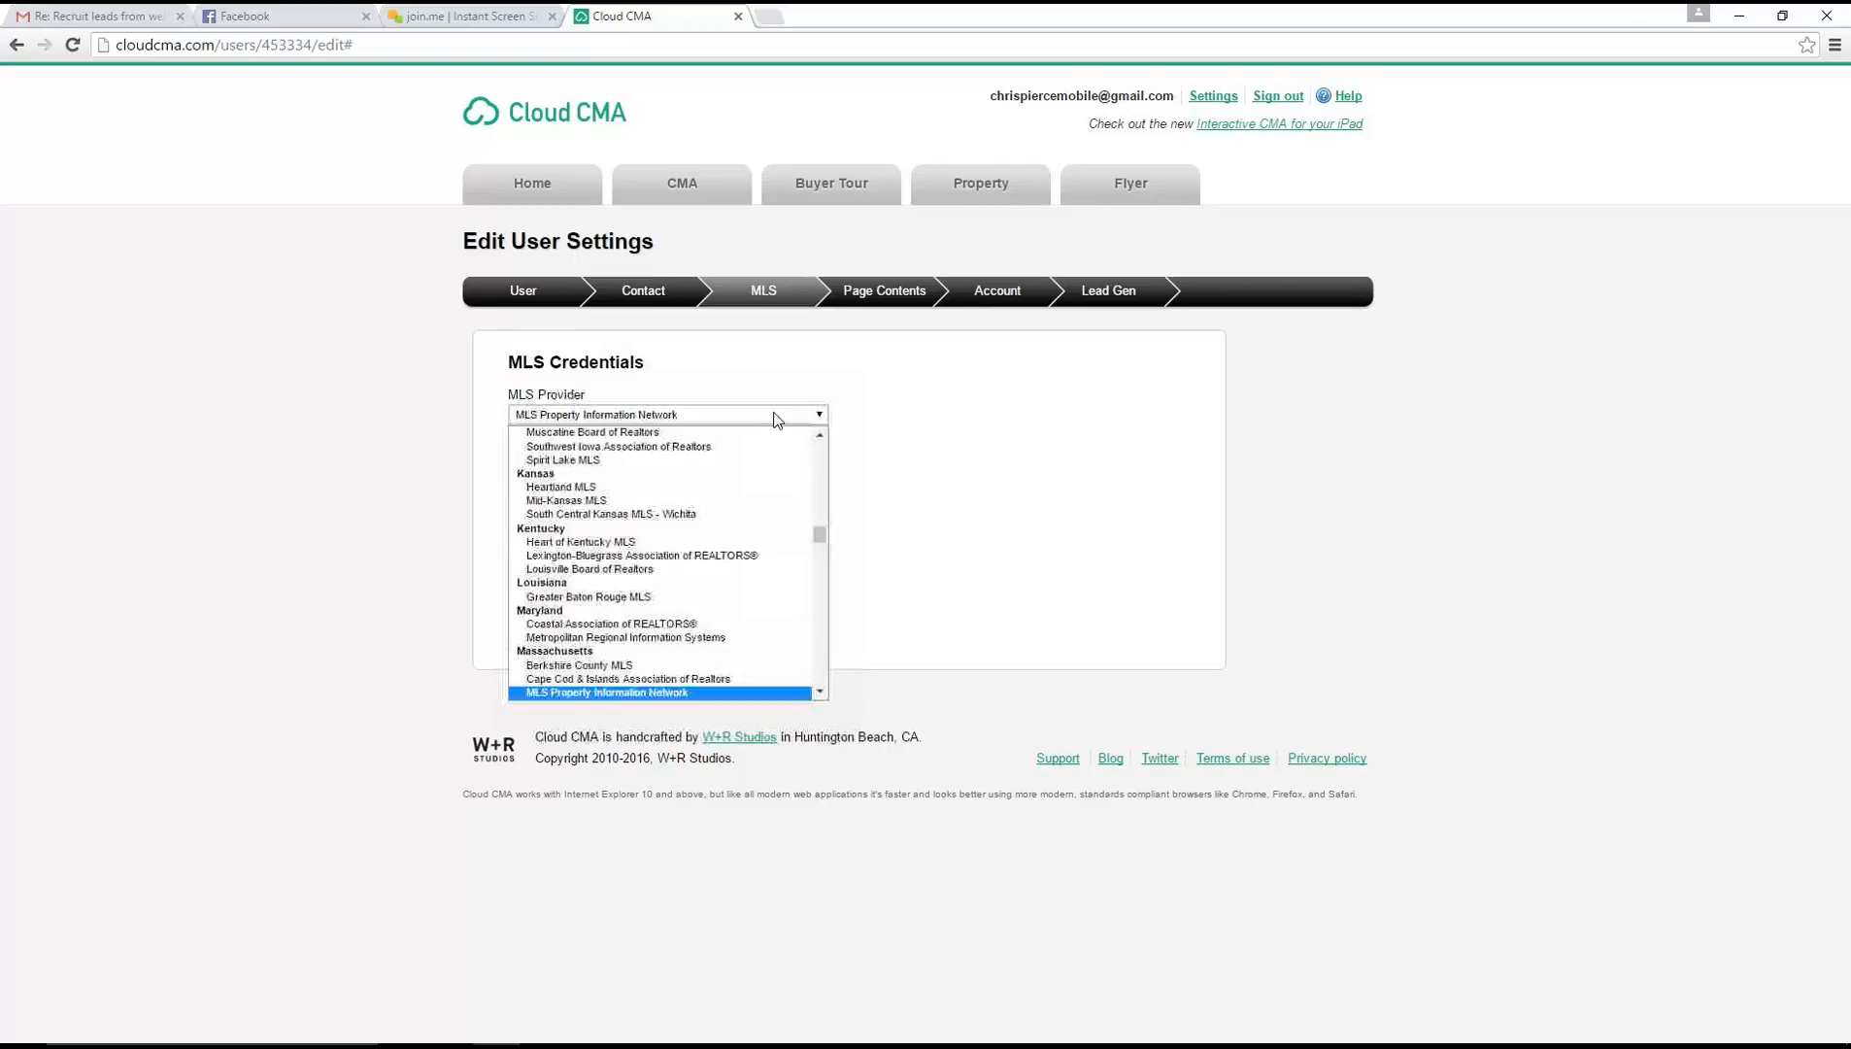
{"action": "left_click", "coordinate": [686, 694]}
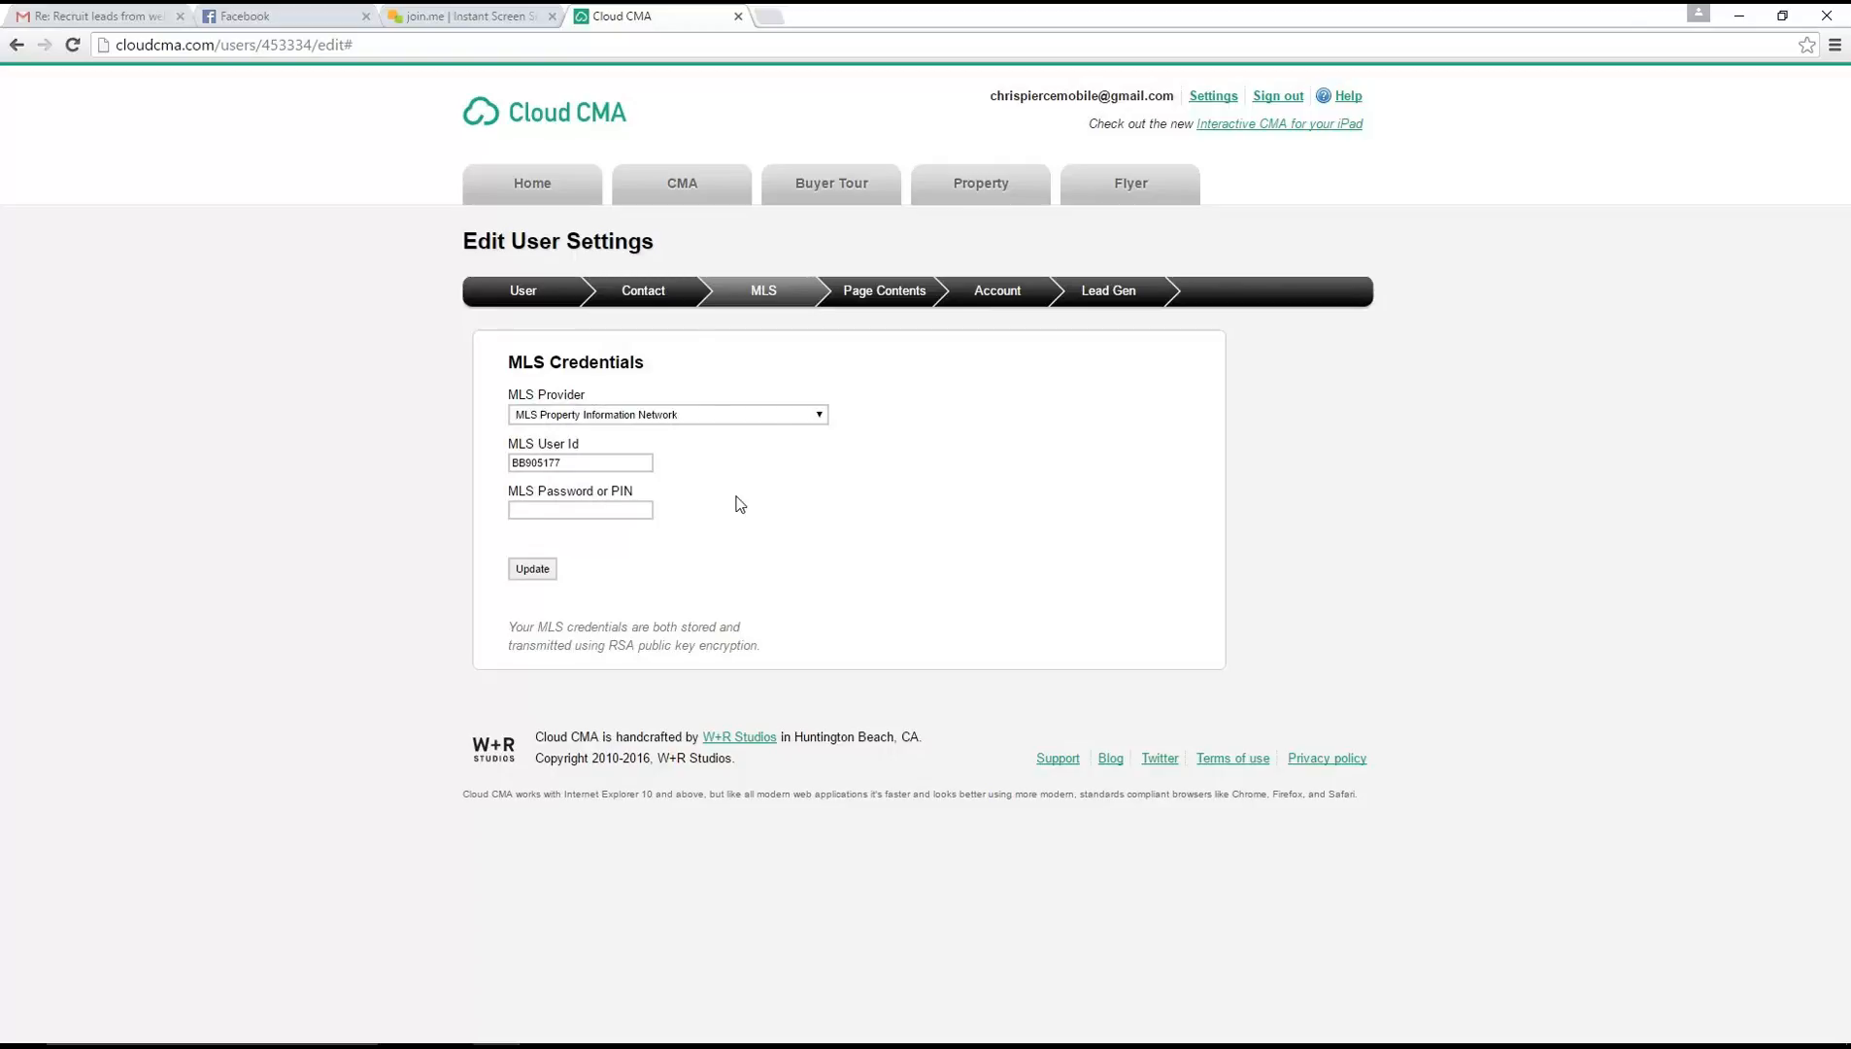
Review the Page Contents settings, including the list of editable report pages, and the Account section
{"action": "left_click", "coordinate": [895, 301]}
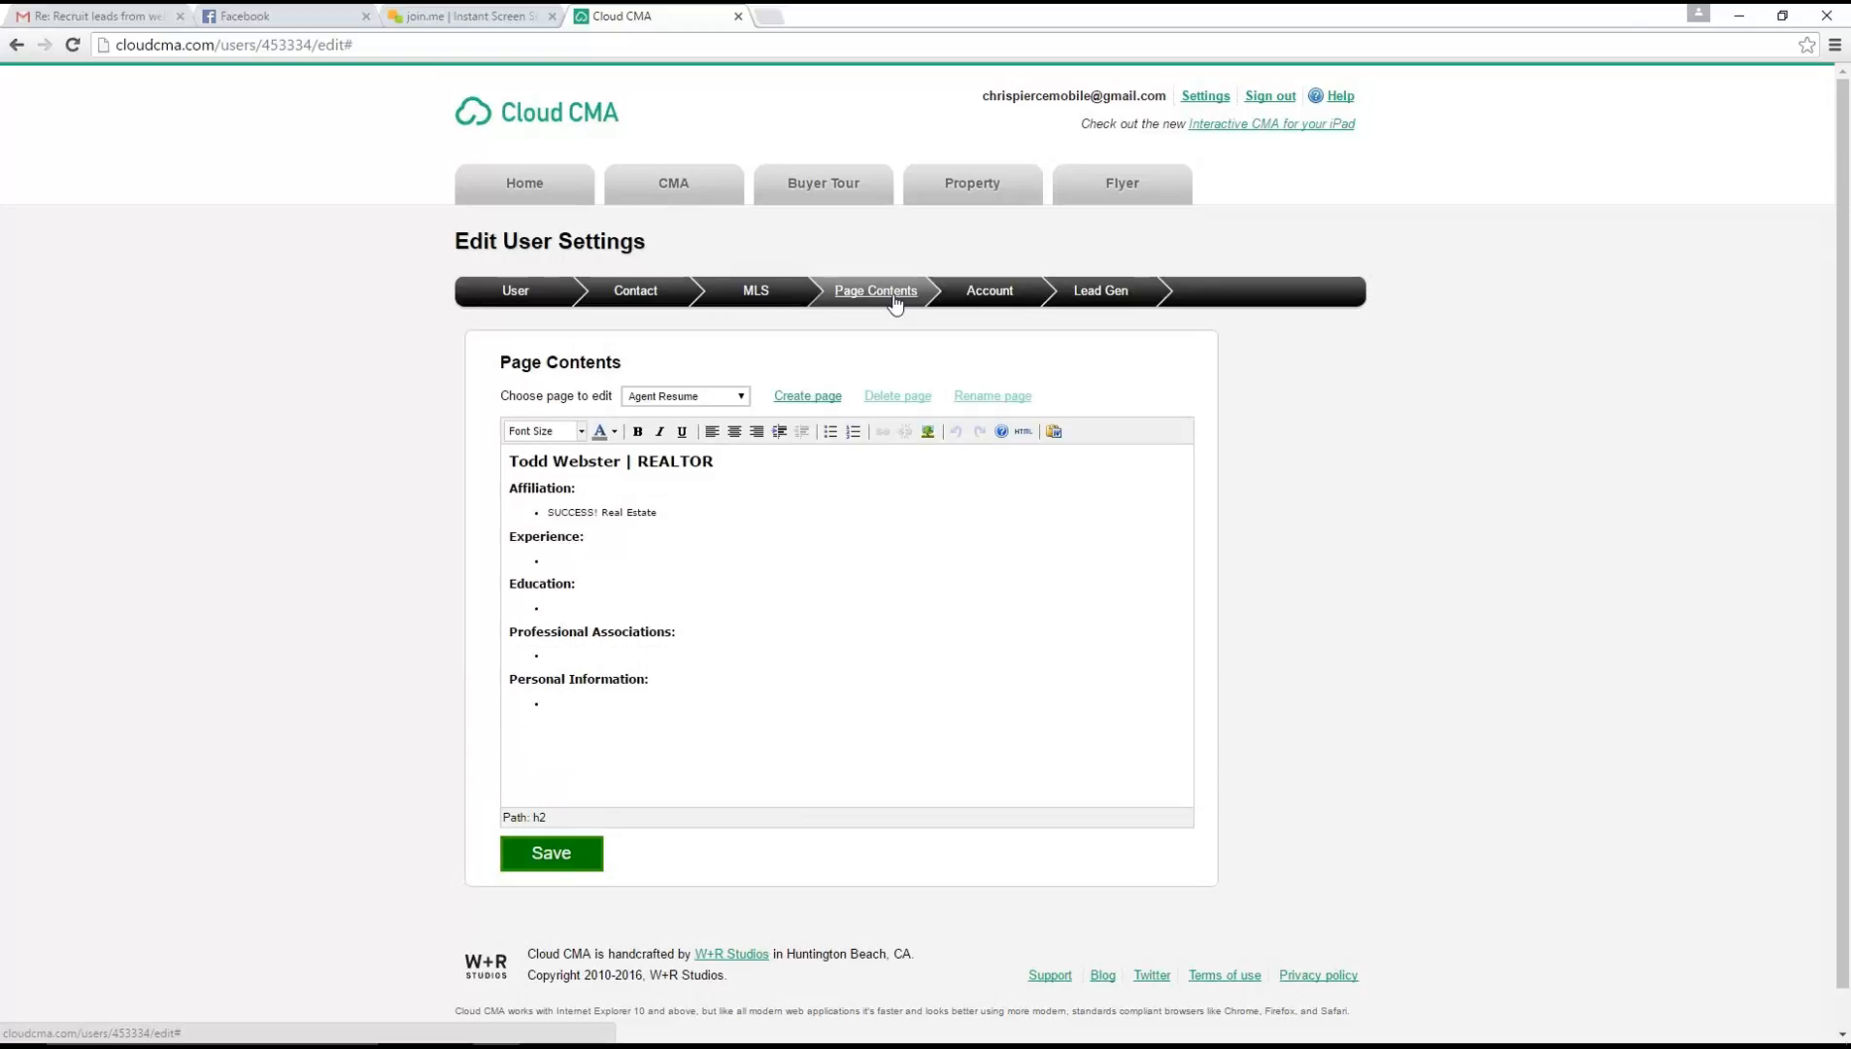
{"action": "left_click", "coordinate": [666, 397]}
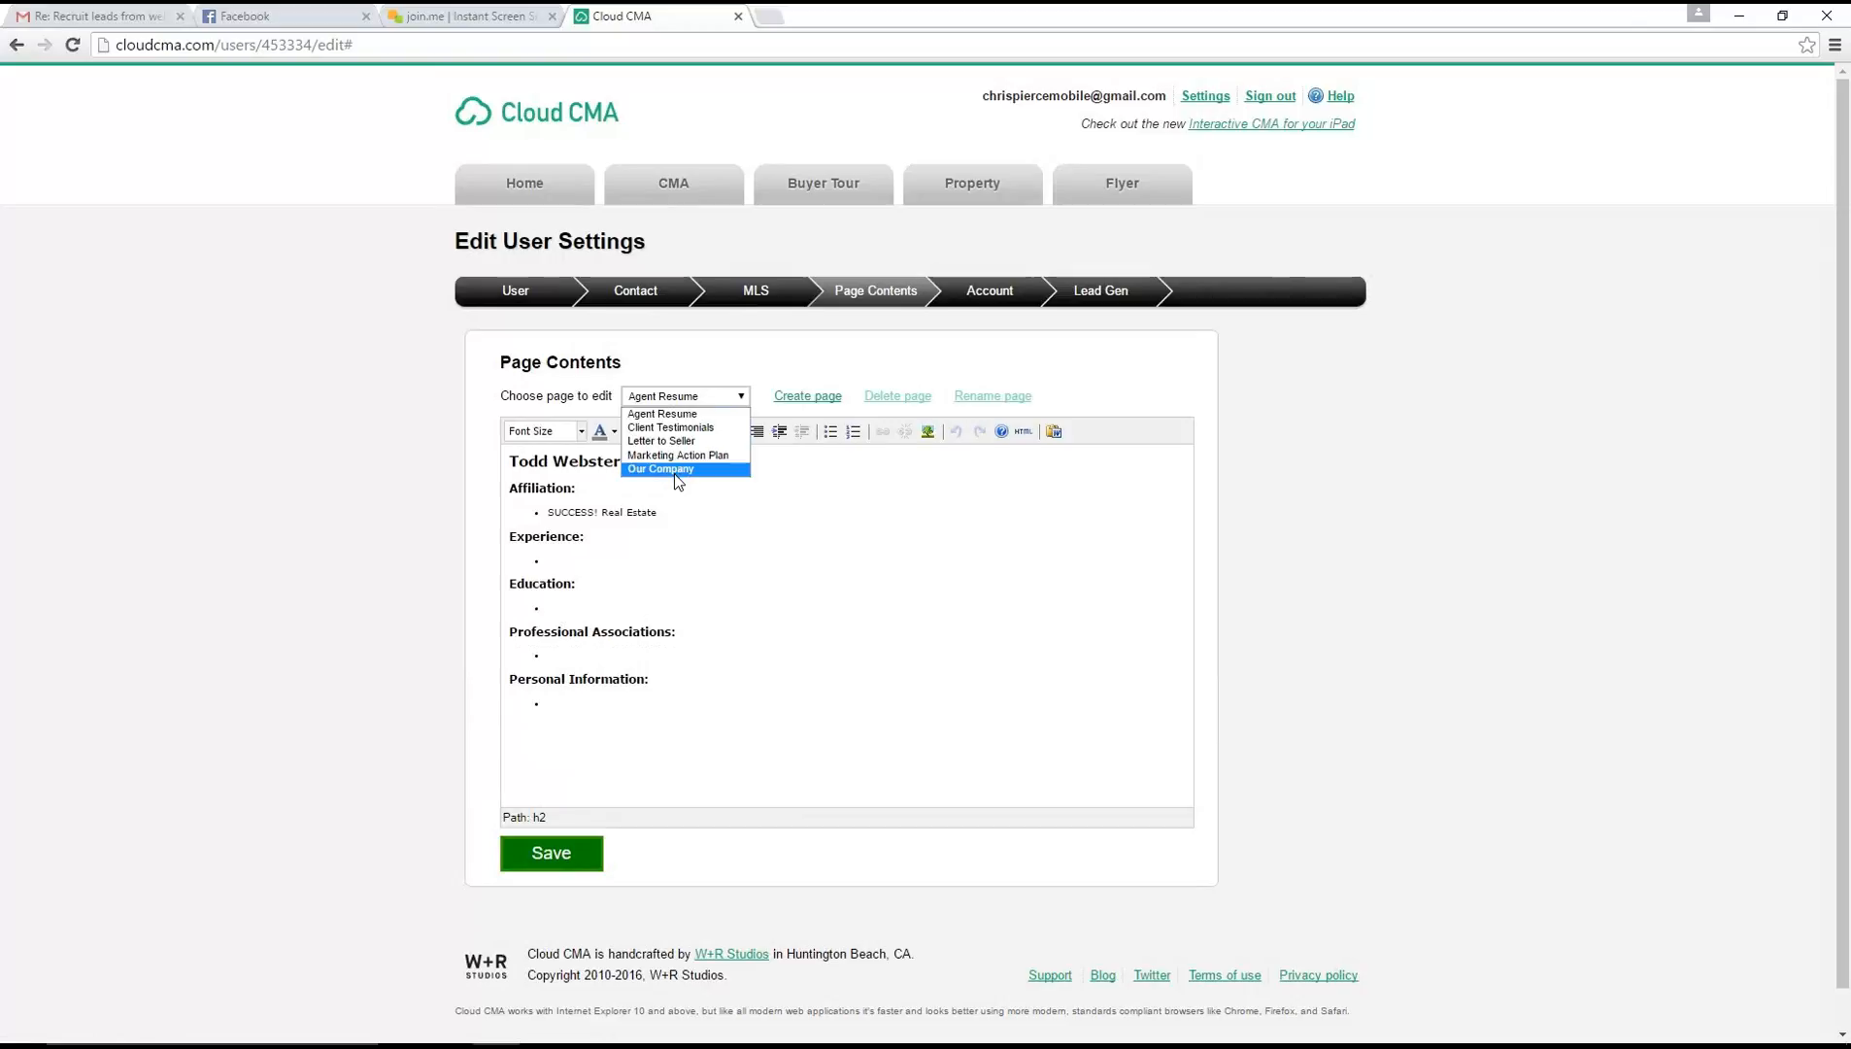
{"action": "left_click", "coordinate": [856, 503]}
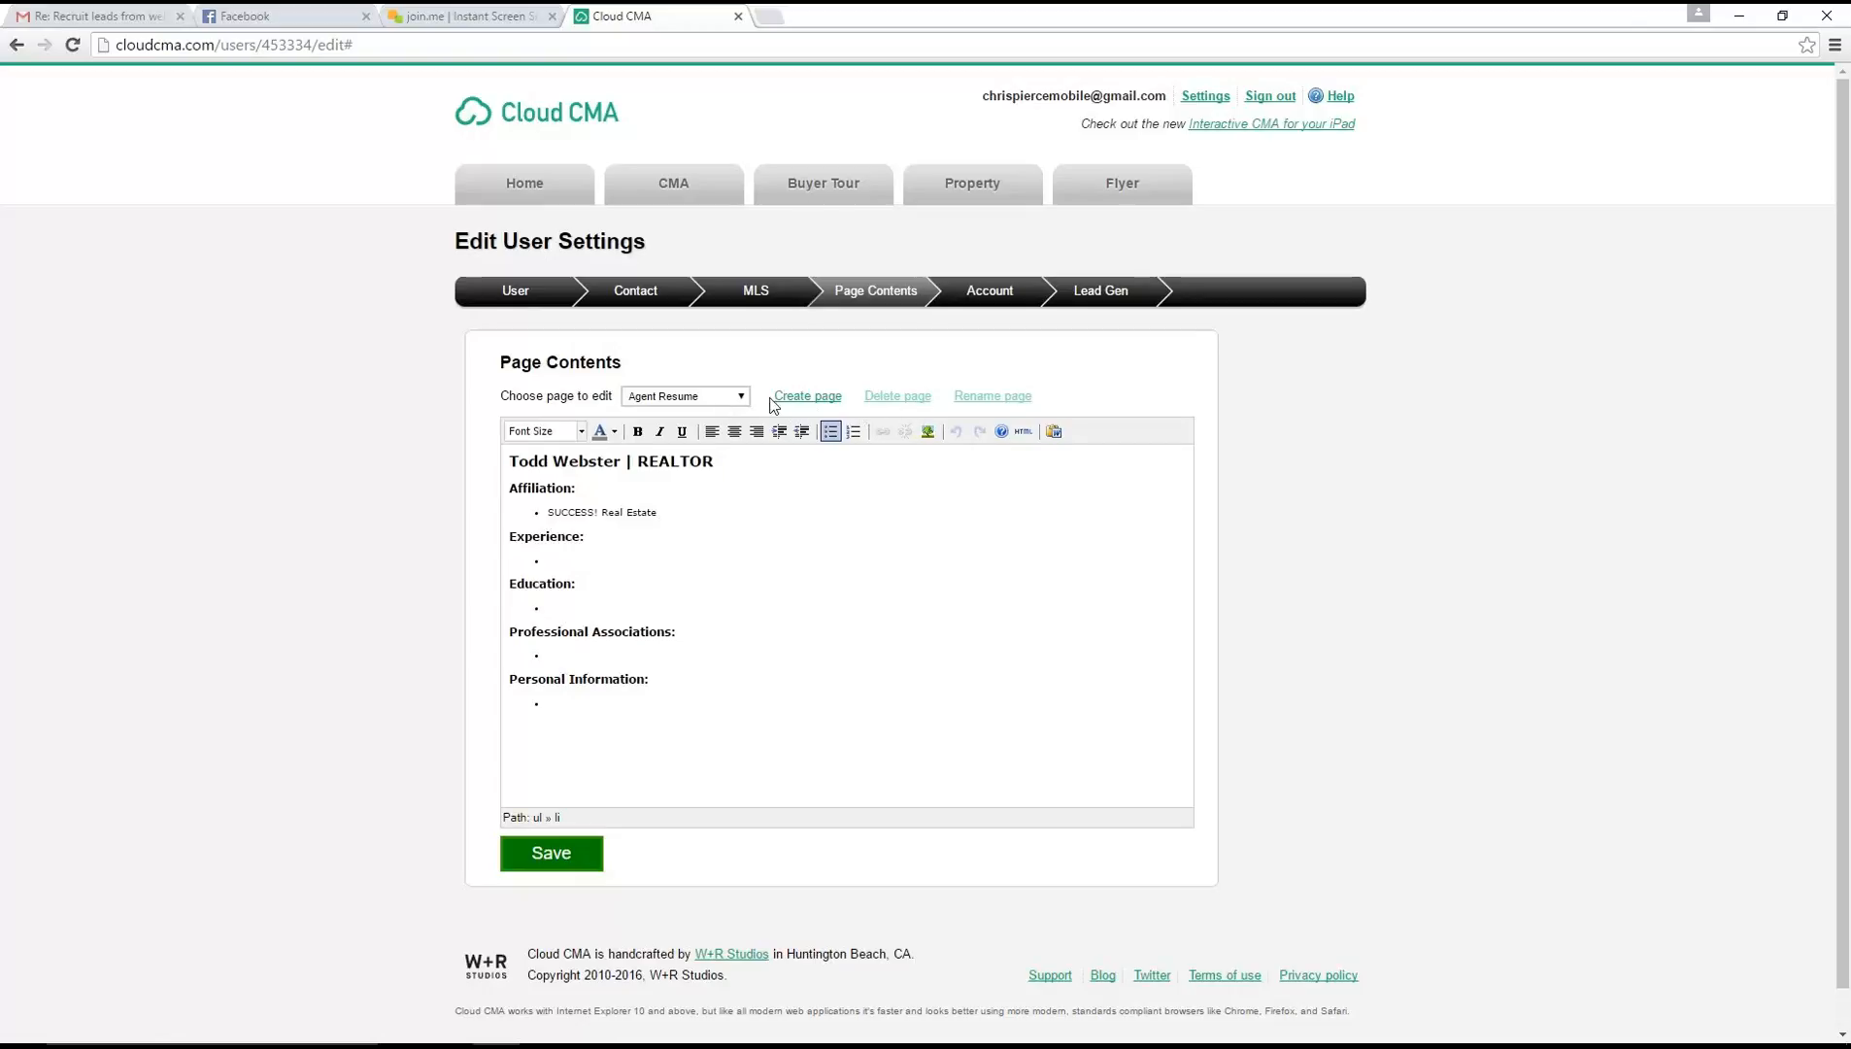
{"action": "left_click", "coordinate": [737, 398]}
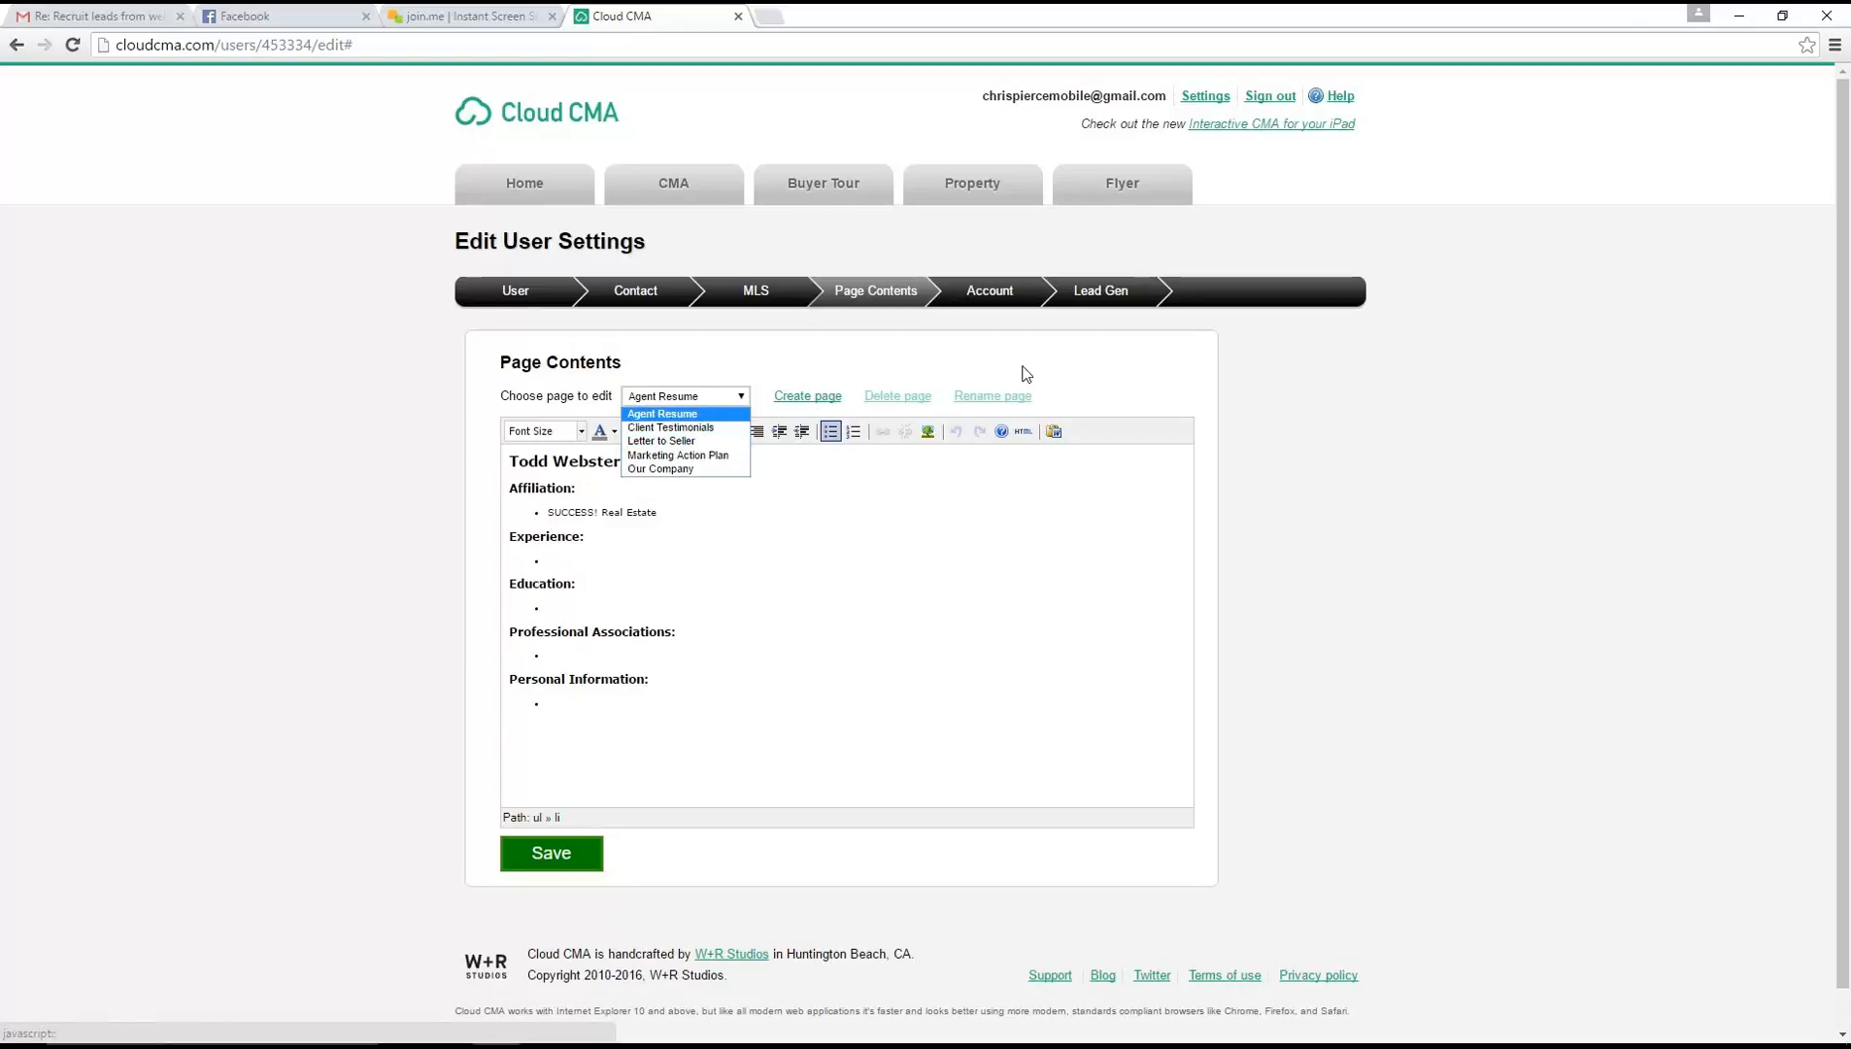
{"action": "left_click", "coordinate": [922, 574]}
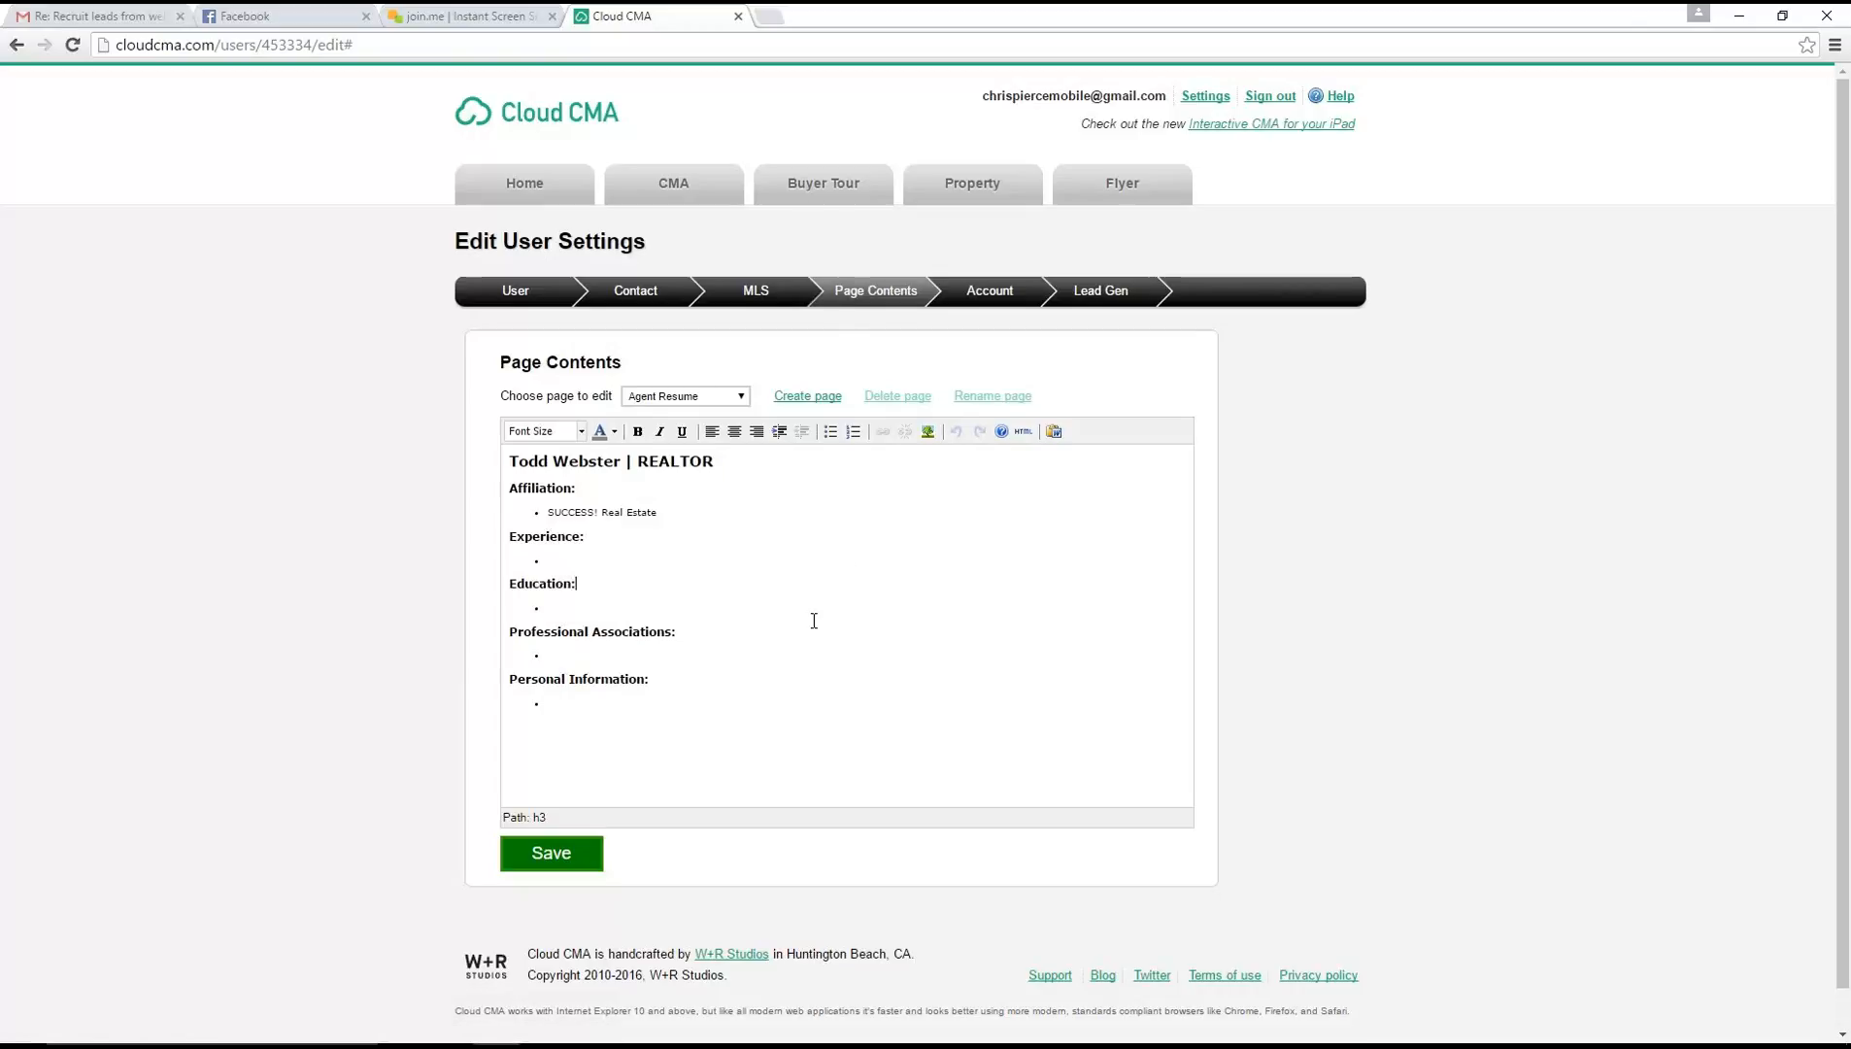
{"action": "left_click", "coordinate": [980, 297]}
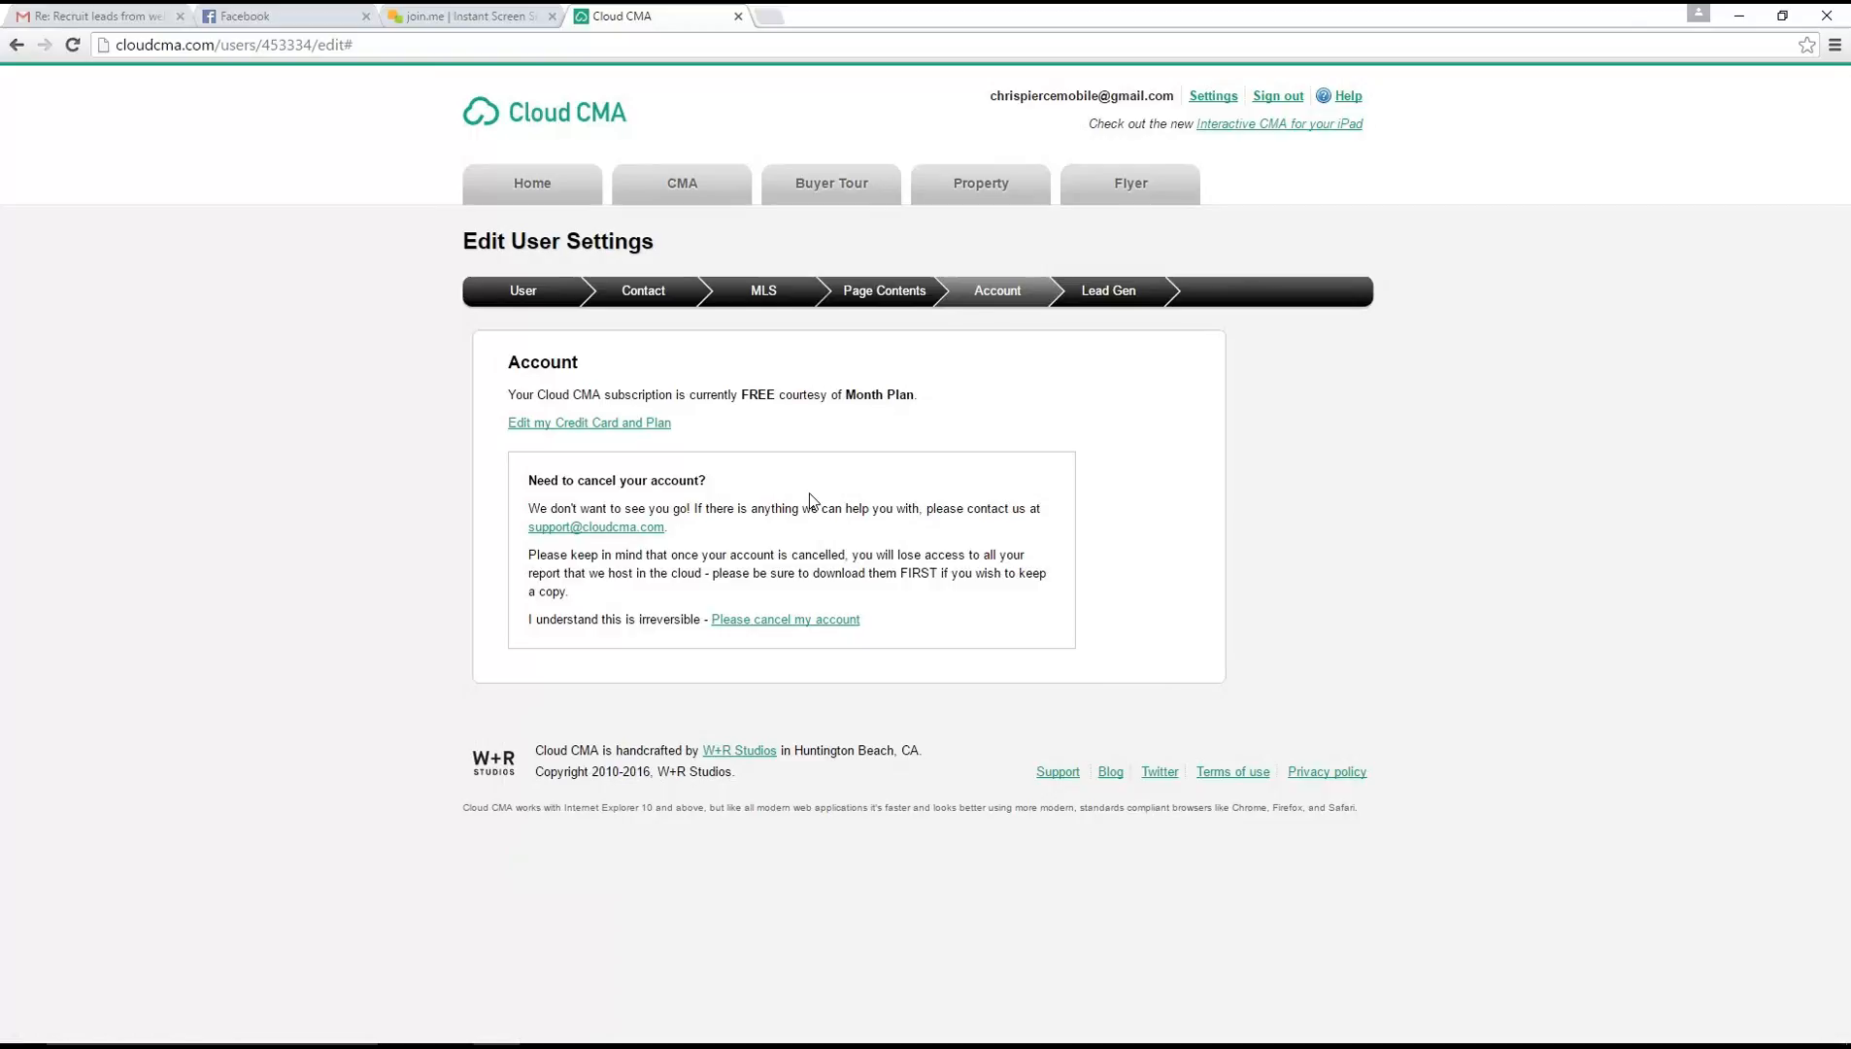
Copy the "What's my home worth?" website link containing the API key from the Lead Gen settings and open it in a new browser tab
{"action": "left_click", "coordinate": [1094, 296]}
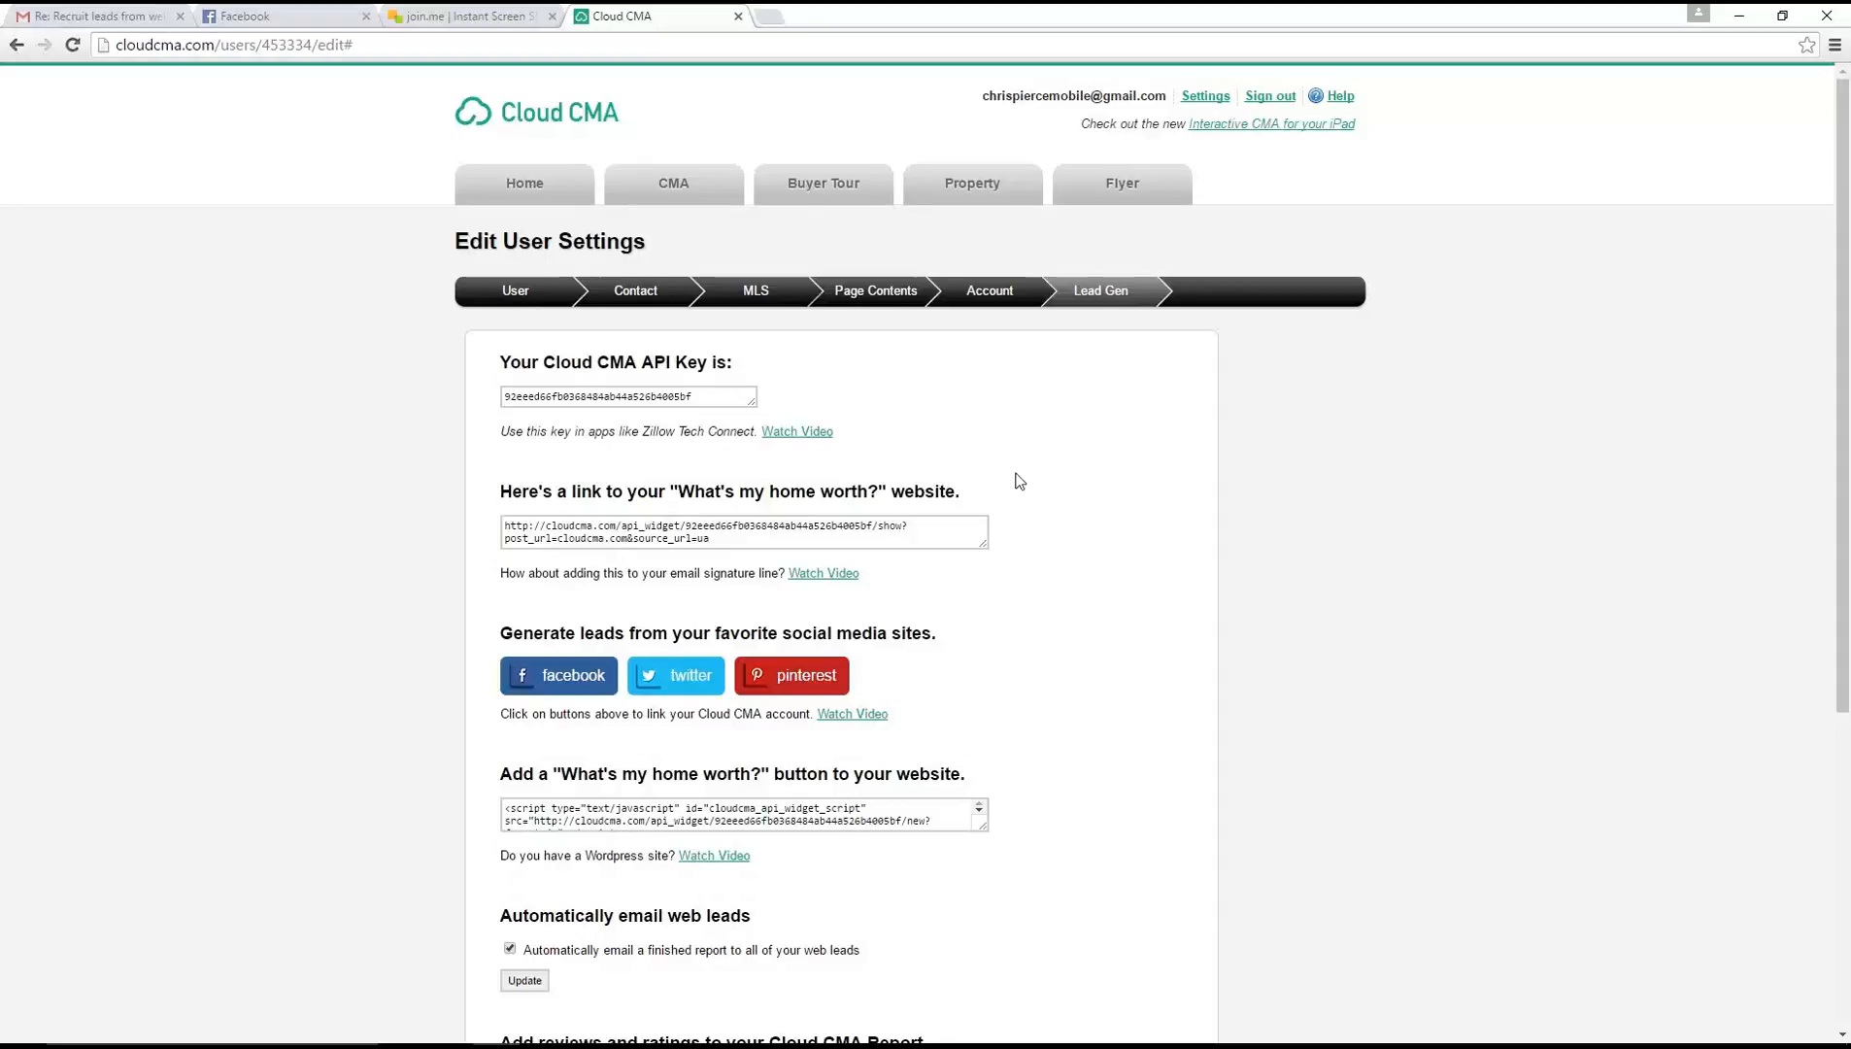
{"action": "left_click", "coordinate": [606, 515]}
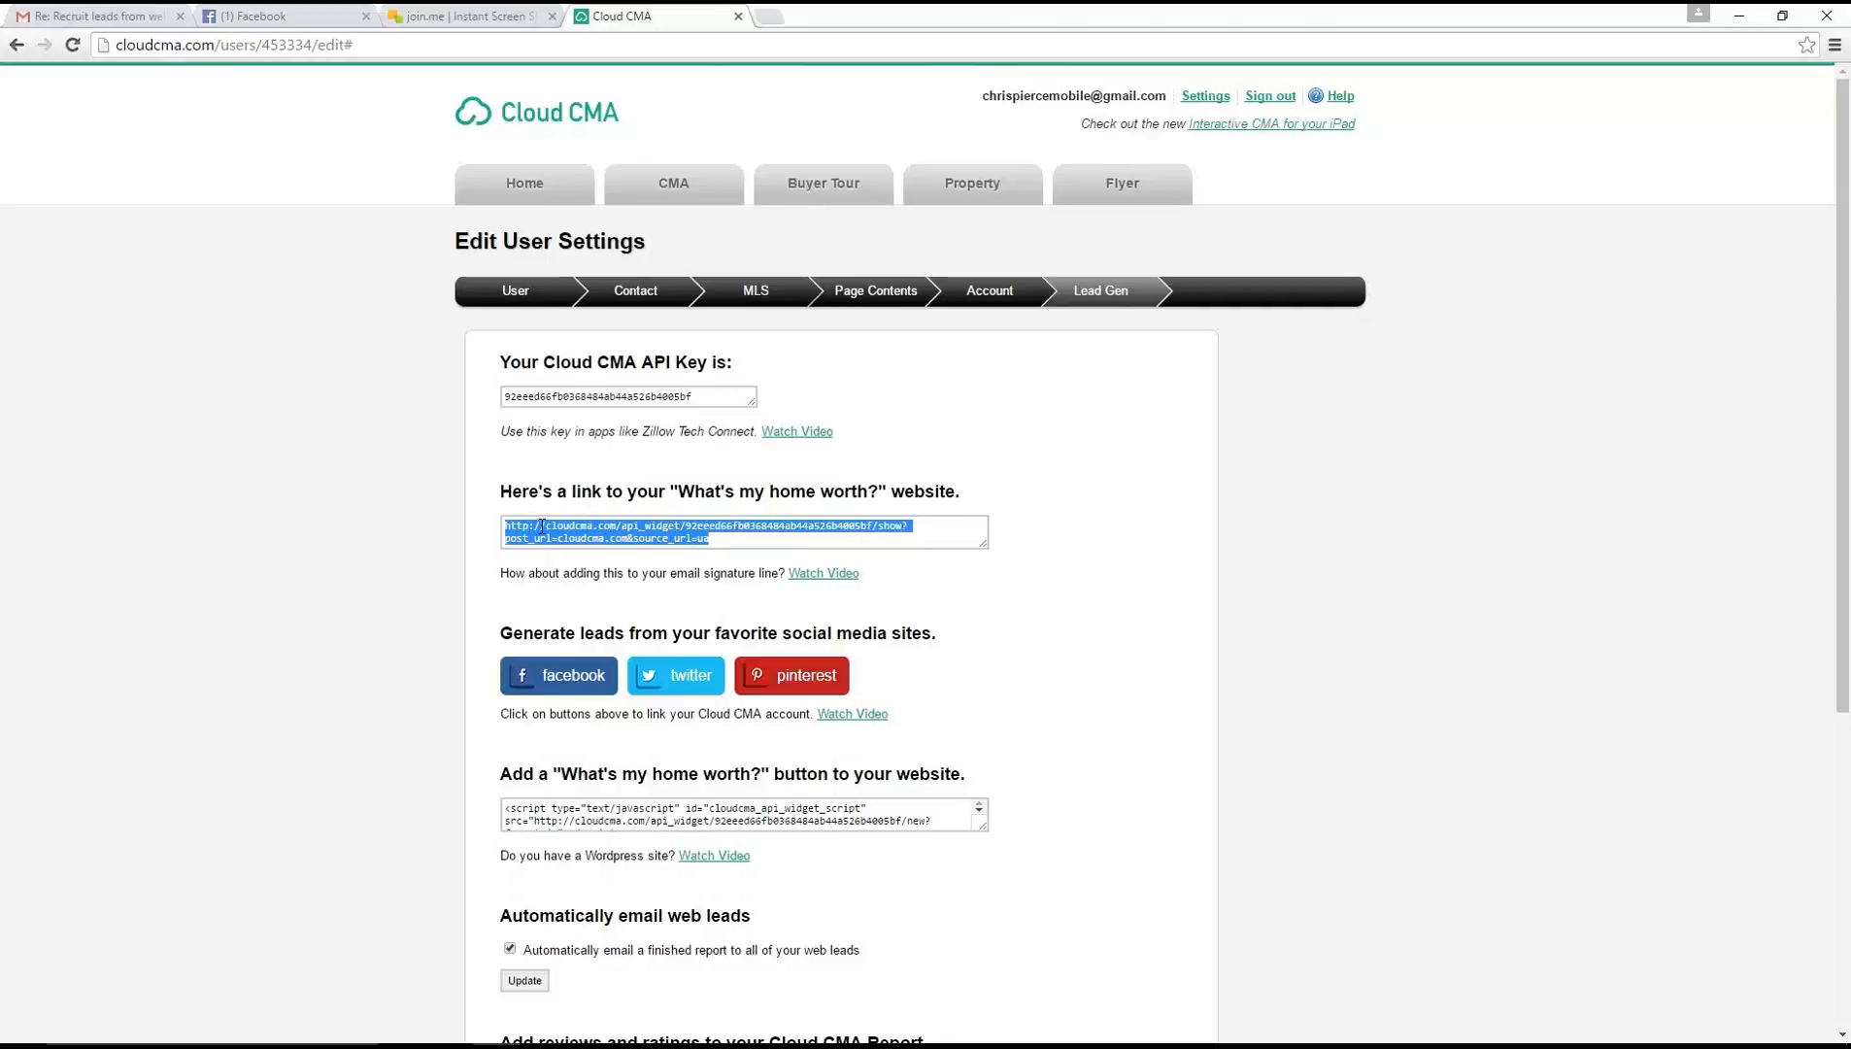
{"action": "left_click", "coordinate": [725, 541]}
{"action": "left_click_drag", "start_coordinate": [726, 541], "coordinate": [495, 512]}
{"action": "key", "text": "ctrl+c"}
{"action": "left_click", "coordinate": [777, 16]}
{"action": "key", "text": "ctrl+v"}
{"action": "key", "text": "Return"}
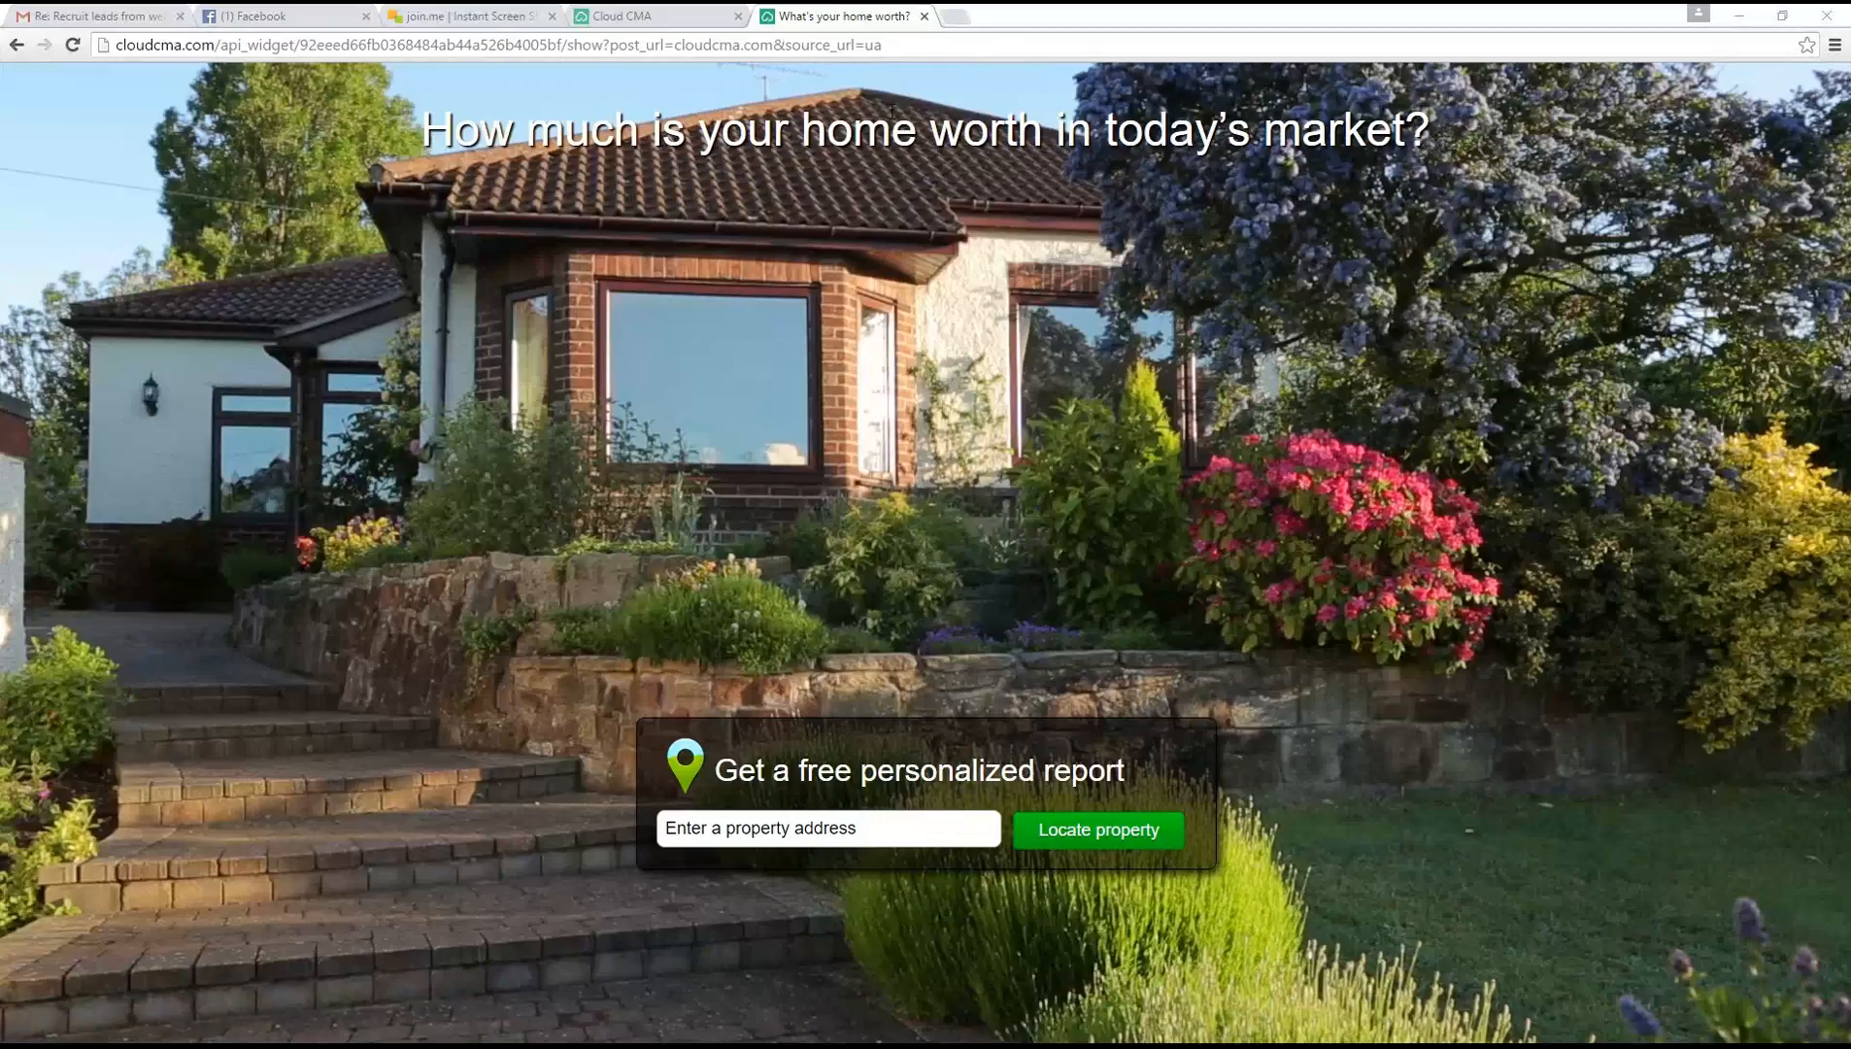
Return to the Cloud CMA settings tab and go to the Cloud CMA home page
{"action": "left_click", "coordinate": [683, 15]}
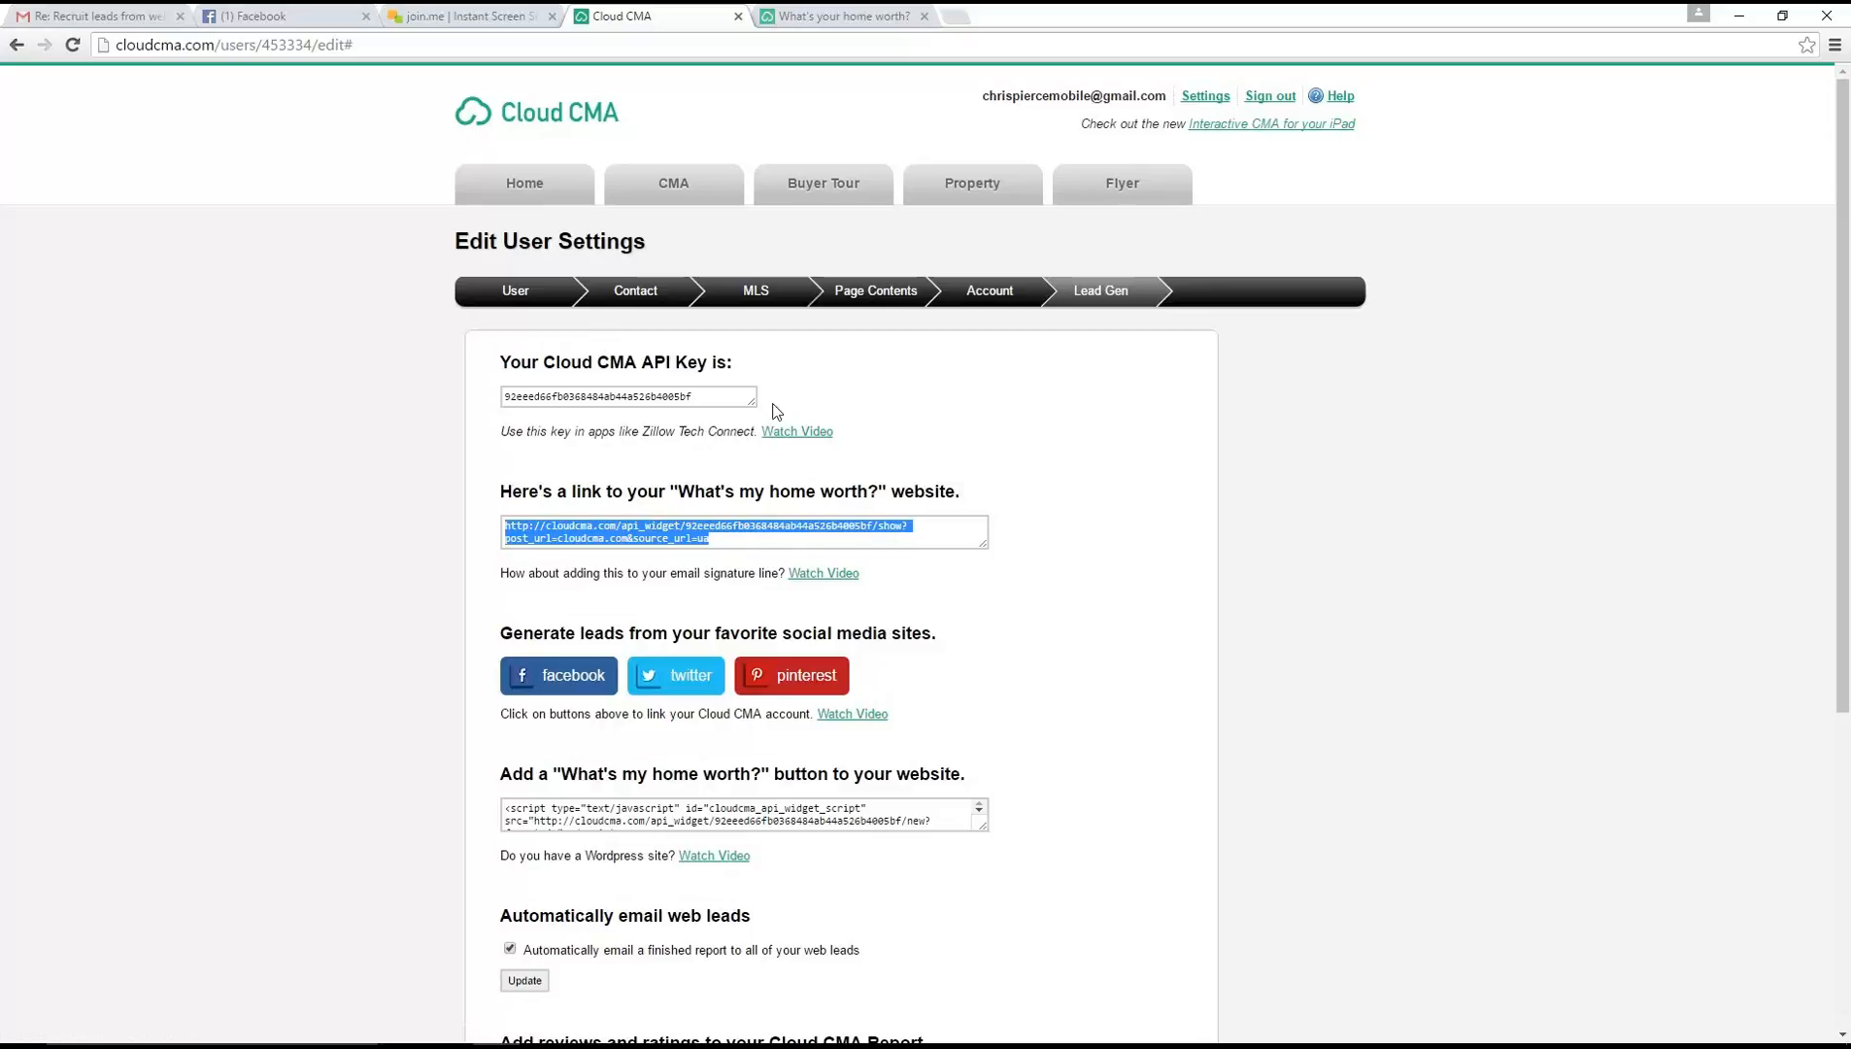
{"action": "left_click", "coordinate": [514, 190]}
{"action": "left_click", "coordinate": [1003, 158]}
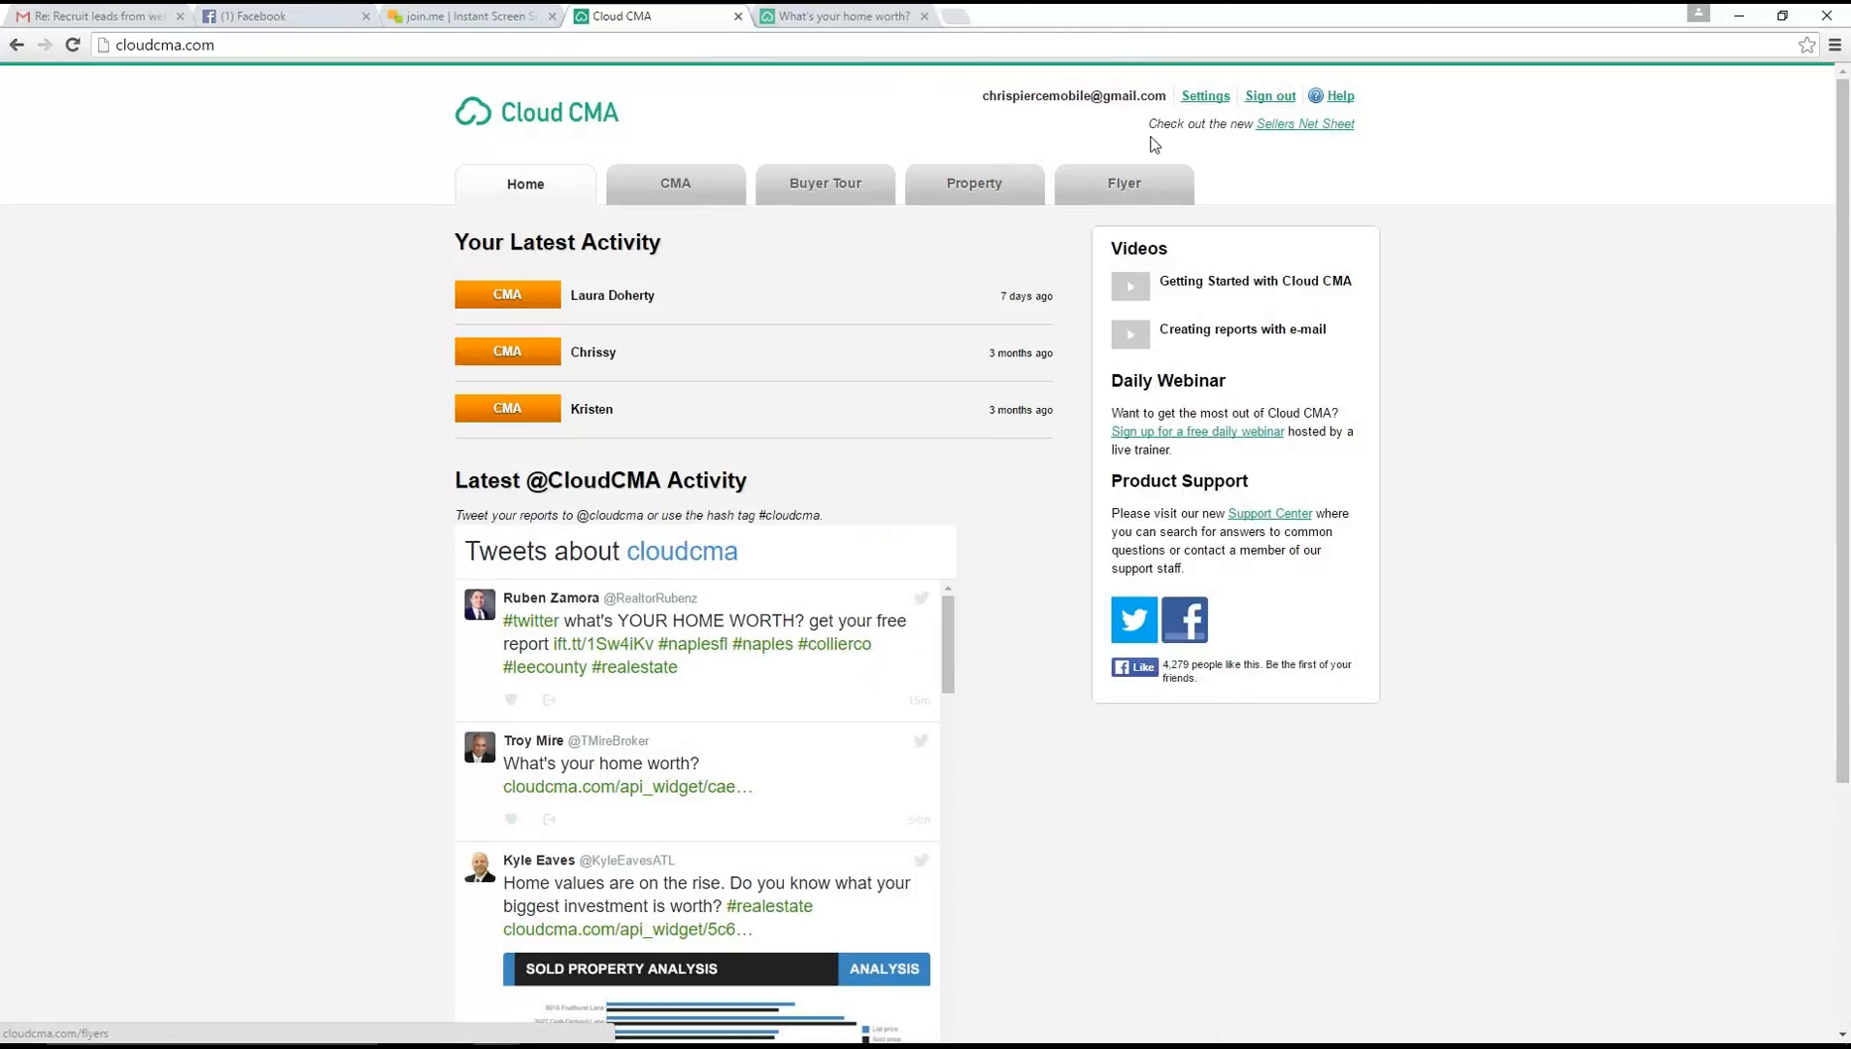
Reopen the user settings, review the company name in User Info, and go back to the home page
{"action": "left_click", "coordinate": [1192, 102]}
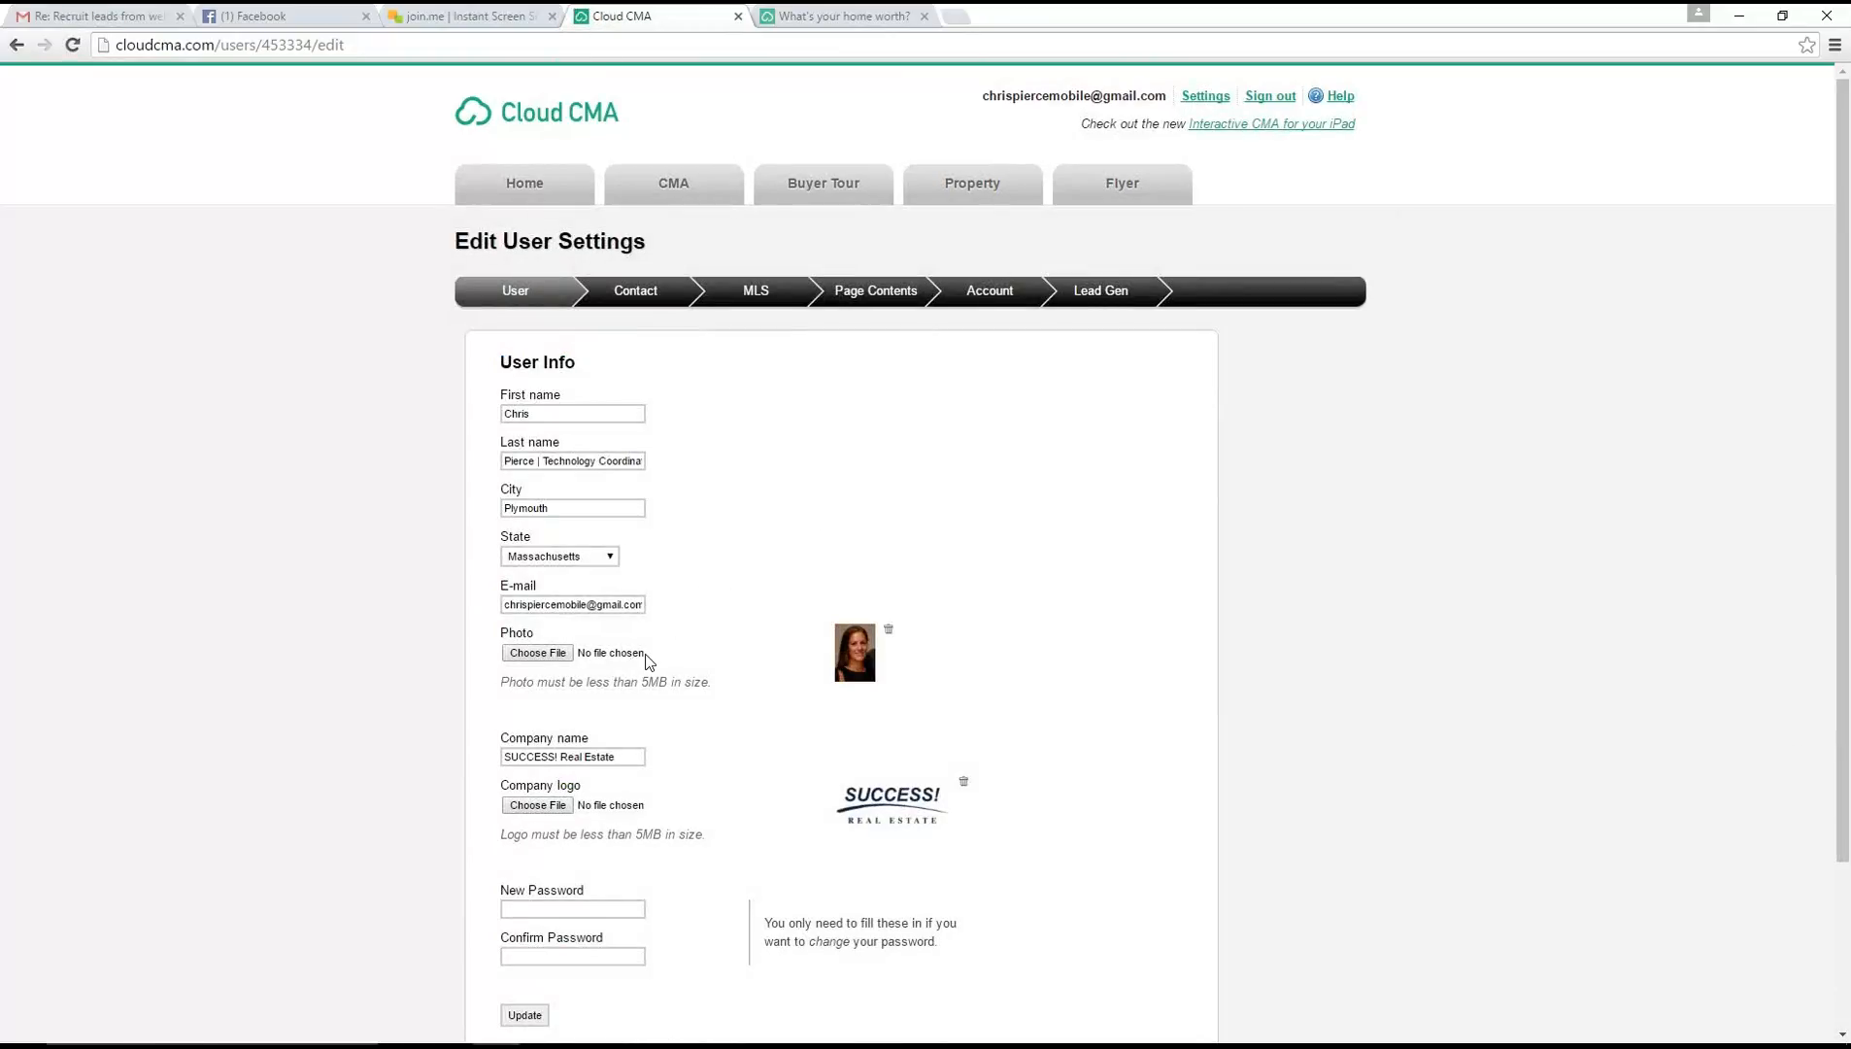
{"action": "scroll", "coordinate": [657, 646], "scroll_direction": "down", "scroll_amount": 1}
{"action": "left_click", "coordinate": [618, 660]}
{"action": "key", "text": "ctrl+a"}
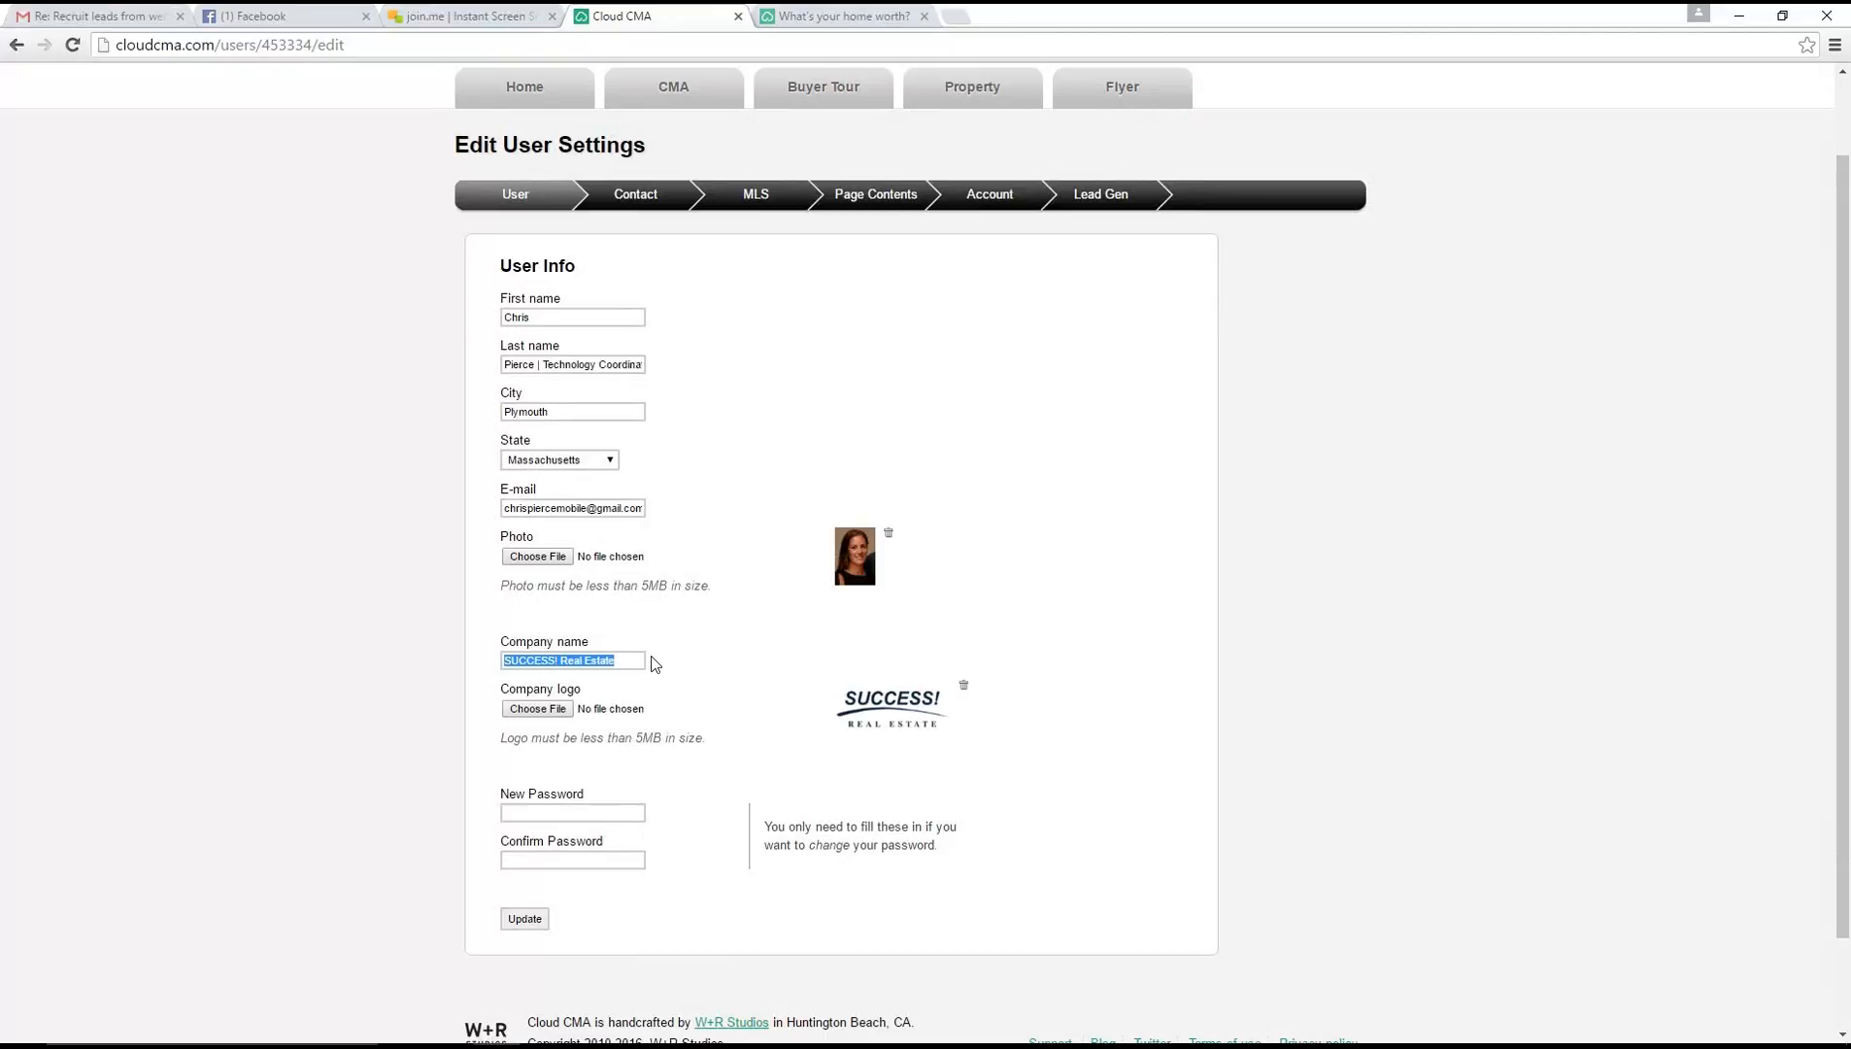
{"action": "scroll", "coordinate": [953, 557], "scroll_direction": "up", "scroll_amount": 1}
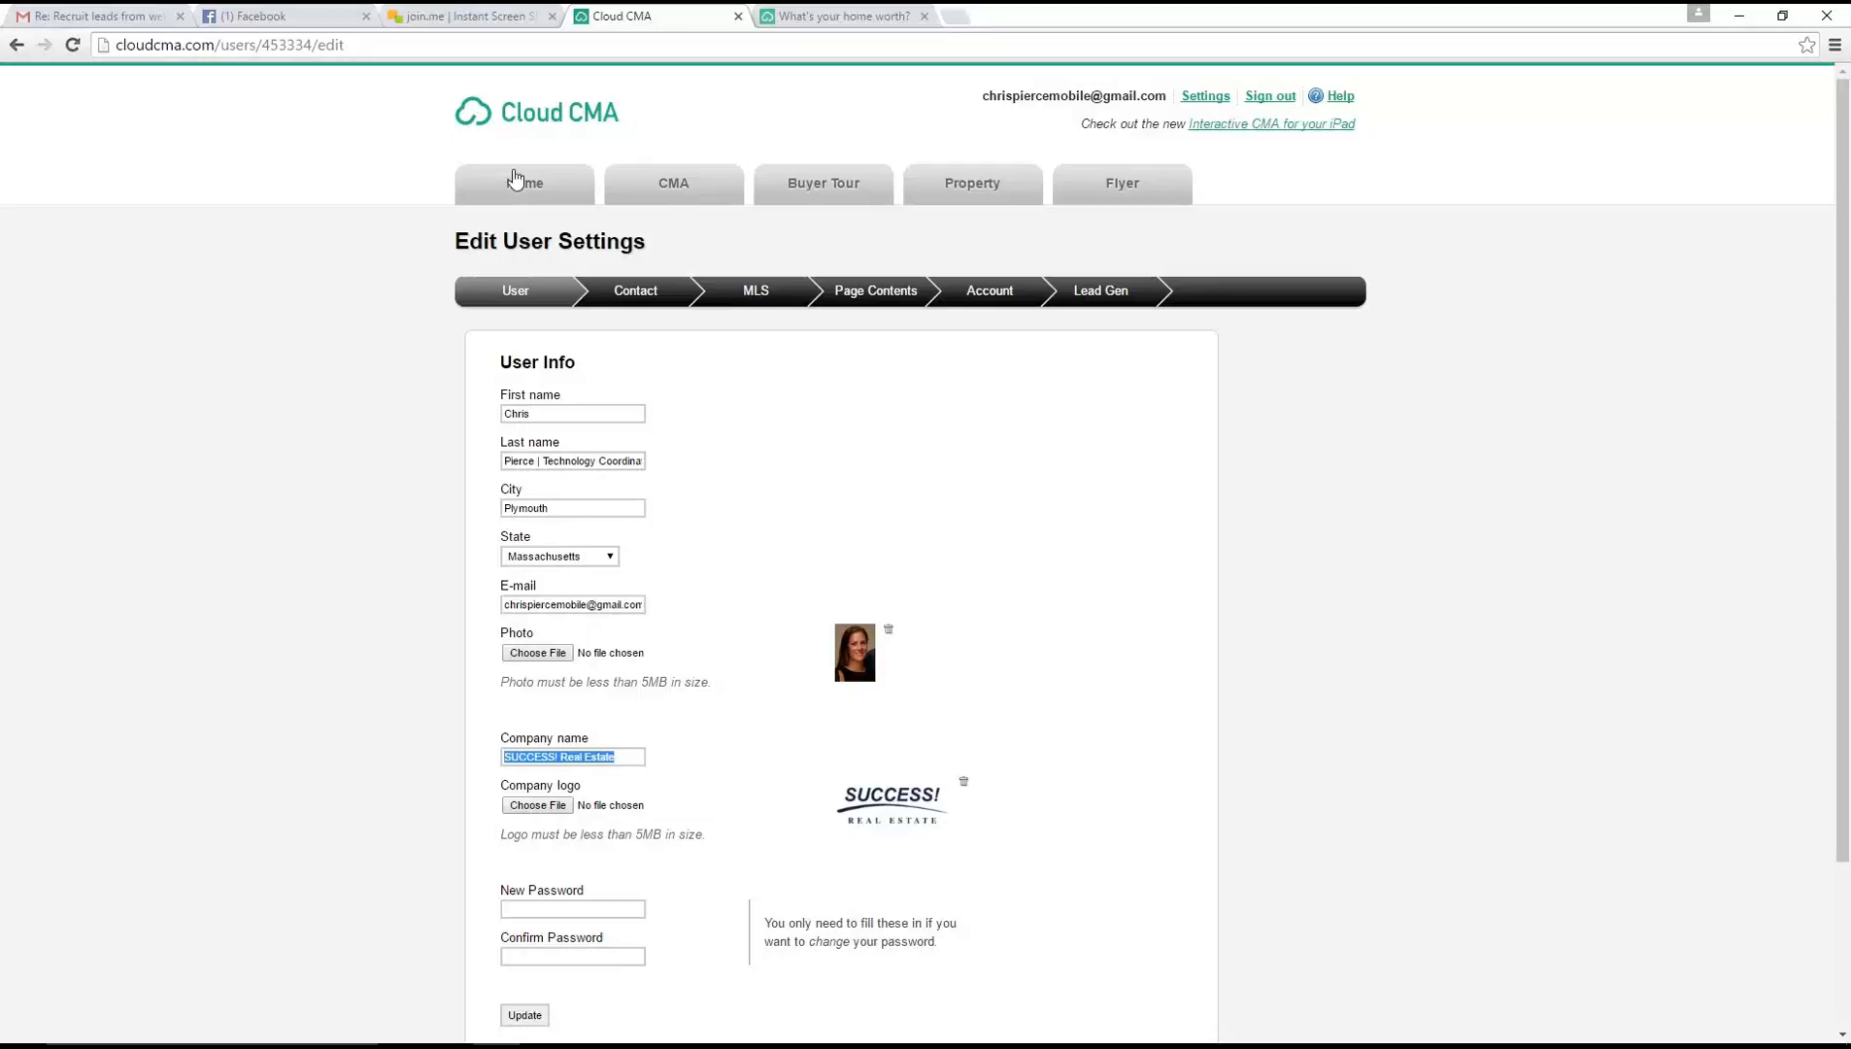
{"action": "left_click", "coordinate": [522, 199]}
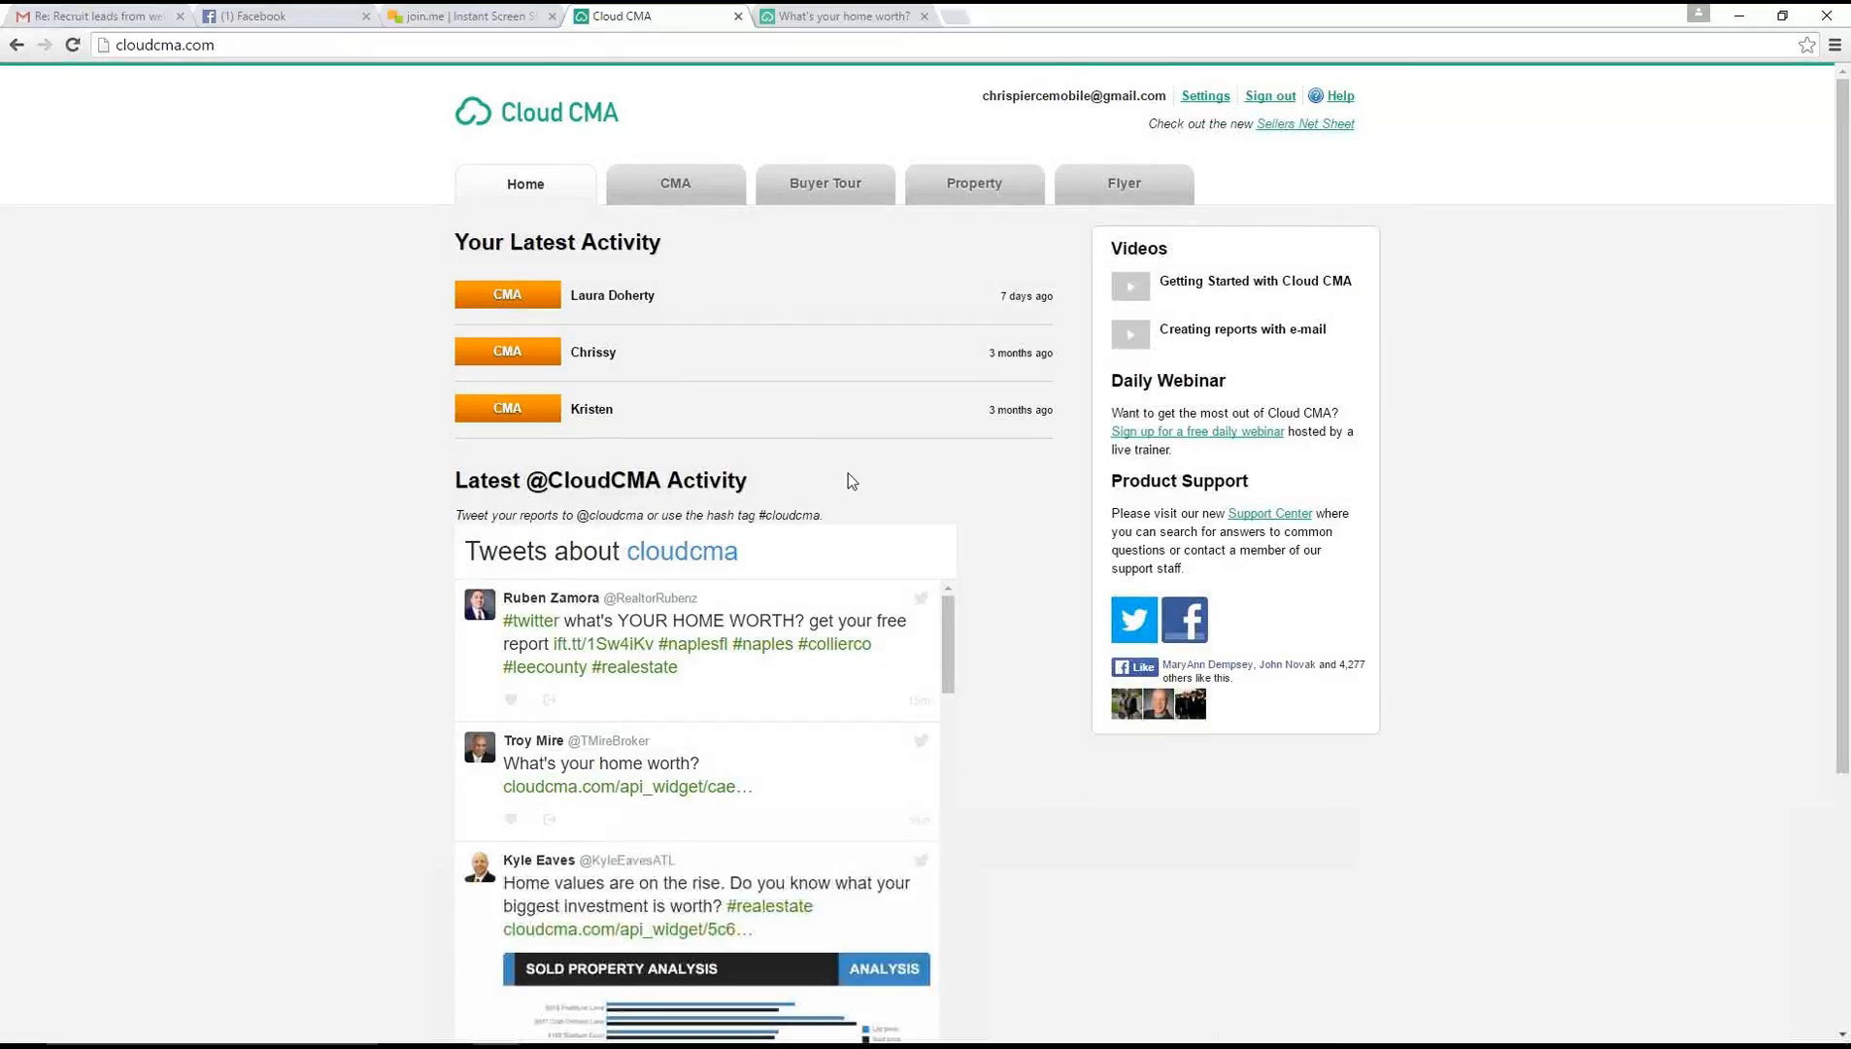
Start a new CMA report from the CMA reports page and enter the client's full name
{"action": "left_click", "coordinate": [673, 184]}
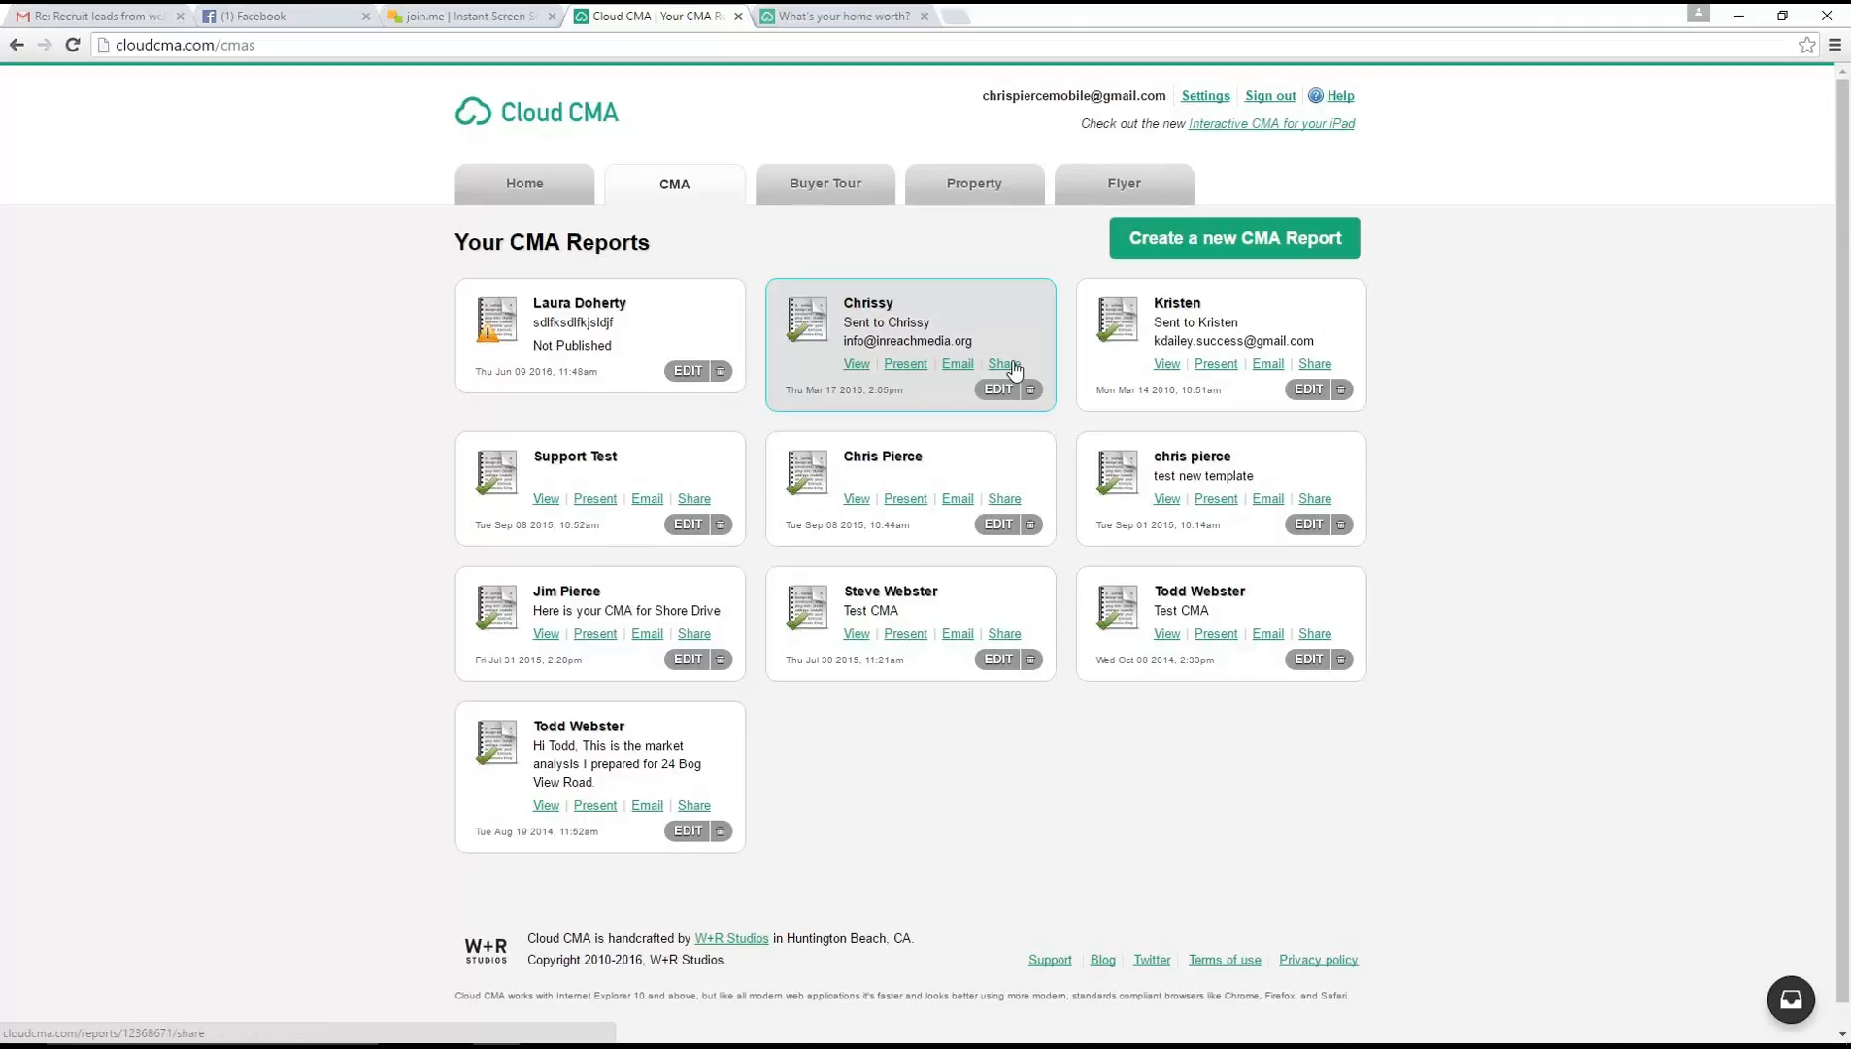
{"action": "left_click", "coordinate": [1212, 247]}
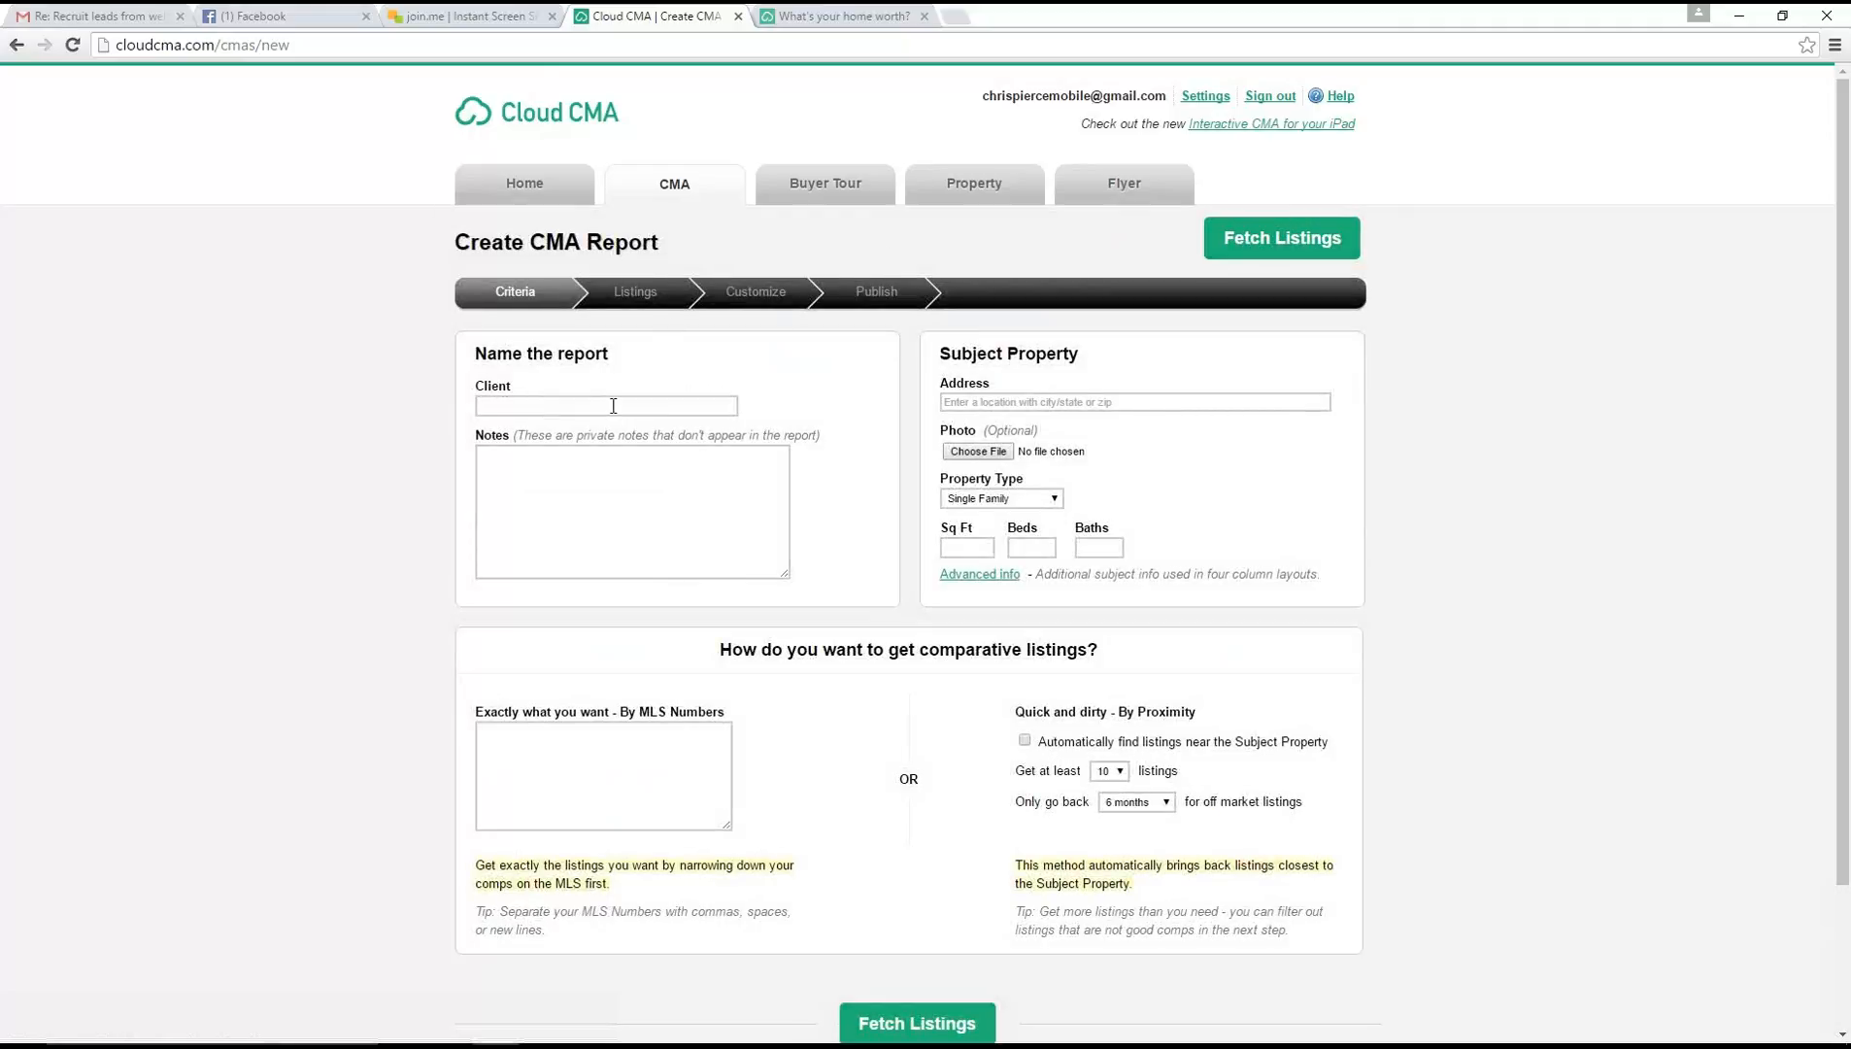
{"action": "type", "text": "Mar"}
{"action": "key", "text": "BackSpace"}
{"action": "key", "text": "BackSpace"}
{"action": "key", "text": "BackSpace"}
{"action": "type", "text": "Mary Smith"}
Add the private note "New Client great home in Weymouth" to the report
{"action": "left_click", "coordinate": [786, 449]}
{"action": "type", "text": "New Client great home in Weymouth"}
Enter the subject property's street address and choose the matching suggestion in Plymouth, Massachusetts
{"action": "left_click", "coordinate": [1045, 407]}
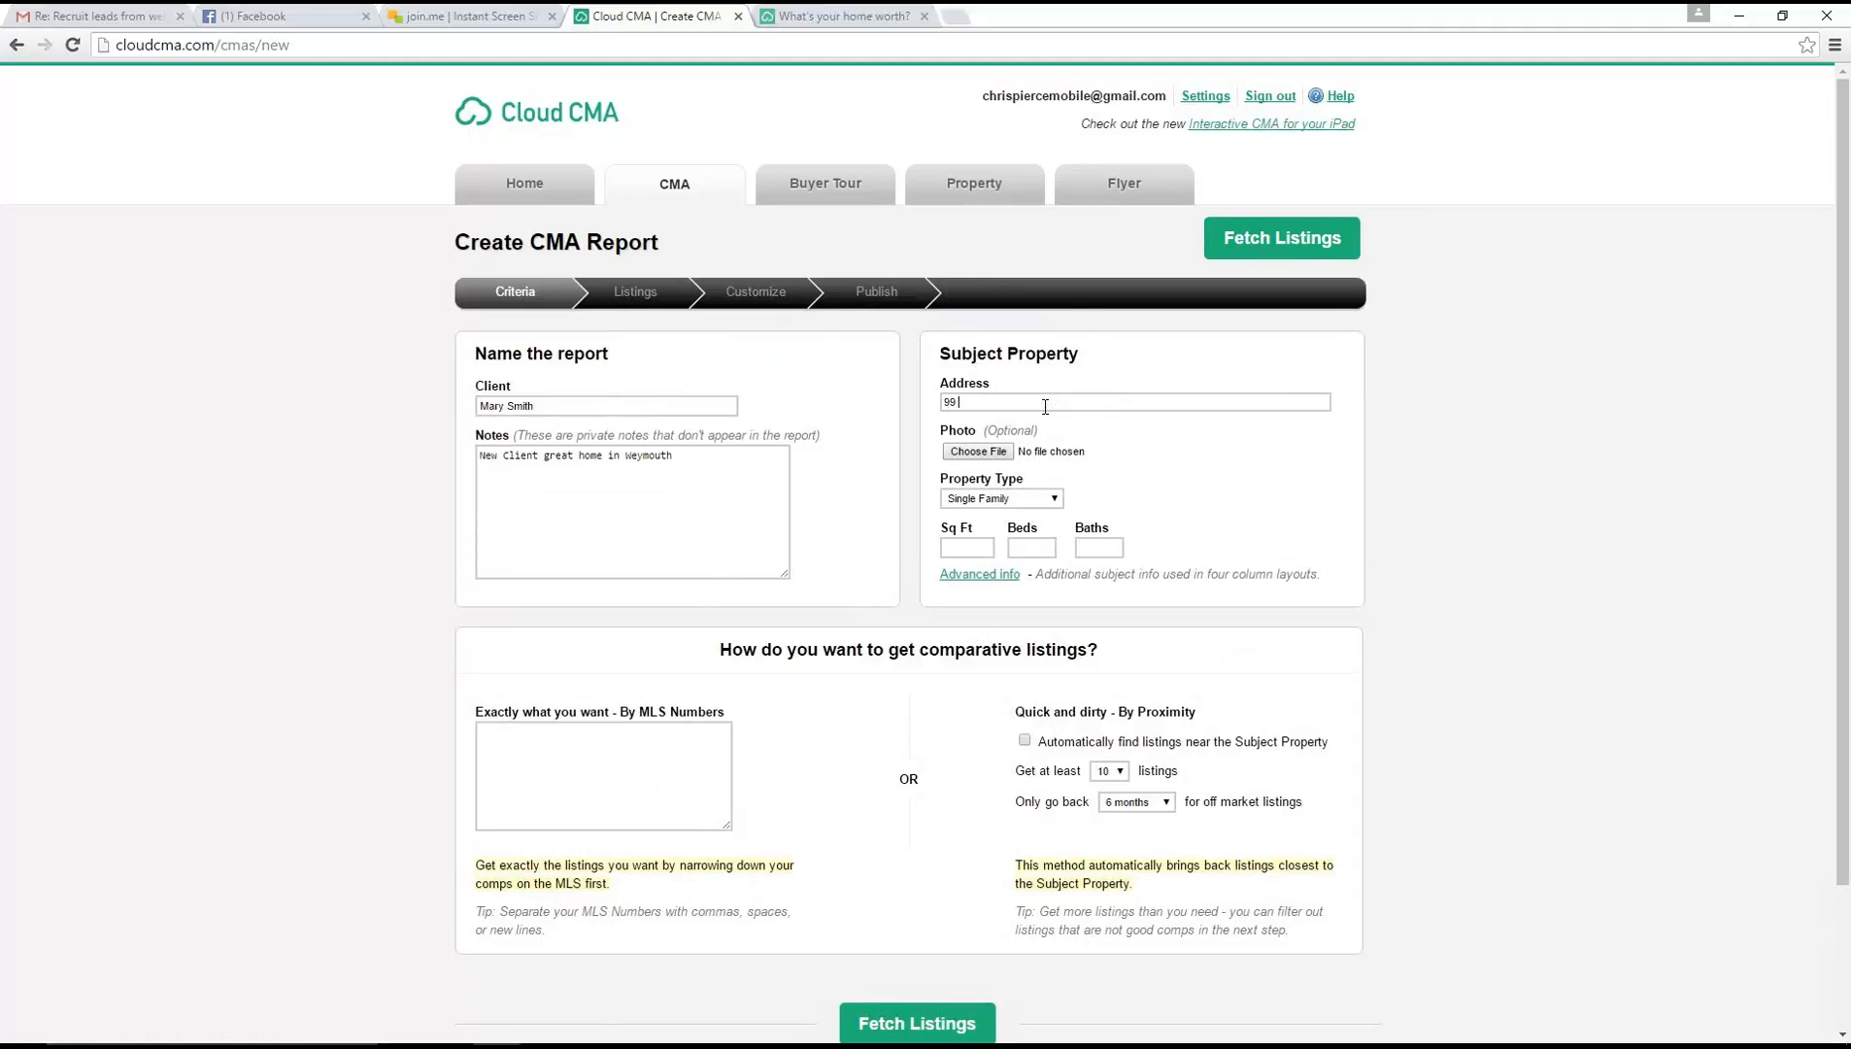
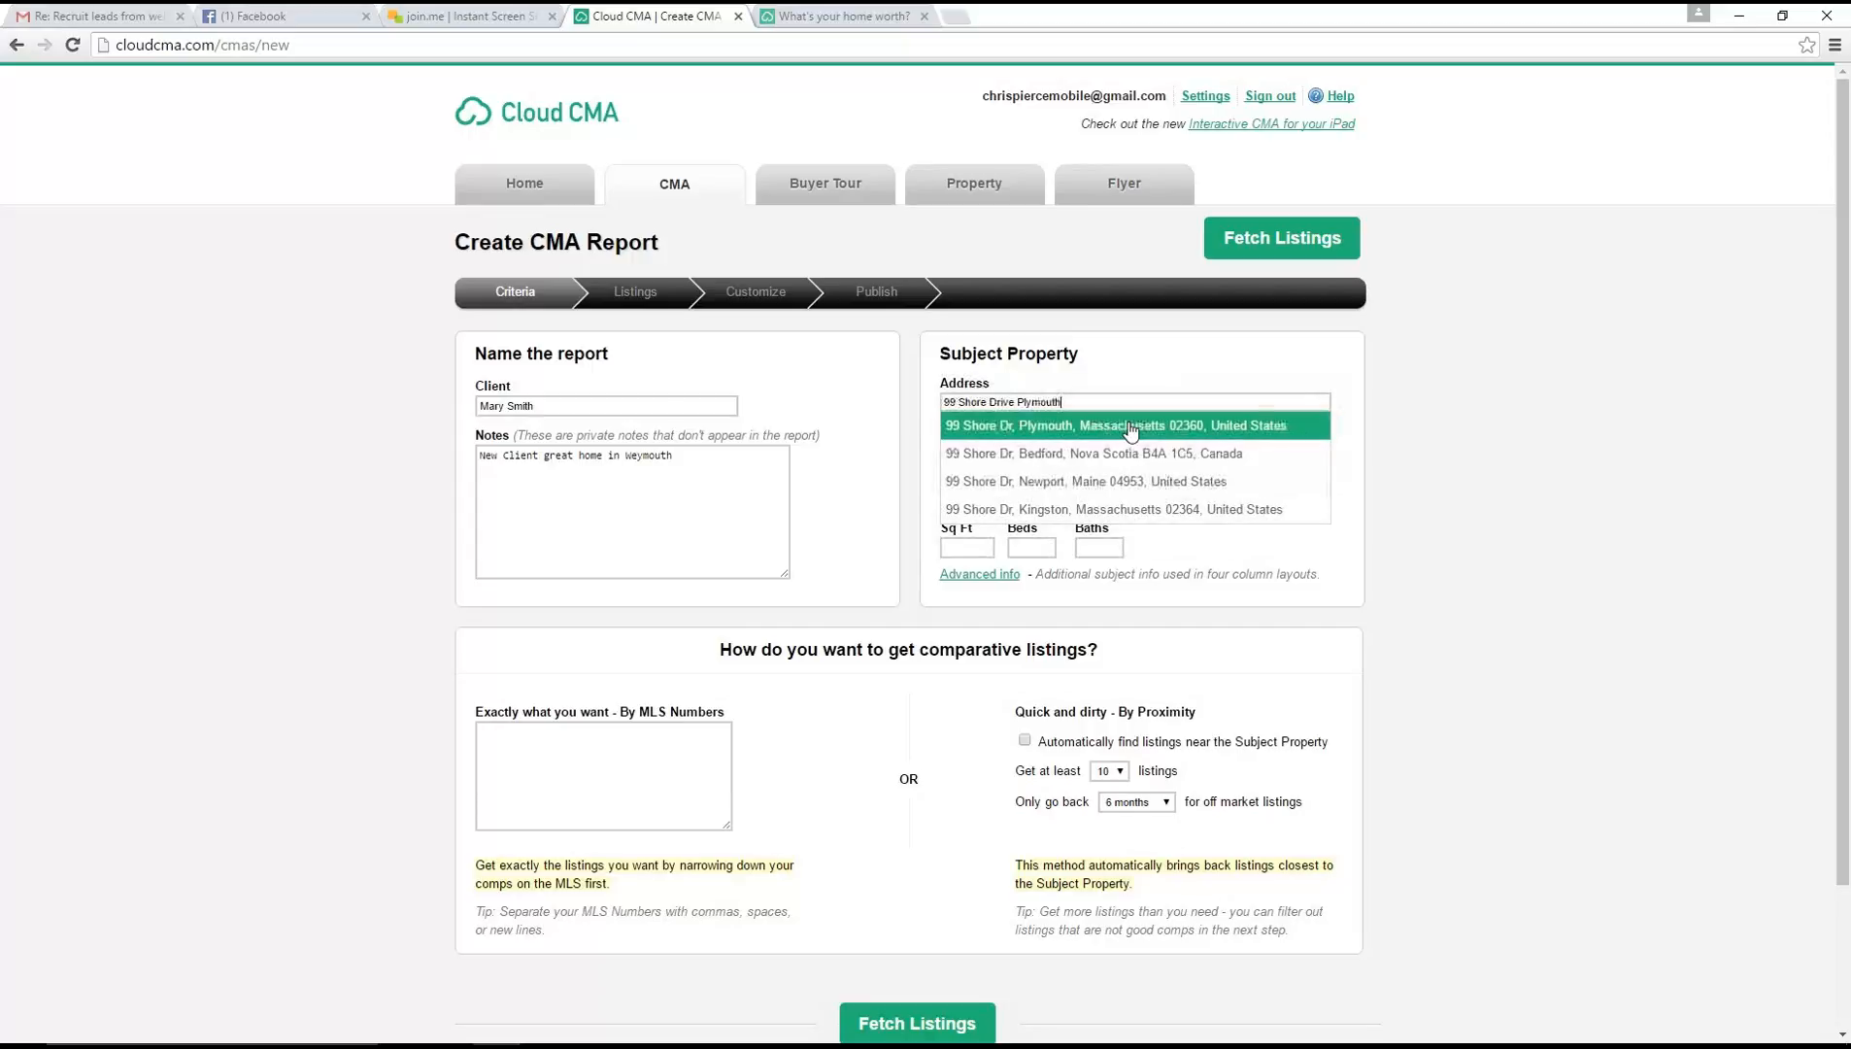
{"action": "left_click", "coordinate": [1132, 427]}
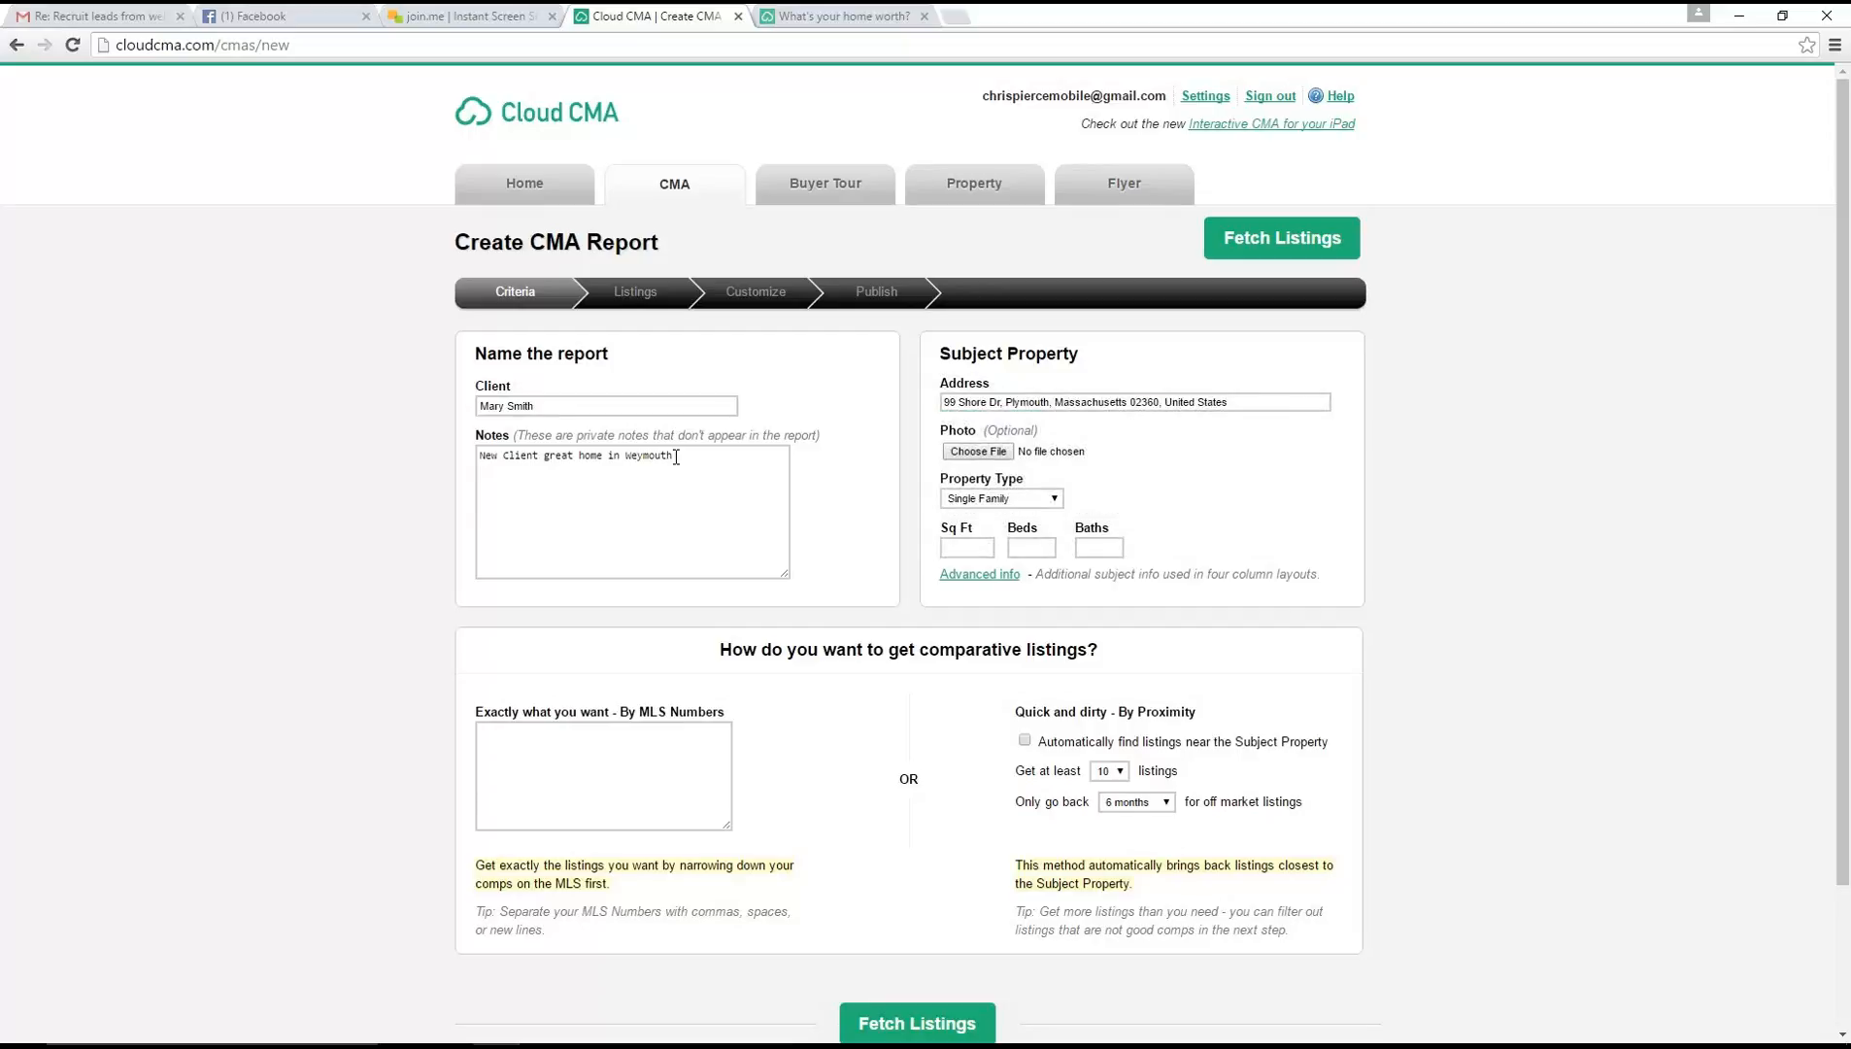
Change the town in the private note to Plymouth and give the subject property 2100 sq ft, 3 beds and 2 baths
{"action": "left_click_drag", "start_coordinate": [673, 455], "coordinate": [614, 455]}
{"action": "type", "text": "Plymouth"}
{"action": "type", "text": "2100"}
{"action": "left_click", "coordinate": [1037, 546]}
{"action": "key", "text": "BackSpace"}
{"action": "type", "text": "3"}
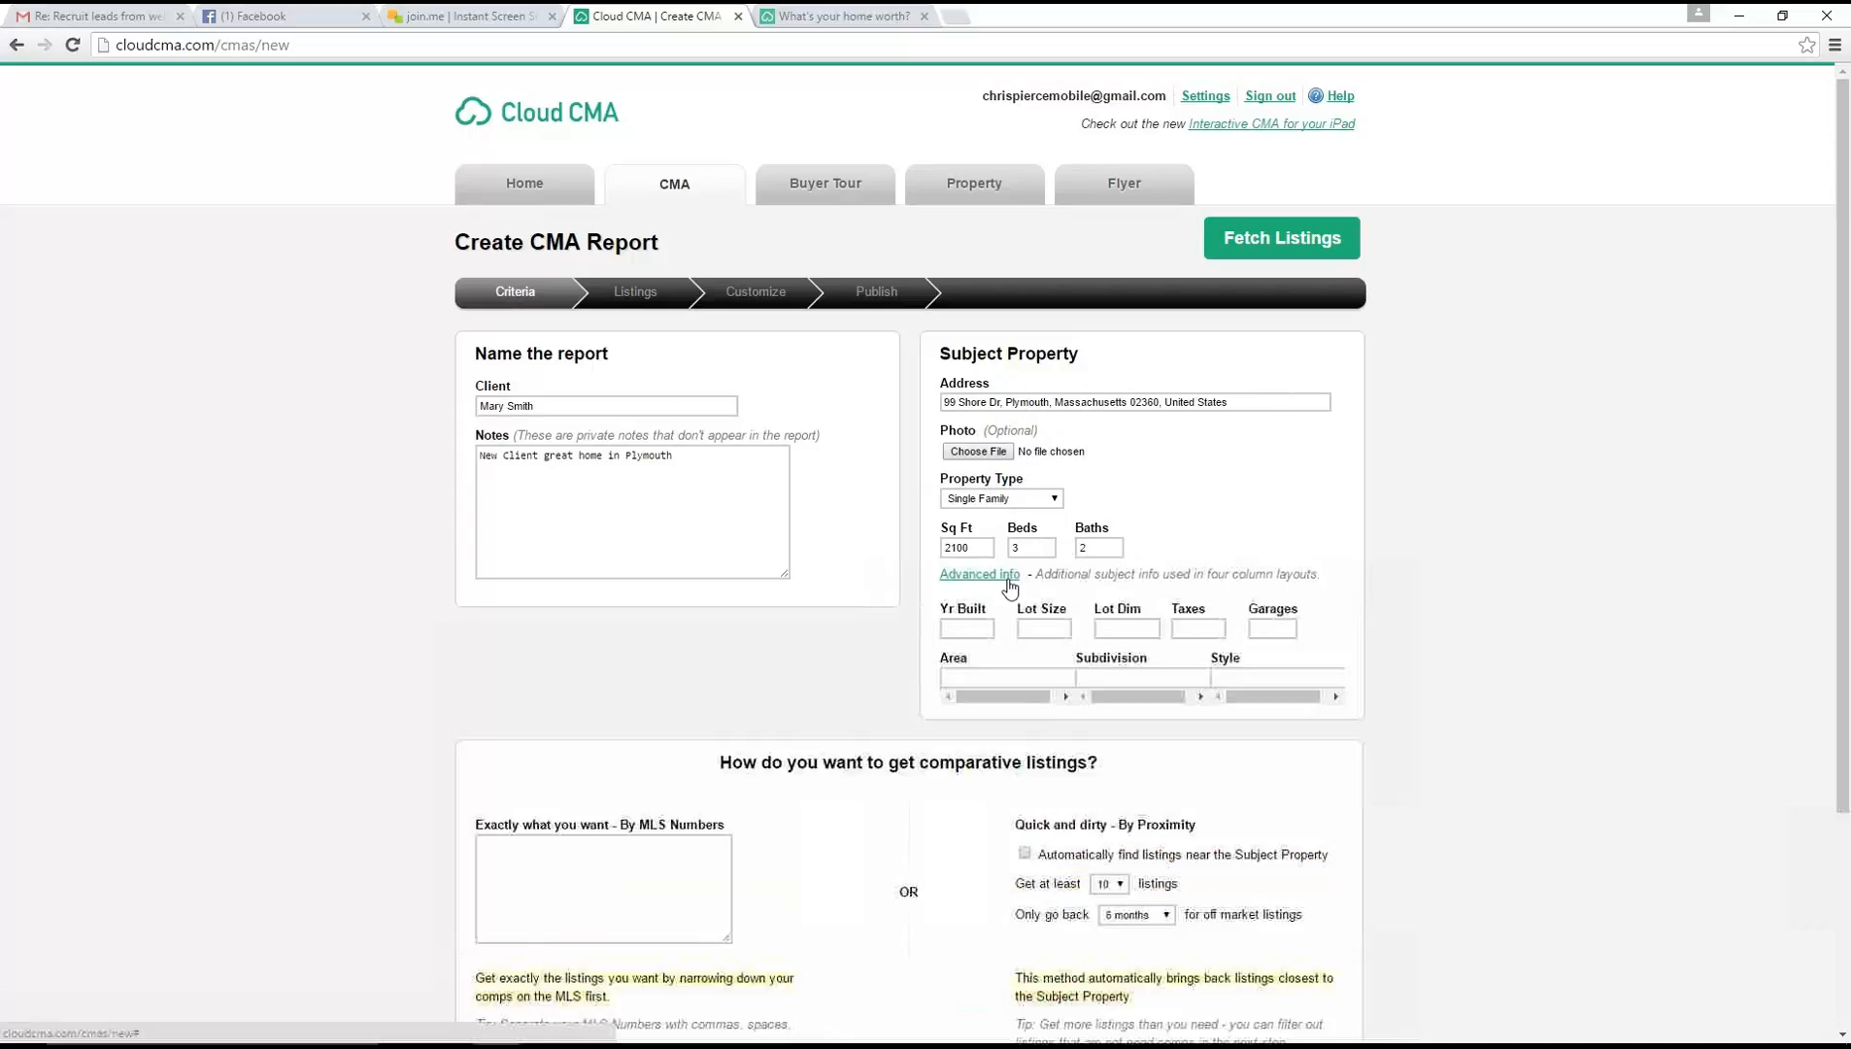
Show the subject property's advanced info and review the extra fields used in four column layouts
{"action": "left_click", "coordinate": [1010, 575]}
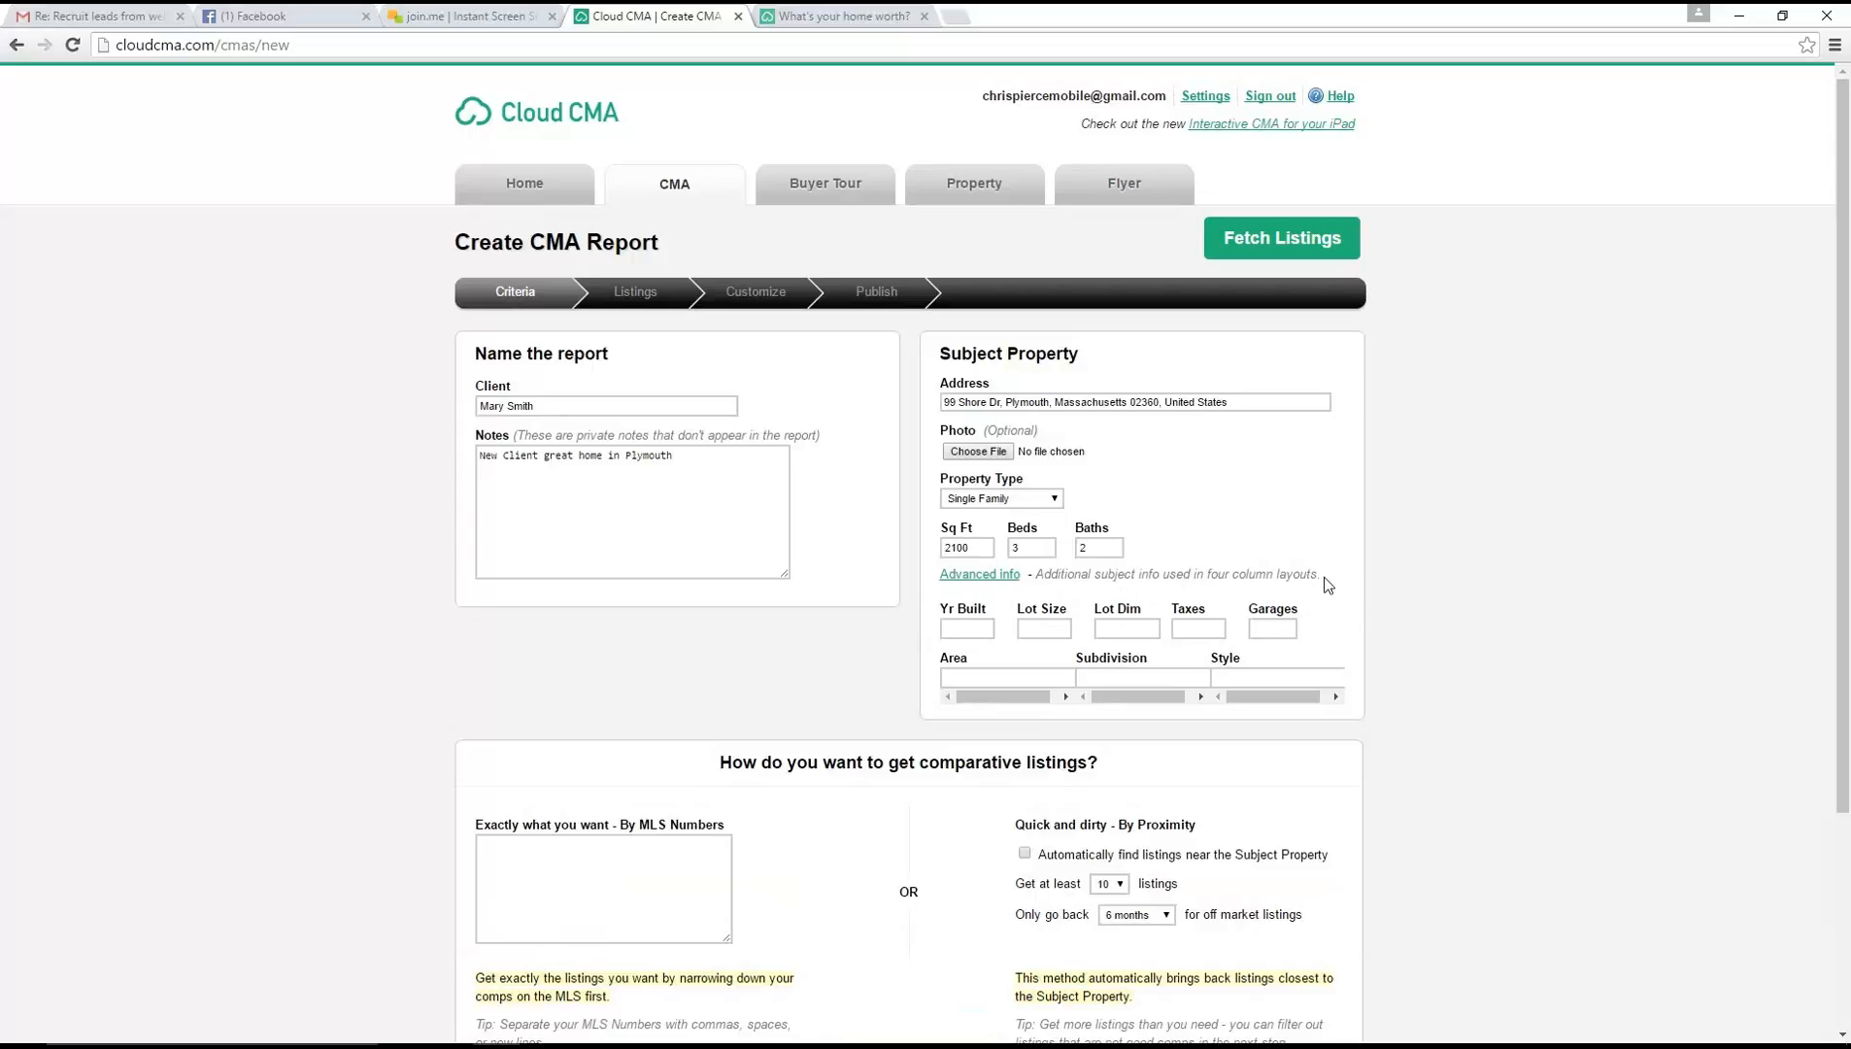
{"action": "left_click_drag", "start_coordinate": [1326, 581], "coordinate": [1036, 581]}
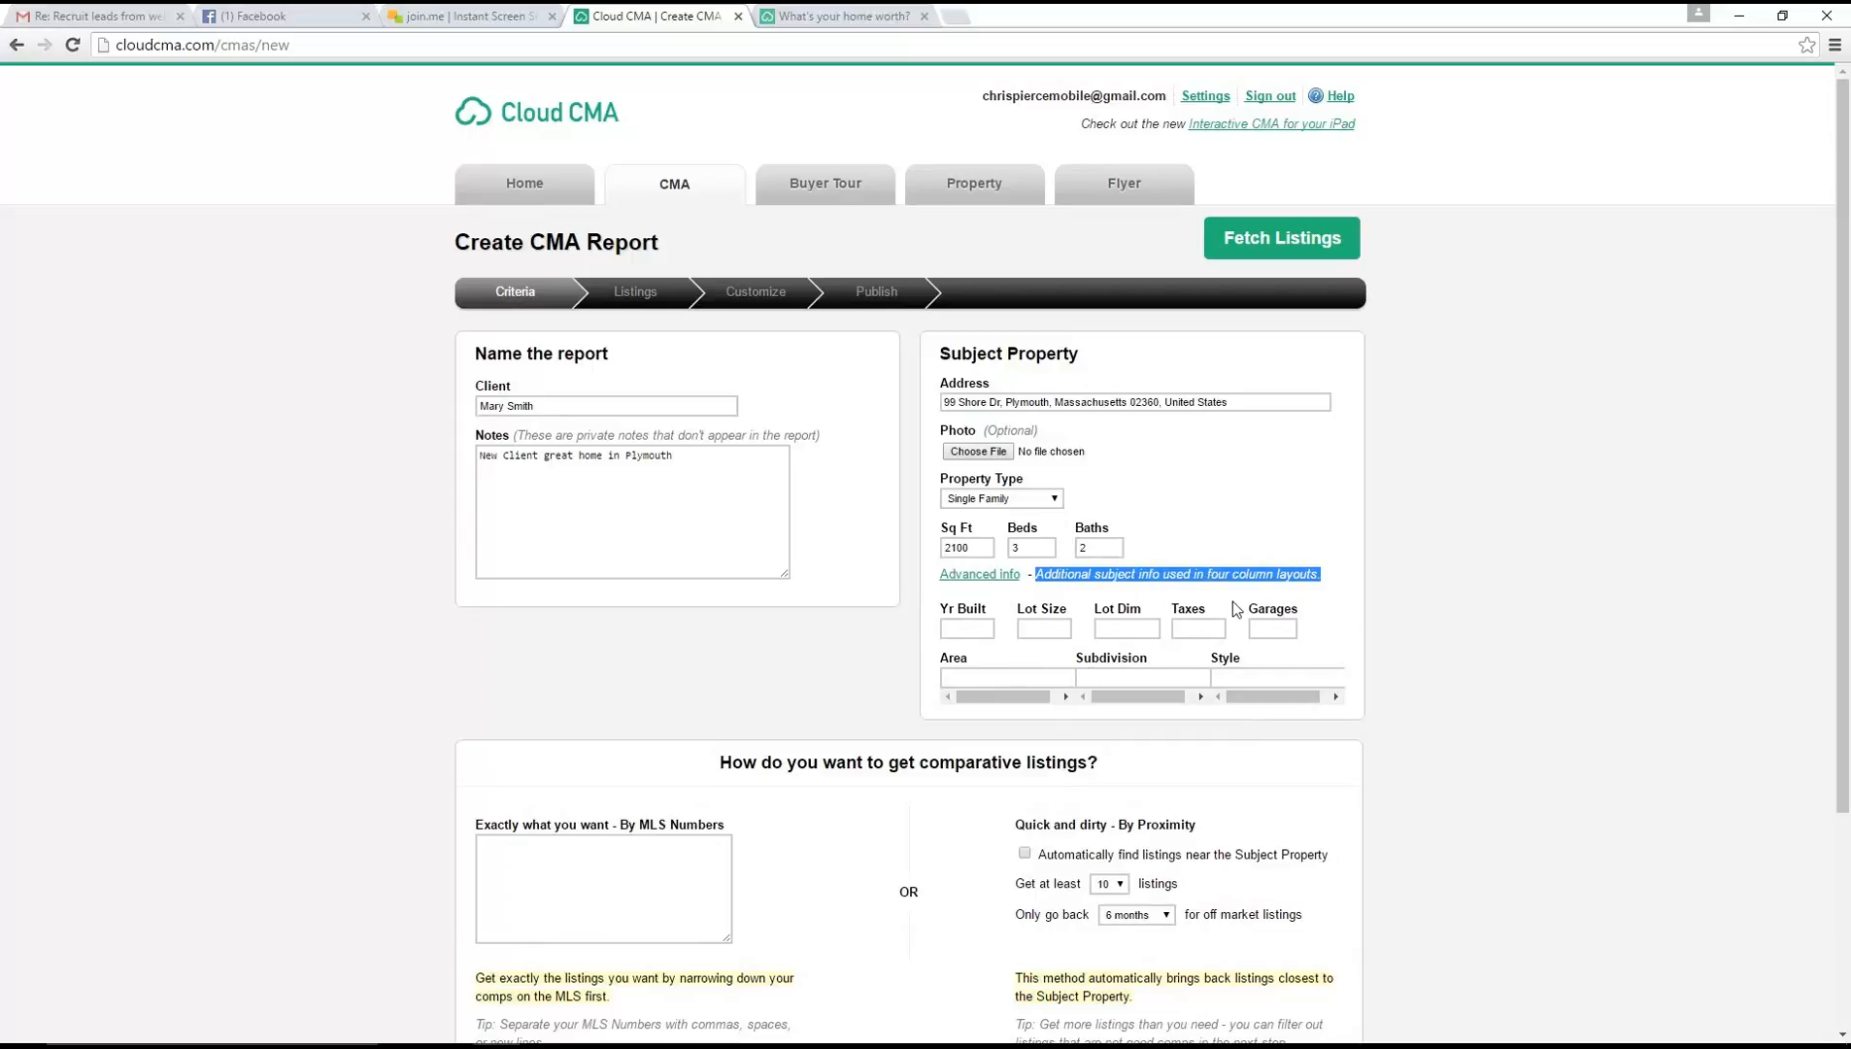
{"action": "scroll", "coordinate": [1281, 772], "scroll_direction": "down", "scroll_amount": 1}
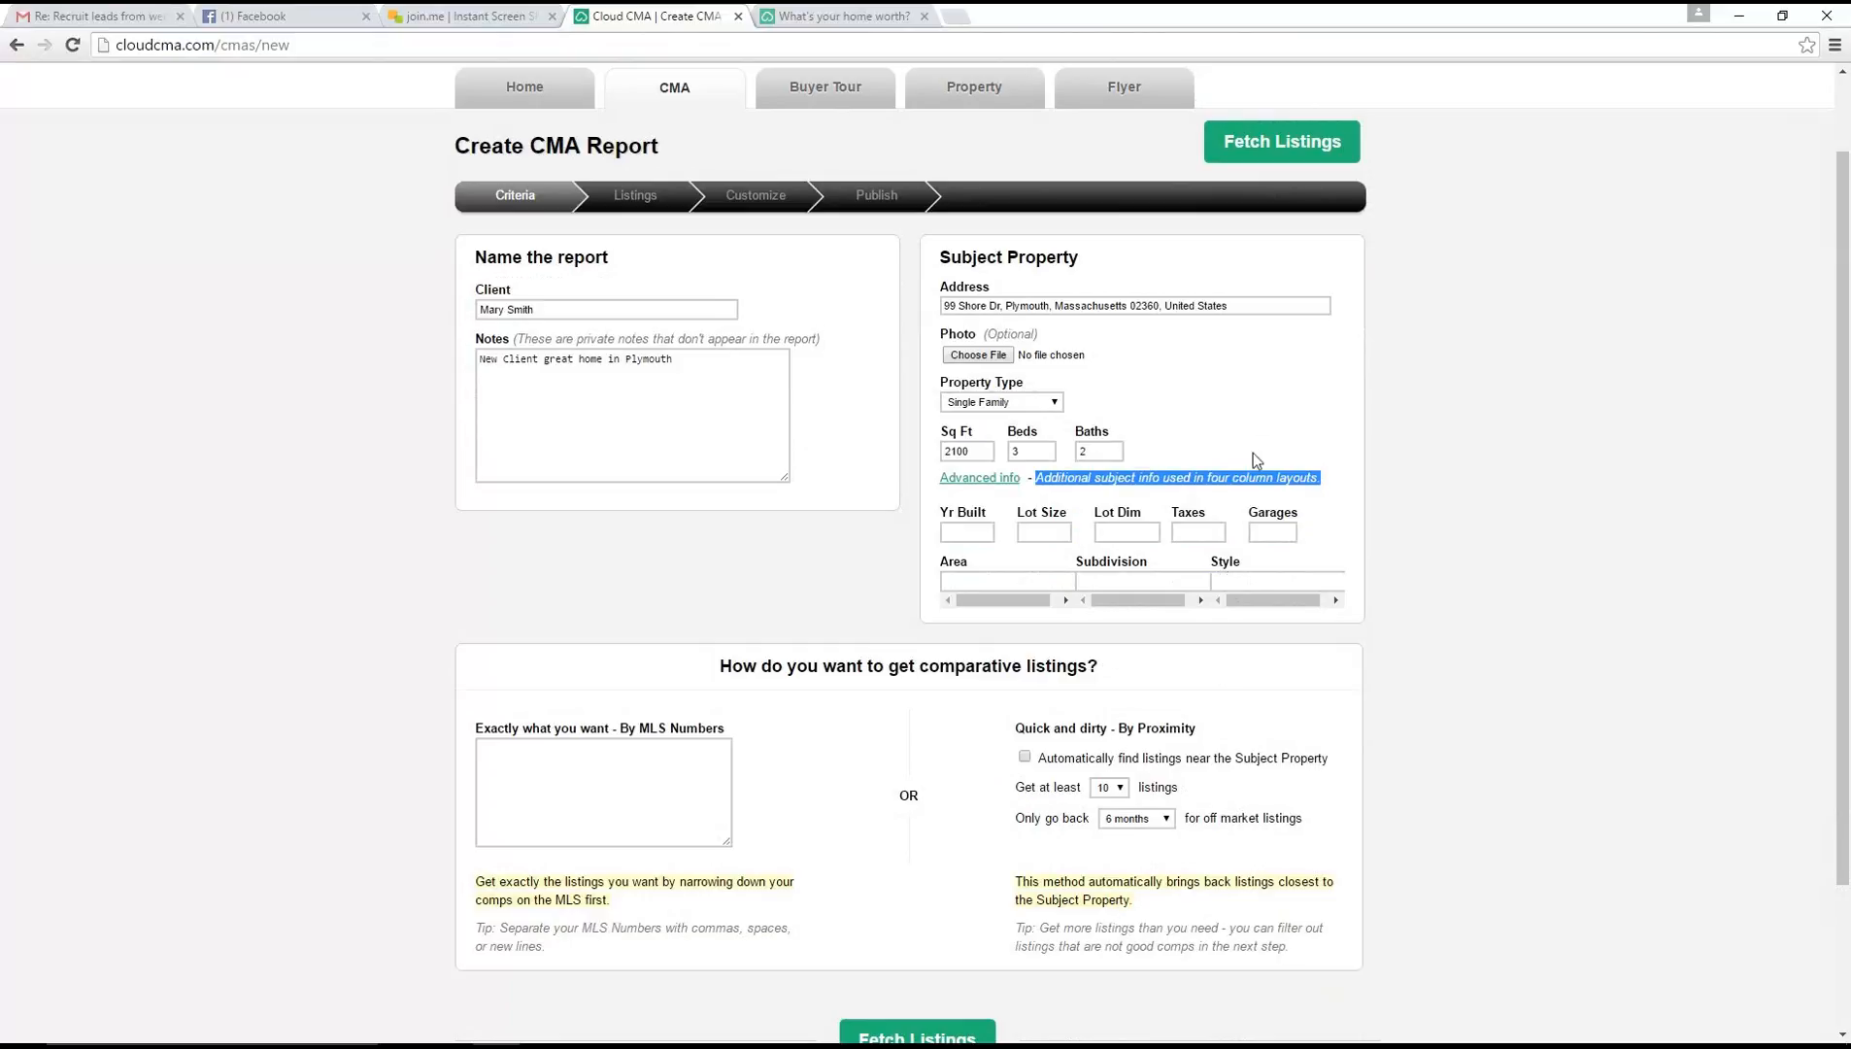
{"action": "left_click", "coordinate": [1309, 428]}
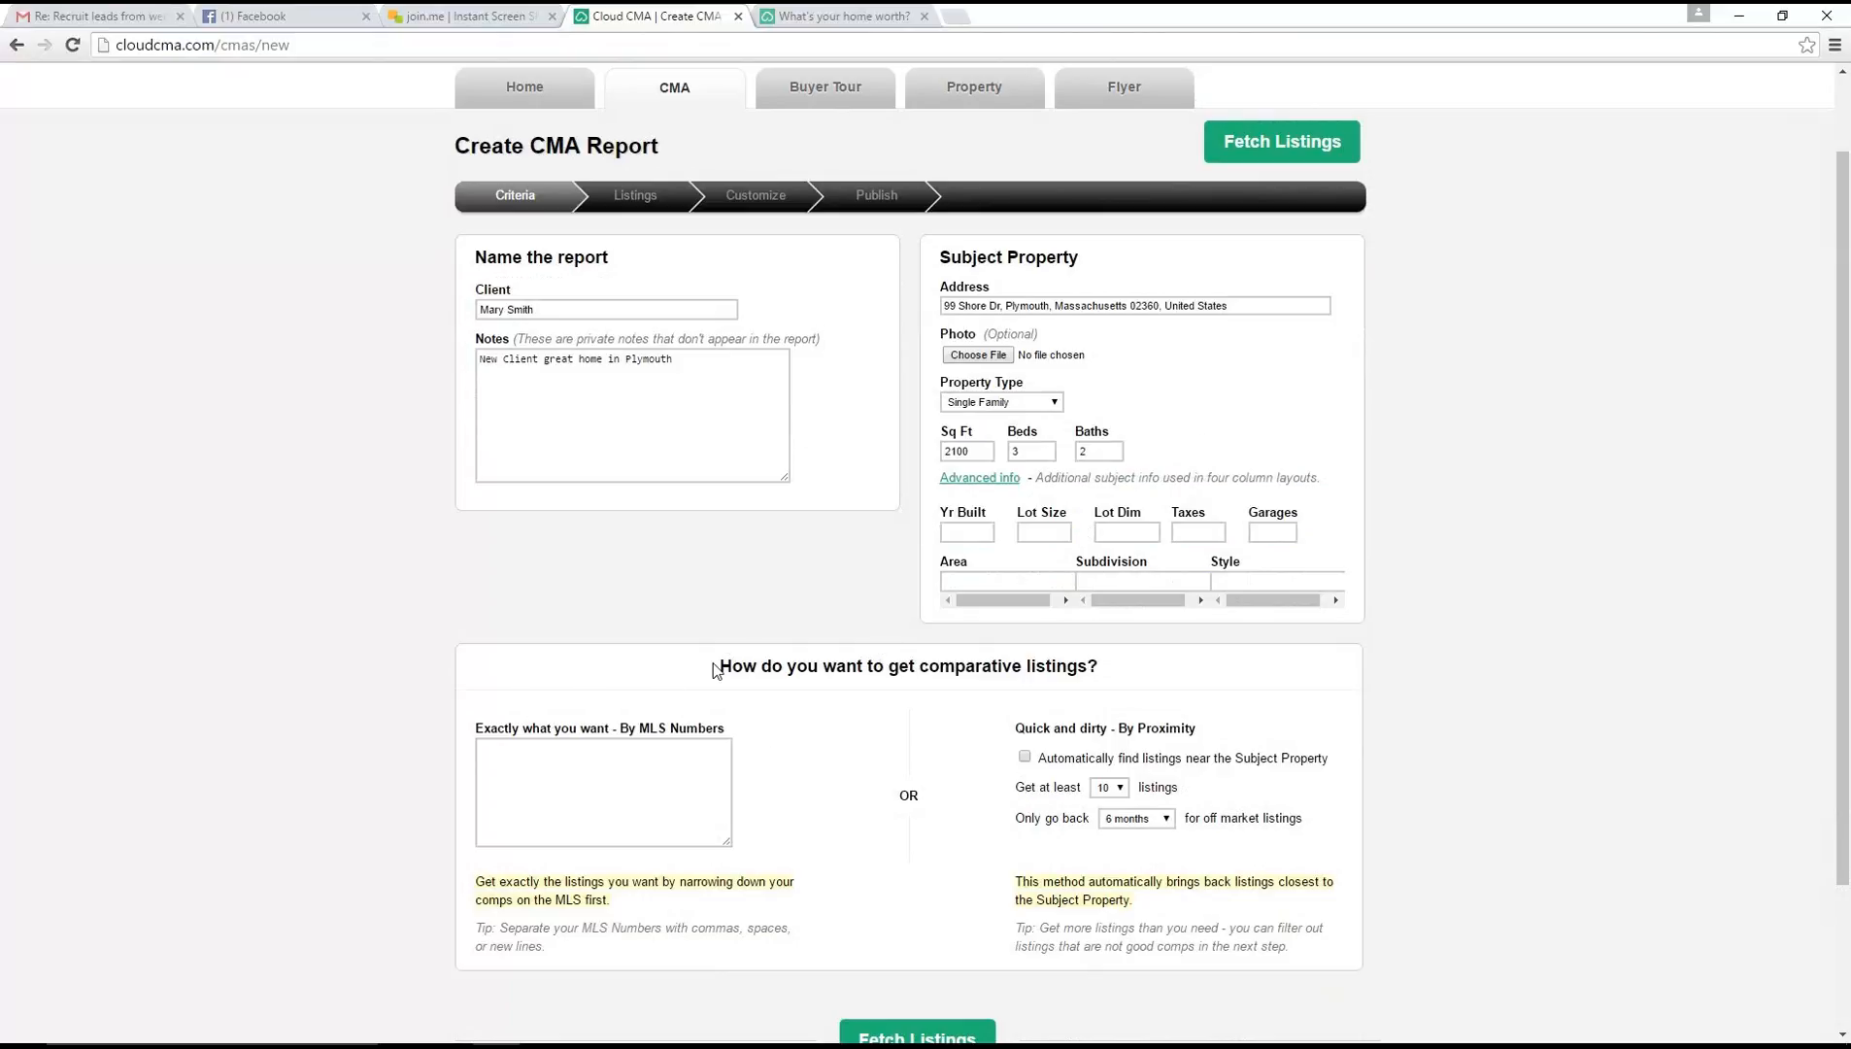
Review the option for getting comparative listings by MLS numbers, including the tip on separating the numbers
{"action": "left_click_drag", "start_coordinate": [714, 670], "coordinate": [1165, 672]}
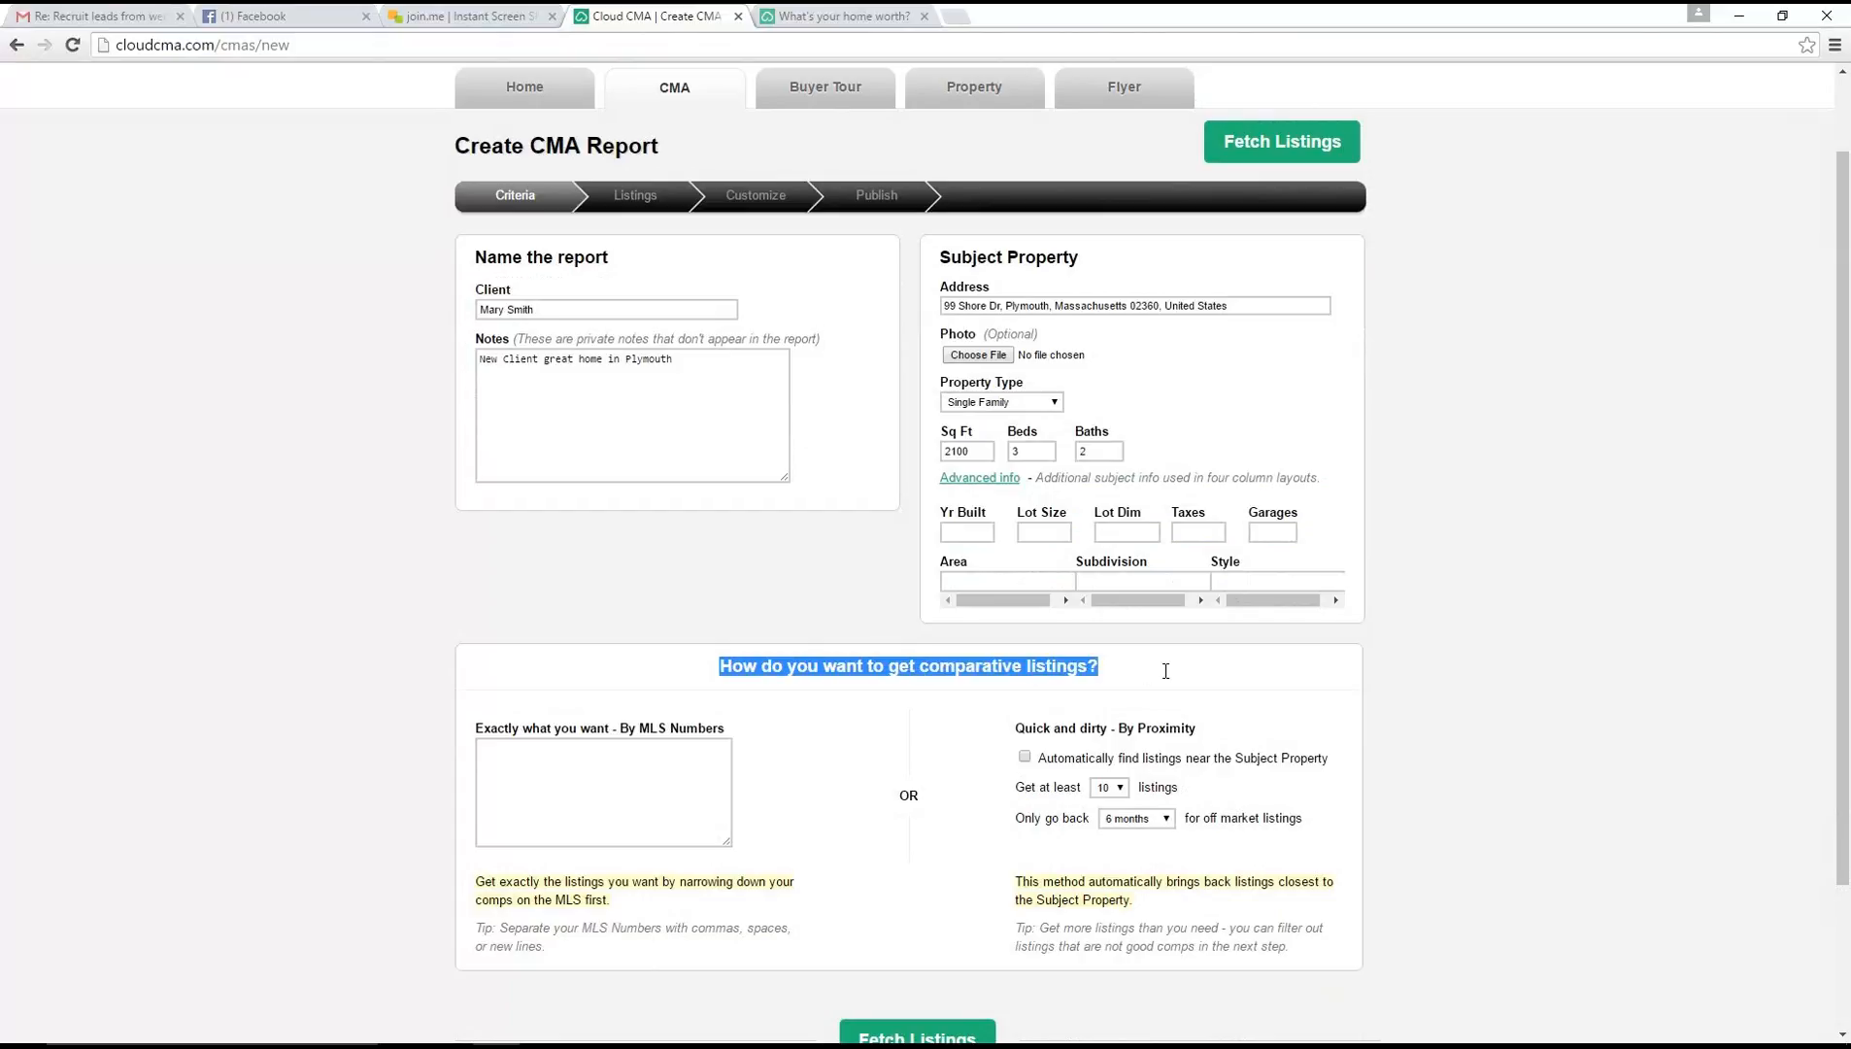
{"action": "left_click", "coordinate": [614, 790]}
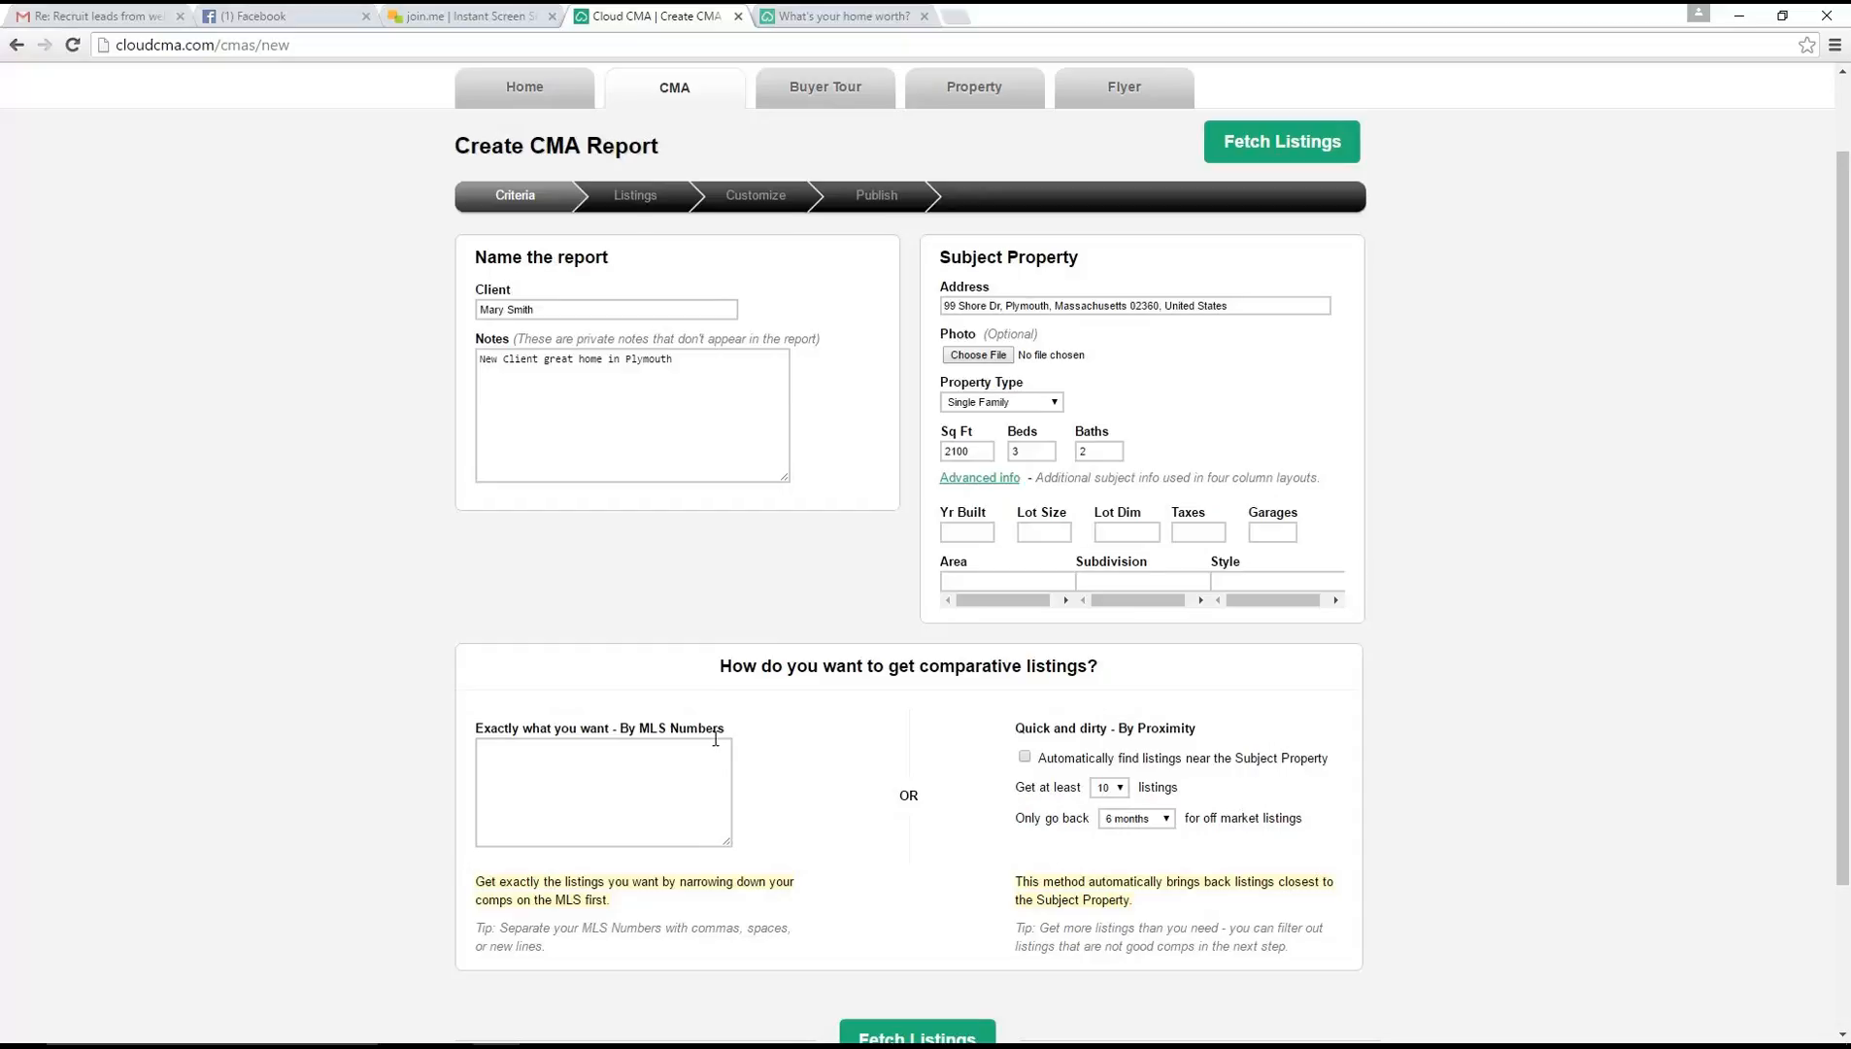
{"action": "left_click", "coordinate": [644, 754]}
{"action": "left_click_drag", "start_coordinate": [727, 942], "coordinate": [449, 908]}
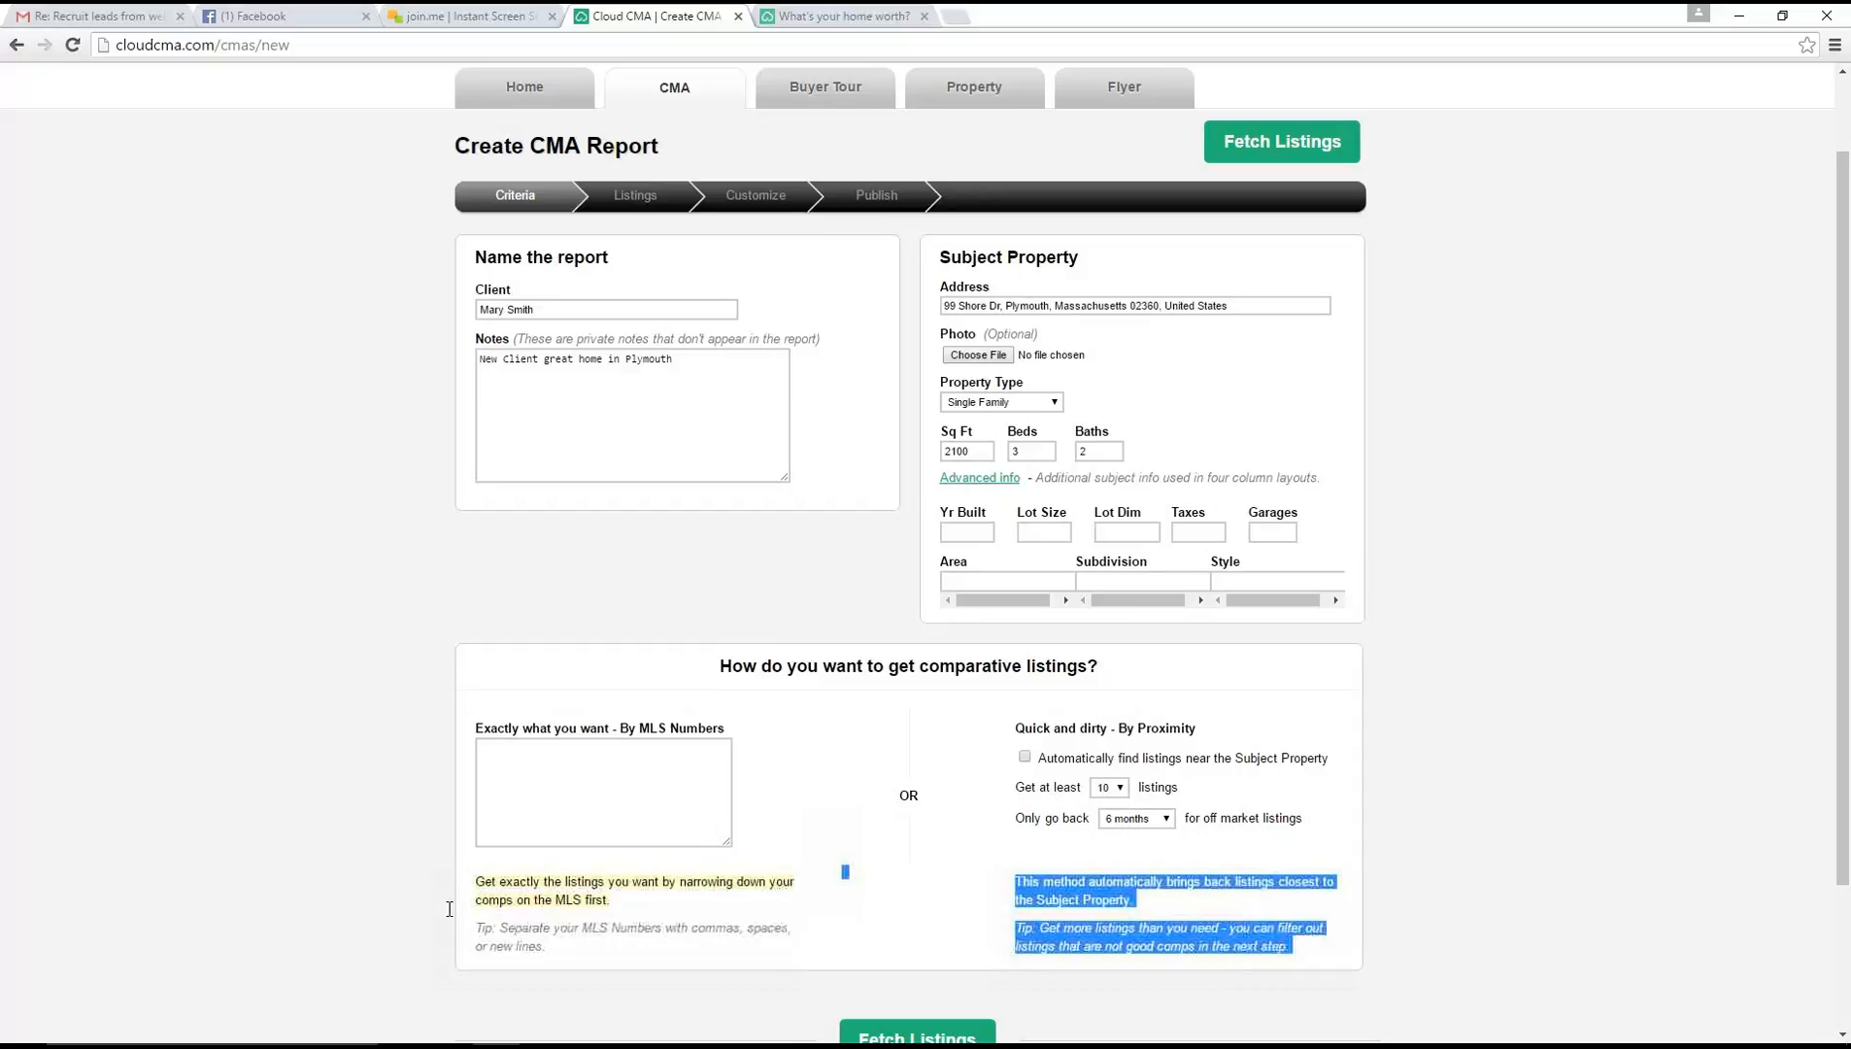
{"action": "left_click_drag", "start_coordinate": [558, 945], "coordinate": [479, 928]}
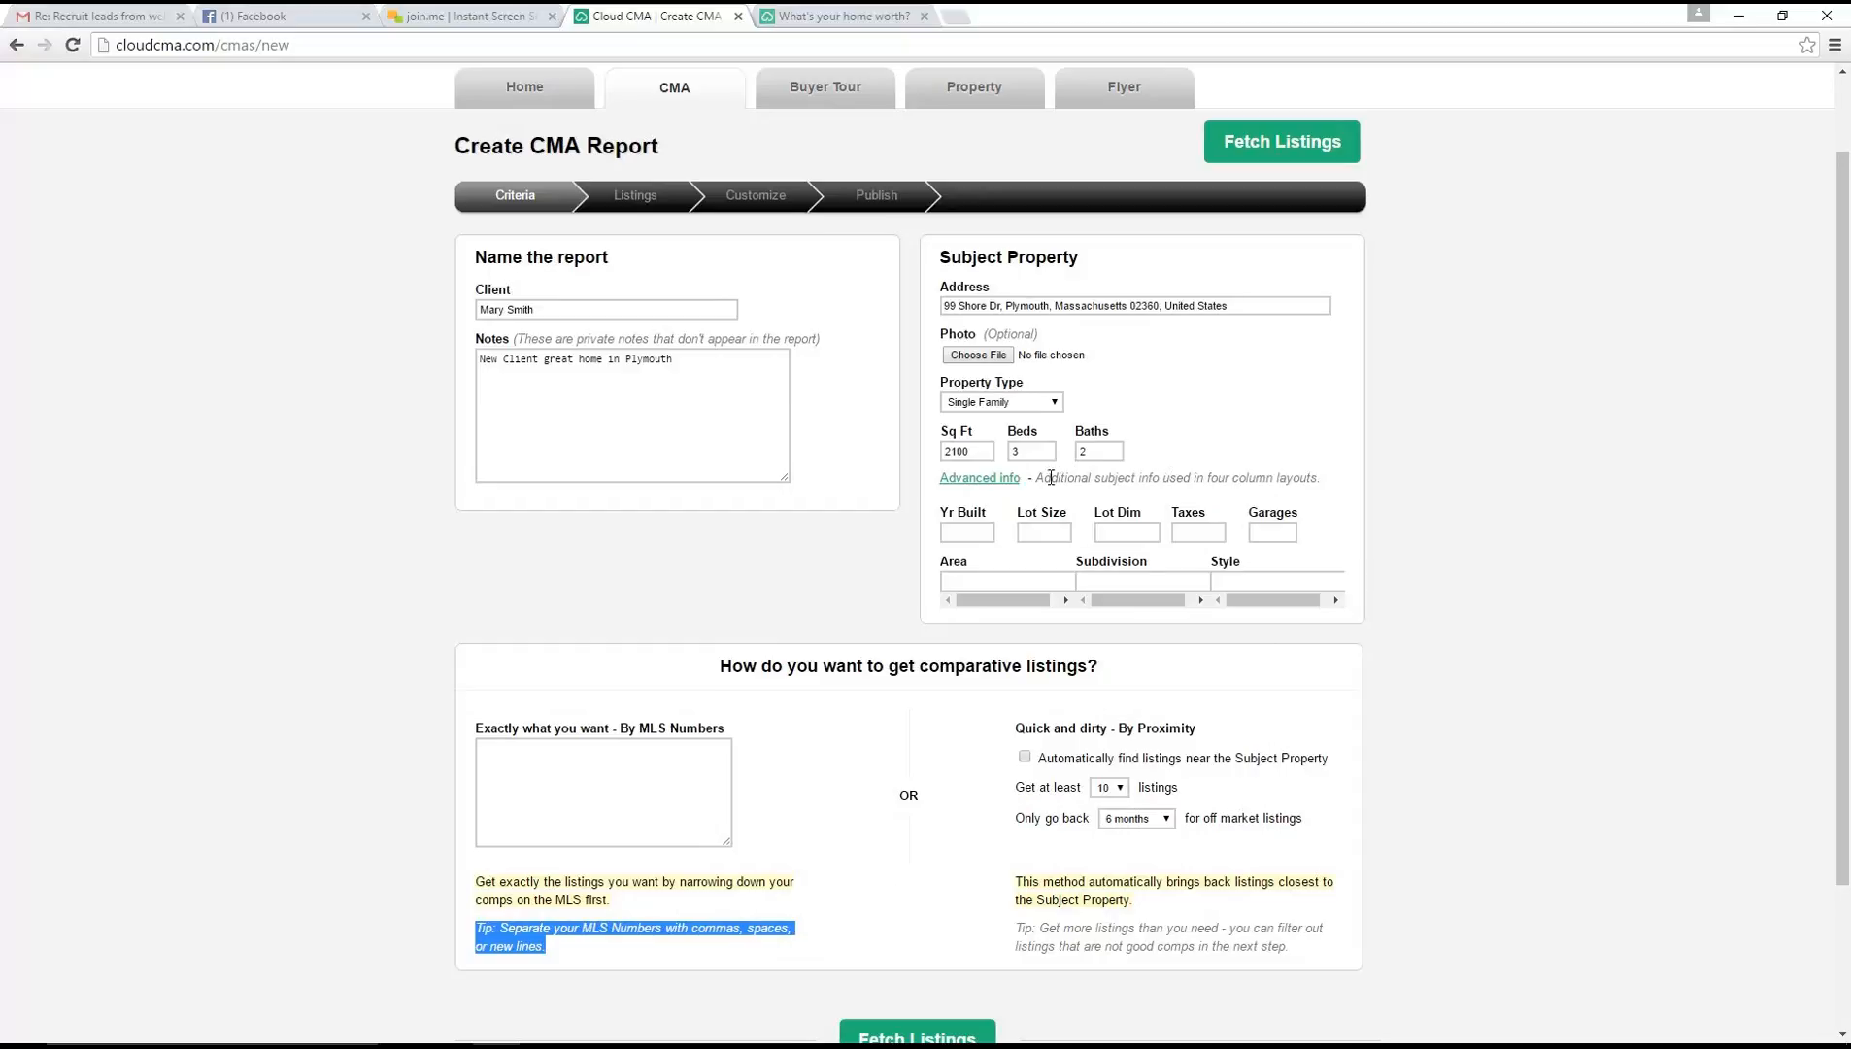
{"action": "left_click", "coordinate": [490, 751]}
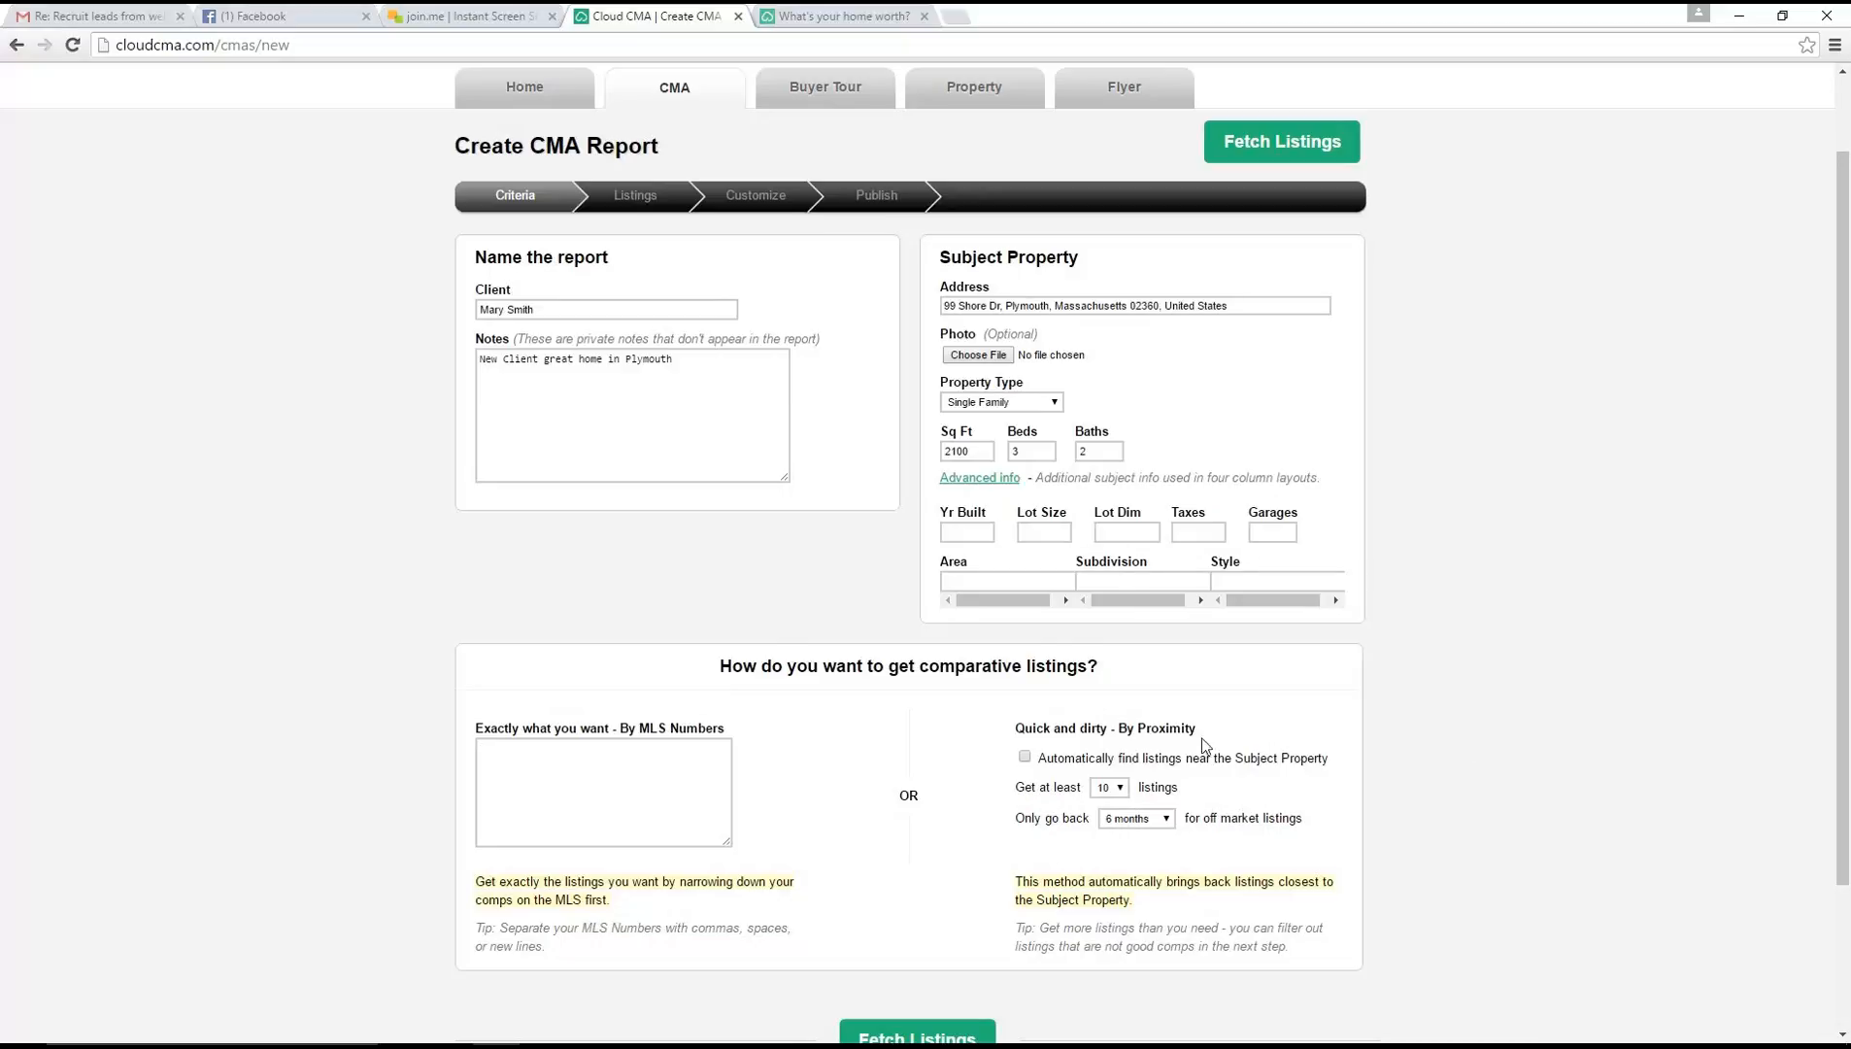
Have comparative listings found automatically near the subject property, with at least 10 listings
{"action": "left_click_drag", "start_coordinate": [1203, 740], "coordinate": [991, 716]}
{"action": "left_click", "coordinate": [1334, 719]}
{"action": "left_click", "coordinate": [1119, 788]}
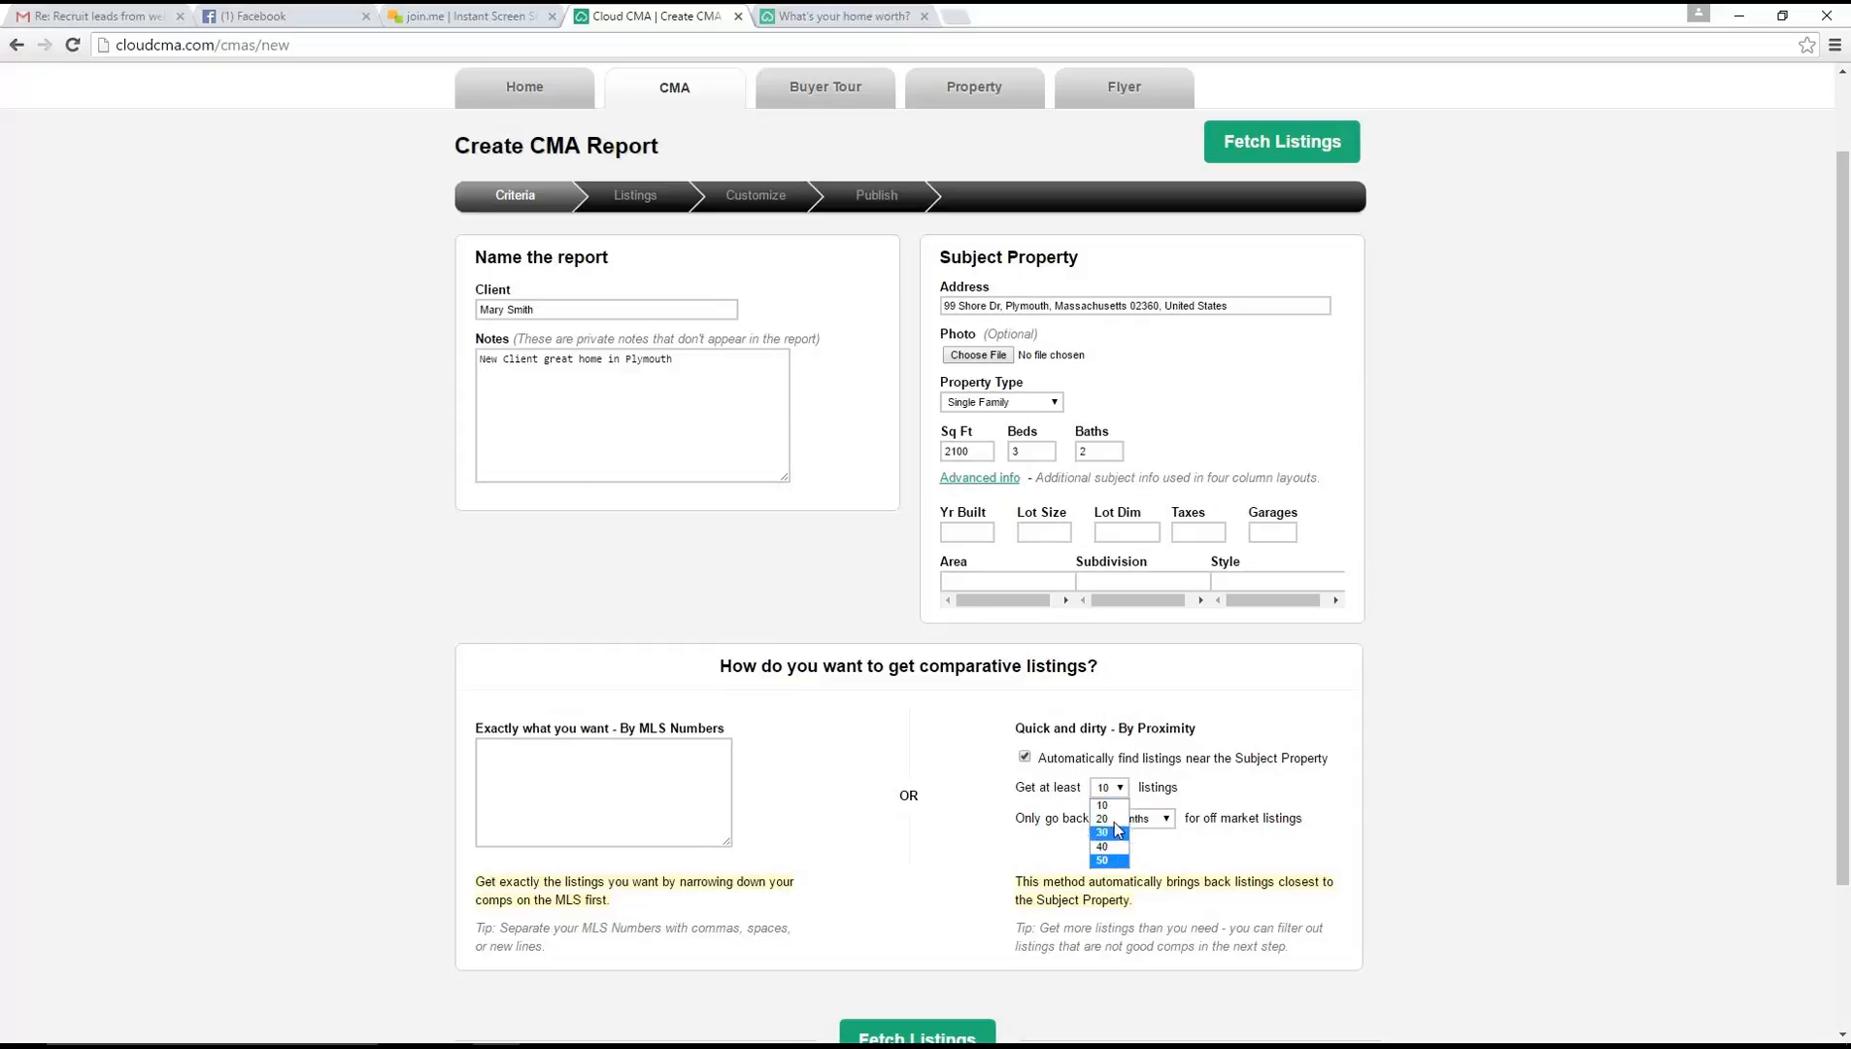
{"action": "left_click", "coordinate": [1101, 805]}
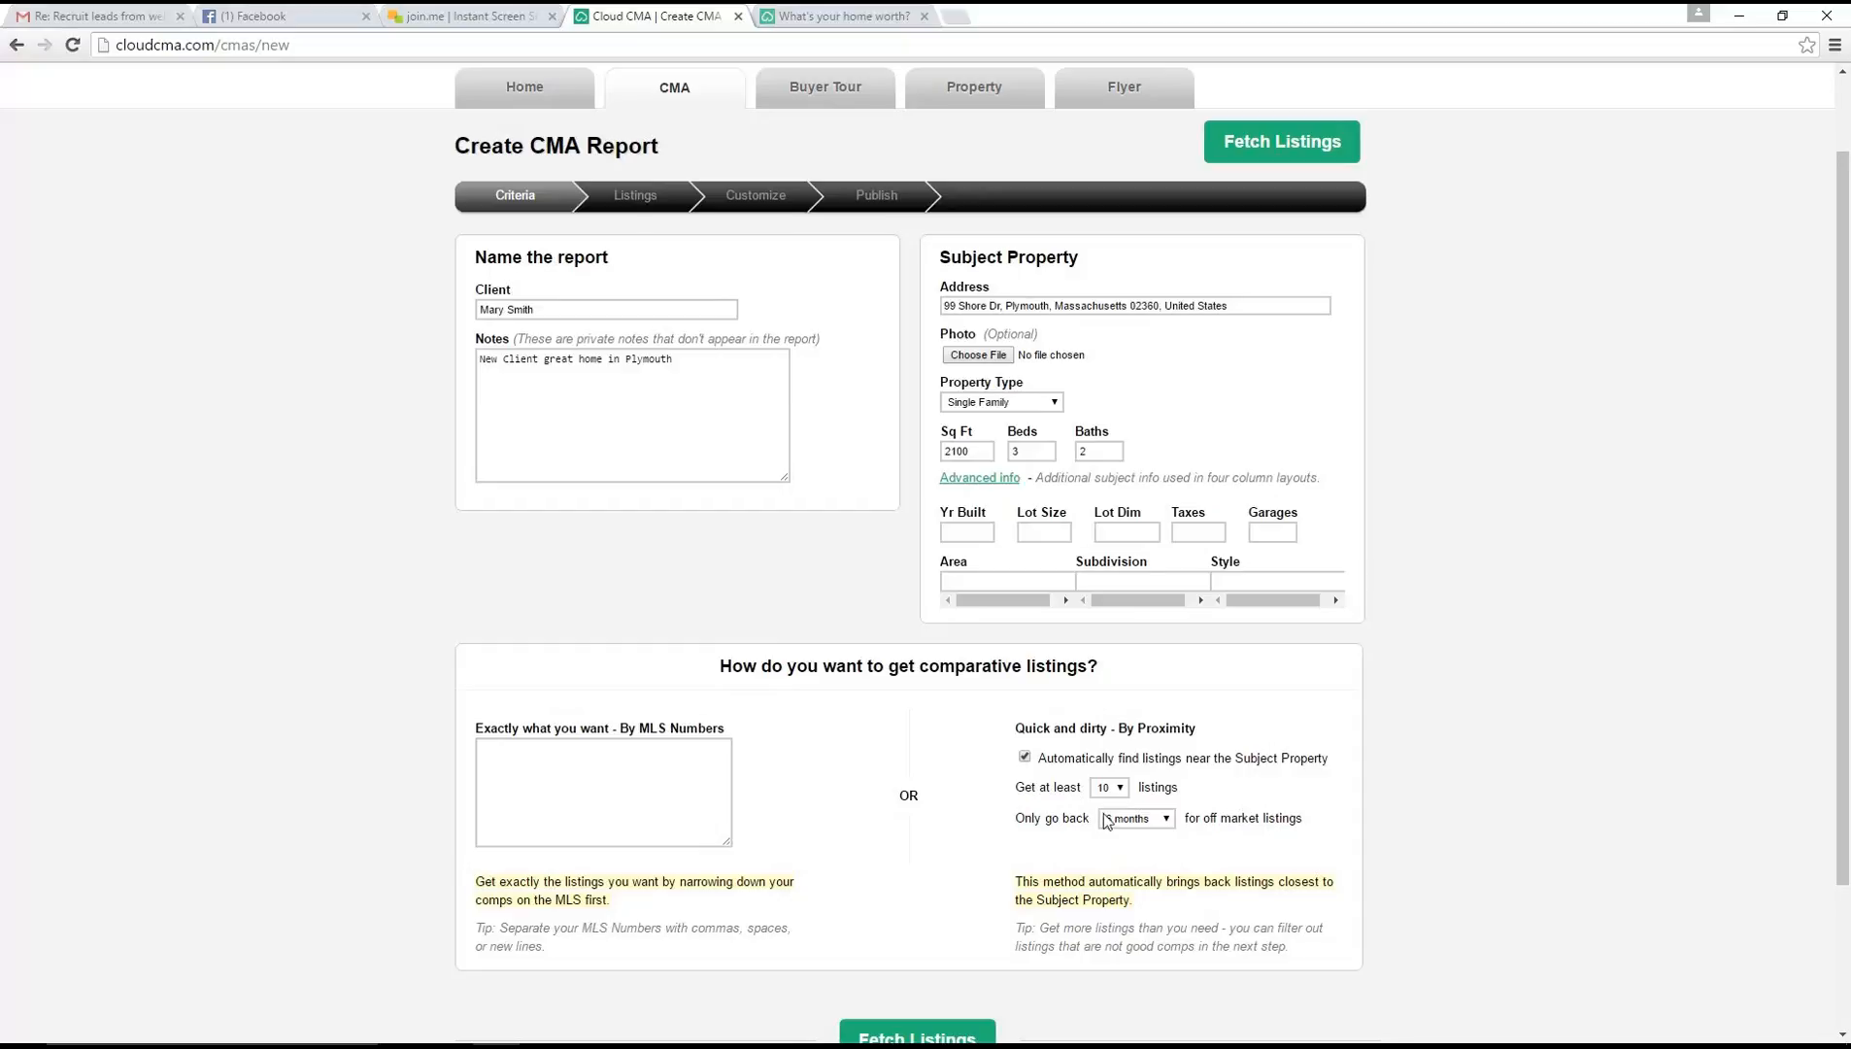
Limit off market listings to the past 1 year and fetch the comparative listings
{"action": "left_click", "coordinate": [1127, 822]}
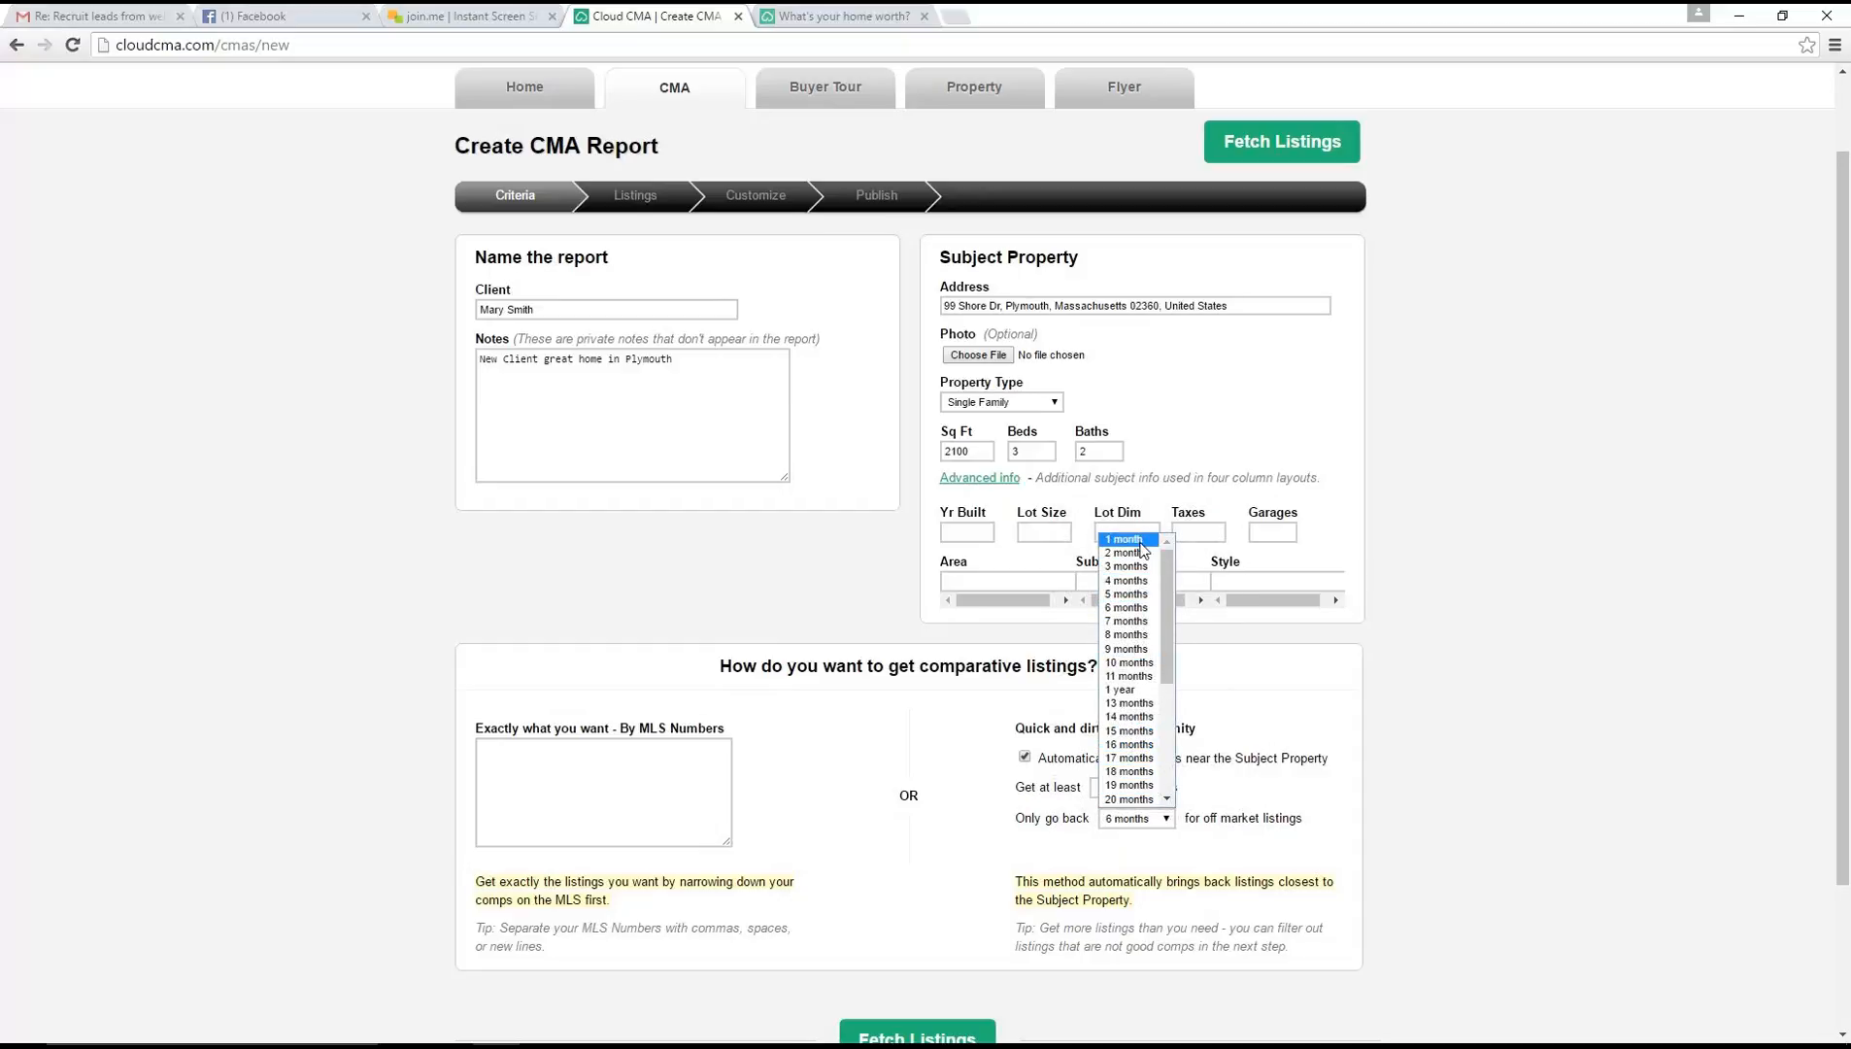
{"action": "left_click", "coordinate": [1166, 799]}
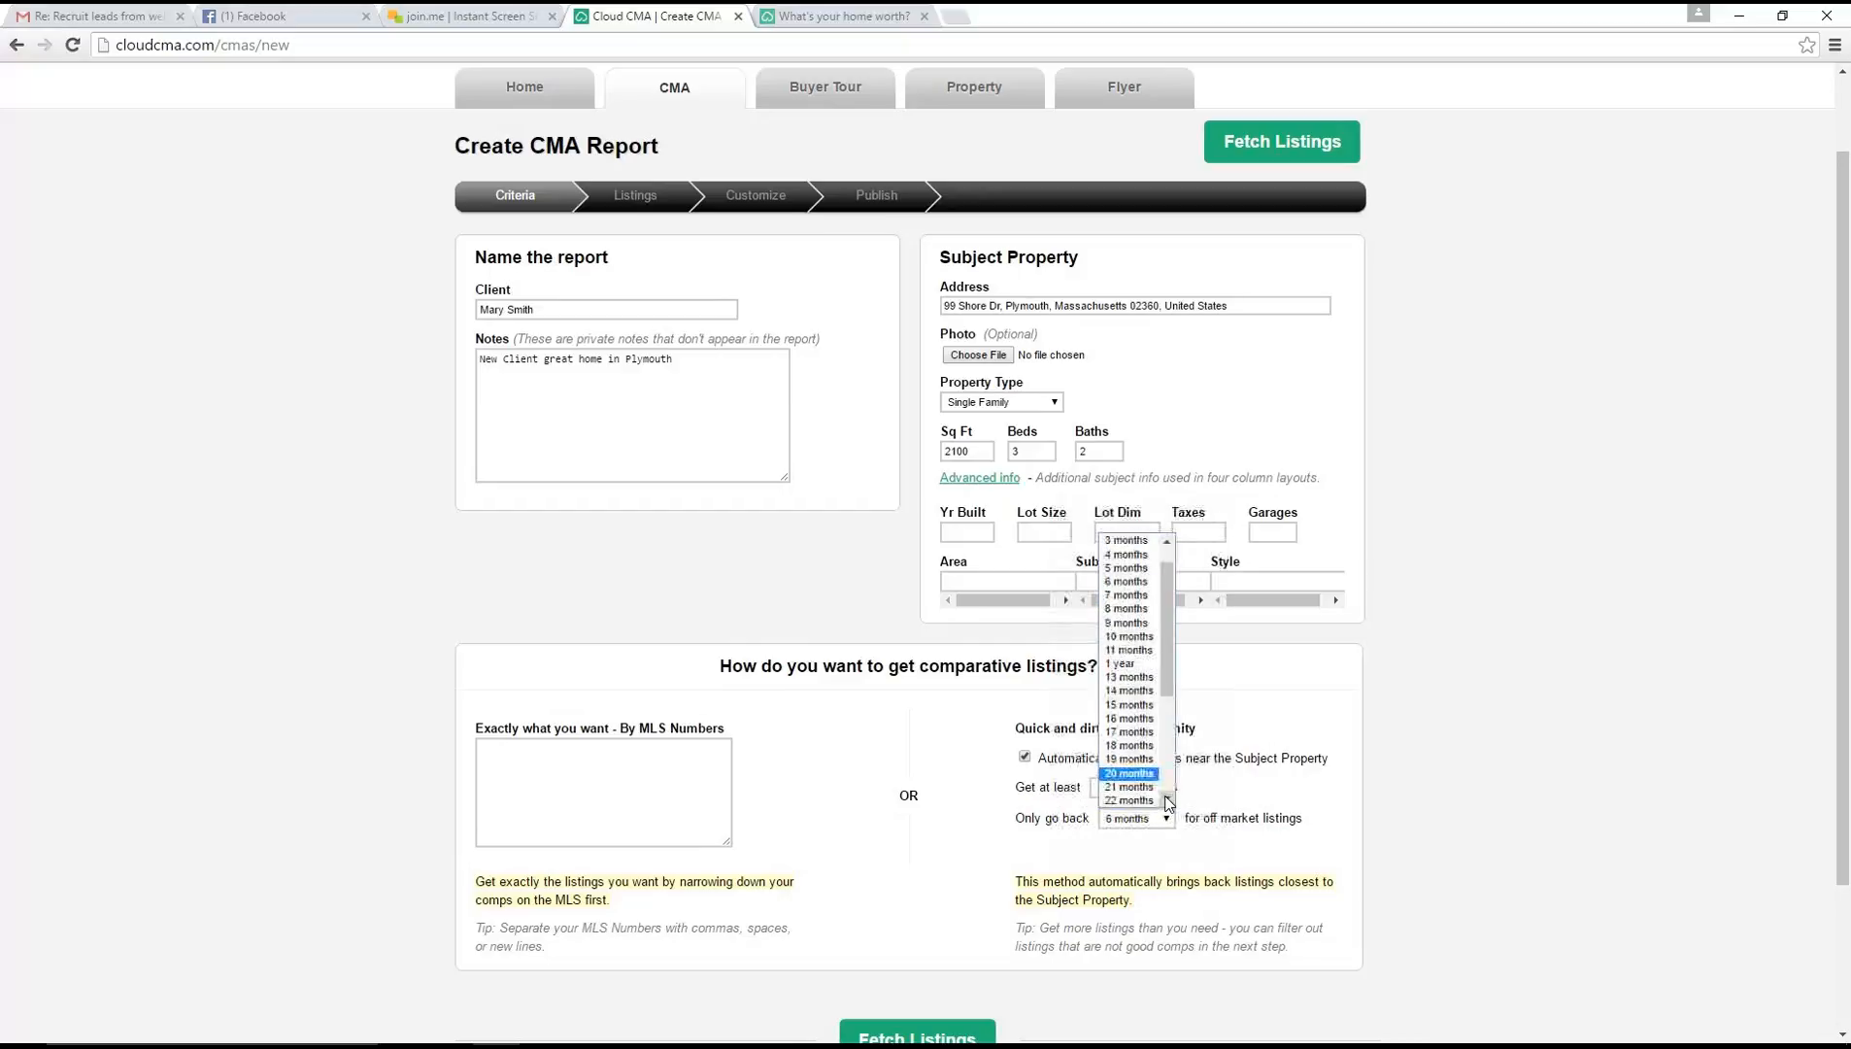
{"action": "left_click_drag", "start_coordinate": [1168, 751], "coordinate": [1193, 637]}
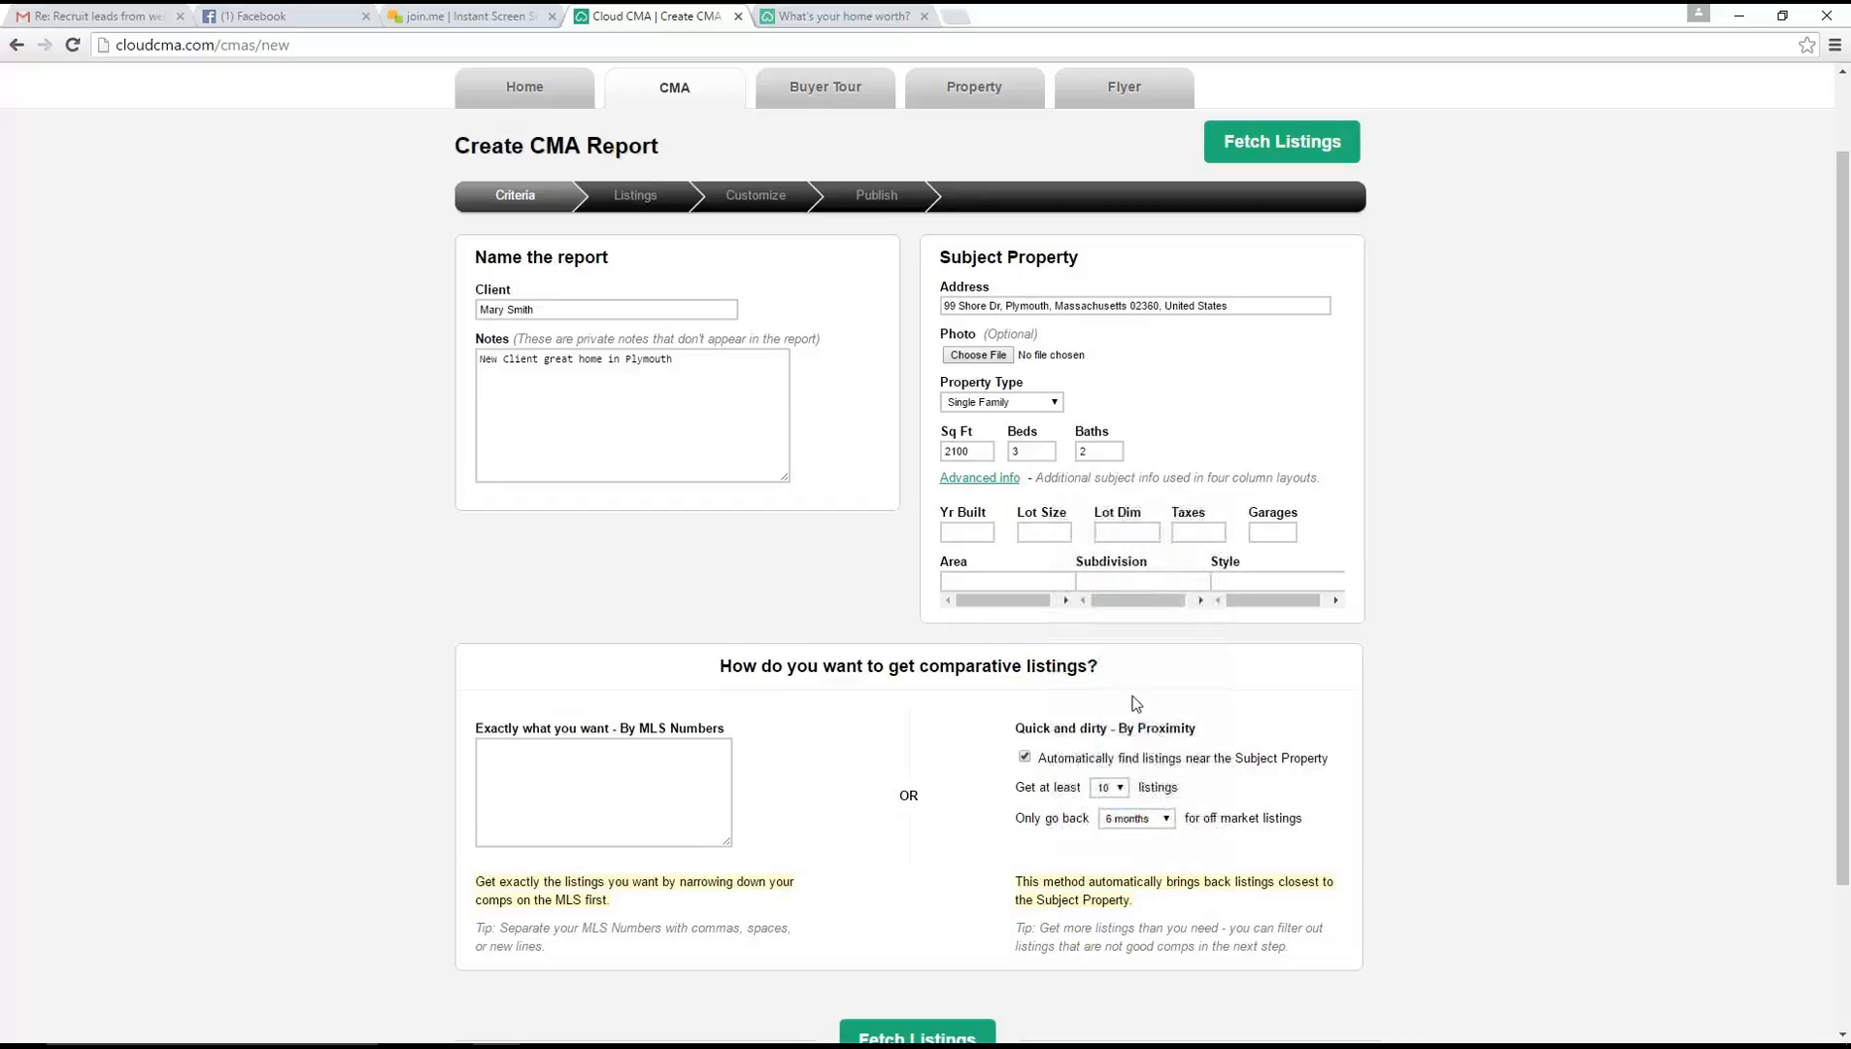
{"action": "left_click", "coordinate": [1130, 689]}
{"action": "scroll", "coordinate": [1148, 967], "scroll_direction": "down", "scroll_amount": 1}
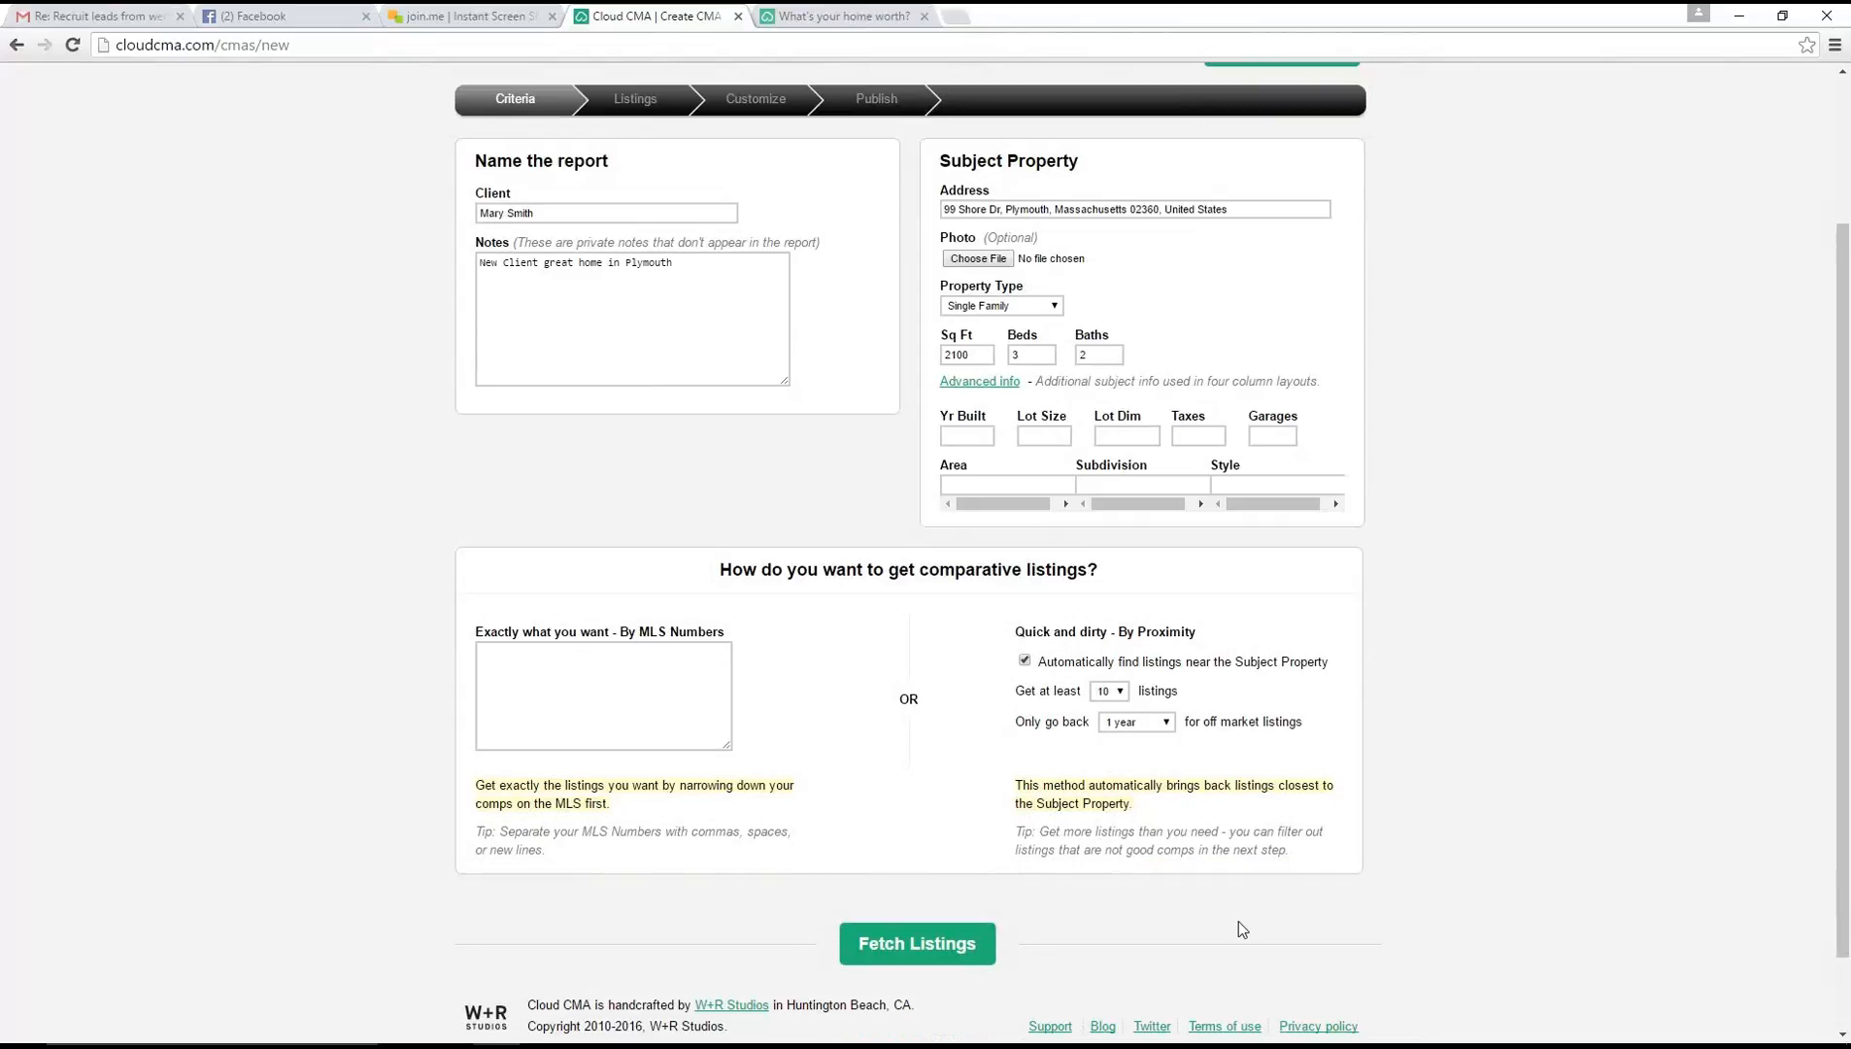
{"action": "left_click", "coordinate": [931, 944]}
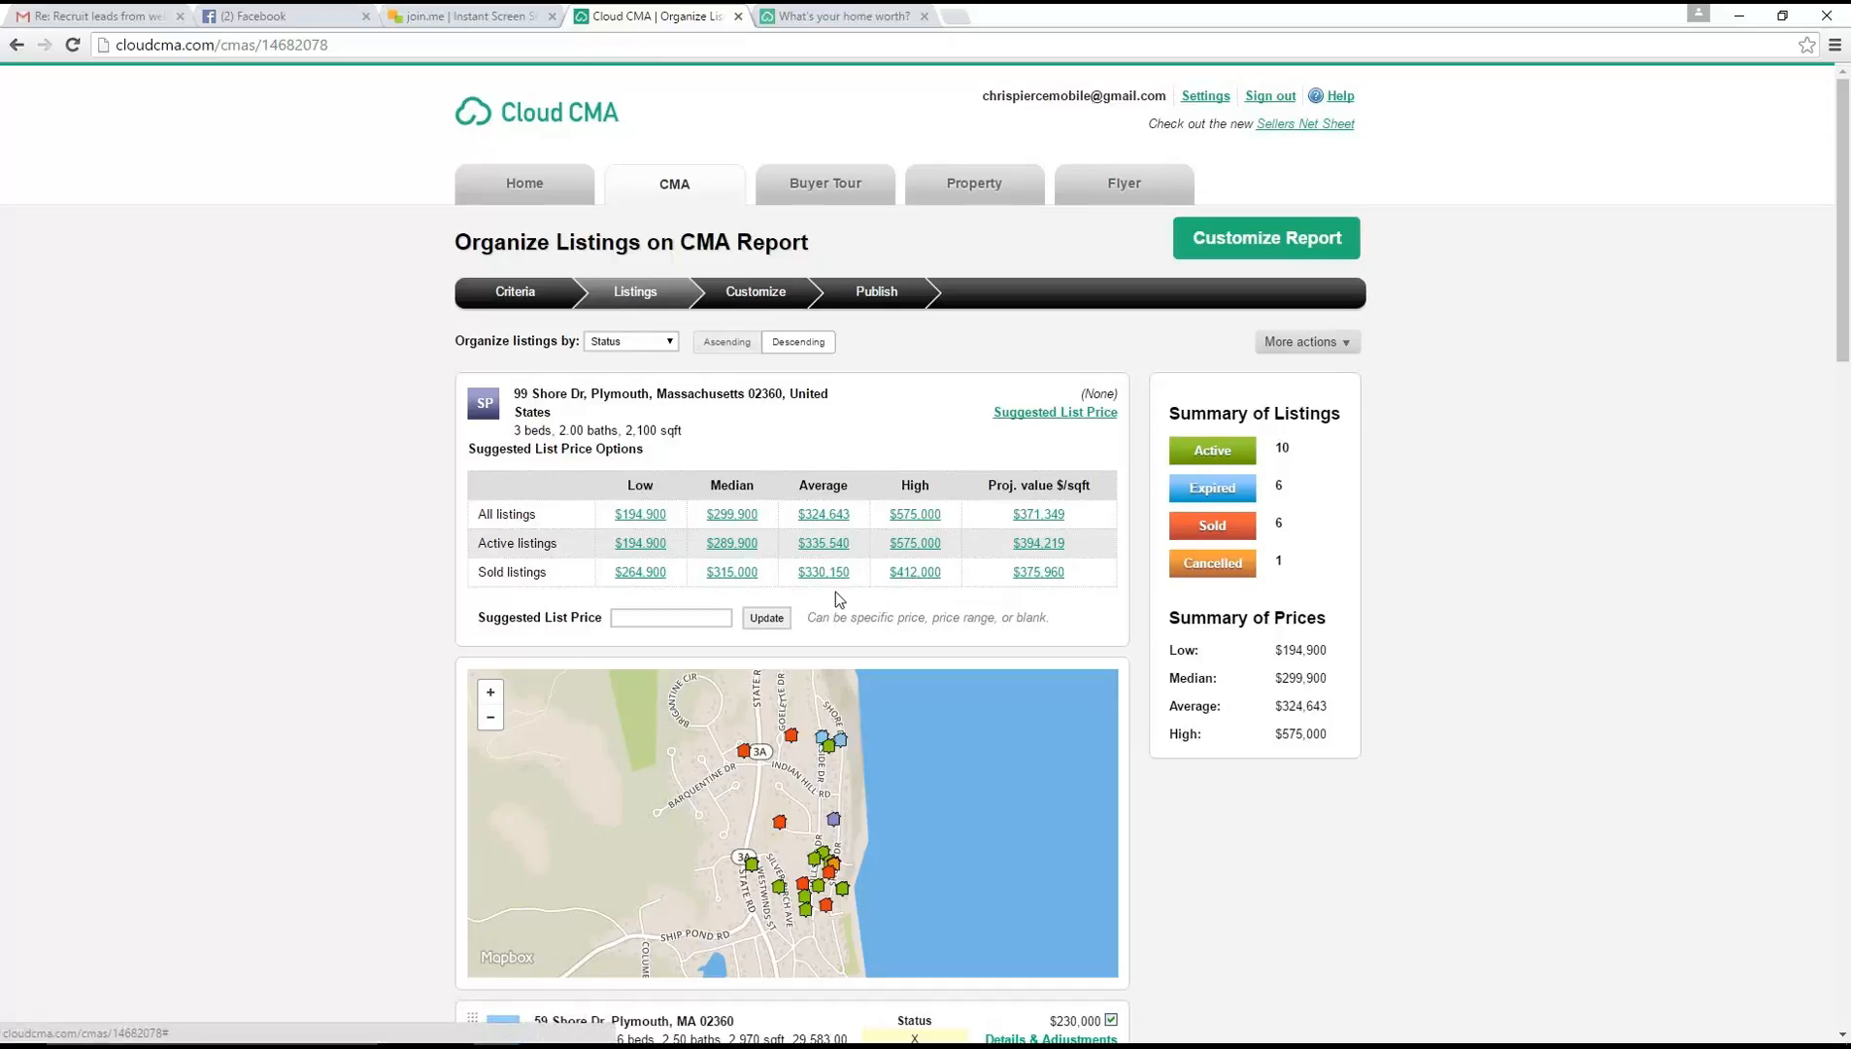
Use the high sold price of $412,000 as the suggested list price and save a Commission expense of $20,000 in the net sheet
{"action": "left_click", "coordinate": [924, 574]}
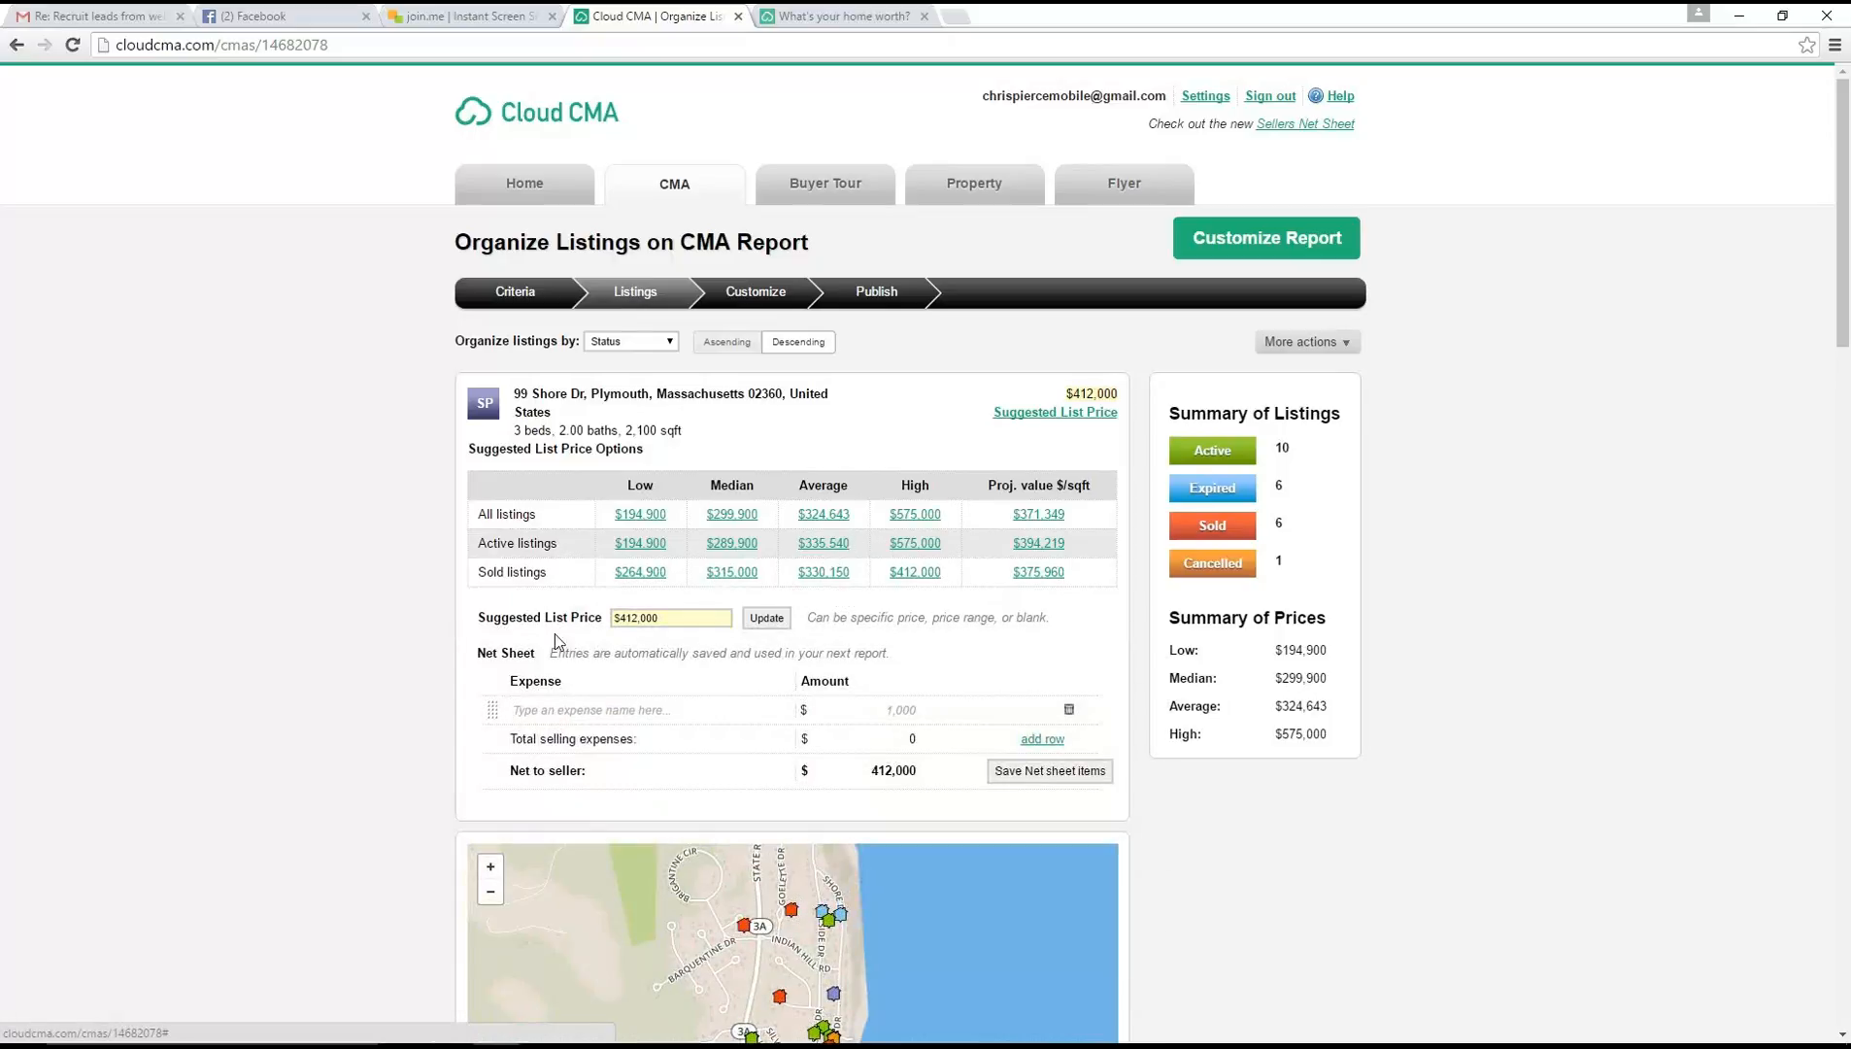
{"action": "left_click", "coordinate": [548, 709]}
{"action": "type", "text": "Commissio"}
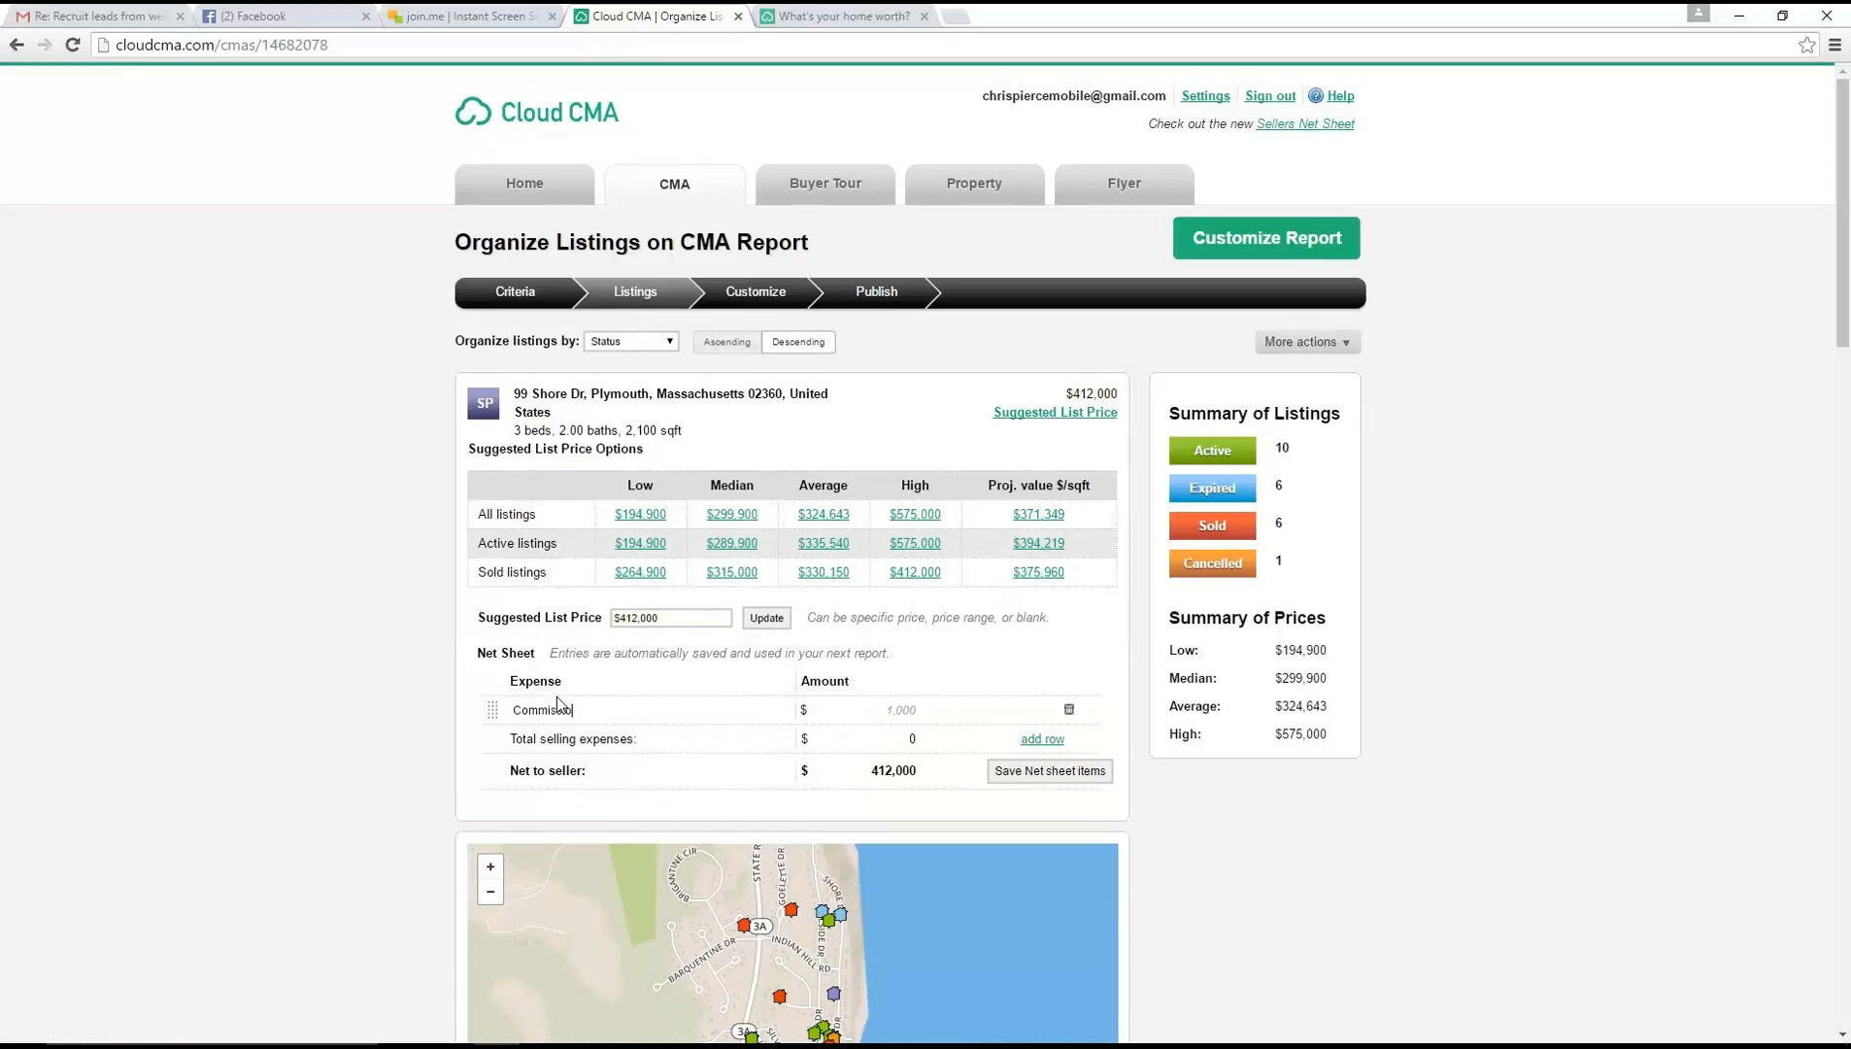
{"action": "type", "text": "n"}
{"action": "left_click", "coordinate": [882, 714]}
{"action": "type", "text": "20000"}
{"action": "left_click", "coordinate": [1049, 772]}
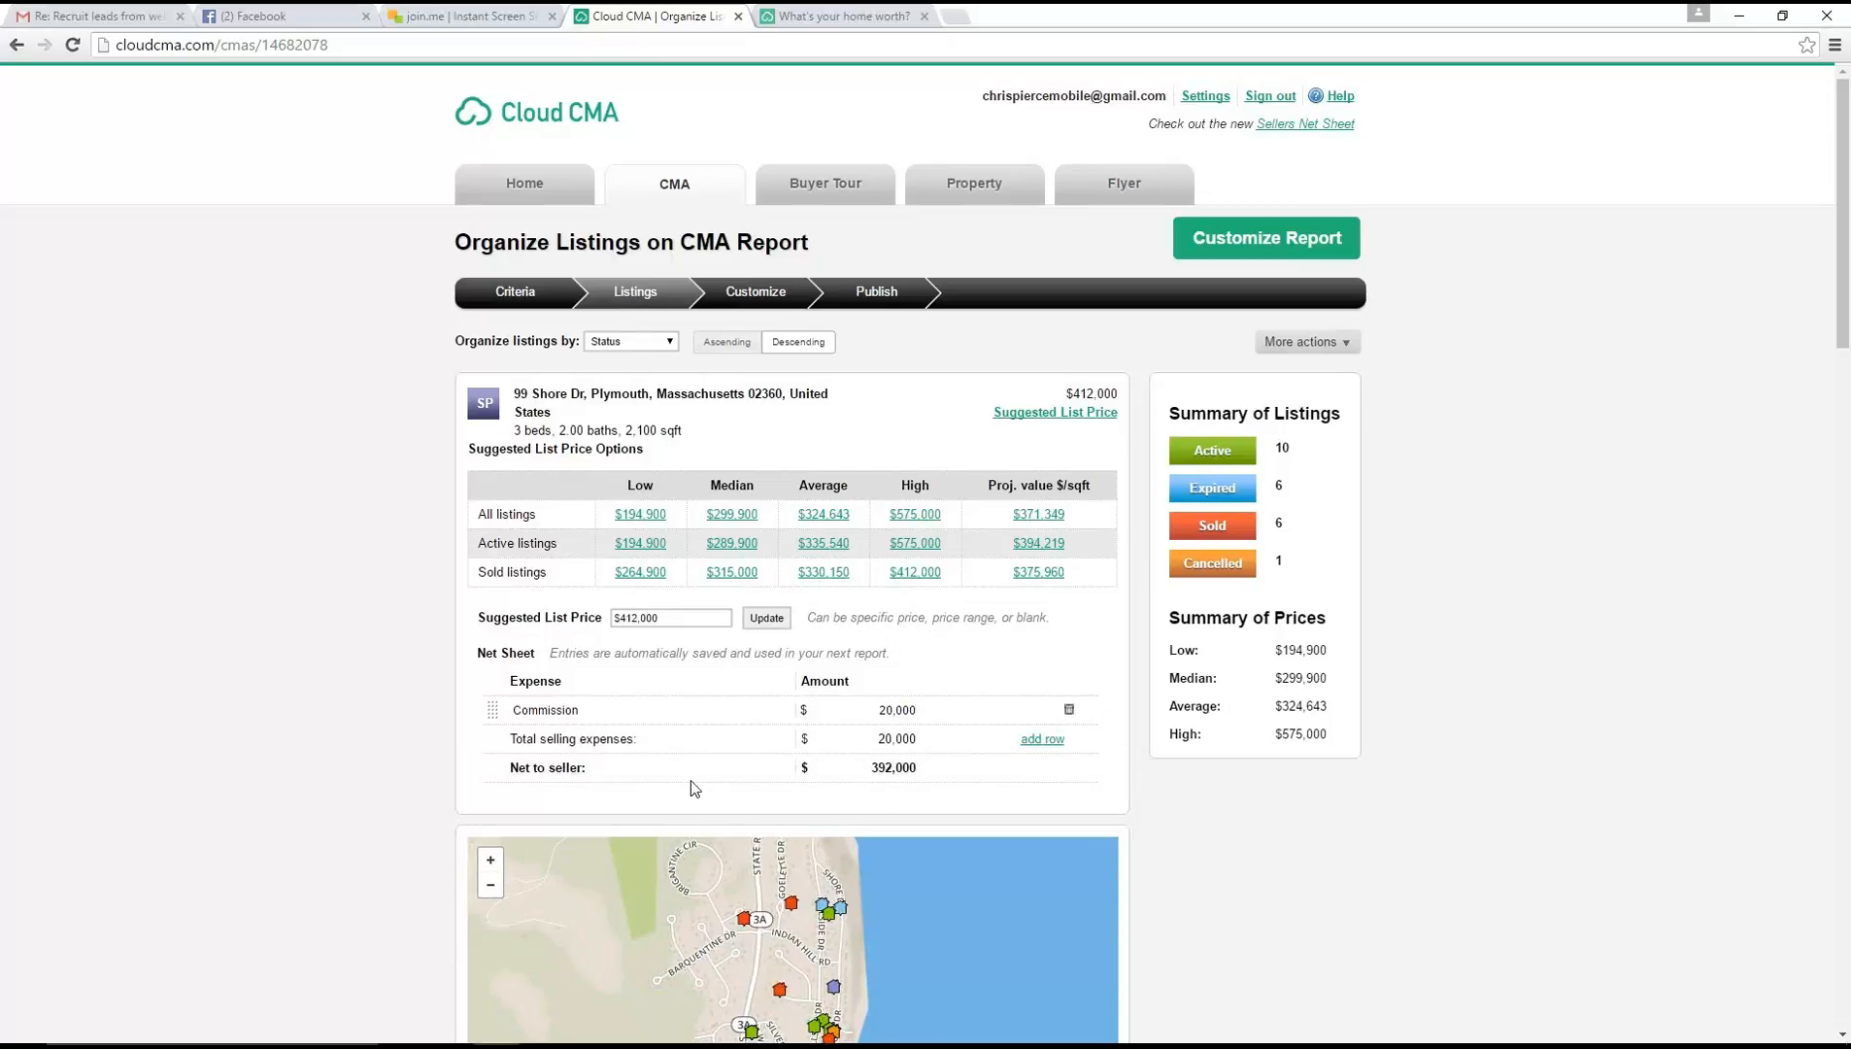
Add a second net sheet expense named Smokes with an amount of $50 and save it
{"action": "left_click", "coordinate": [1038, 746]}
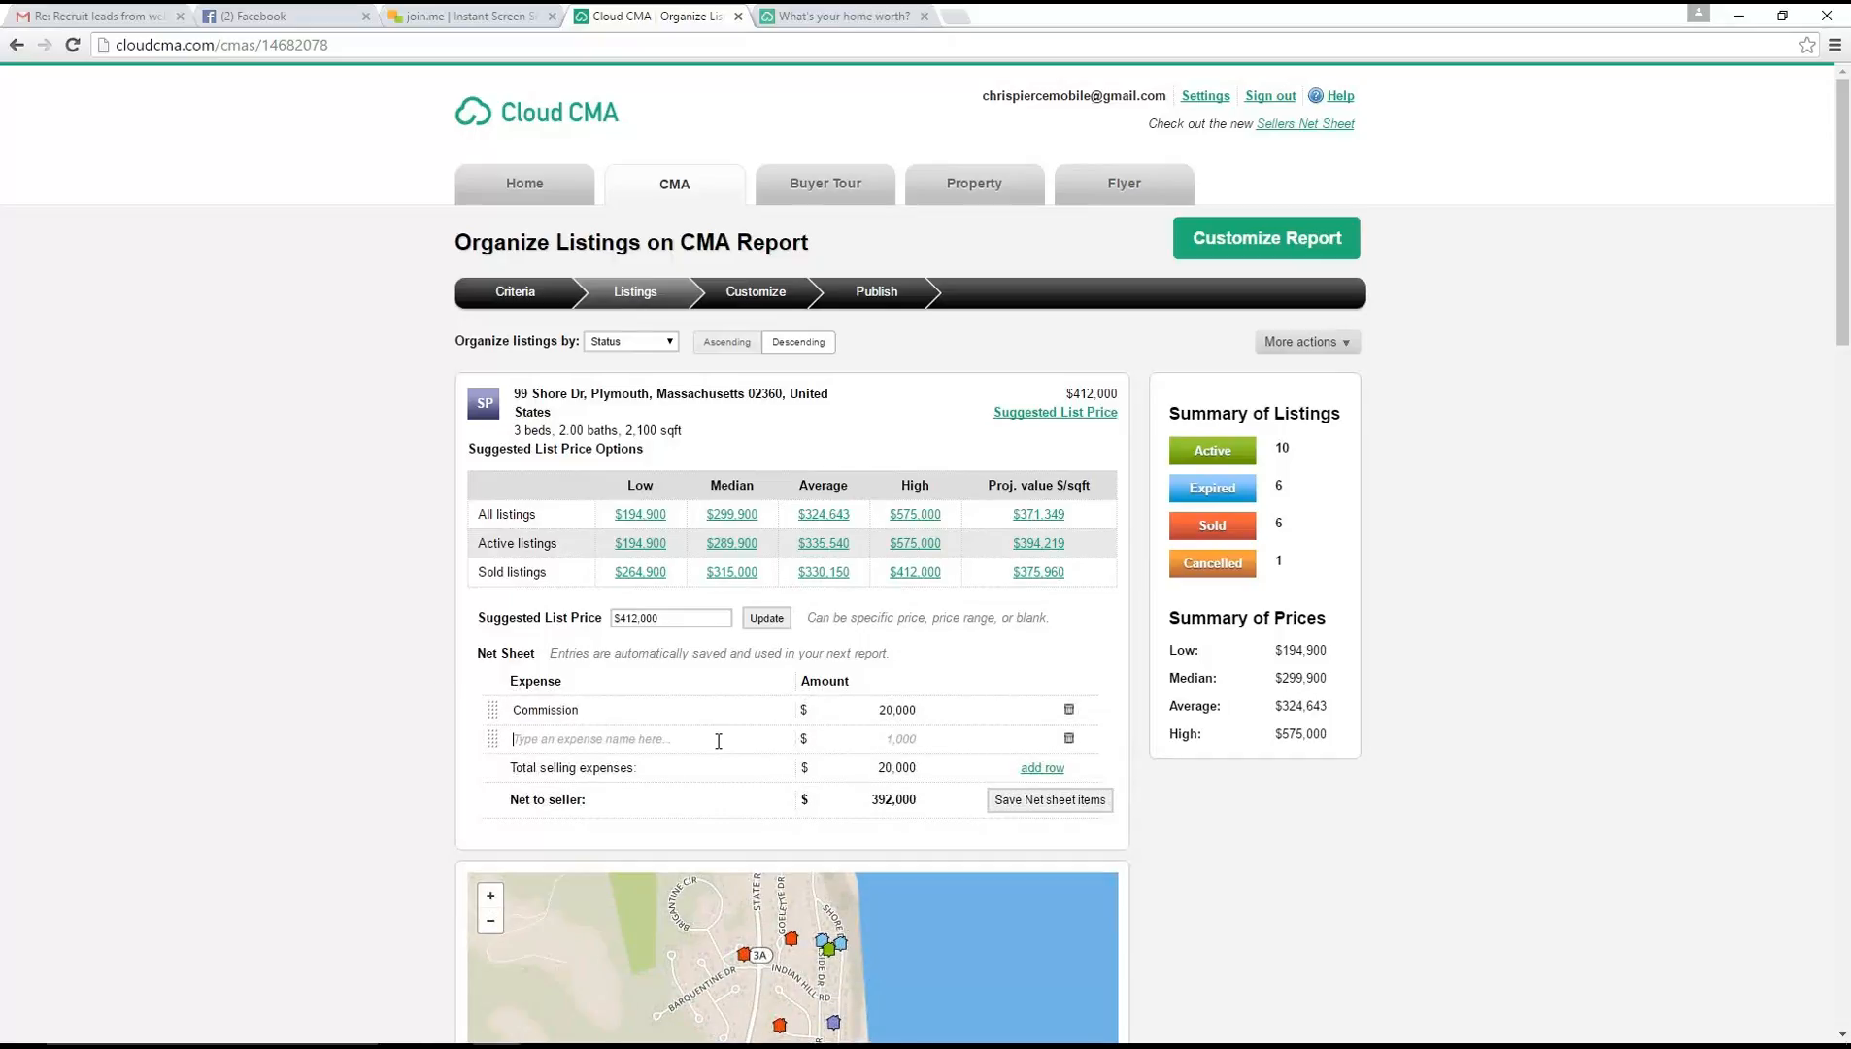
{"action": "type", "text": "Smokes"}
{"action": "type", "text": "50"}
{"action": "left_click", "coordinate": [1087, 804]}
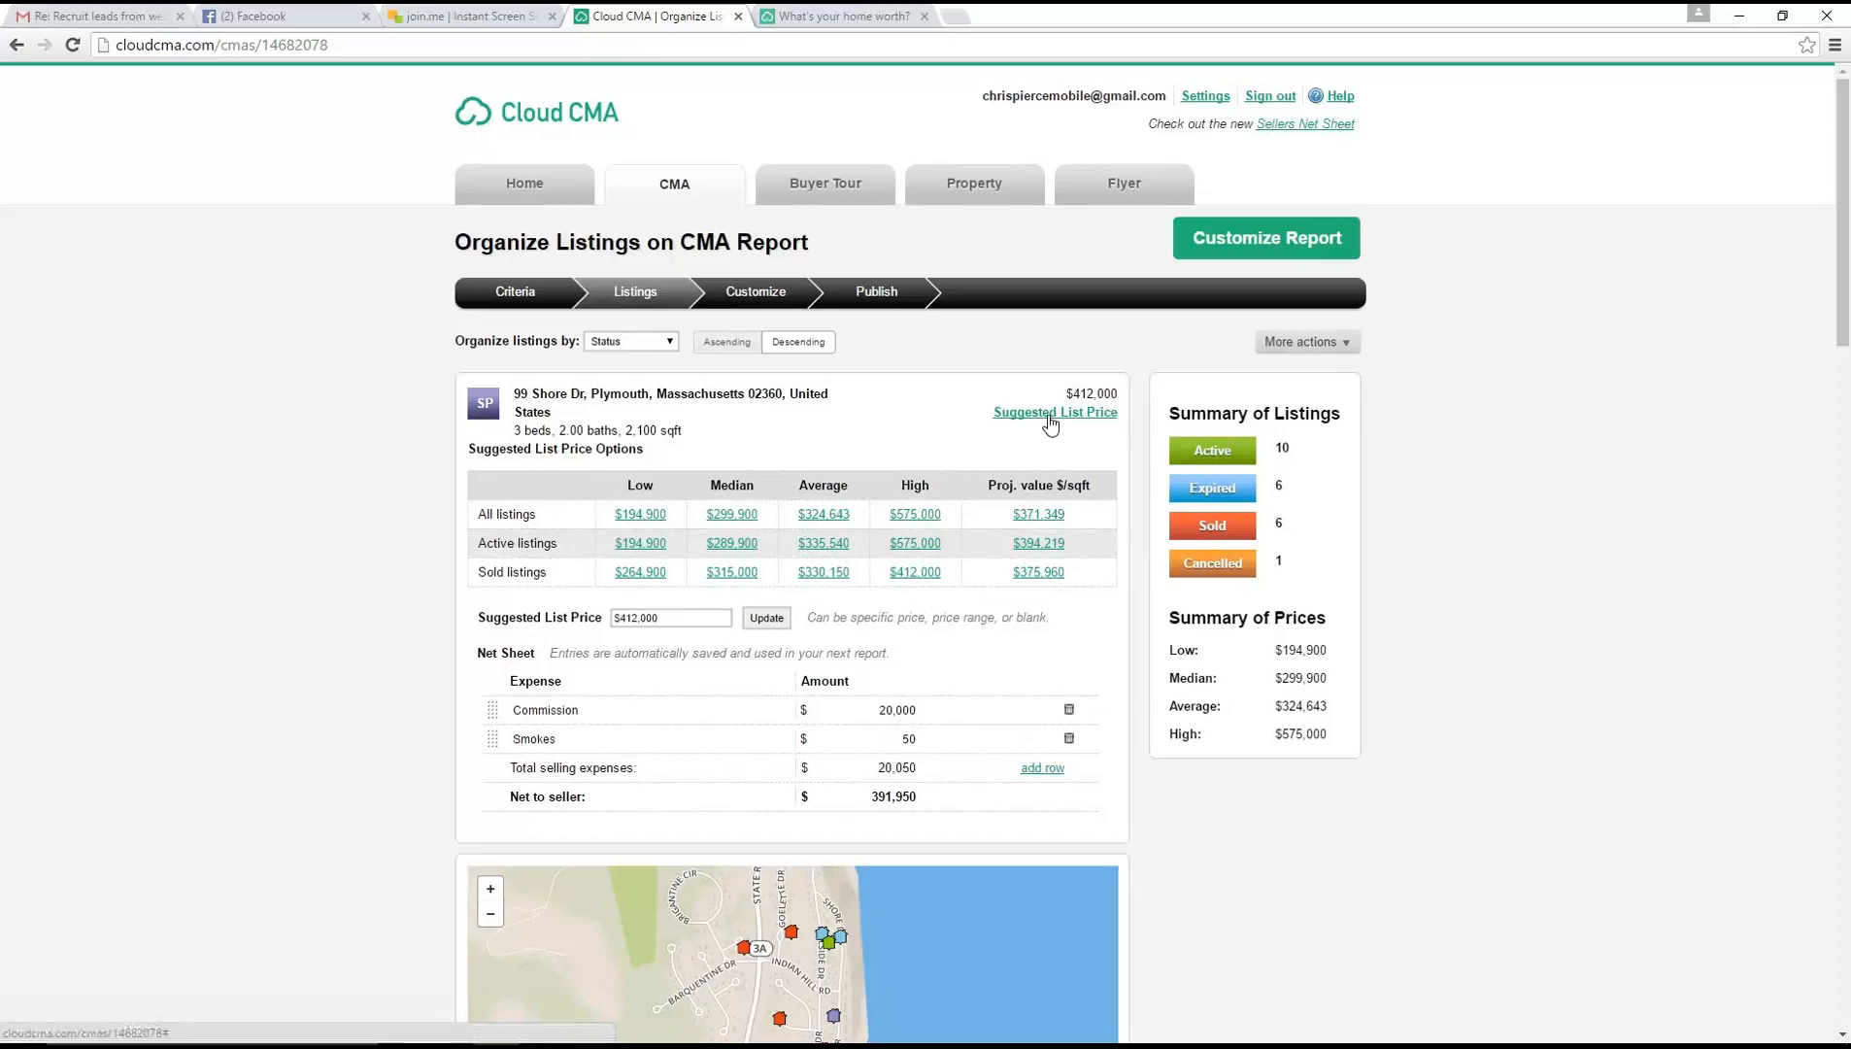
Replace the suggested list price with $360,00 and update it
{"action": "left_click_drag", "start_coordinate": [659, 617], "coordinate": [550, 612]}
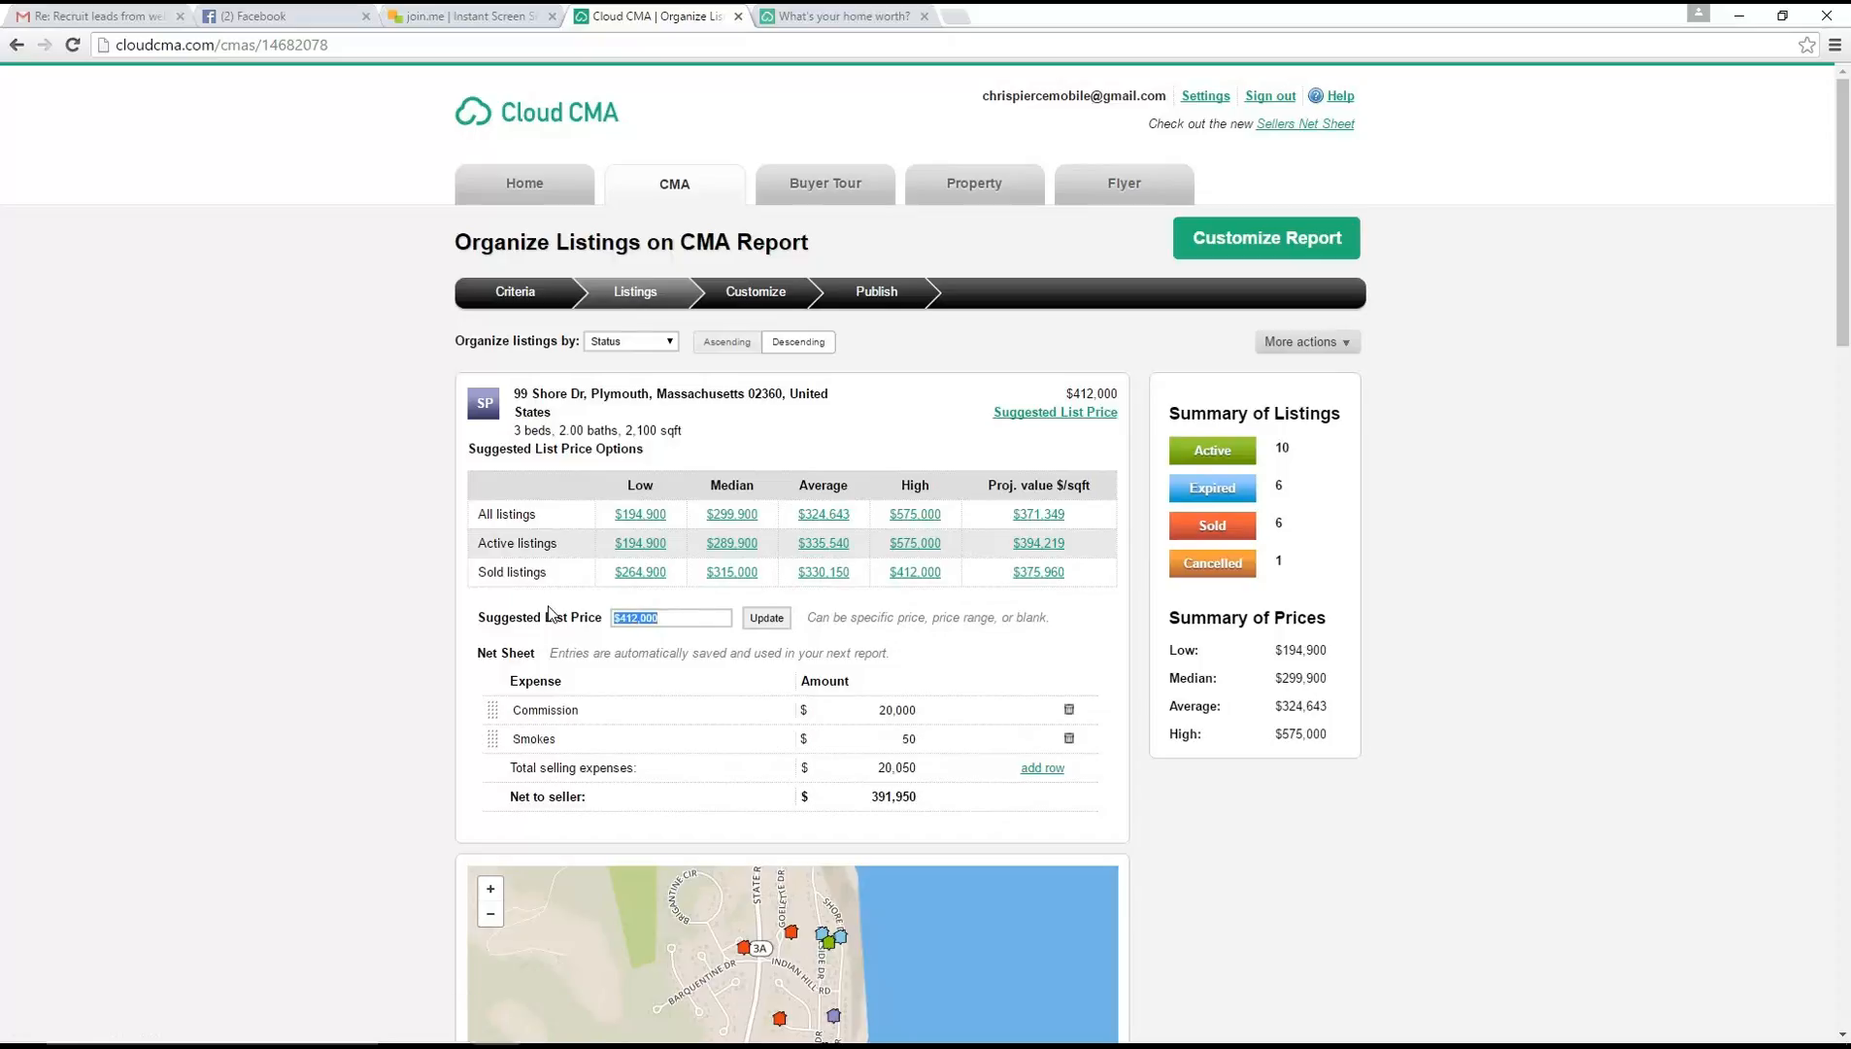
{"action": "type", "text": "$360,00"}
{"action": "left_click", "coordinate": [758, 618]}
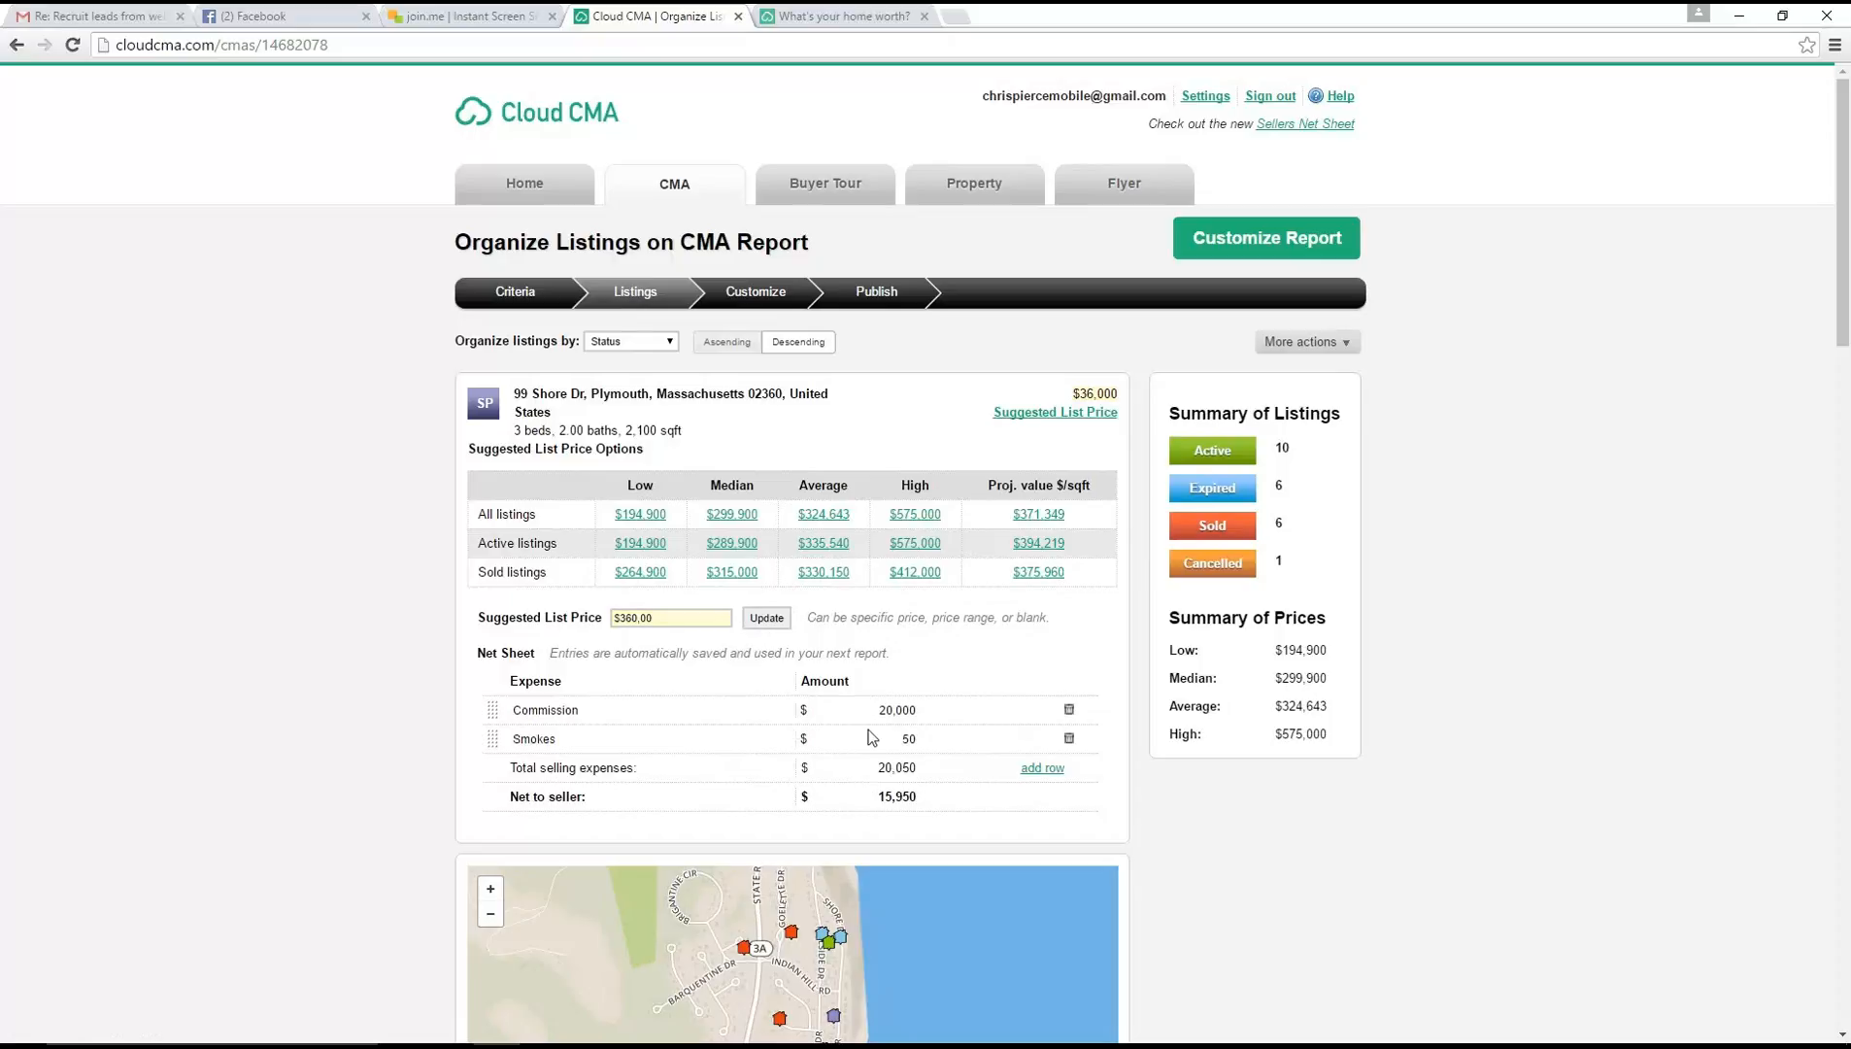
{"action": "key", "text": "Return"}
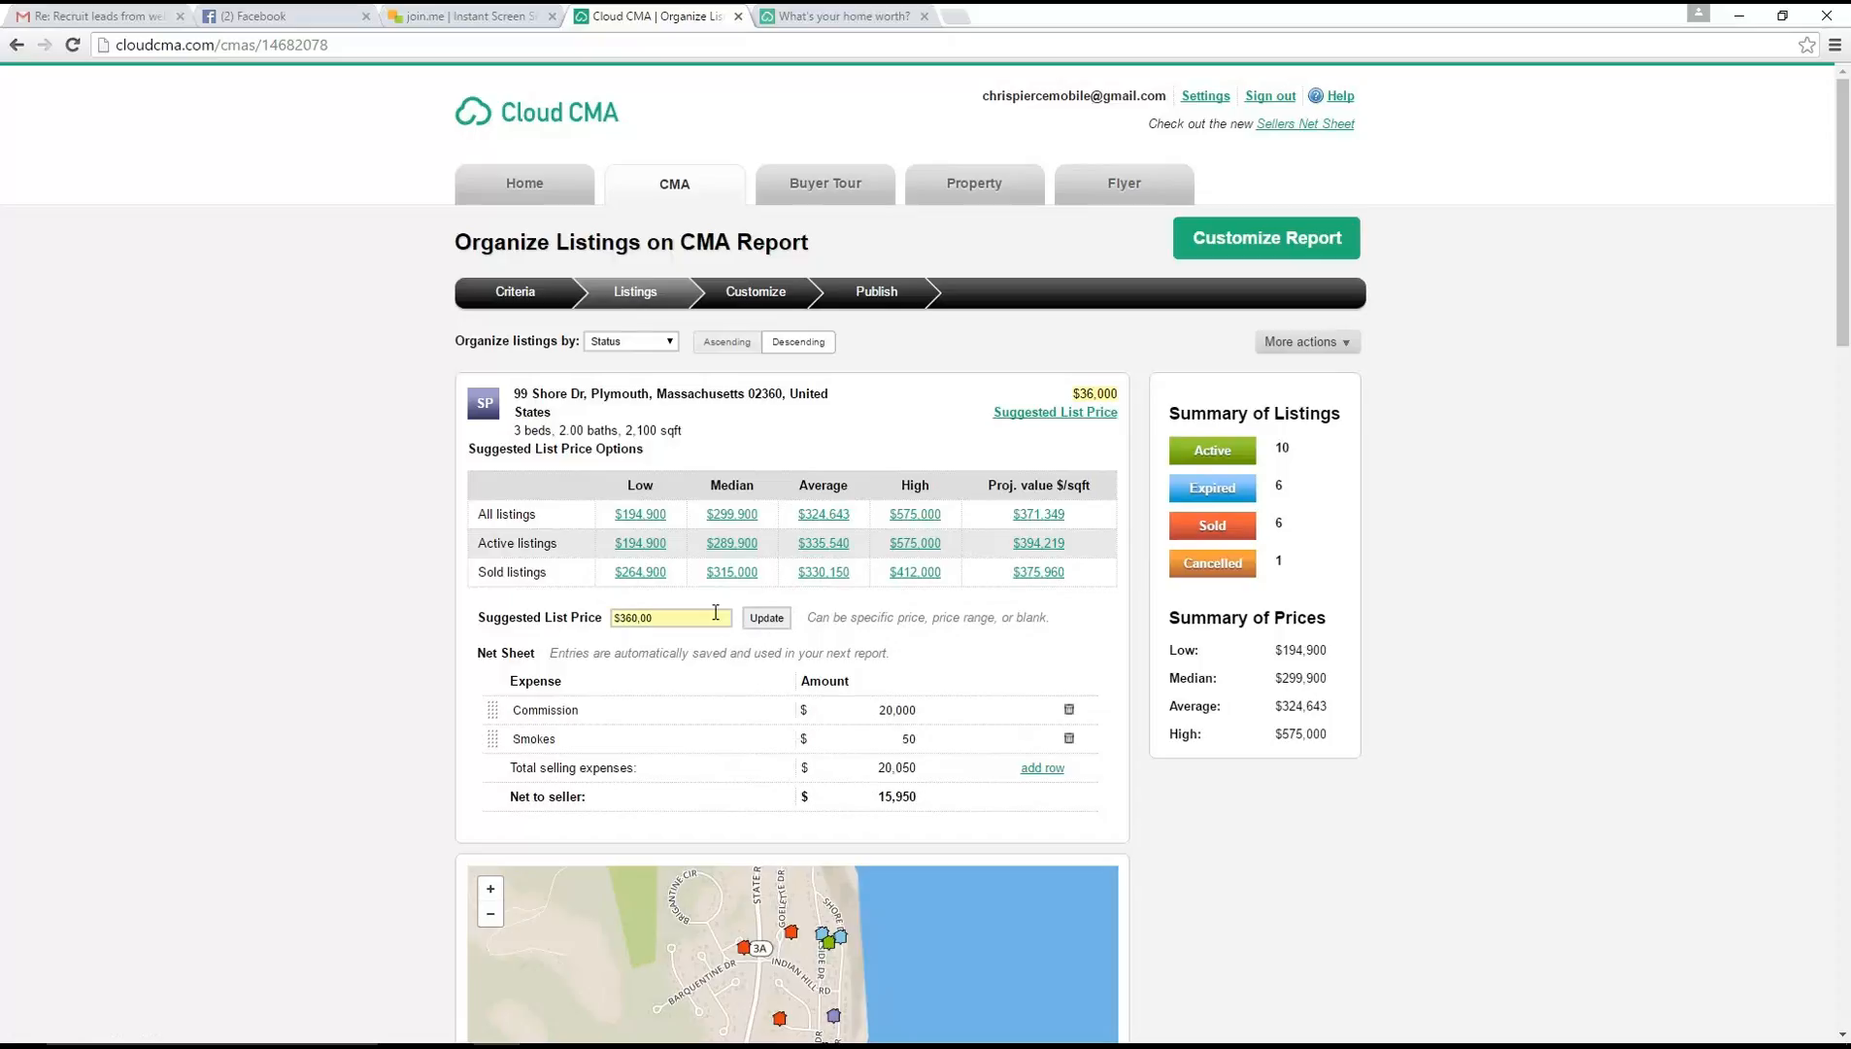
{"action": "left_click", "coordinate": [767, 617]}
Exclude the expired comparables priced $230,000, $236,000, $299,900, $224,900 and $214,900 from the report
{"action": "scroll", "coordinate": [1601, 545], "scroll_direction": "down", "scroll_amount": 8}
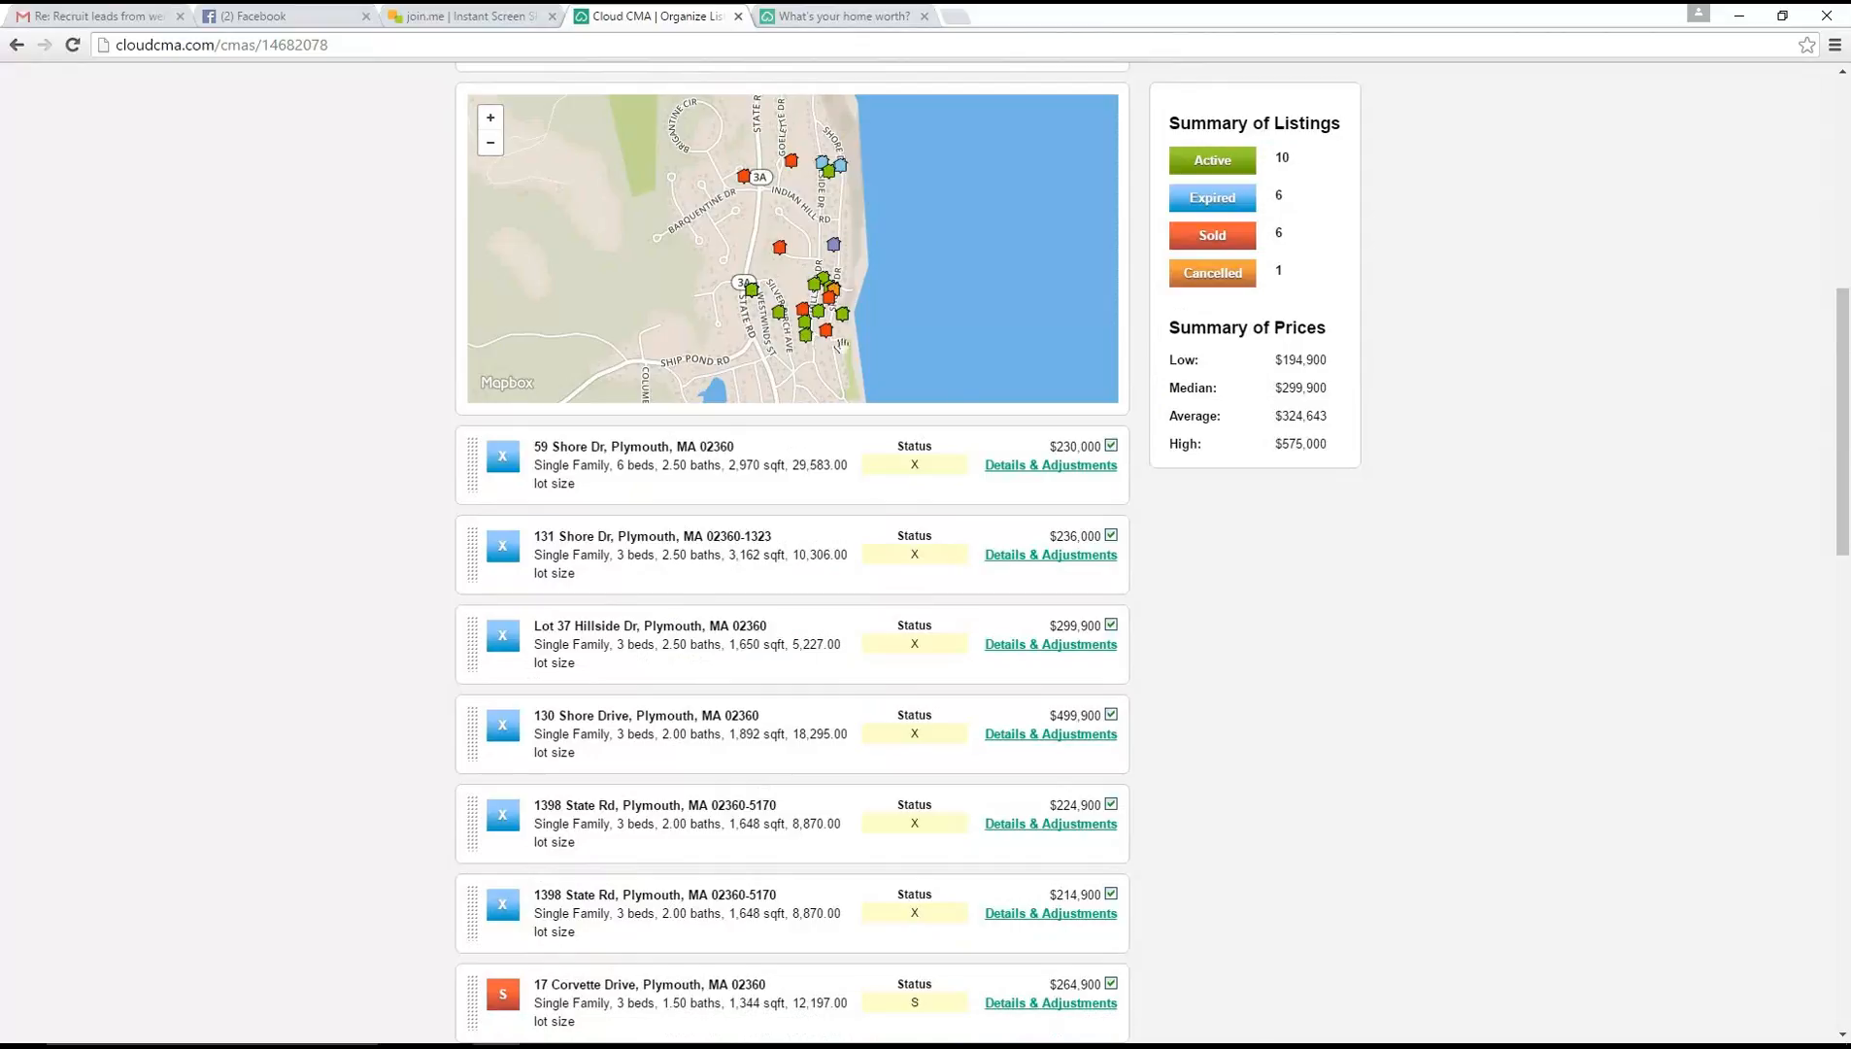
{"action": "scroll", "coordinate": [1107, 485], "scroll_direction": "down", "scroll_amount": 9}
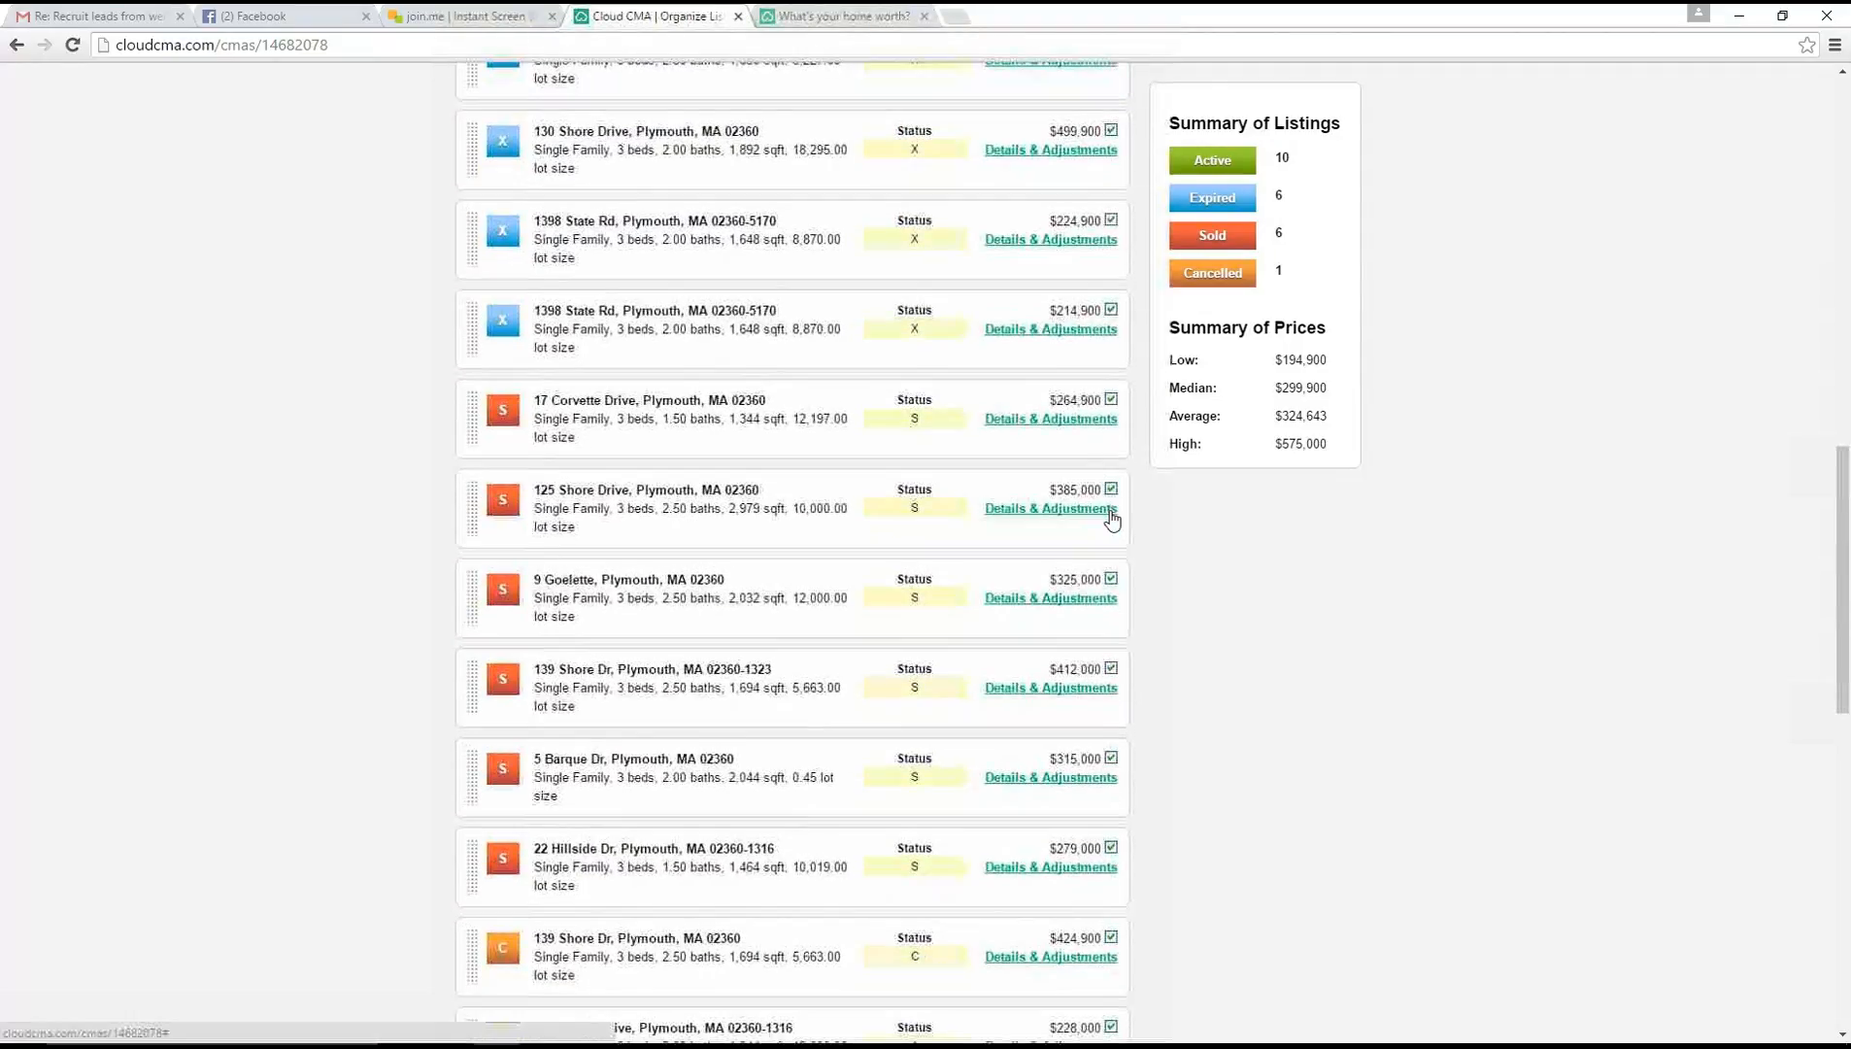
{"action": "scroll", "coordinate": [1112, 520], "scroll_direction": "down", "scroll_amount": 3}
{"action": "scroll", "coordinate": [1109, 520], "scroll_direction": "up", "scroll_amount": 7}
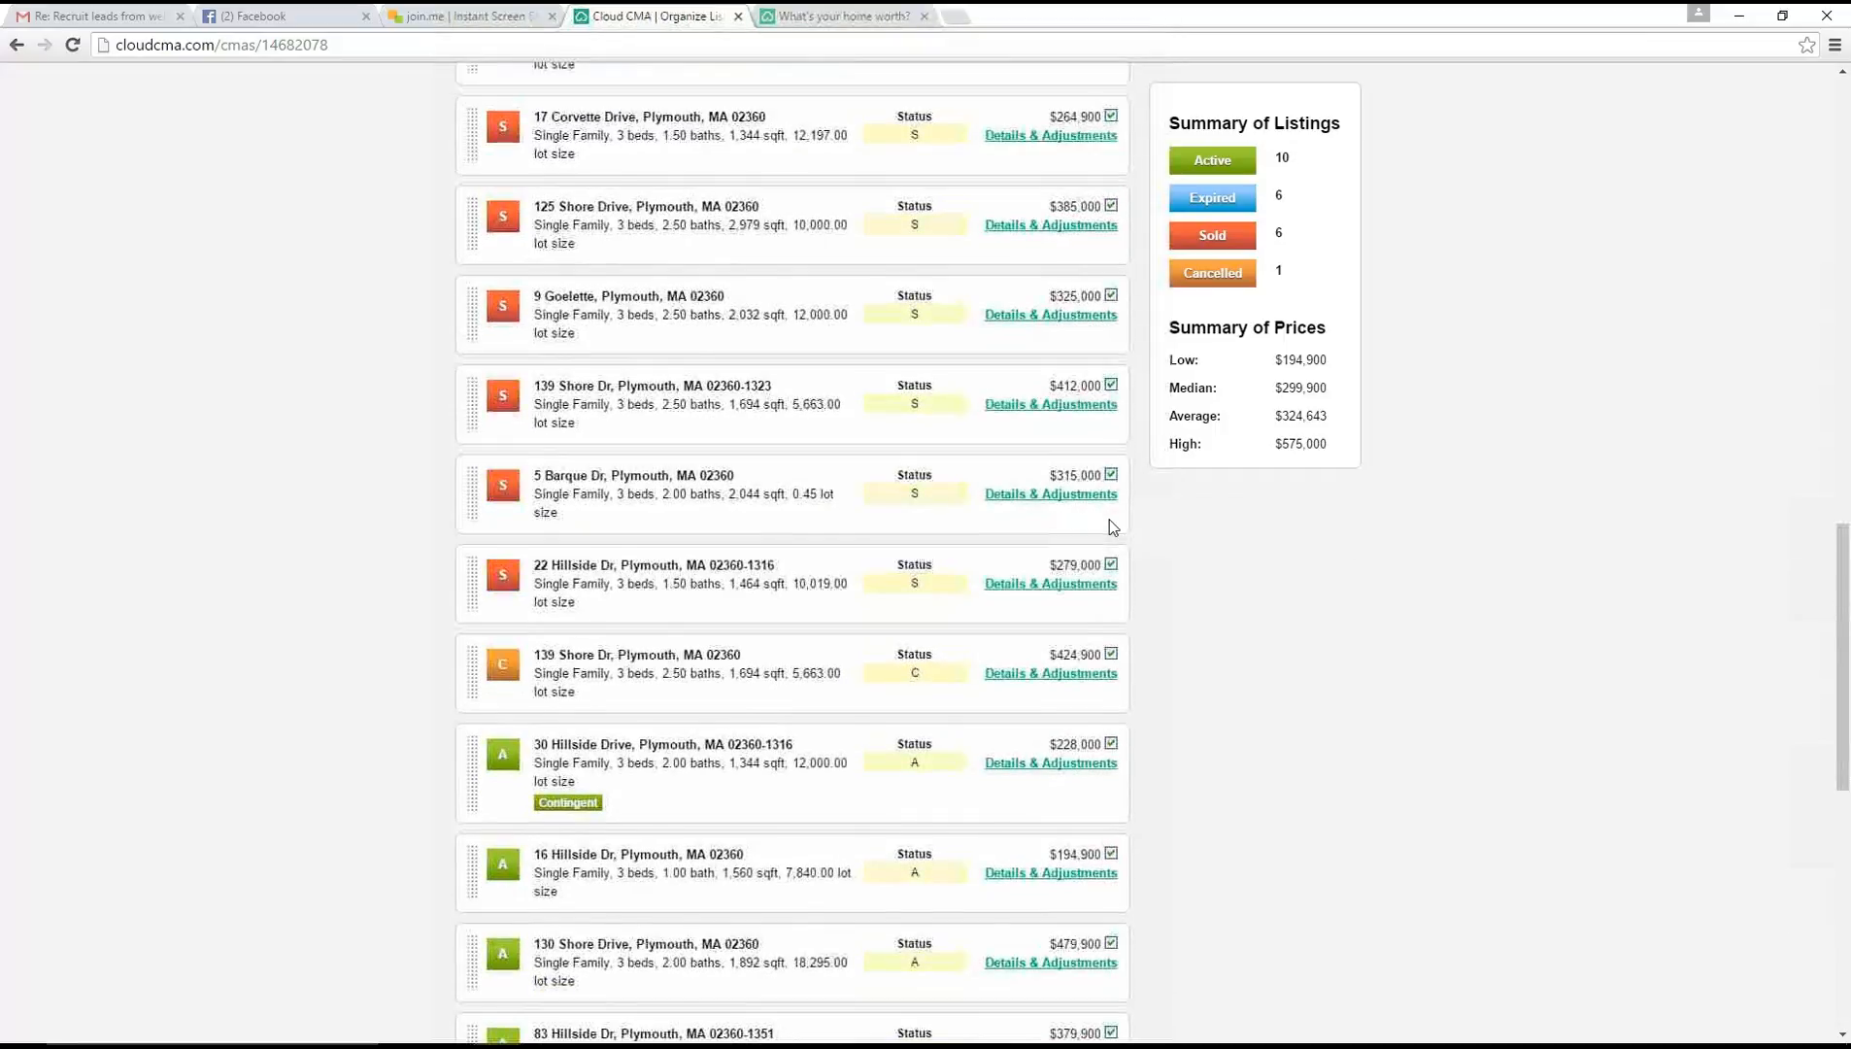
{"action": "scroll", "coordinate": [1112, 530], "scroll_direction": "up", "scroll_amount": 4}
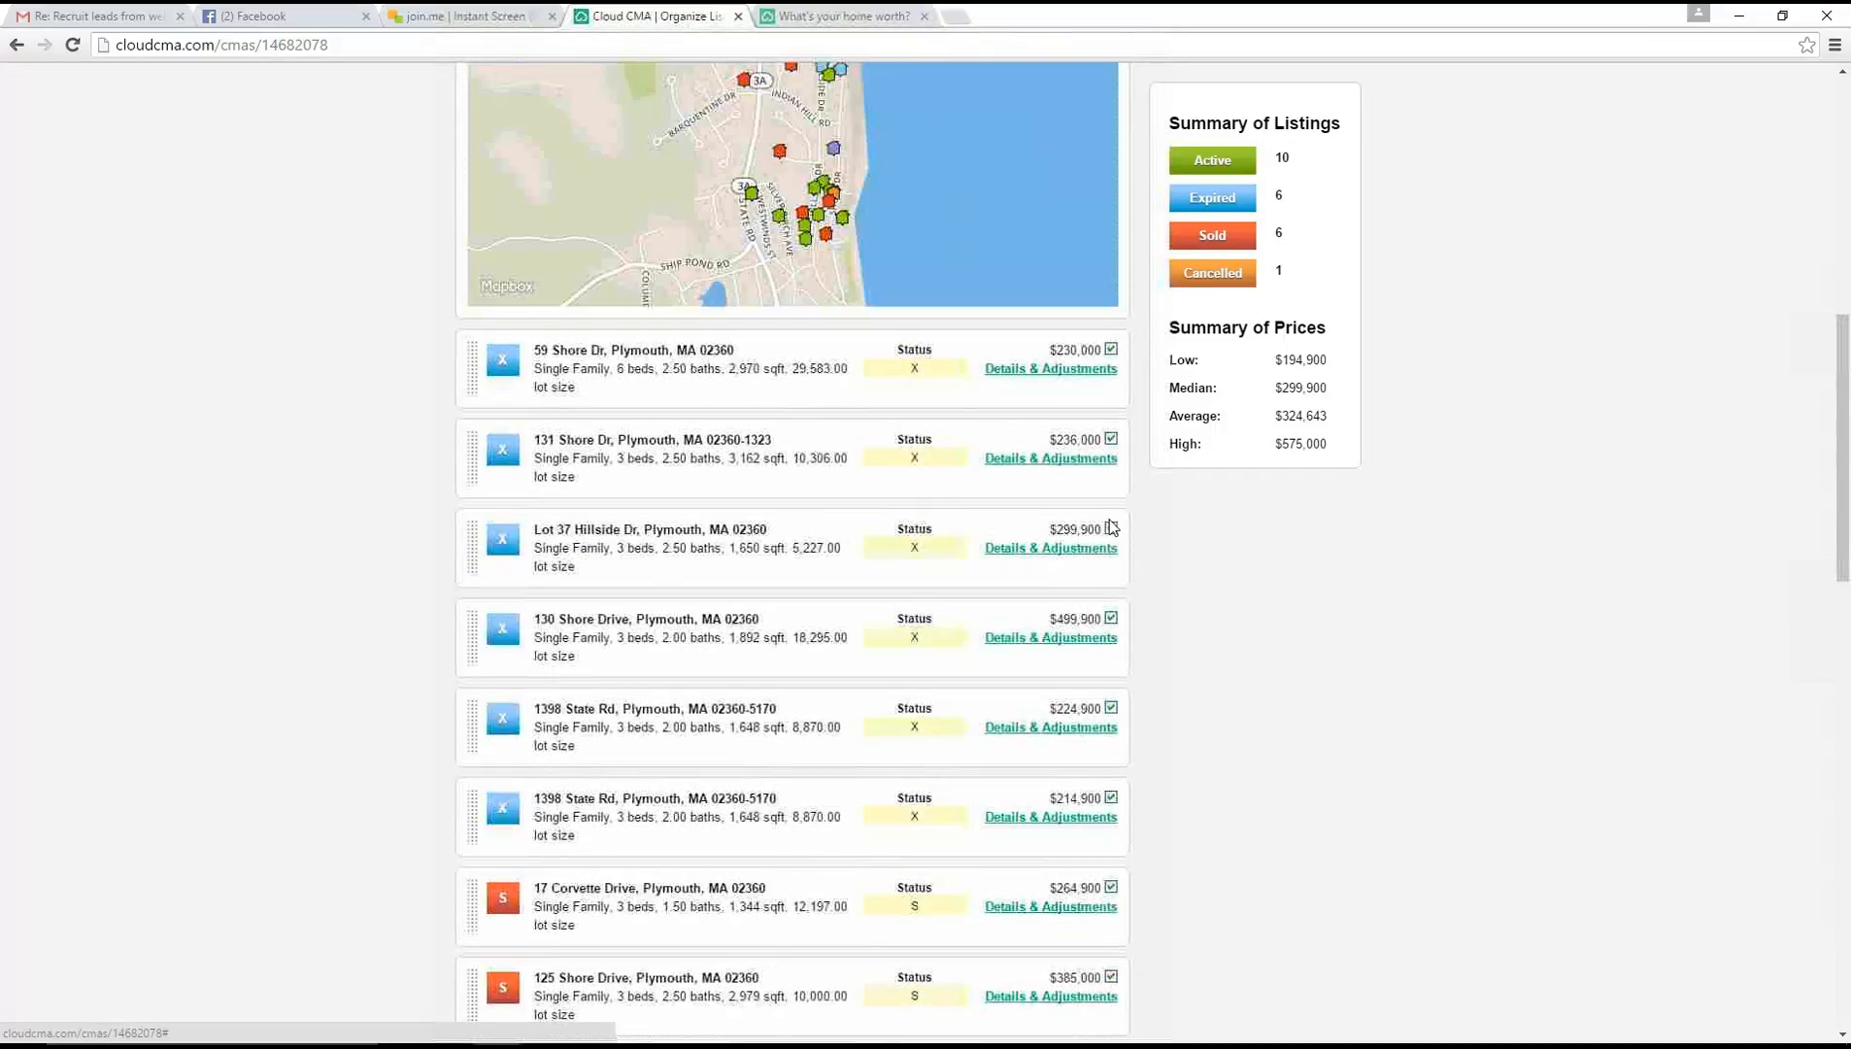
{"action": "left_click", "coordinate": [1111, 440]}
{"action": "left_click", "coordinate": [1111, 349]}
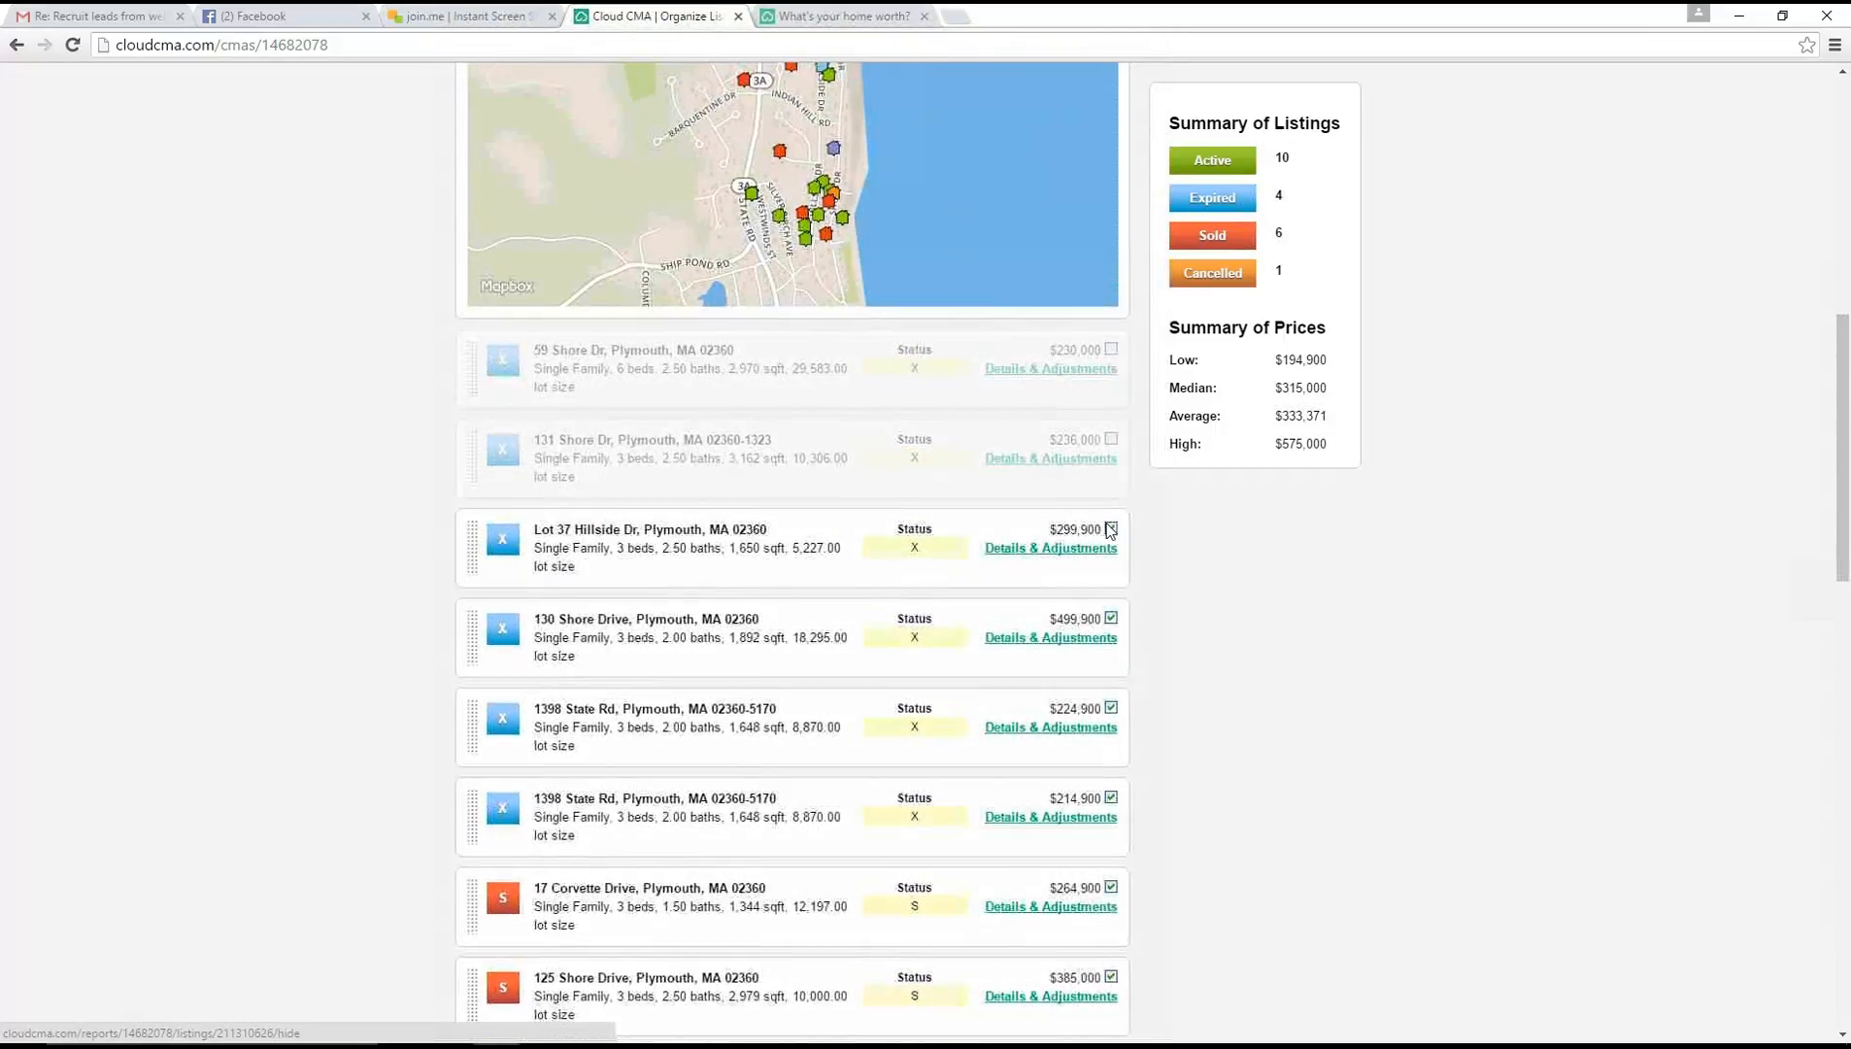
{"action": "left_click", "coordinate": [1111, 529]}
{"action": "scroll", "coordinate": [1113, 573], "scroll_direction": "down", "scroll_amount": 3}
{"action": "left_click", "coordinate": [1111, 419]}
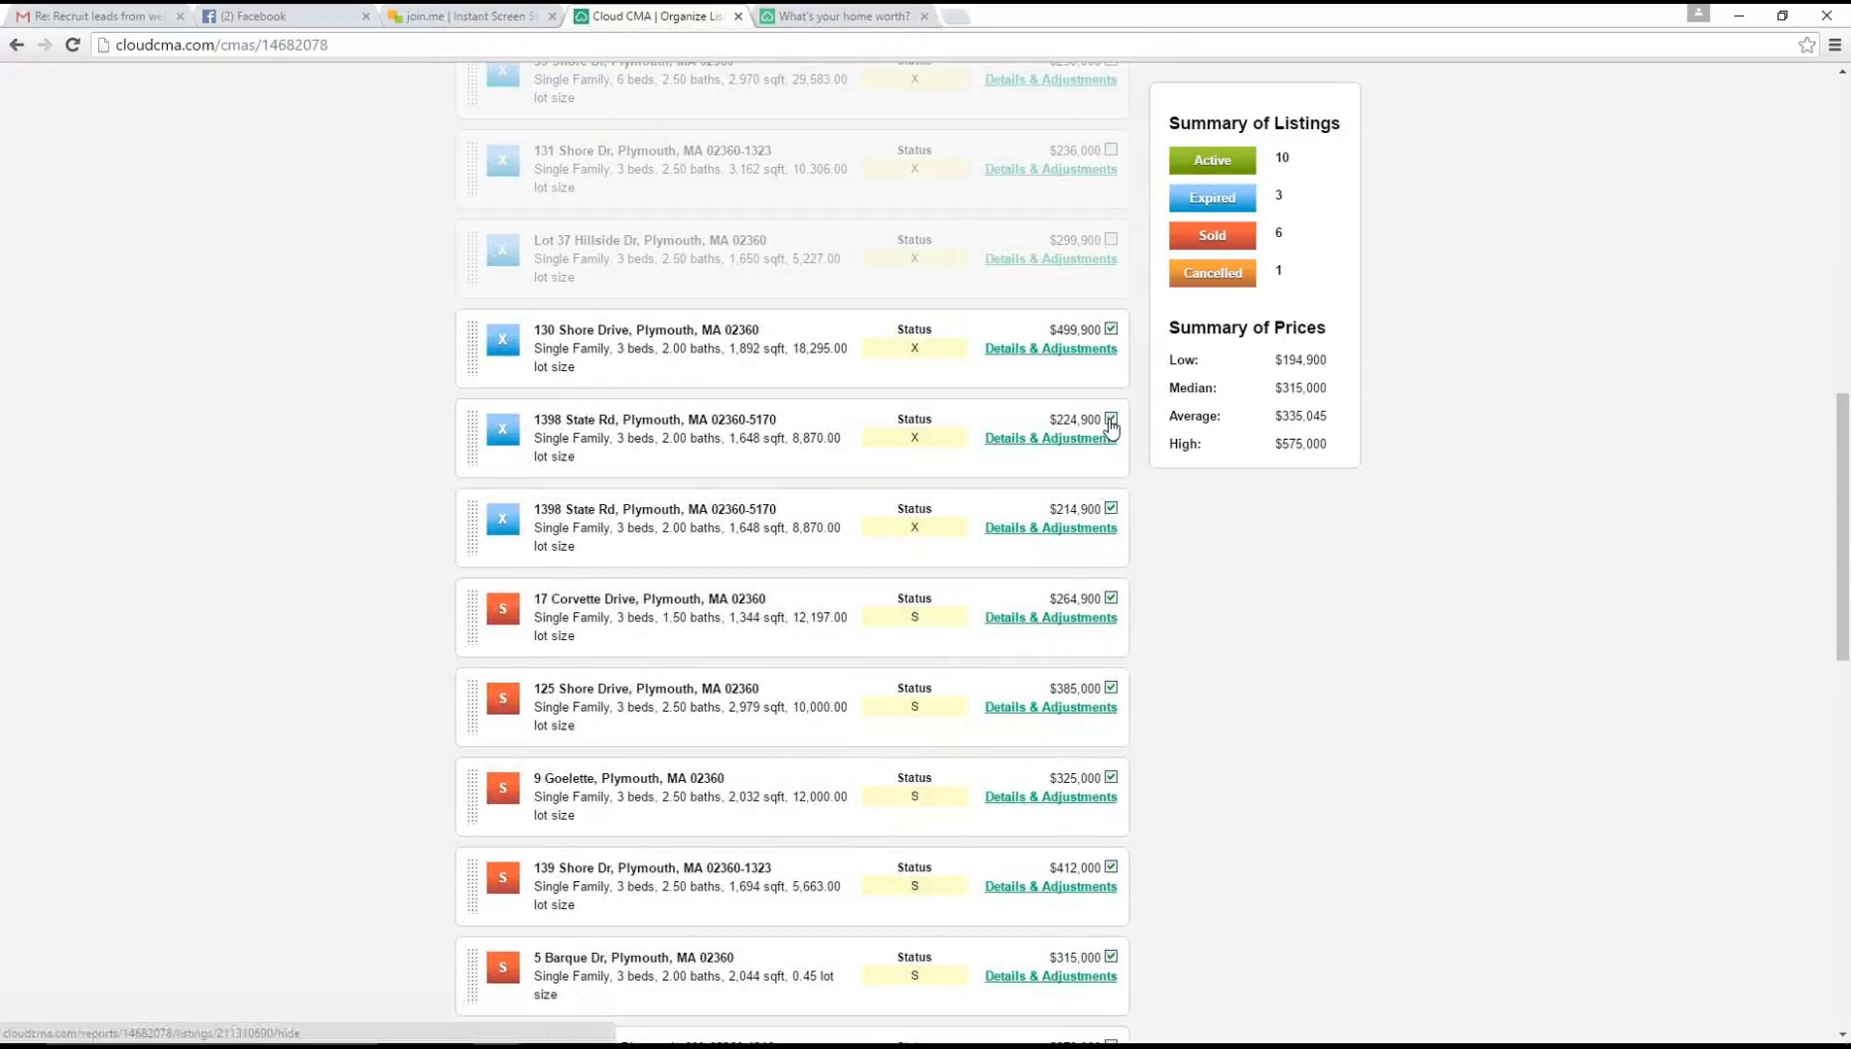
{"action": "left_click", "coordinate": [1111, 510]}
{"action": "scroll", "coordinate": [1194, 534], "scroll_direction": "down", "scroll_amount": 3}
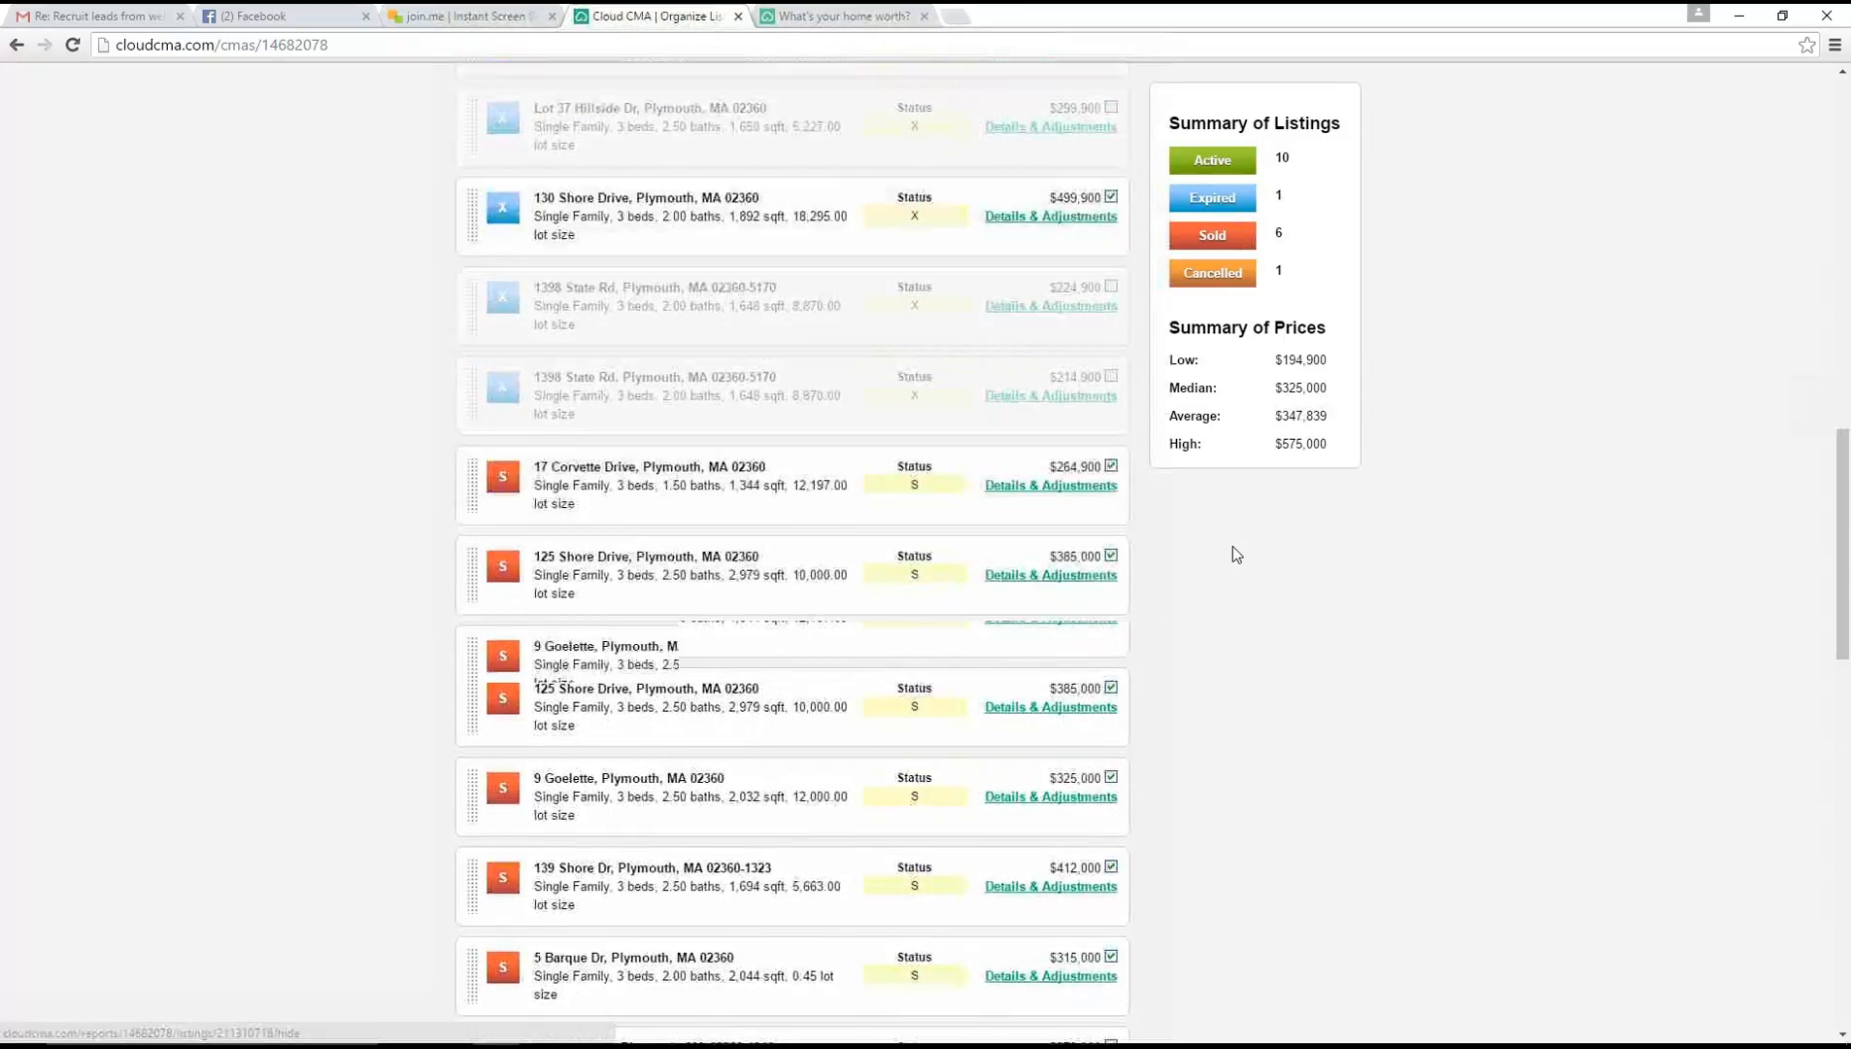
Exclude the sold comparables priced $264,900 and $279,000 from the report
{"action": "left_click", "coordinate": [1110, 309]}
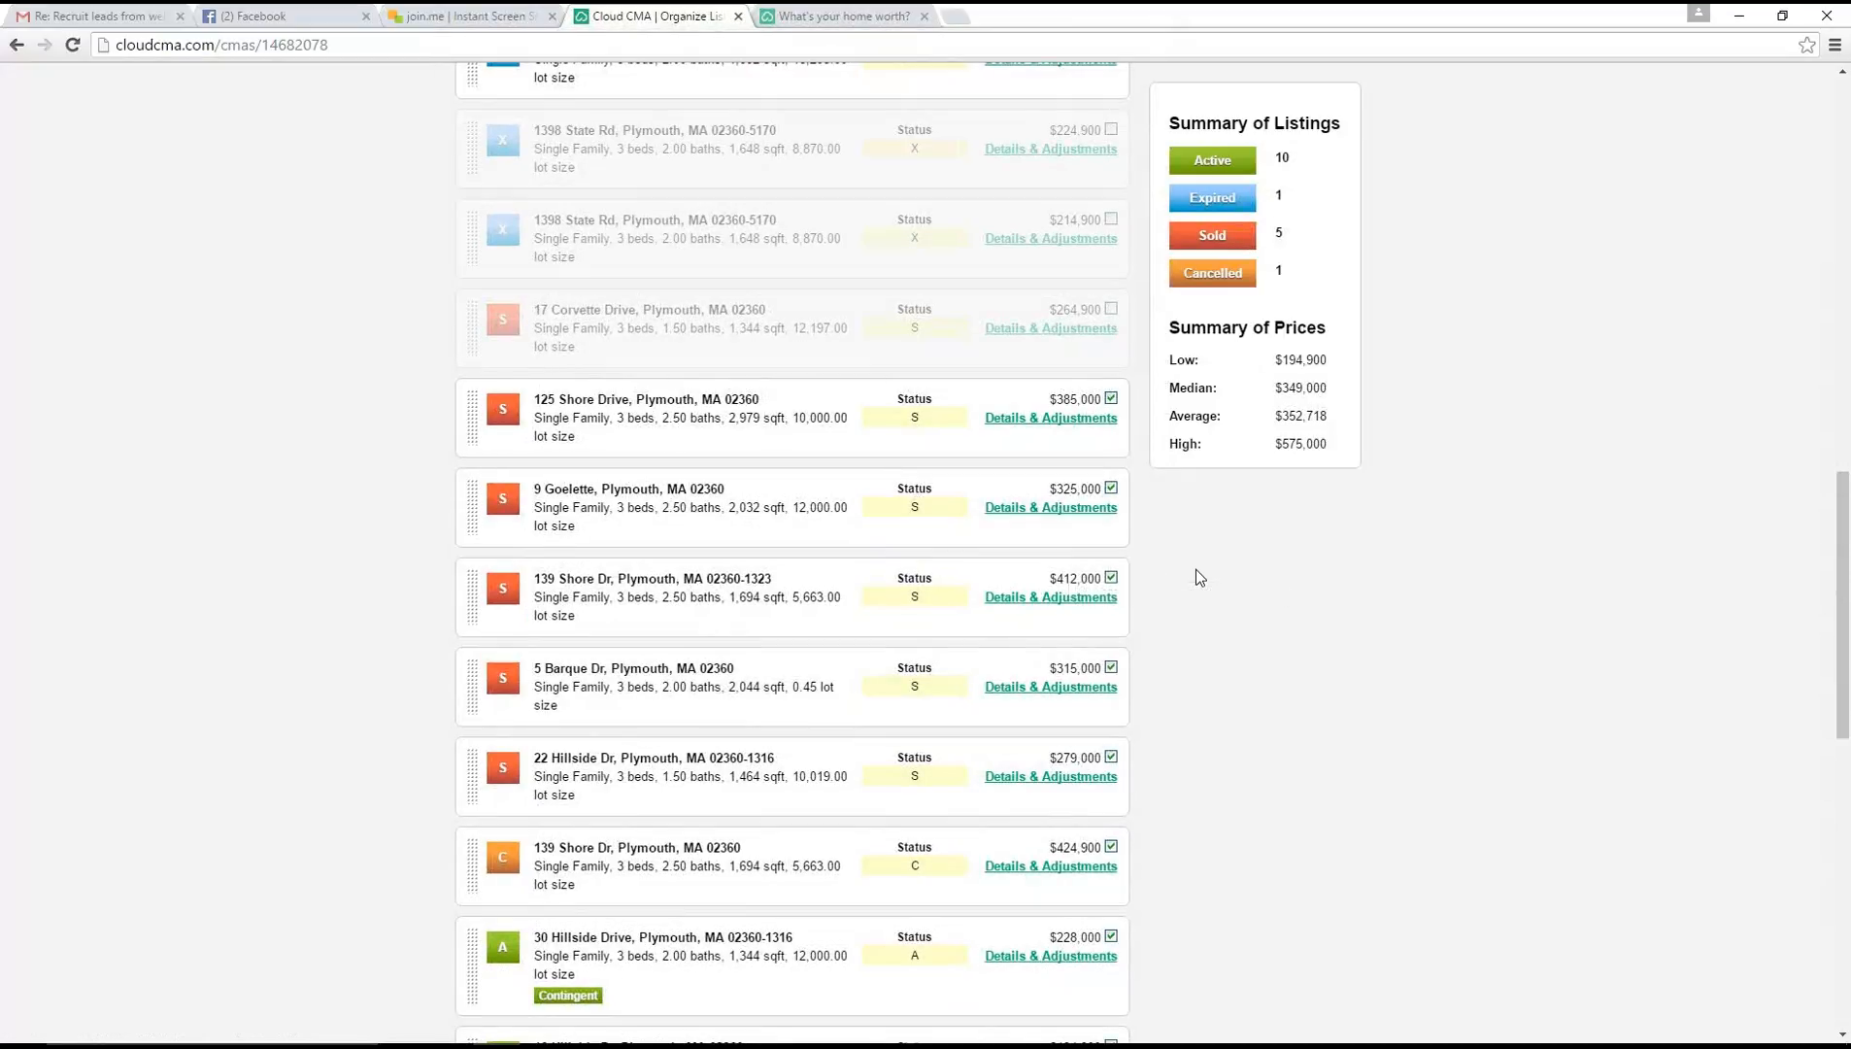
{"action": "scroll", "coordinate": [1196, 573], "scroll_direction": "down", "scroll_amount": 1}
{"action": "scroll", "coordinate": [1196, 570], "scroll_direction": "down", "scroll_amount": 1}
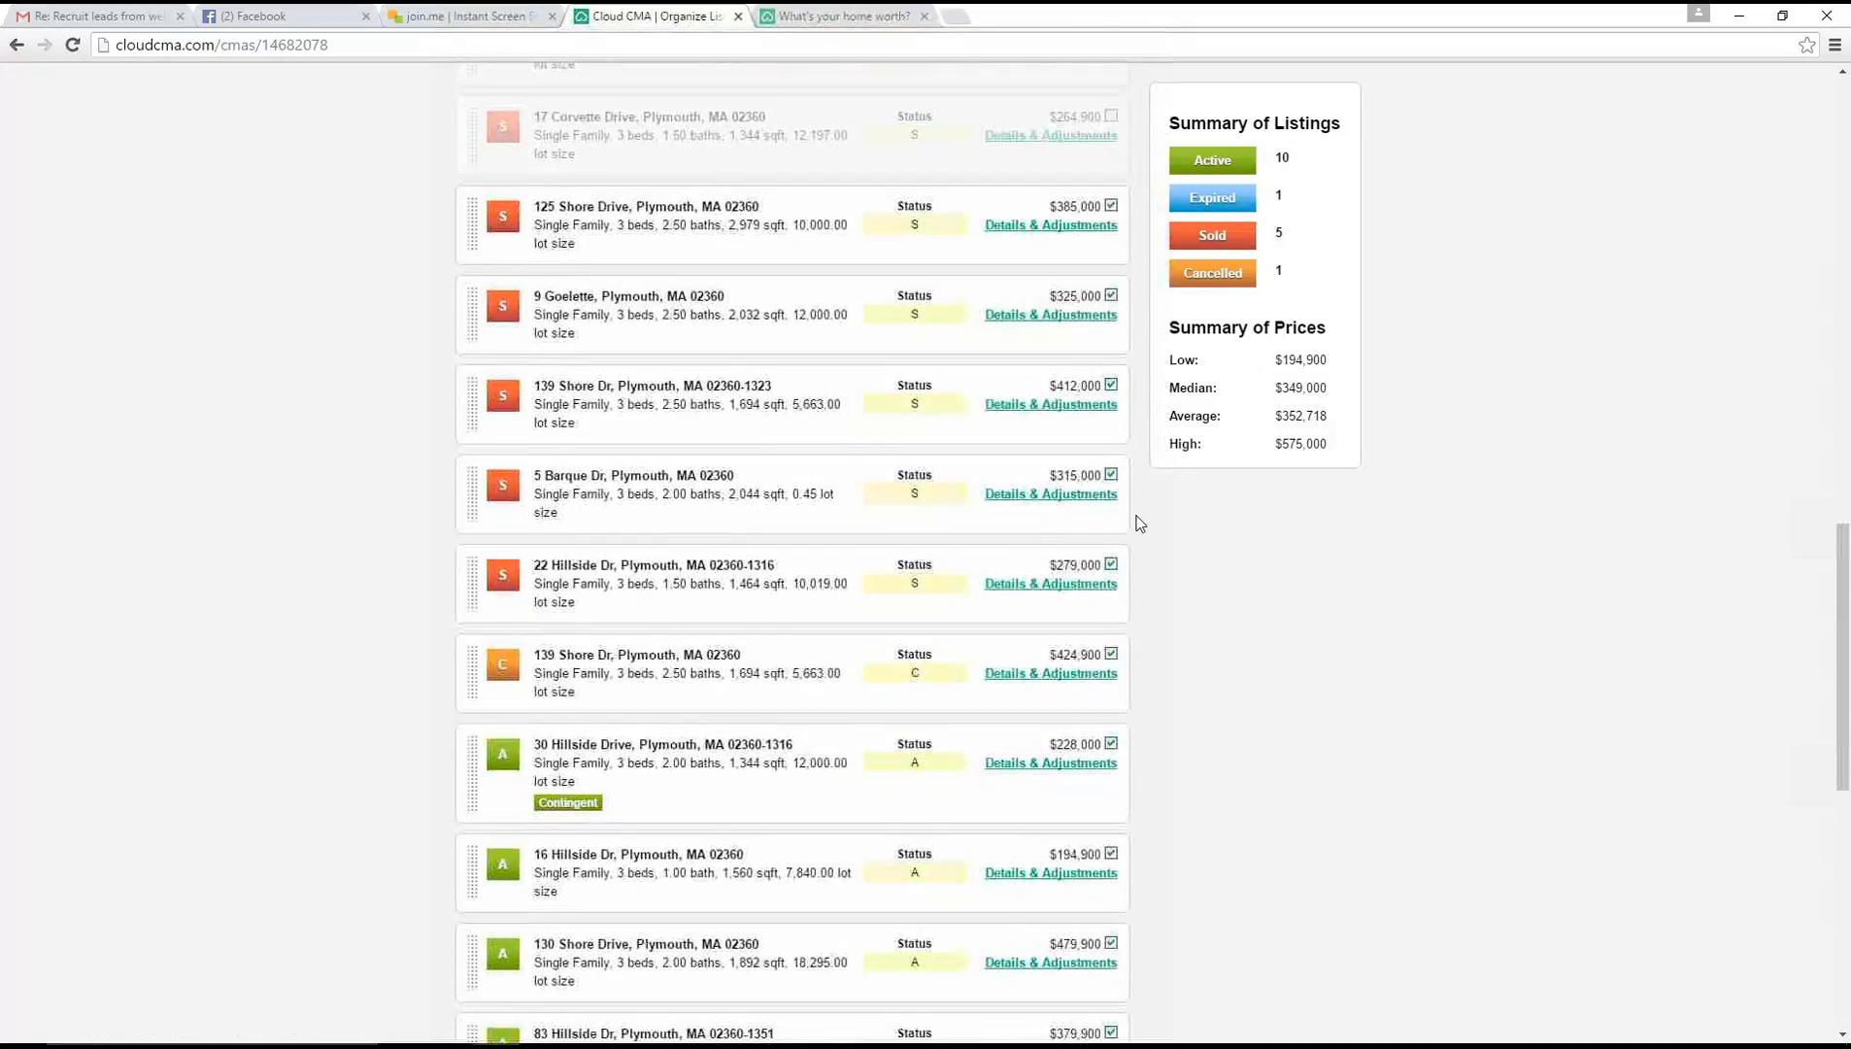
{"action": "left_click", "coordinate": [1112, 564]}
Exclude the active comparables priced $228,000, $194,900 and $204,900 from the report
{"action": "scroll", "coordinate": [1244, 603], "scroll_direction": "down", "scroll_amount": 4}
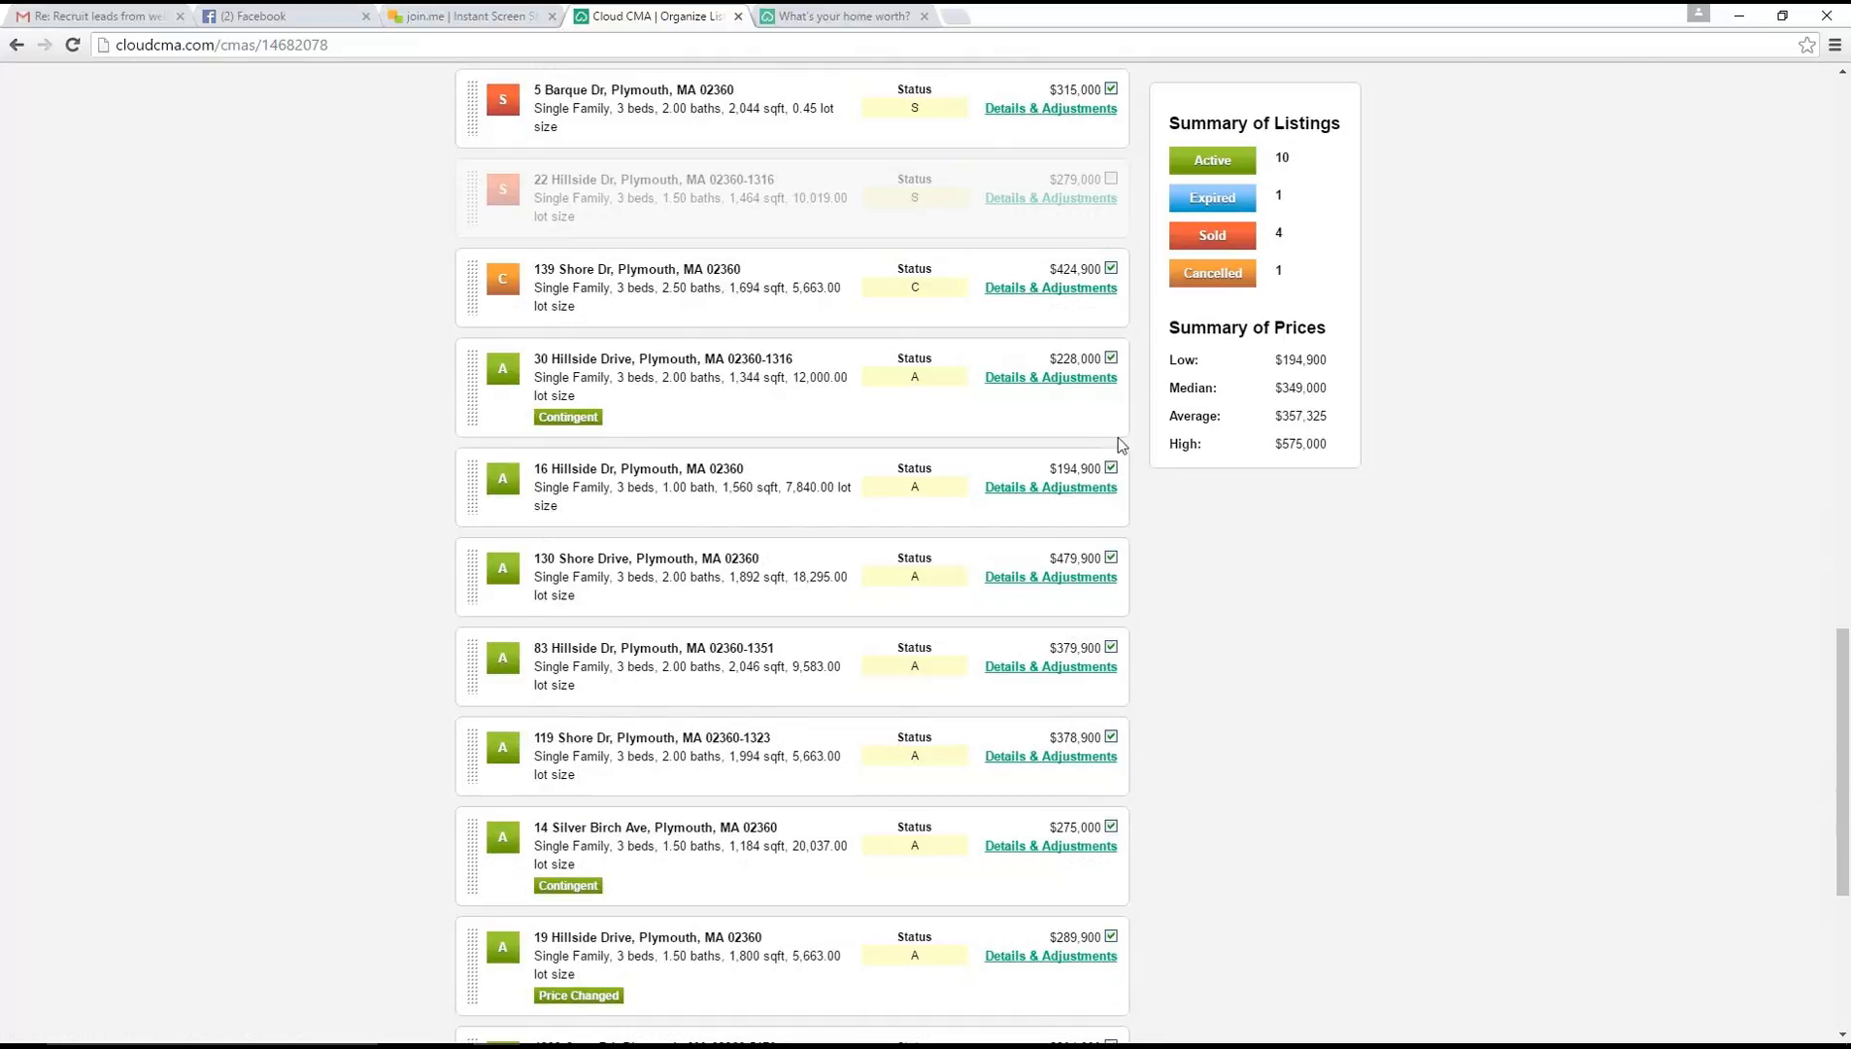
{"action": "left_click", "coordinate": [1111, 358]}
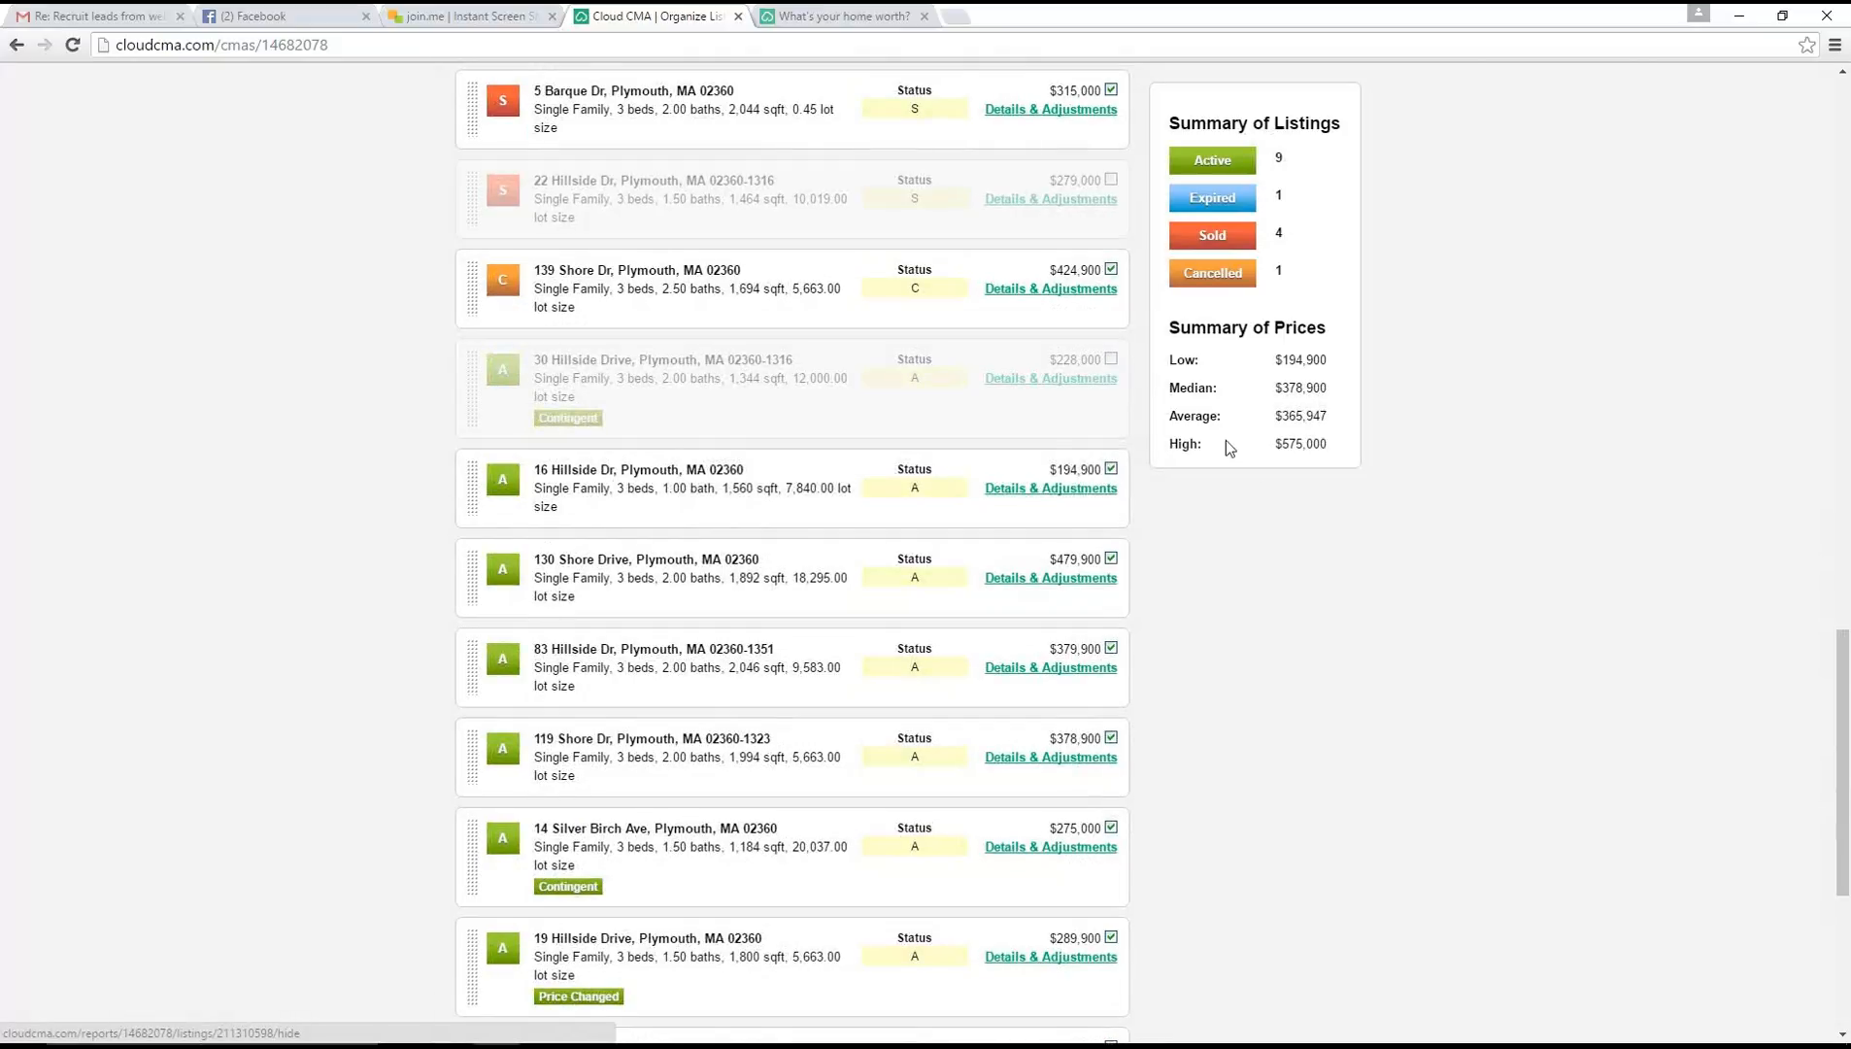
{"action": "left_click", "coordinate": [1111, 469]}
{"action": "scroll", "coordinate": [1252, 650], "scroll_direction": "down", "scroll_amount": 1}
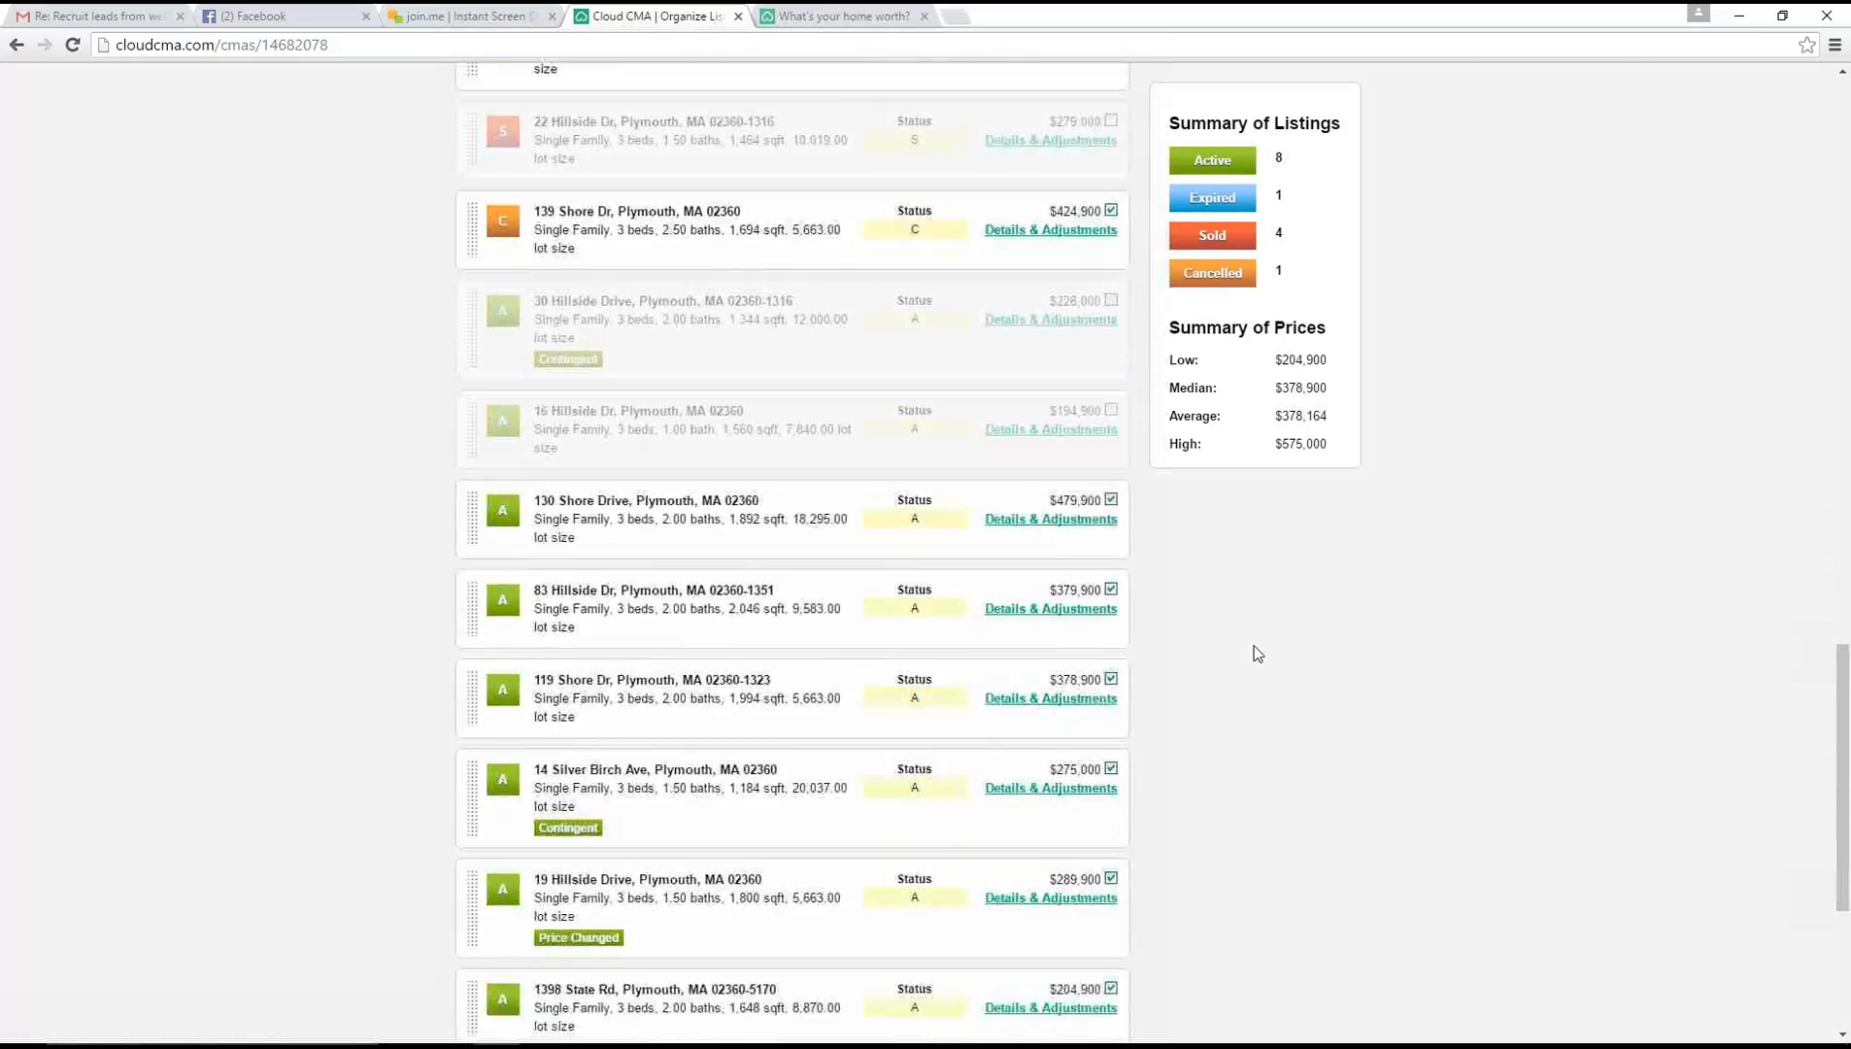
{"action": "scroll", "coordinate": [1258, 654], "scroll_direction": "down", "scroll_amount": 2}
{"action": "scroll", "coordinate": [1257, 654], "scroll_direction": "down", "scroll_amount": 3}
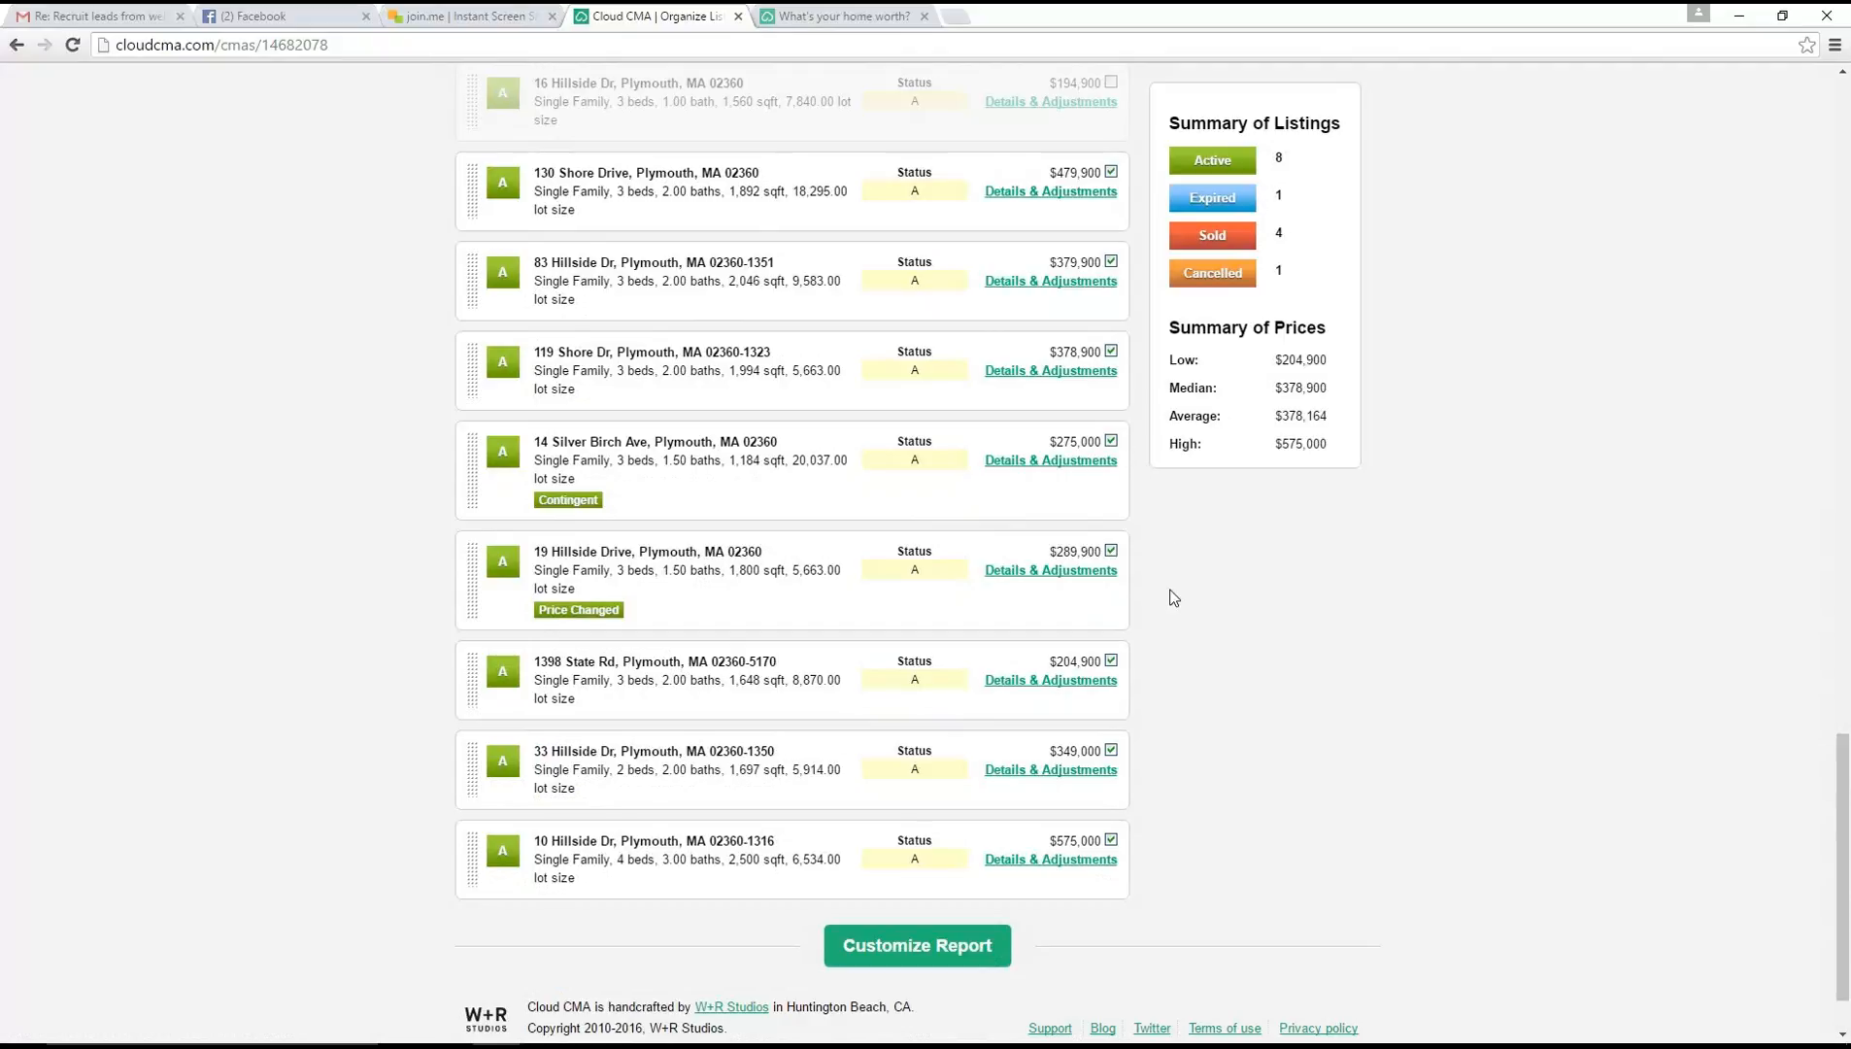
{"action": "left_click", "coordinate": [1111, 662]}
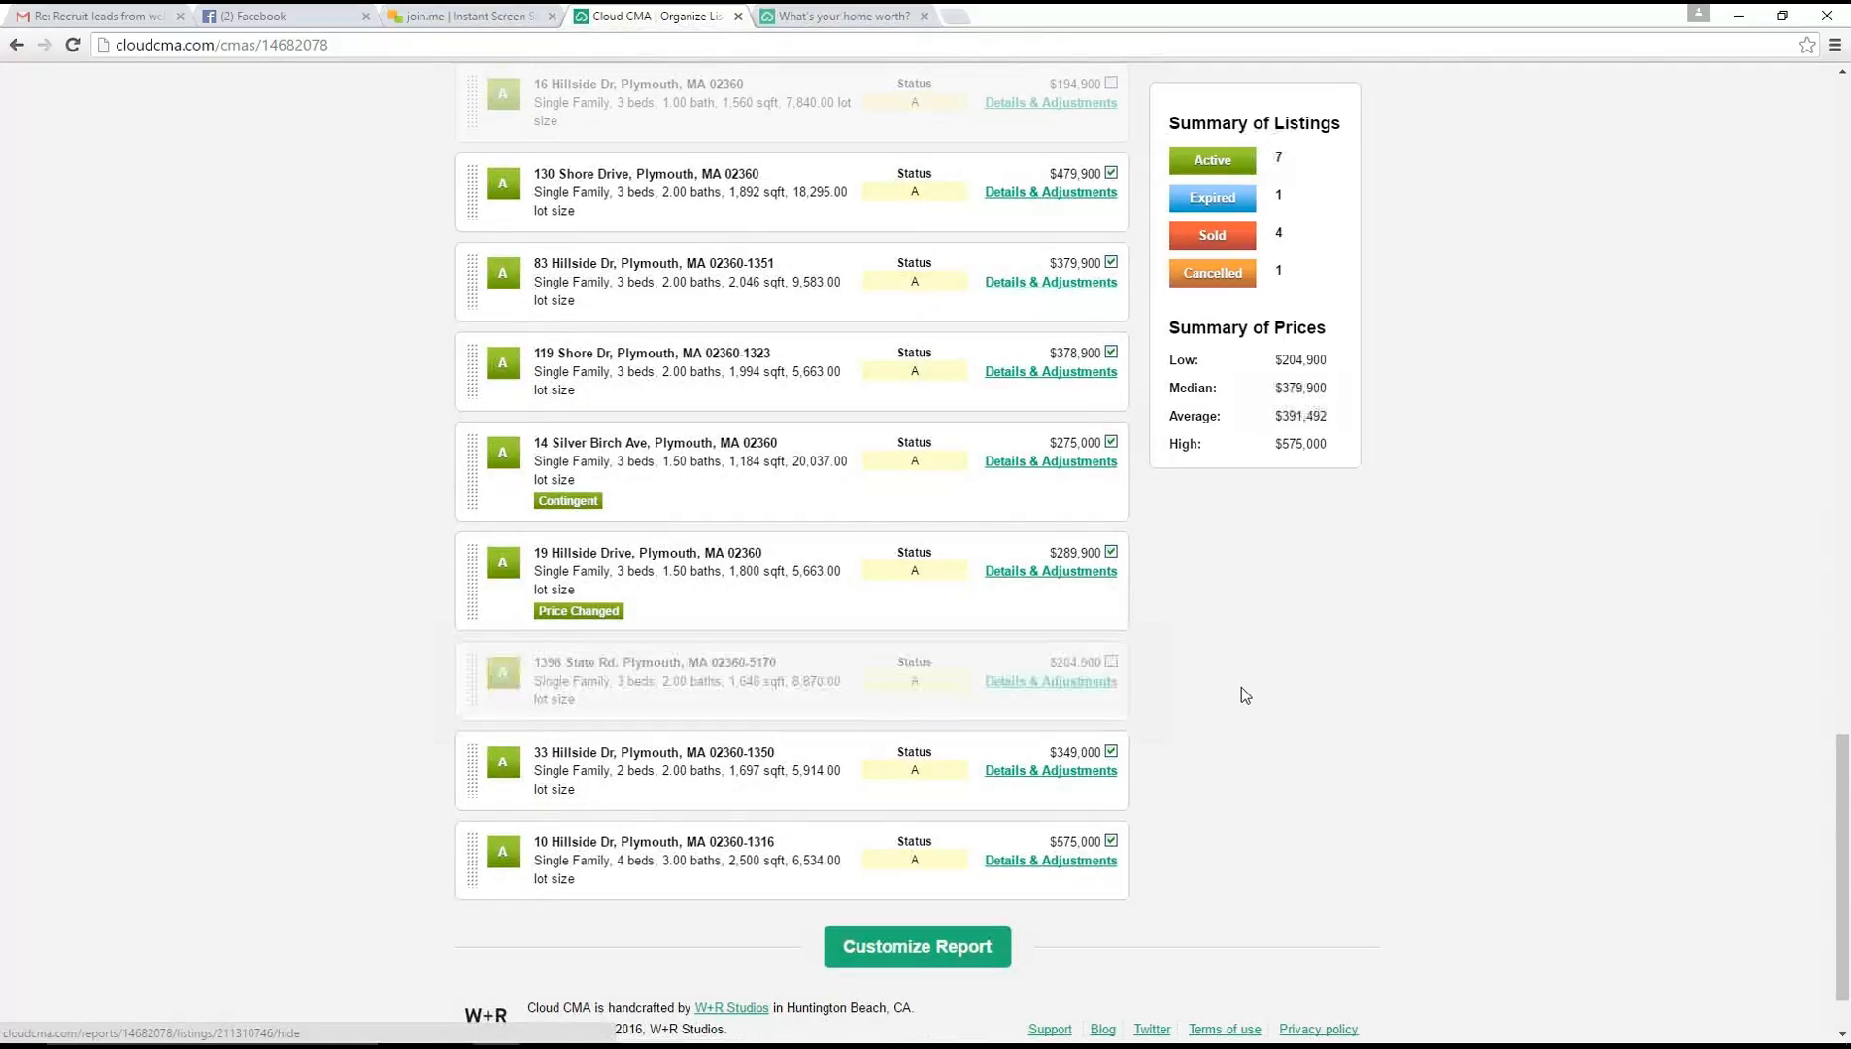
Expand the details and adjustments of the sold comparable priced $385,000 and review its remarks and features
{"action": "scroll", "coordinate": [1241, 687], "scroll_direction": "down", "scroll_amount": 1}
{"action": "scroll", "coordinate": [1241, 687], "scroll_direction": "up", "scroll_amount": 7}
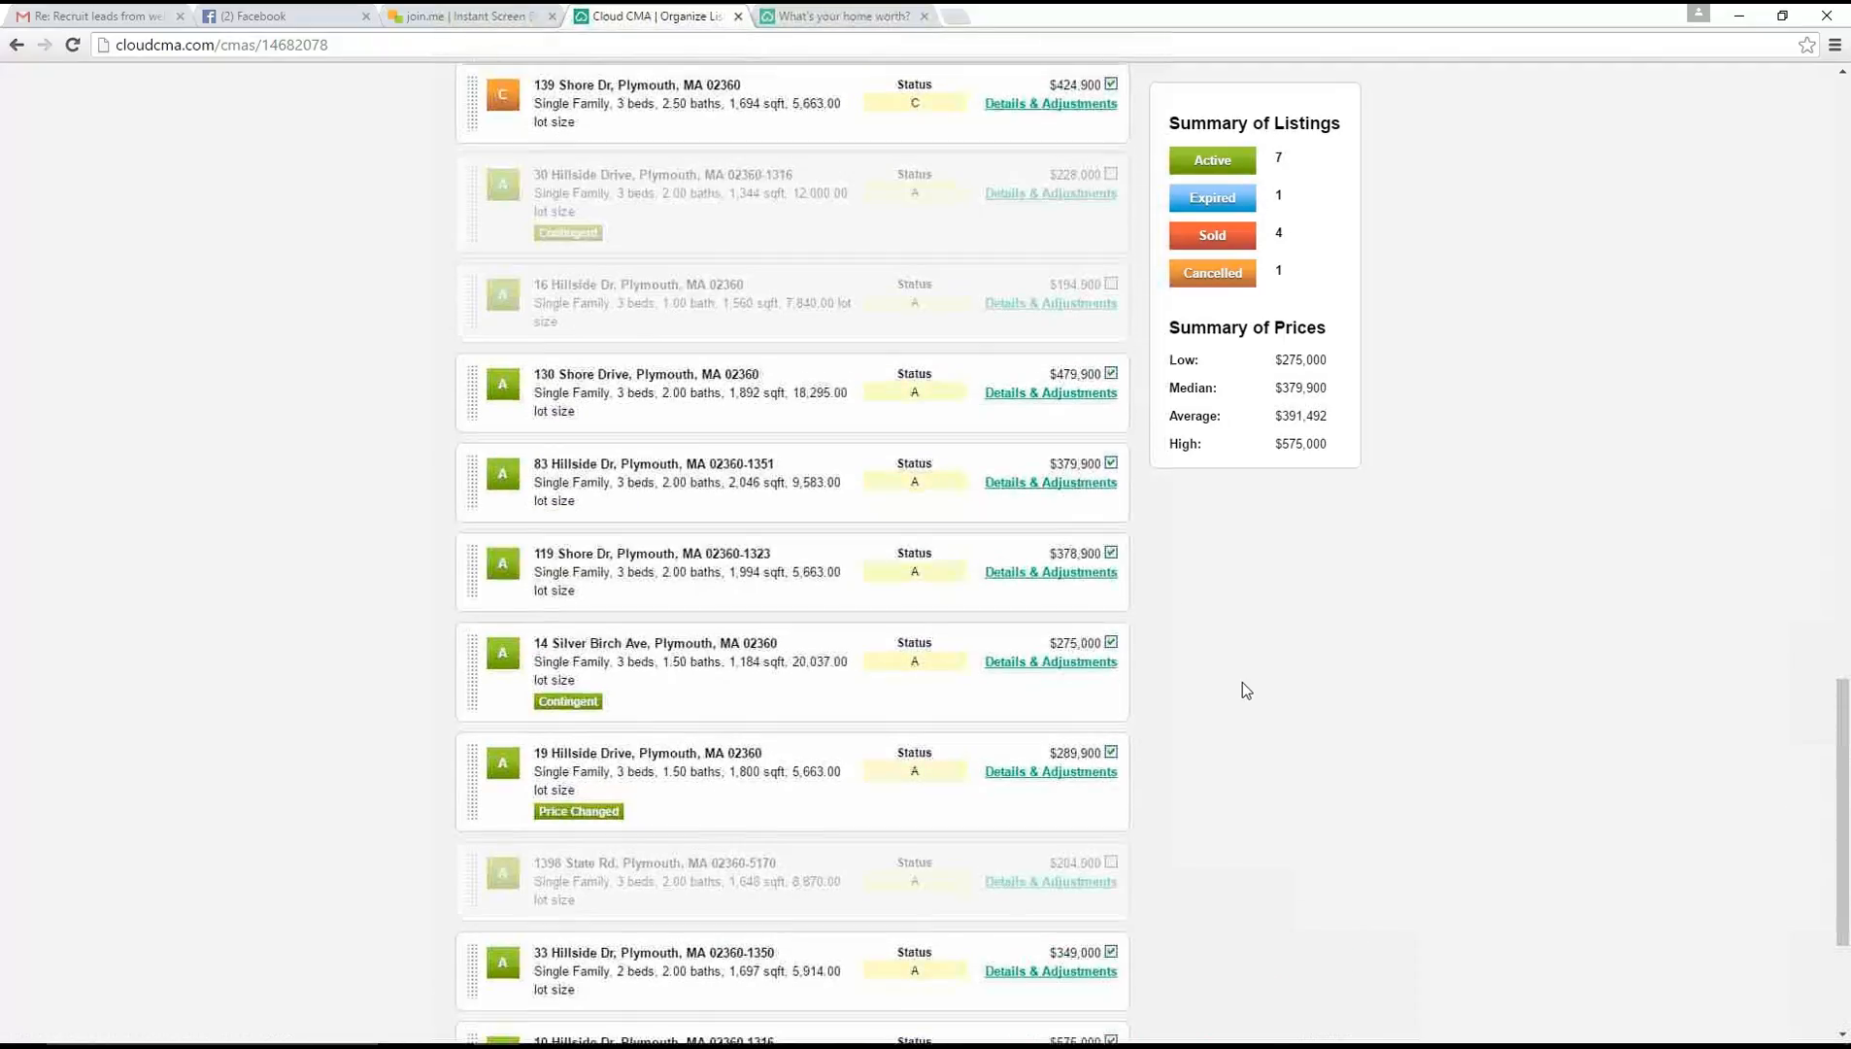
{"action": "scroll", "coordinate": [1242, 614], "scroll_direction": "up", "scroll_amount": 3}
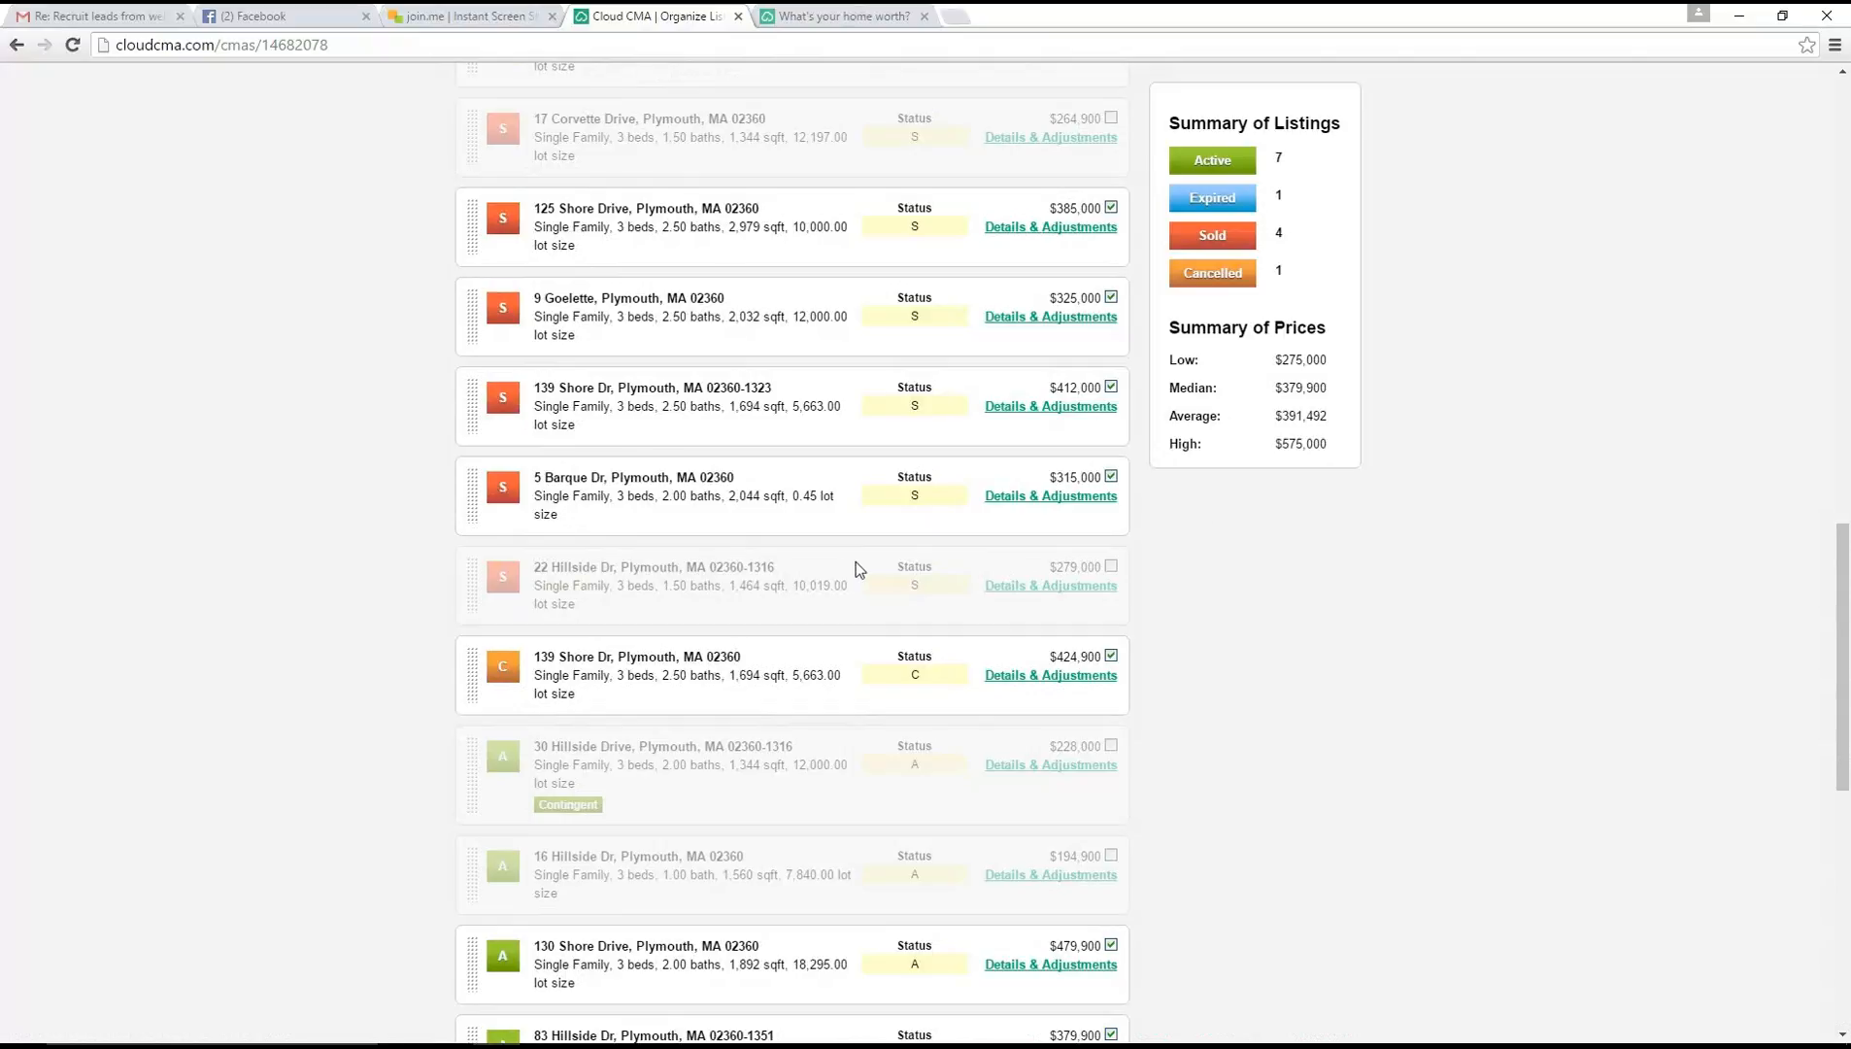
{"action": "scroll", "coordinate": [969, 547], "scroll_direction": "up", "scroll_amount": 4}
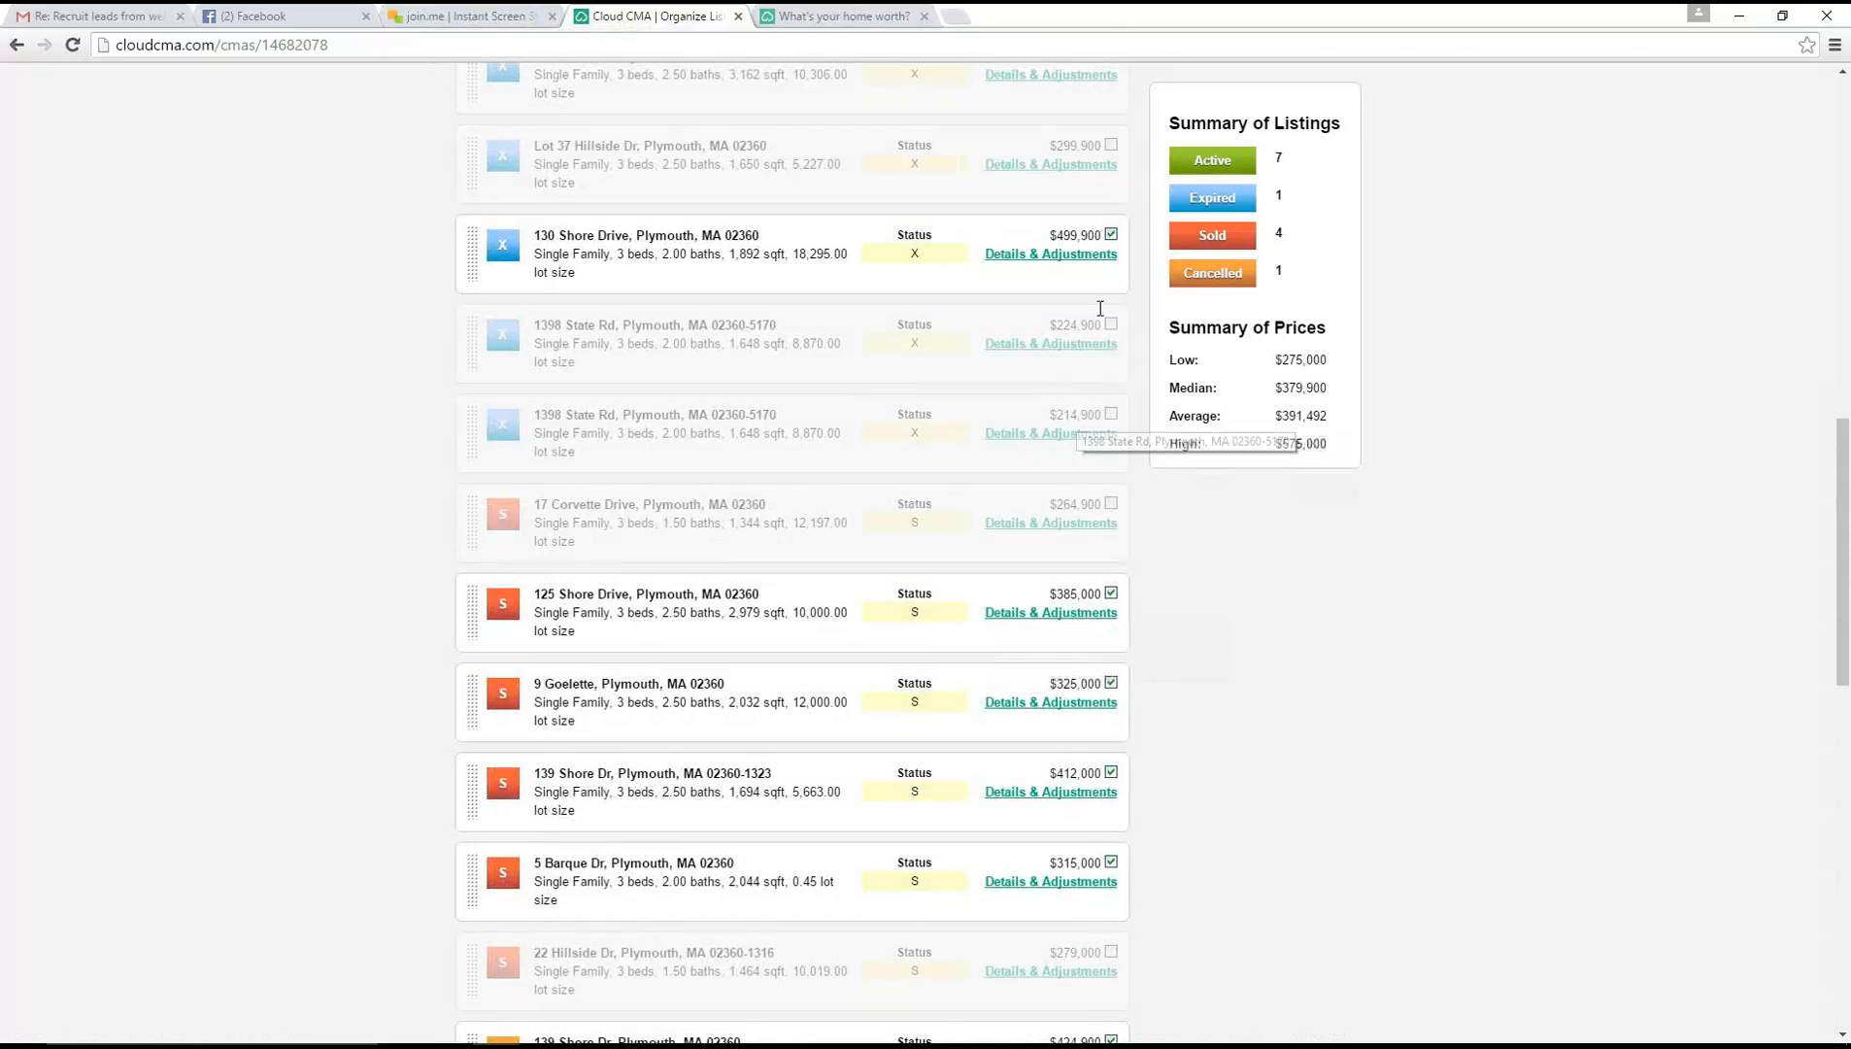
{"action": "scroll", "coordinate": [746, 582], "scroll_direction": "down", "scroll_amount": 3}
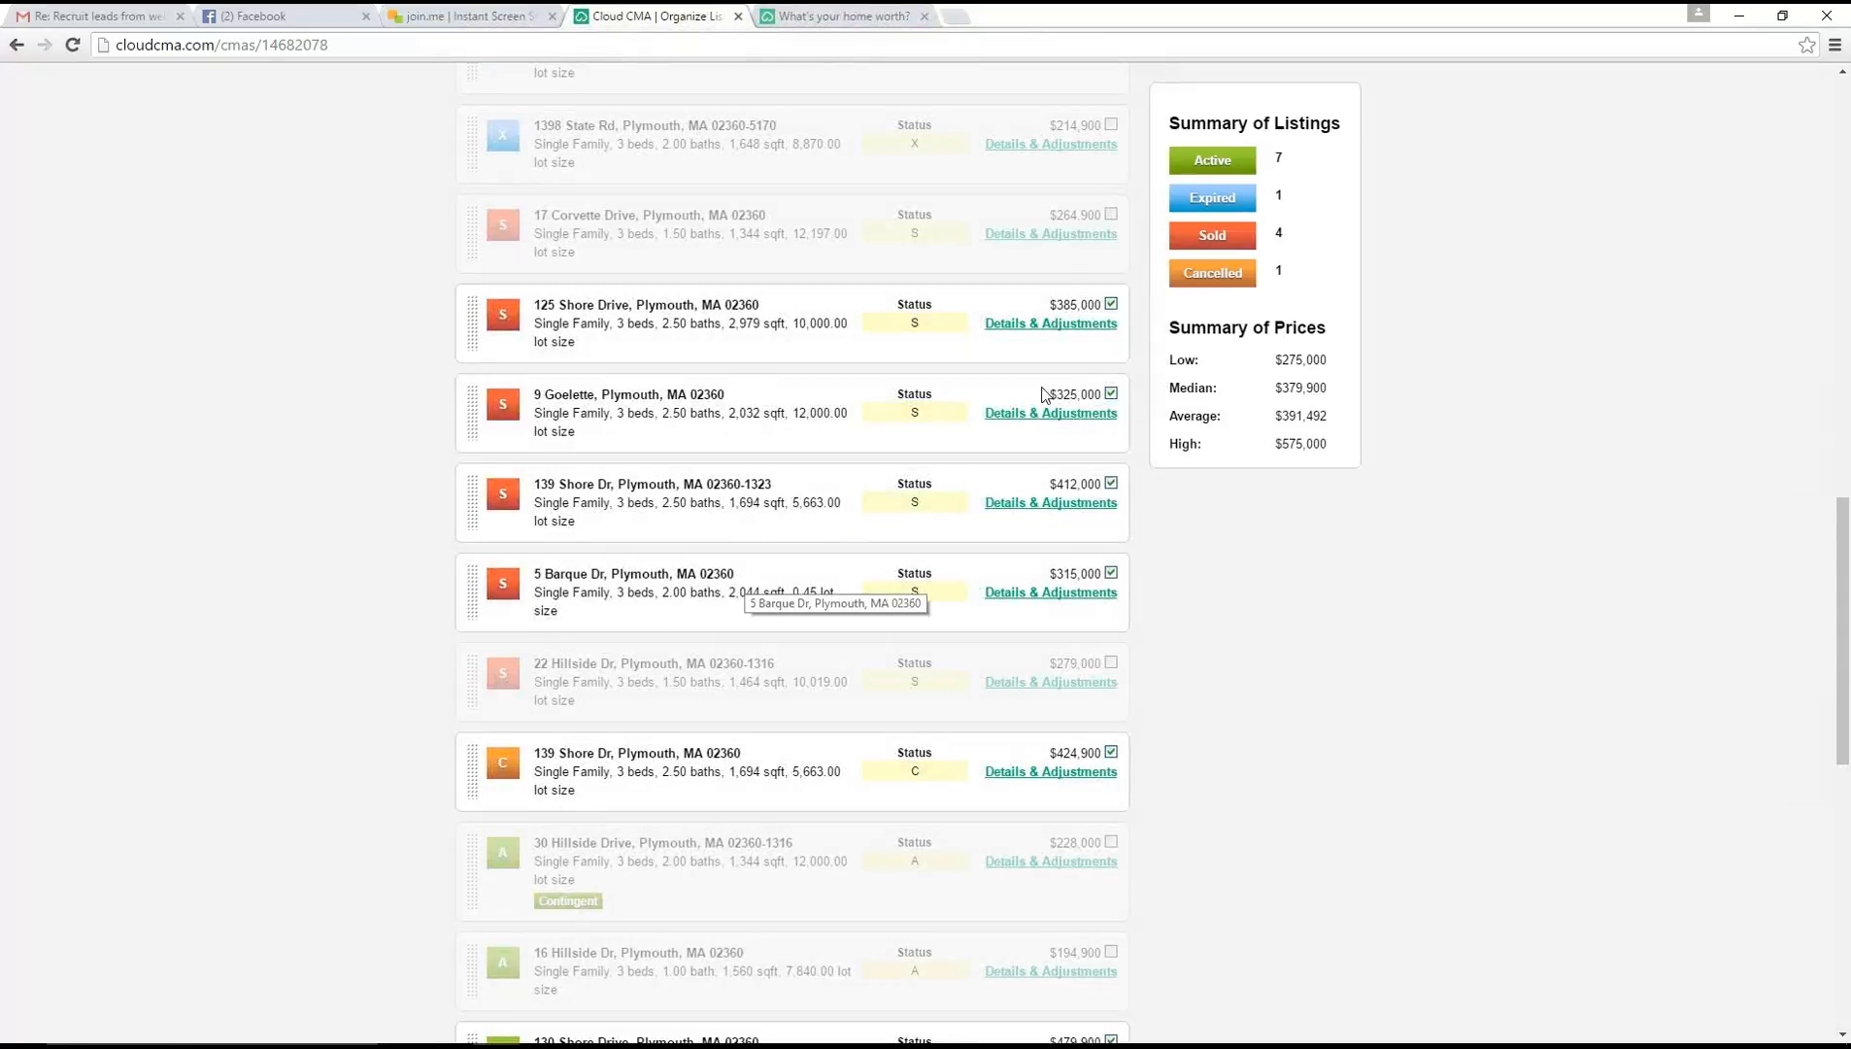
{"action": "left_click", "coordinate": [1020, 324]}
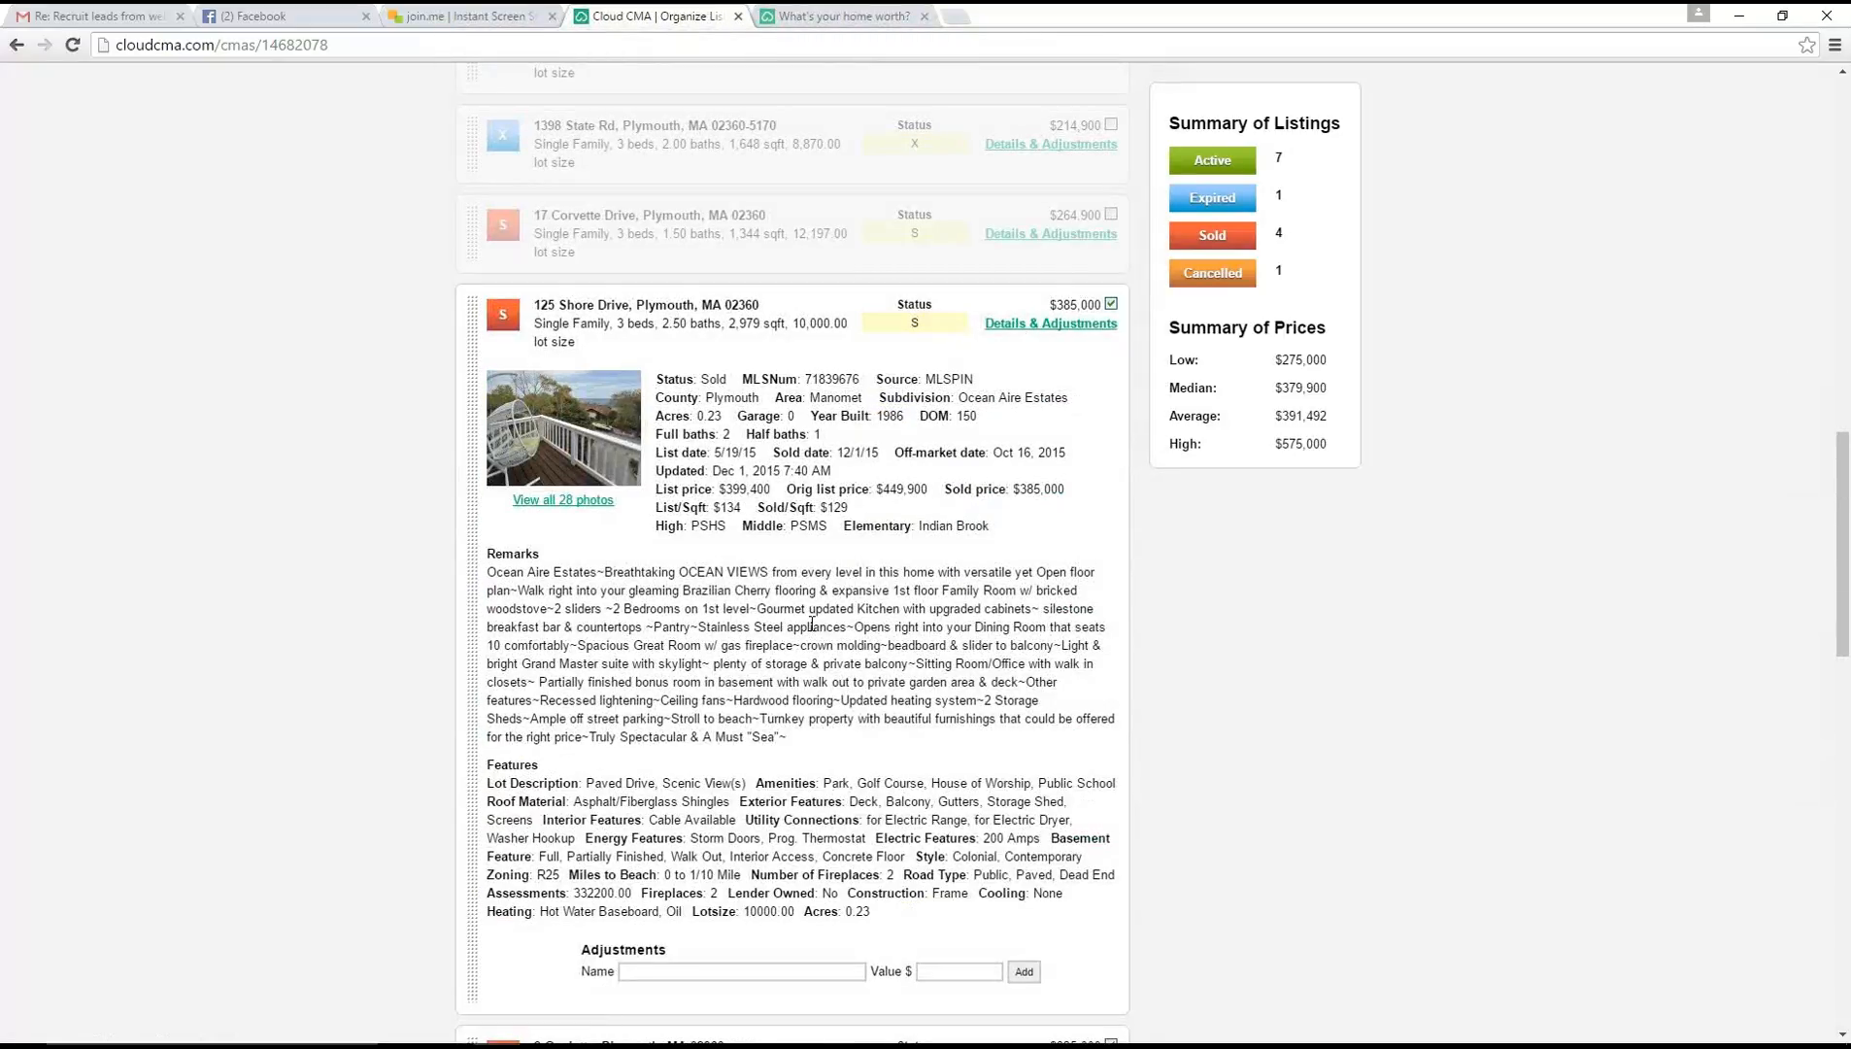
{"action": "scroll", "coordinate": [811, 624], "scroll_direction": "down", "scroll_amount": 2}
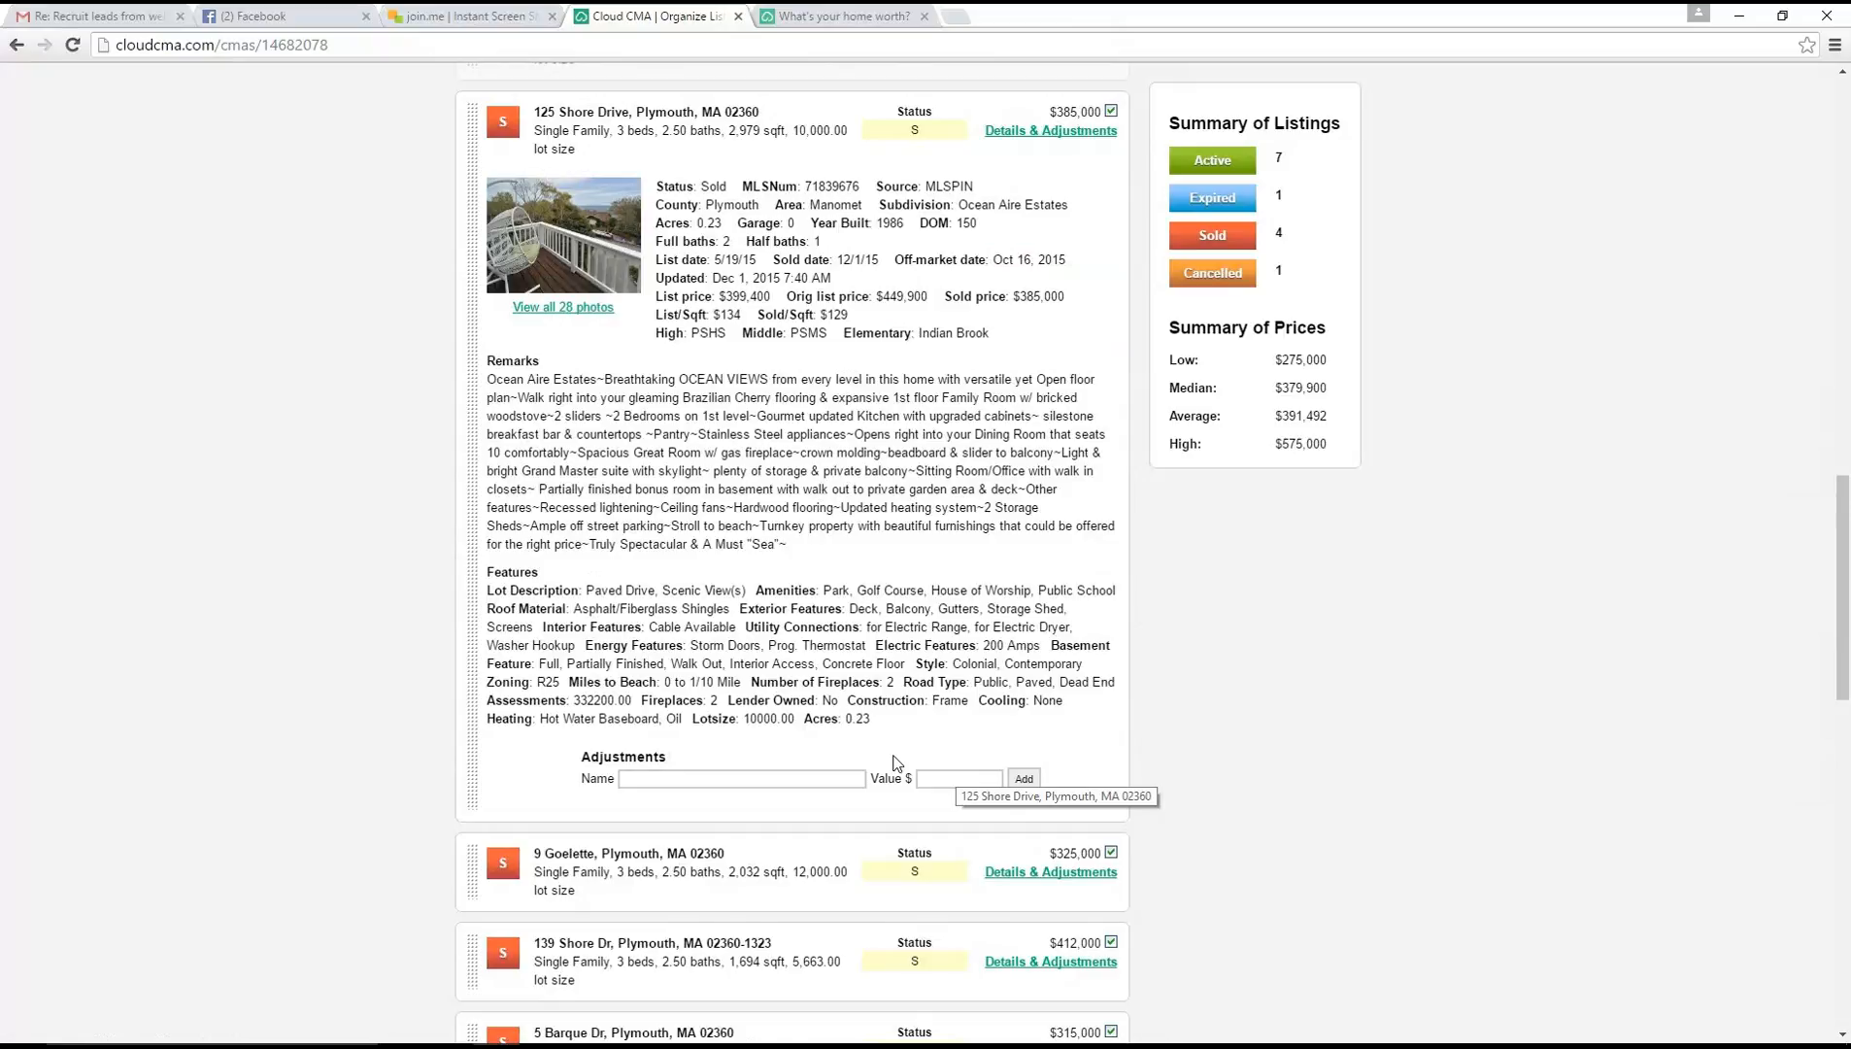
Check the updated price summary and remaining comparables, and proceed to customizing the report
{"action": "scroll", "coordinate": [893, 762], "scroll_direction": "up", "scroll_amount": 15}
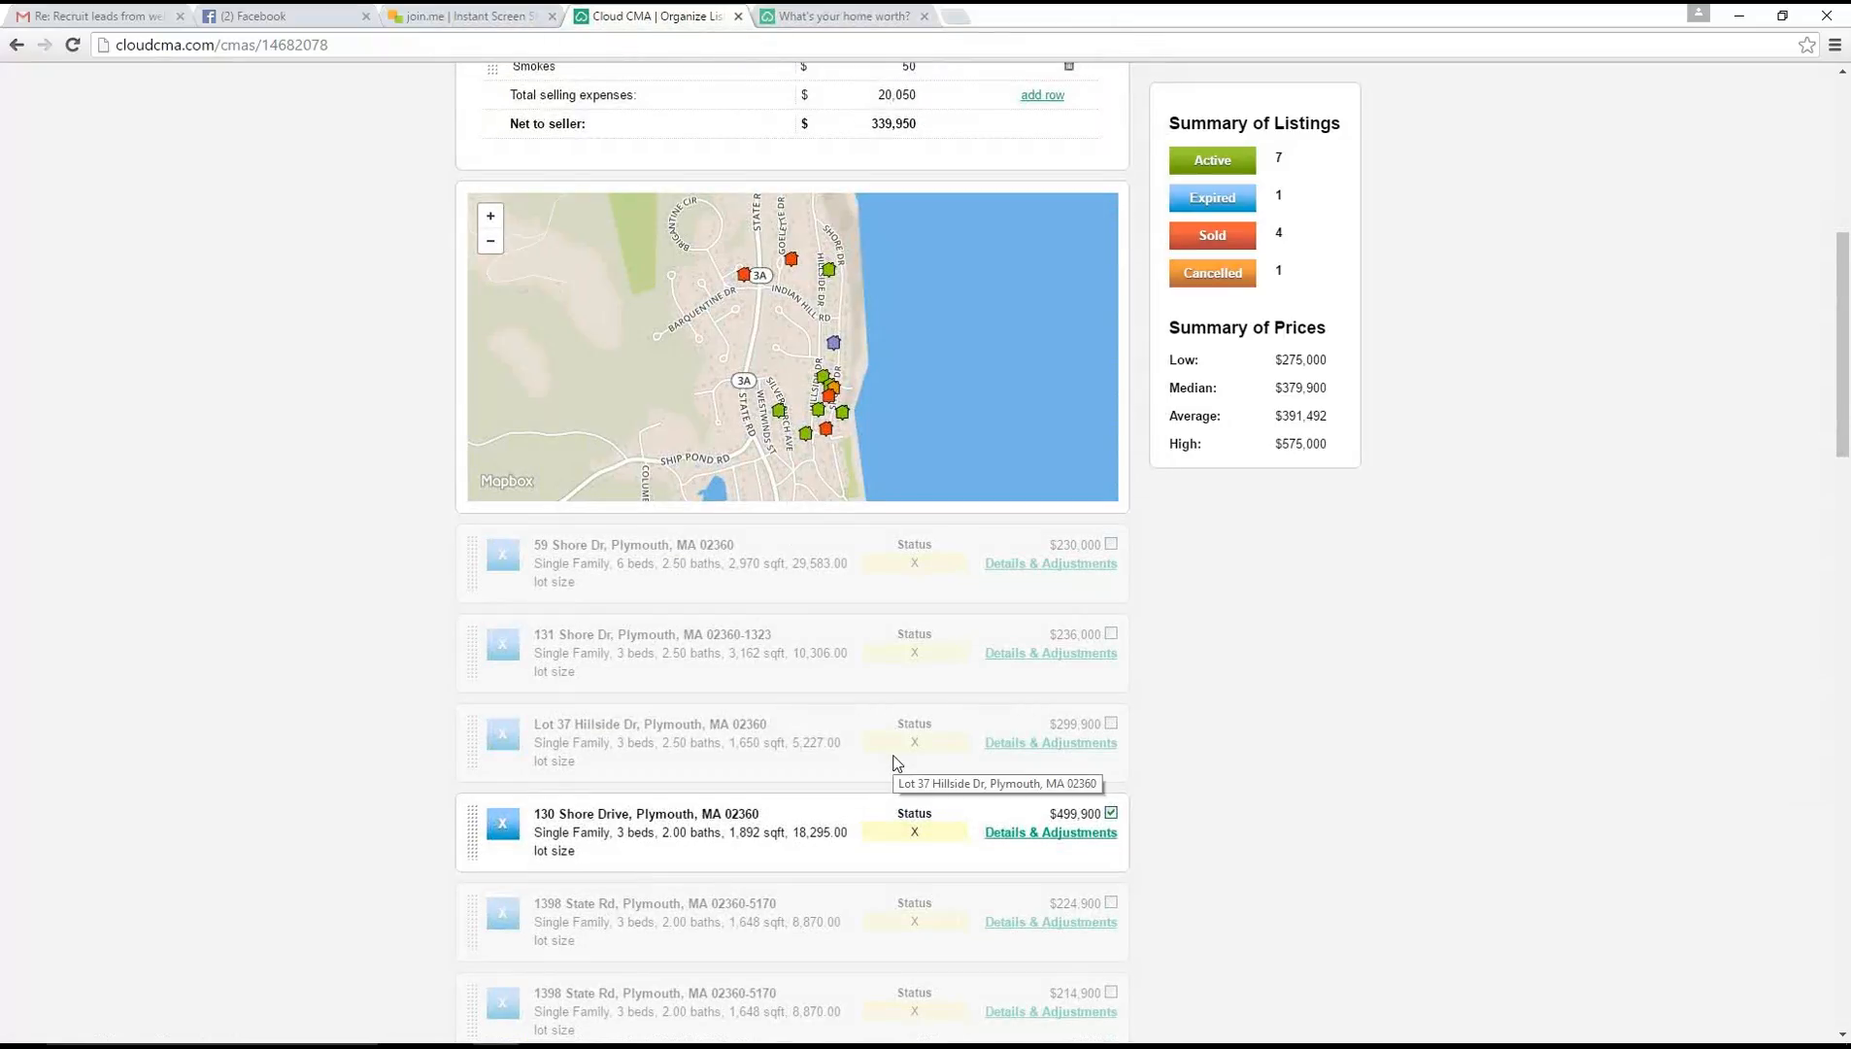
{"action": "scroll", "coordinate": [893, 762], "scroll_direction": "up", "scroll_amount": 10}
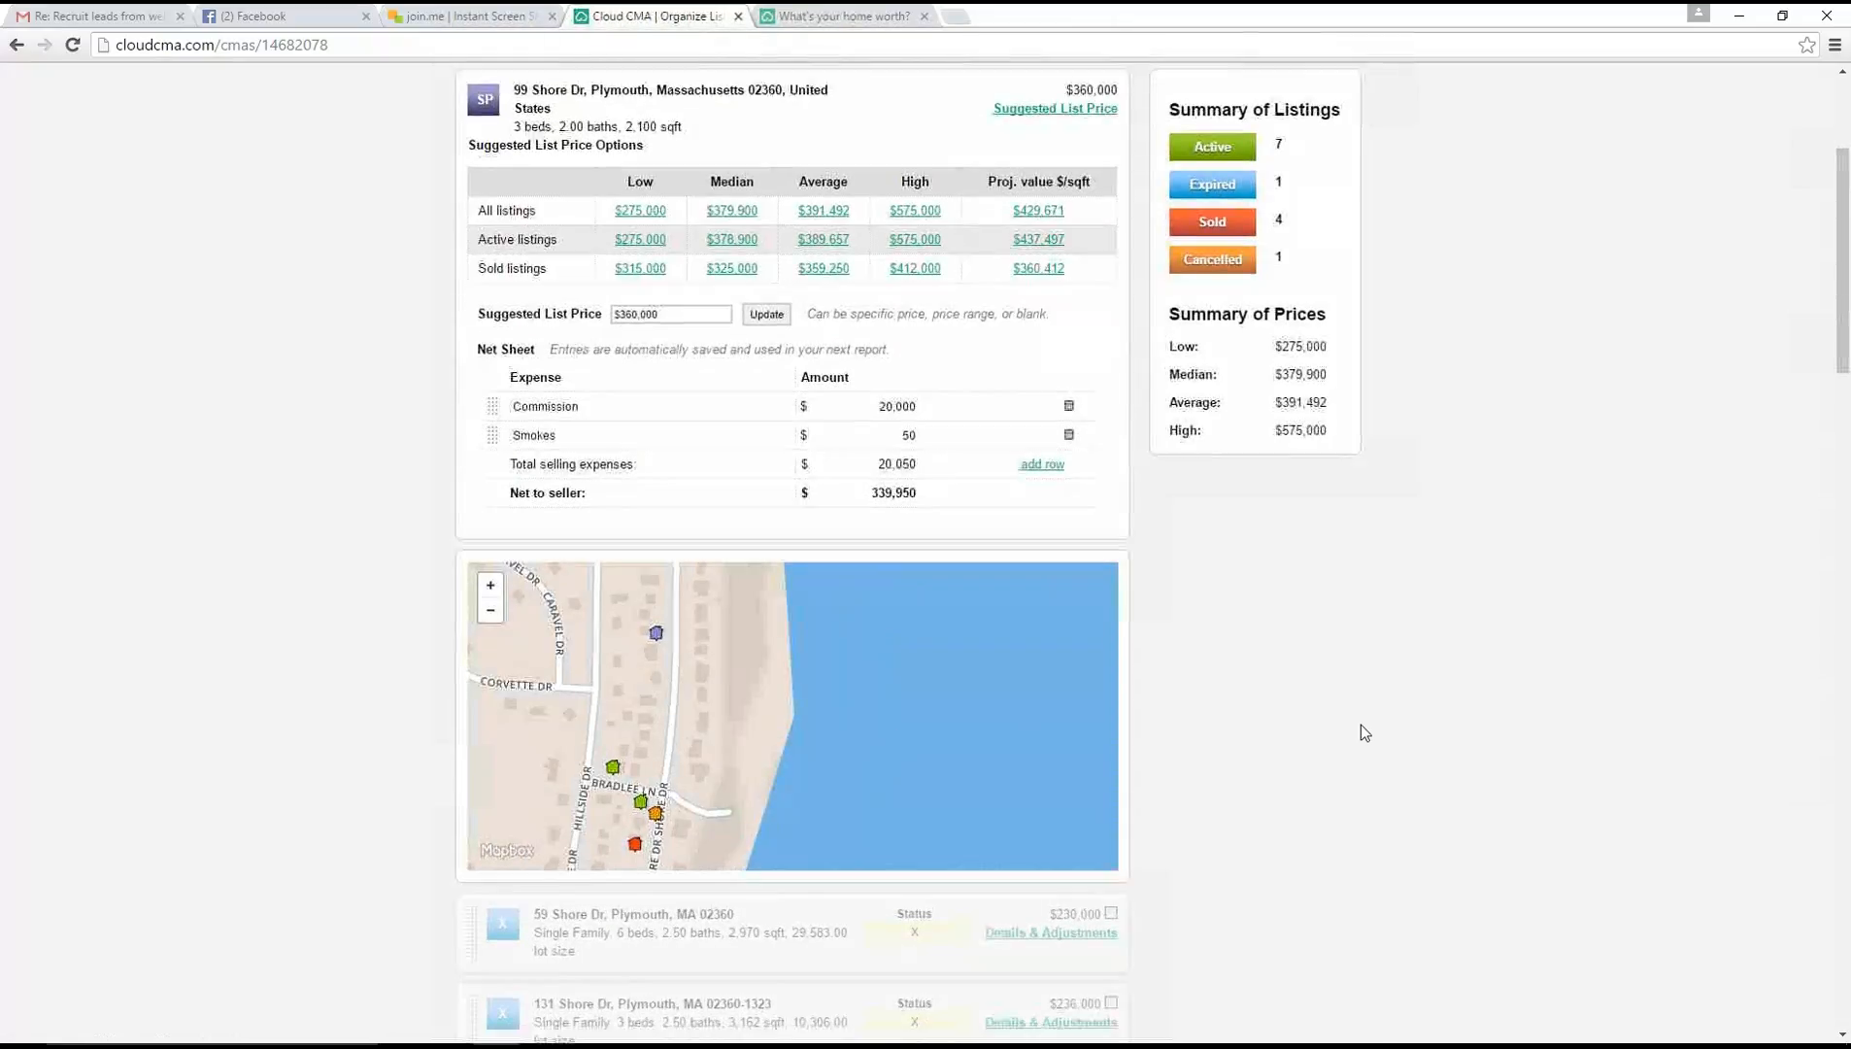
{"action": "scroll", "coordinate": [1361, 725], "scroll_direction": "down", "scroll_amount": 20}
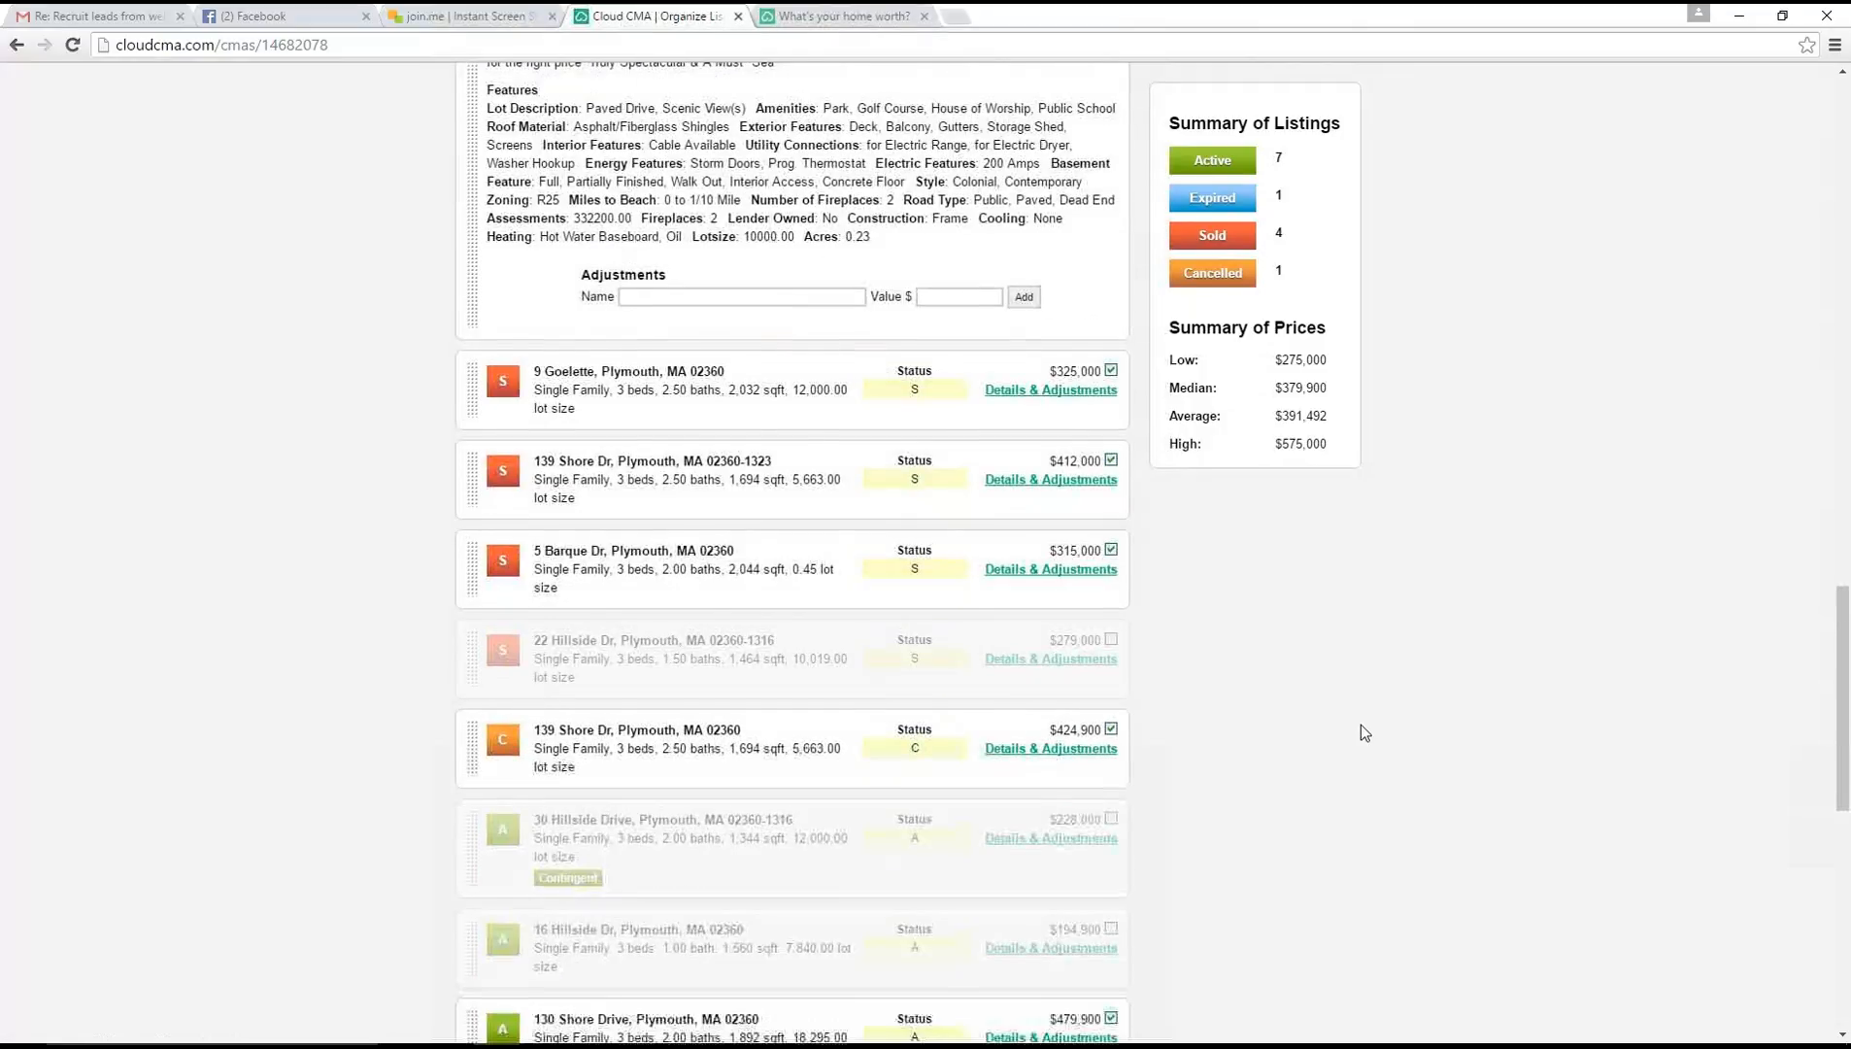
{"action": "scroll", "coordinate": [1361, 725], "scroll_direction": "down", "scroll_amount": 10}
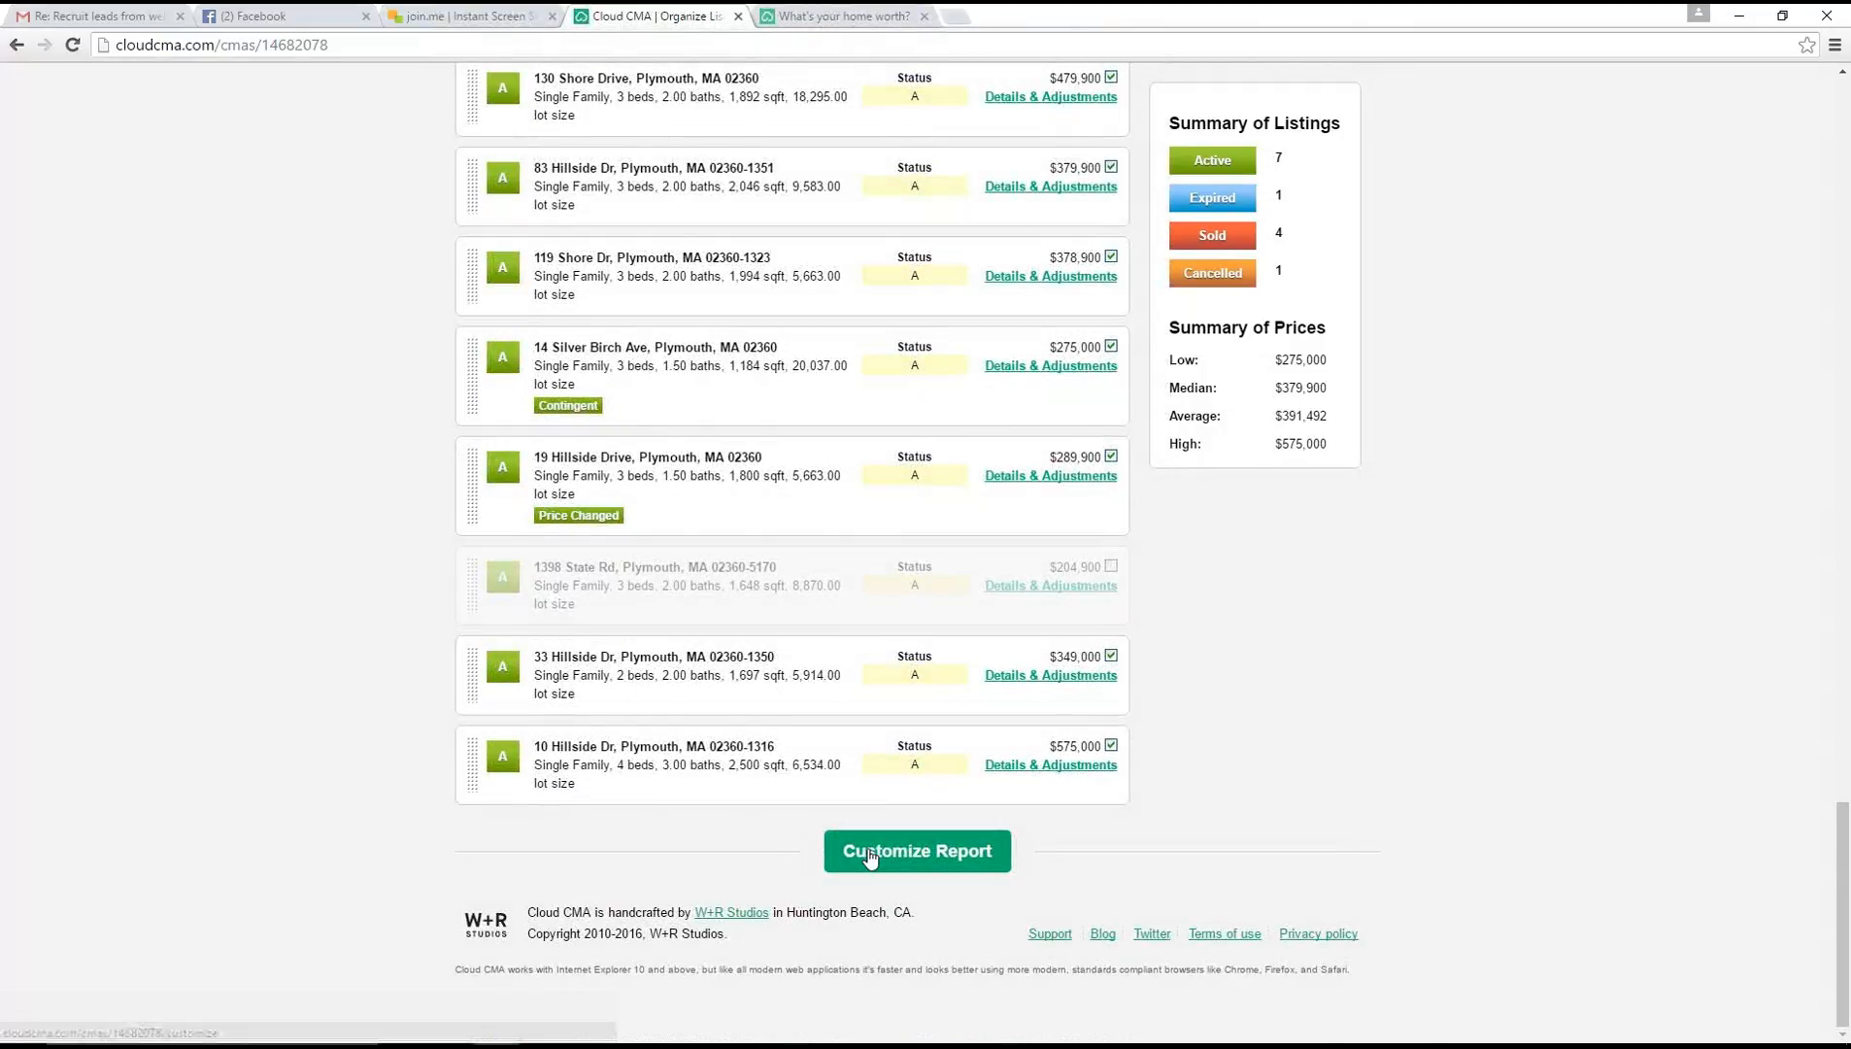
{"action": "scroll", "coordinate": [1364, 779], "scroll_direction": "up", "scroll_amount": 15}
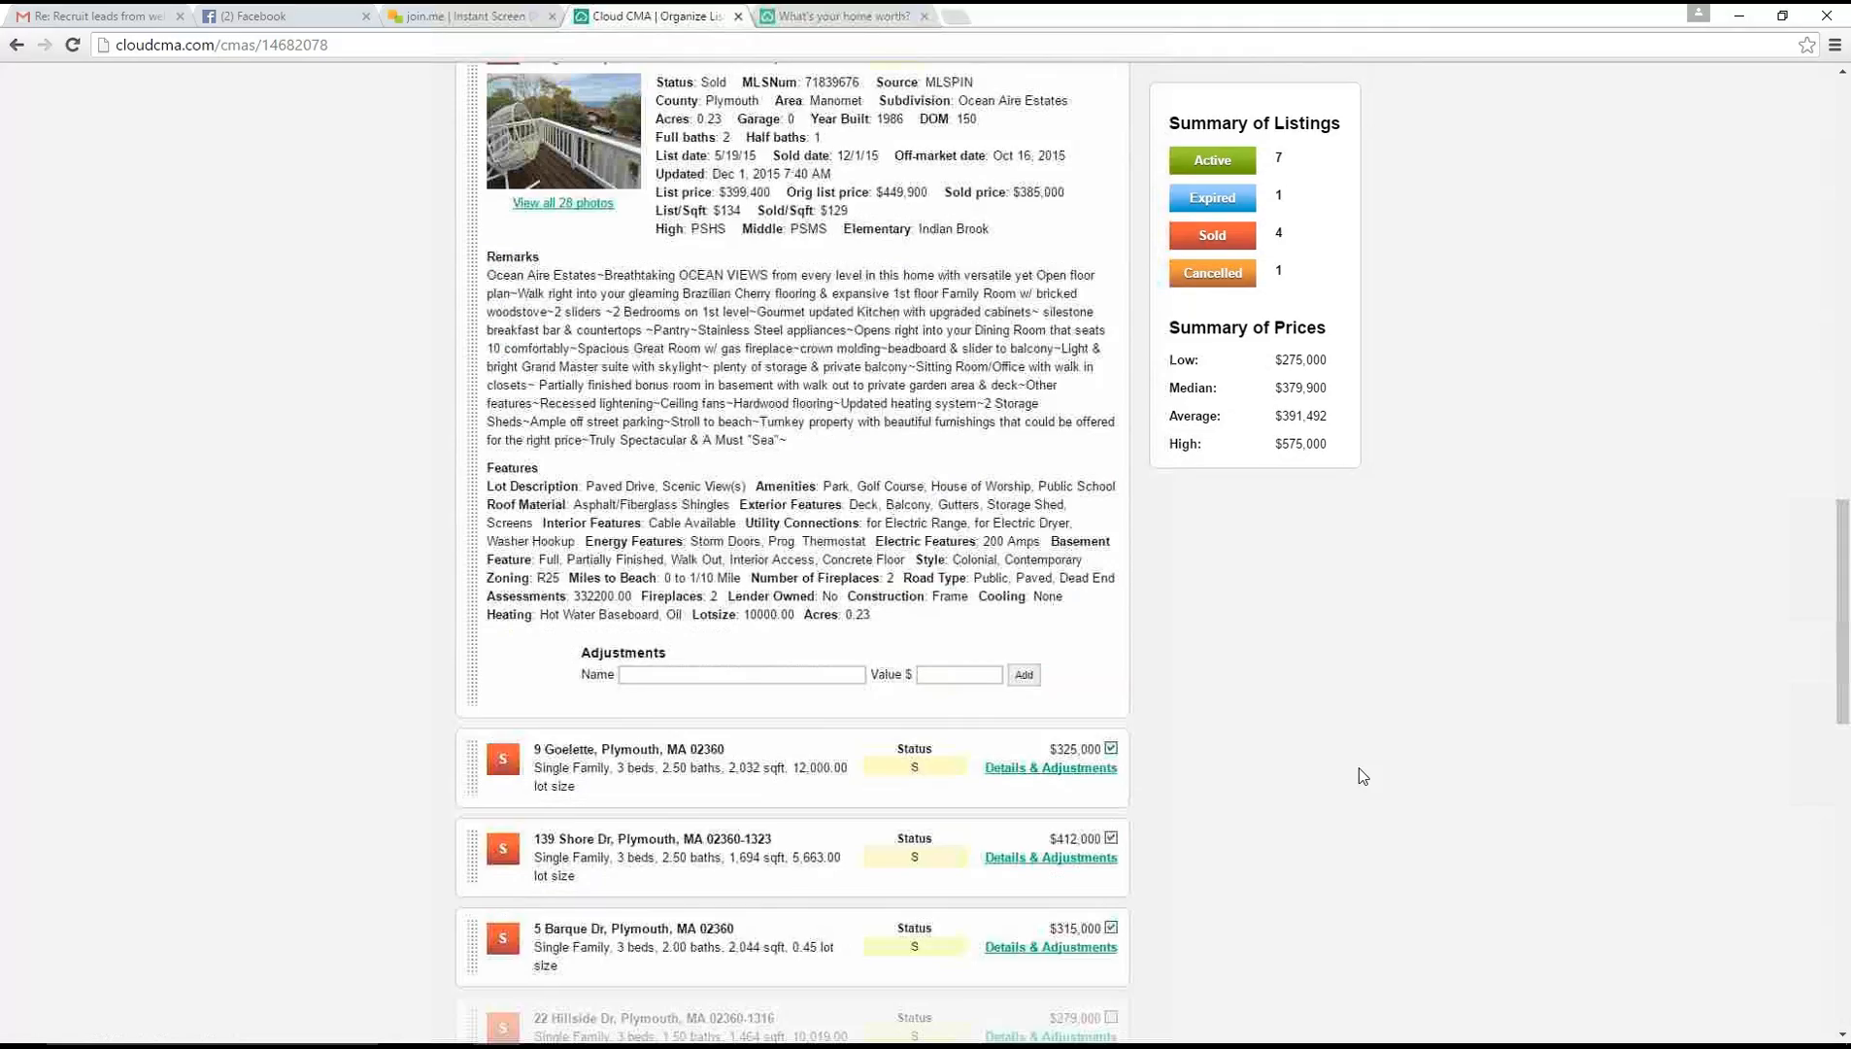
{"action": "scroll", "coordinate": [1361, 773], "scroll_direction": "up", "scroll_amount": 15}
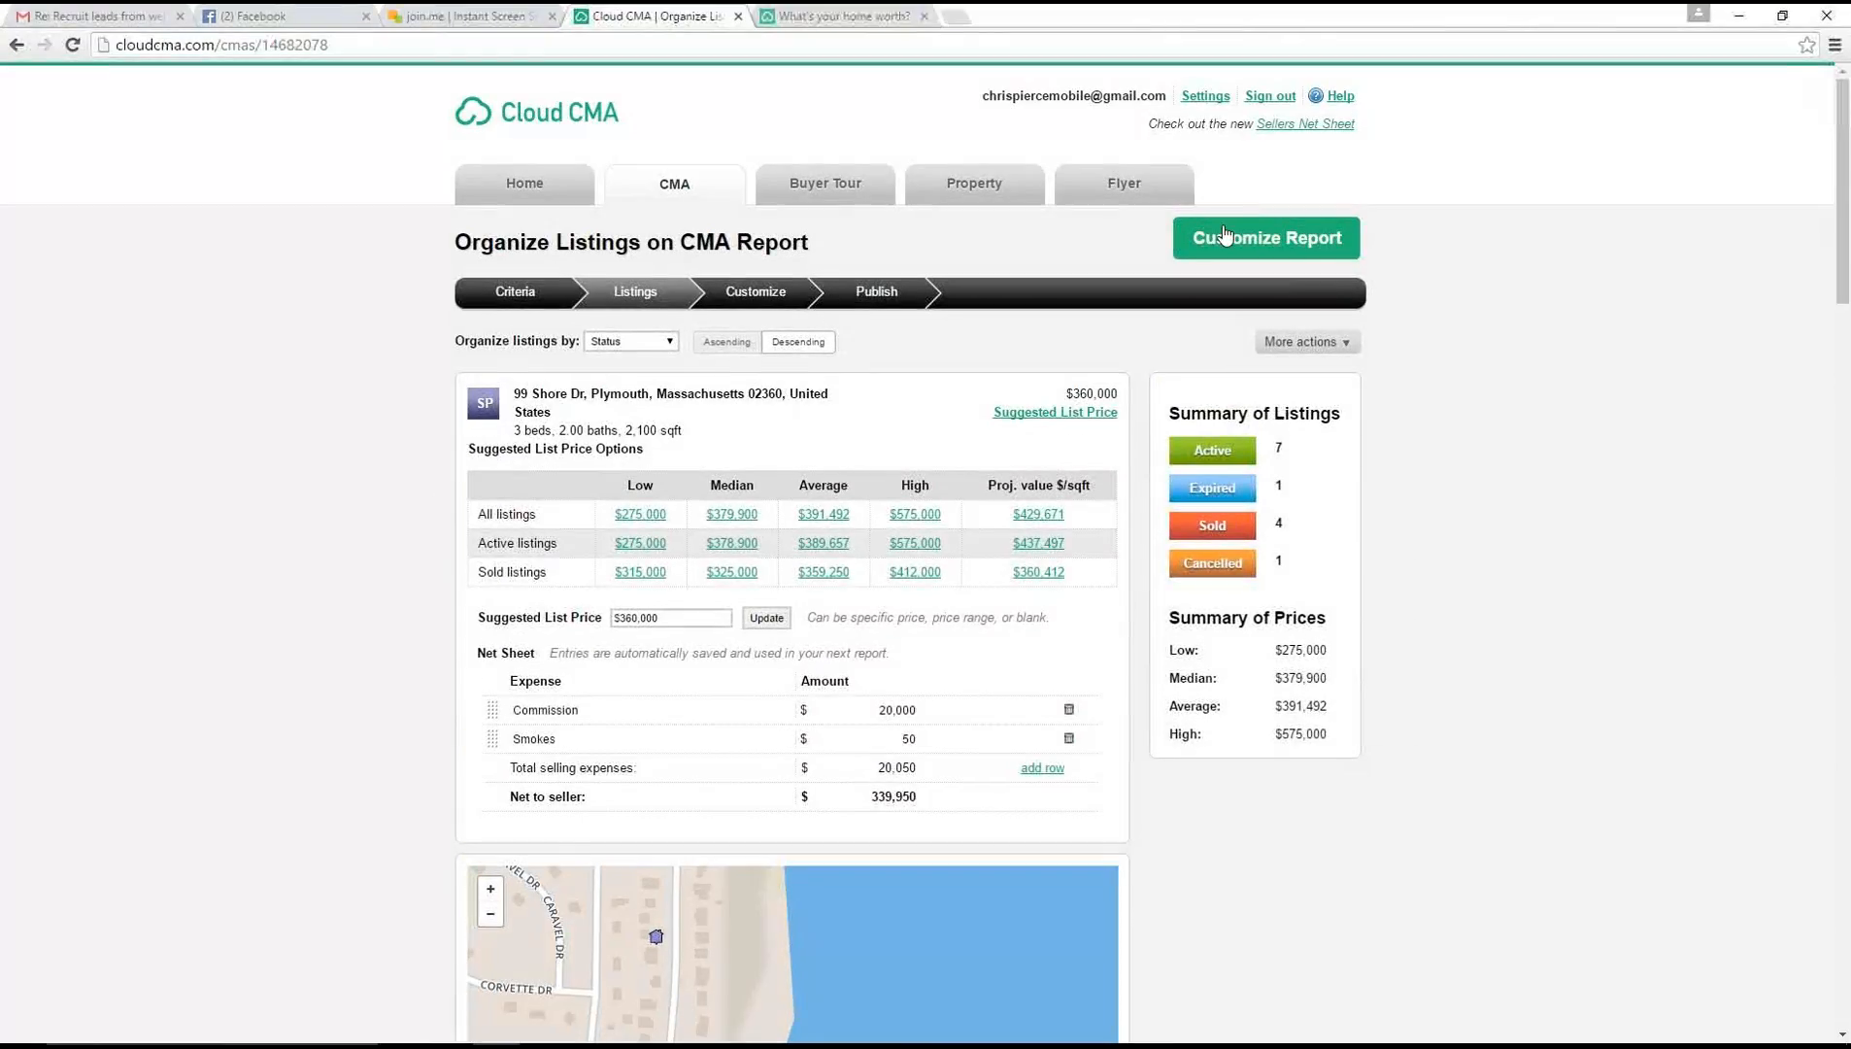
{"action": "left_click", "coordinate": [1225, 237]}
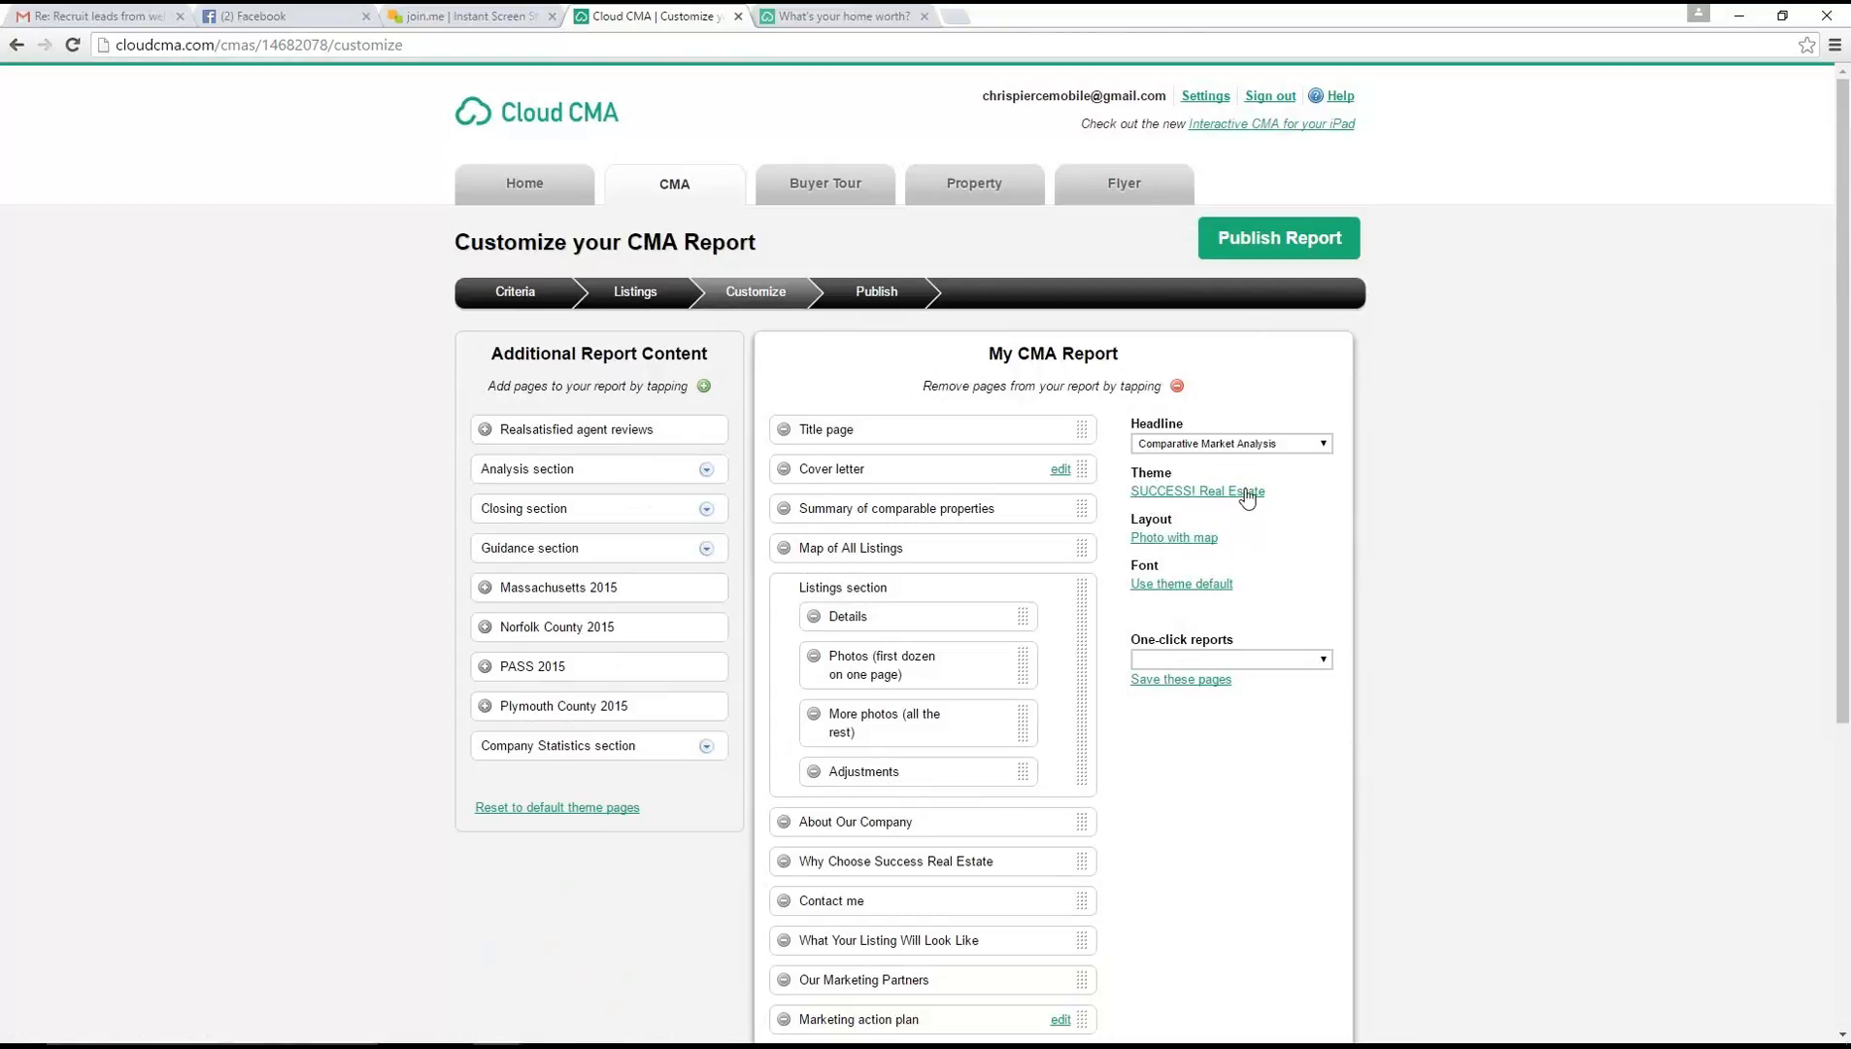
View the available report themes and page layouts without changing the current selections
{"action": "left_click", "coordinate": [1195, 493]}
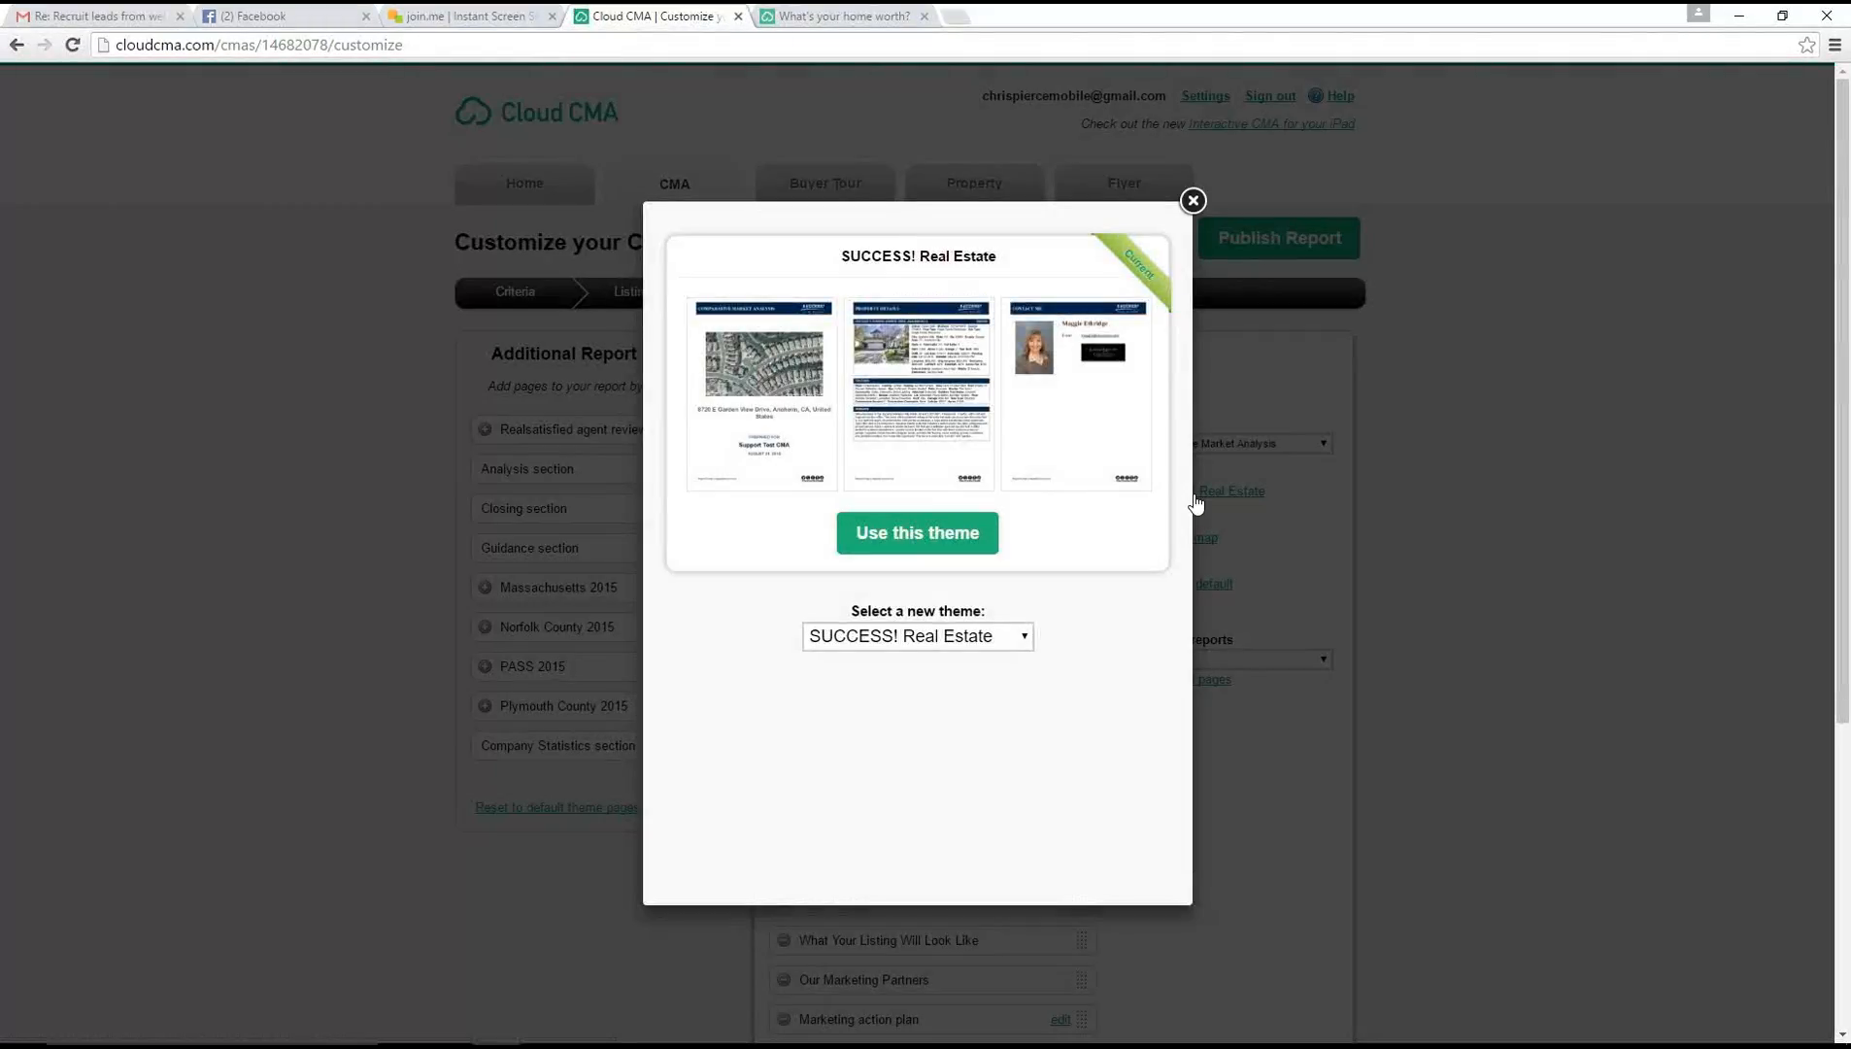
{"action": "left_click", "coordinate": [1021, 639]}
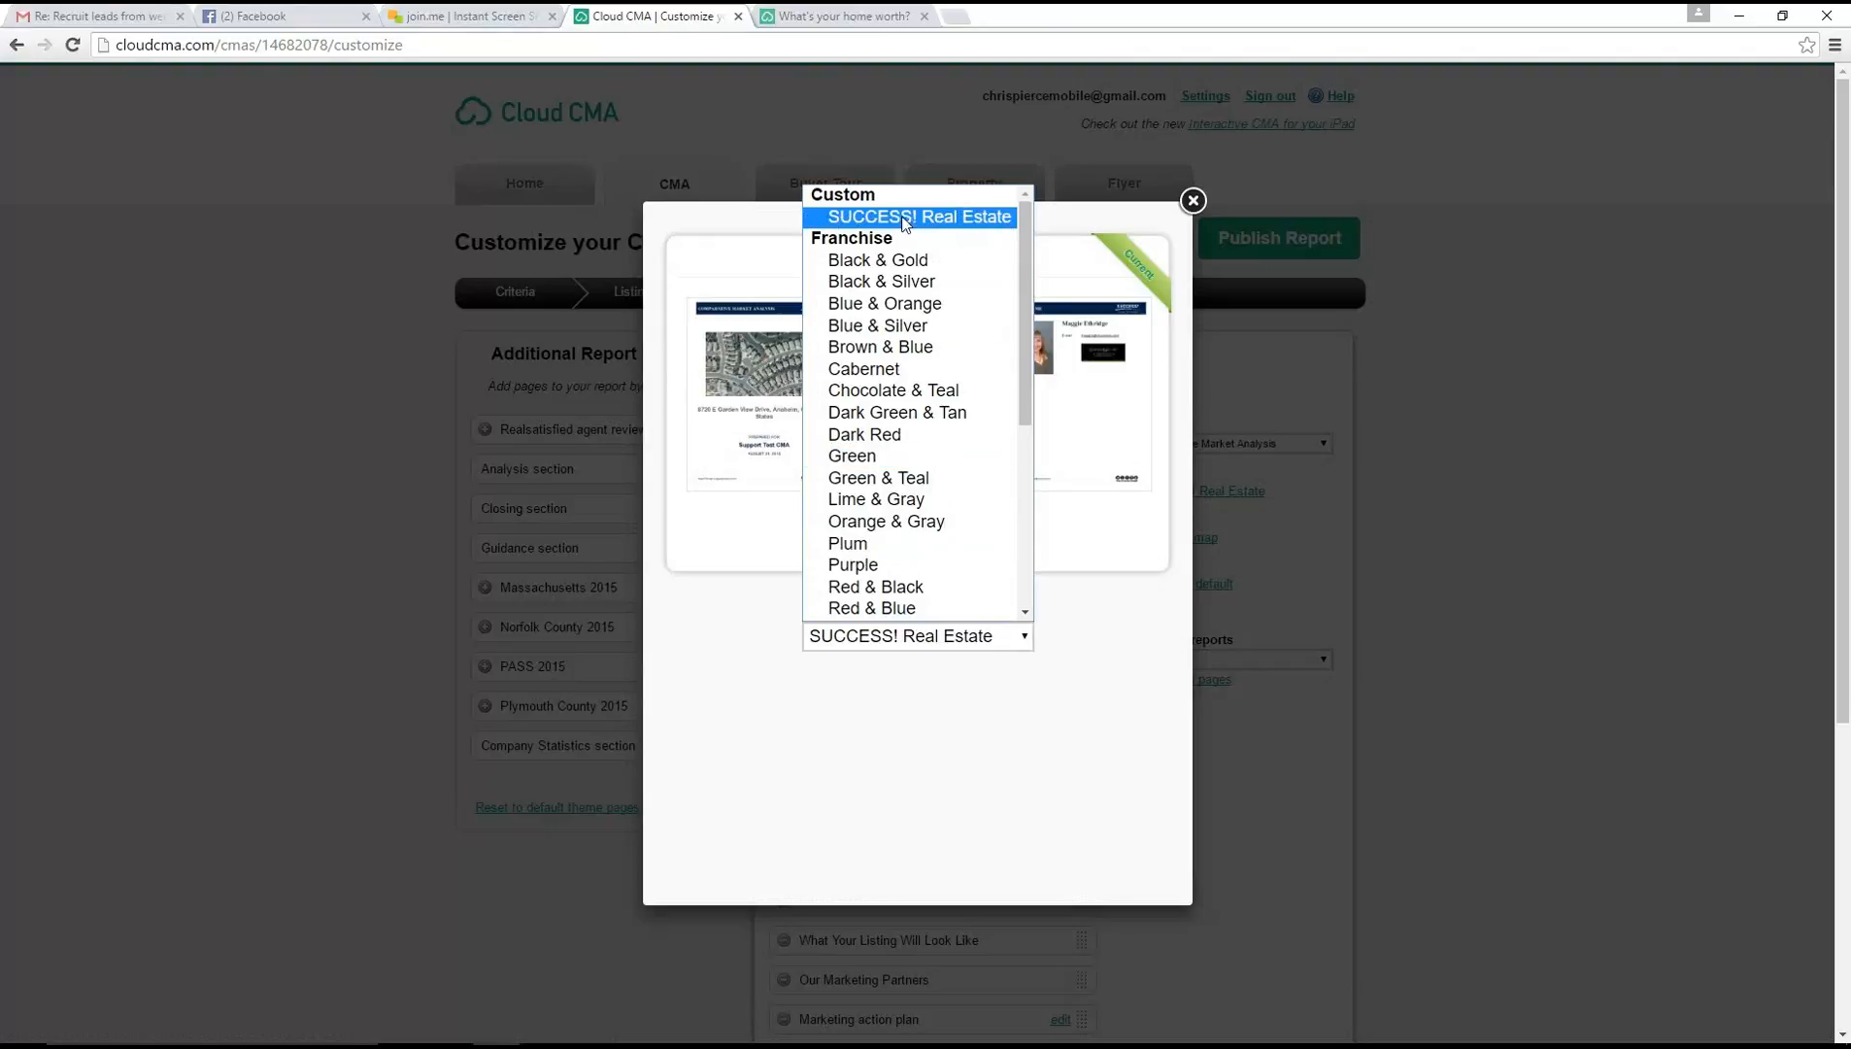
{"action": "left_click", "coordinate": [1191, 200]}
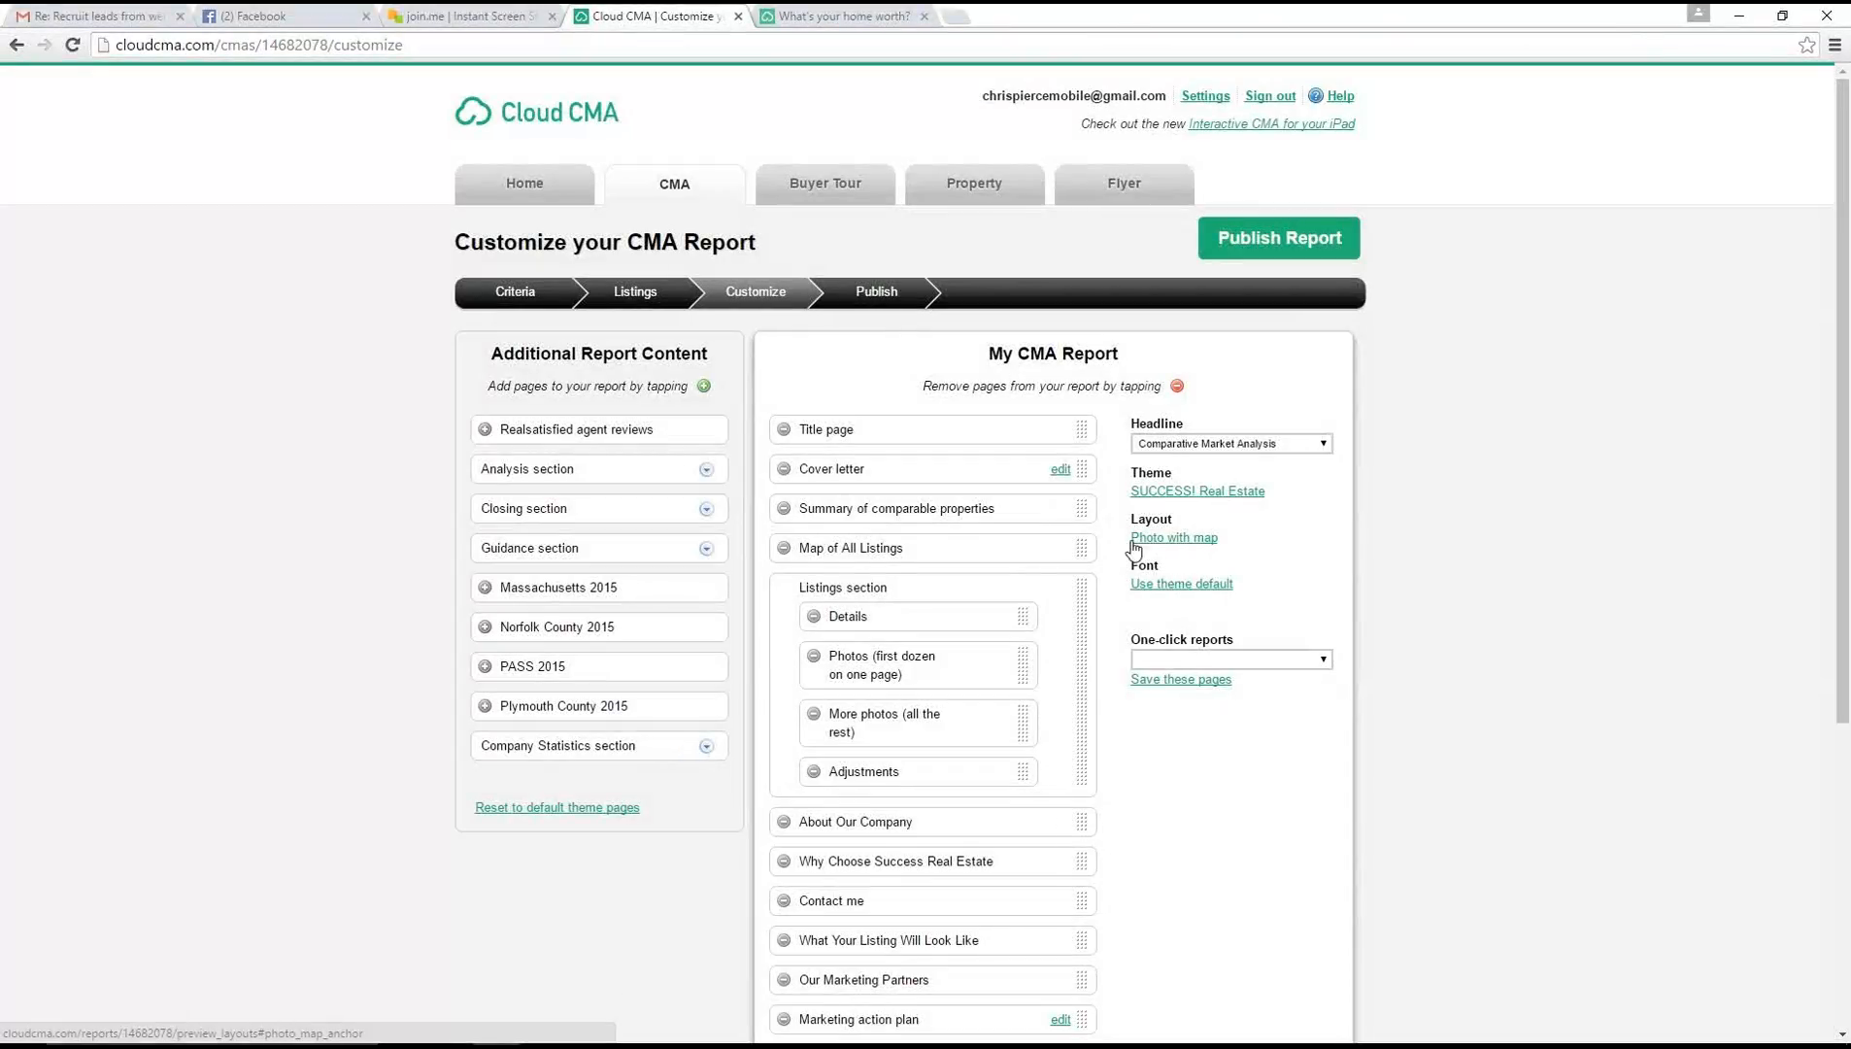
{"action": "left_click", "coordinate": [1184, 535]}
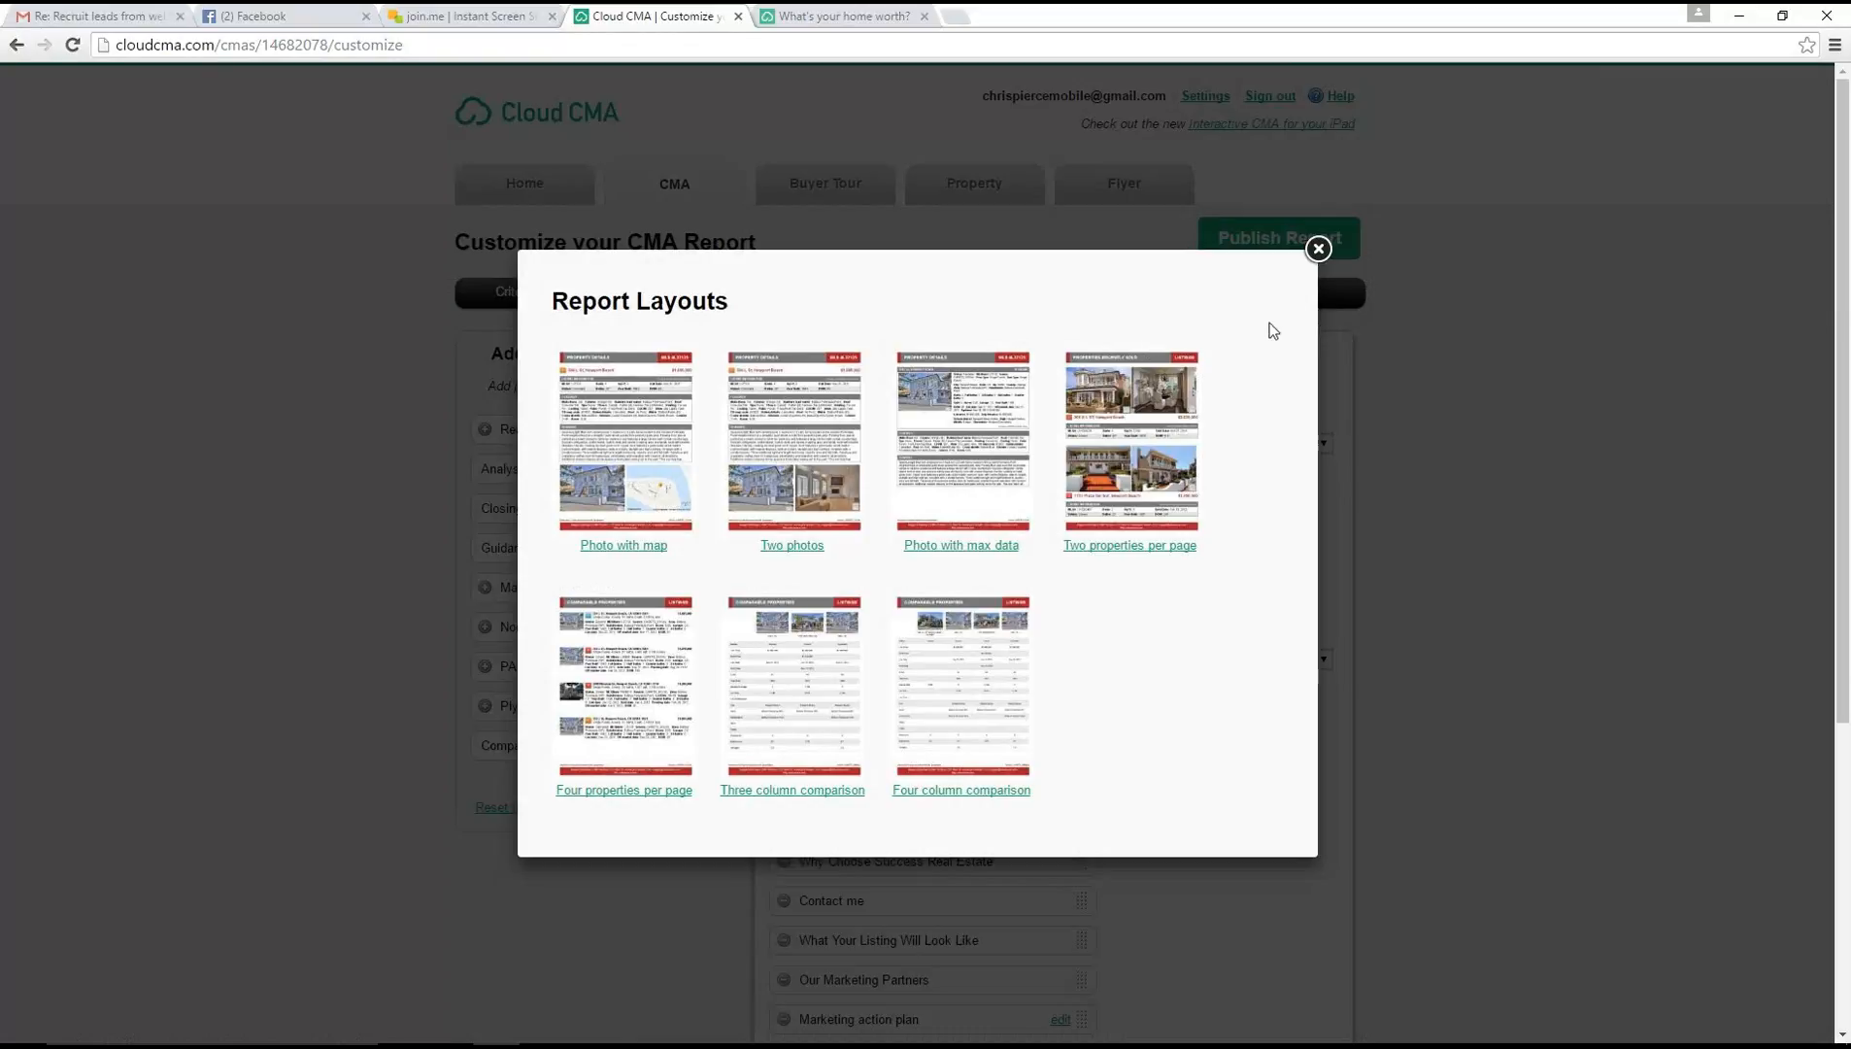
{"action": "left_click", "coordinate": [1316, 251]}
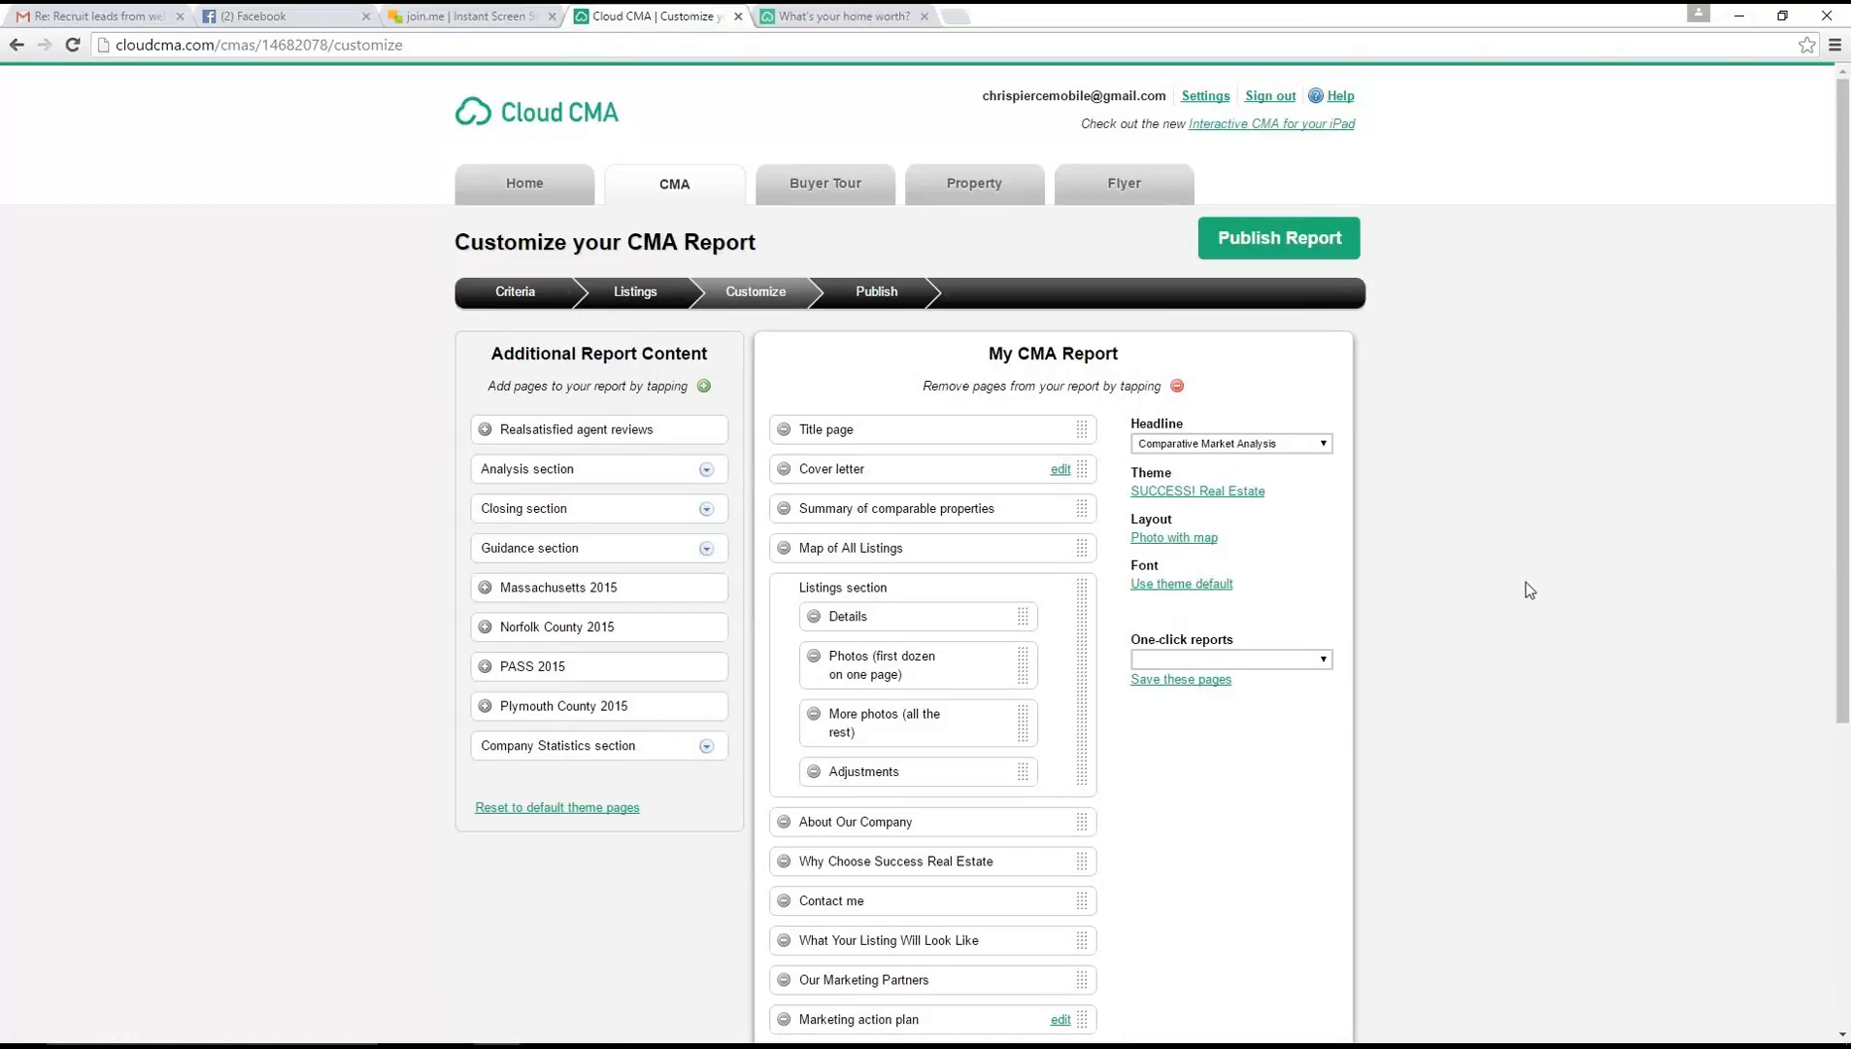
Examine the one-click report presets and the list of pages included in the CMA report
{"action": "scroll", "coordinate": [1526, 587], "scroll_direction": "down", "scroll_amount": 2}
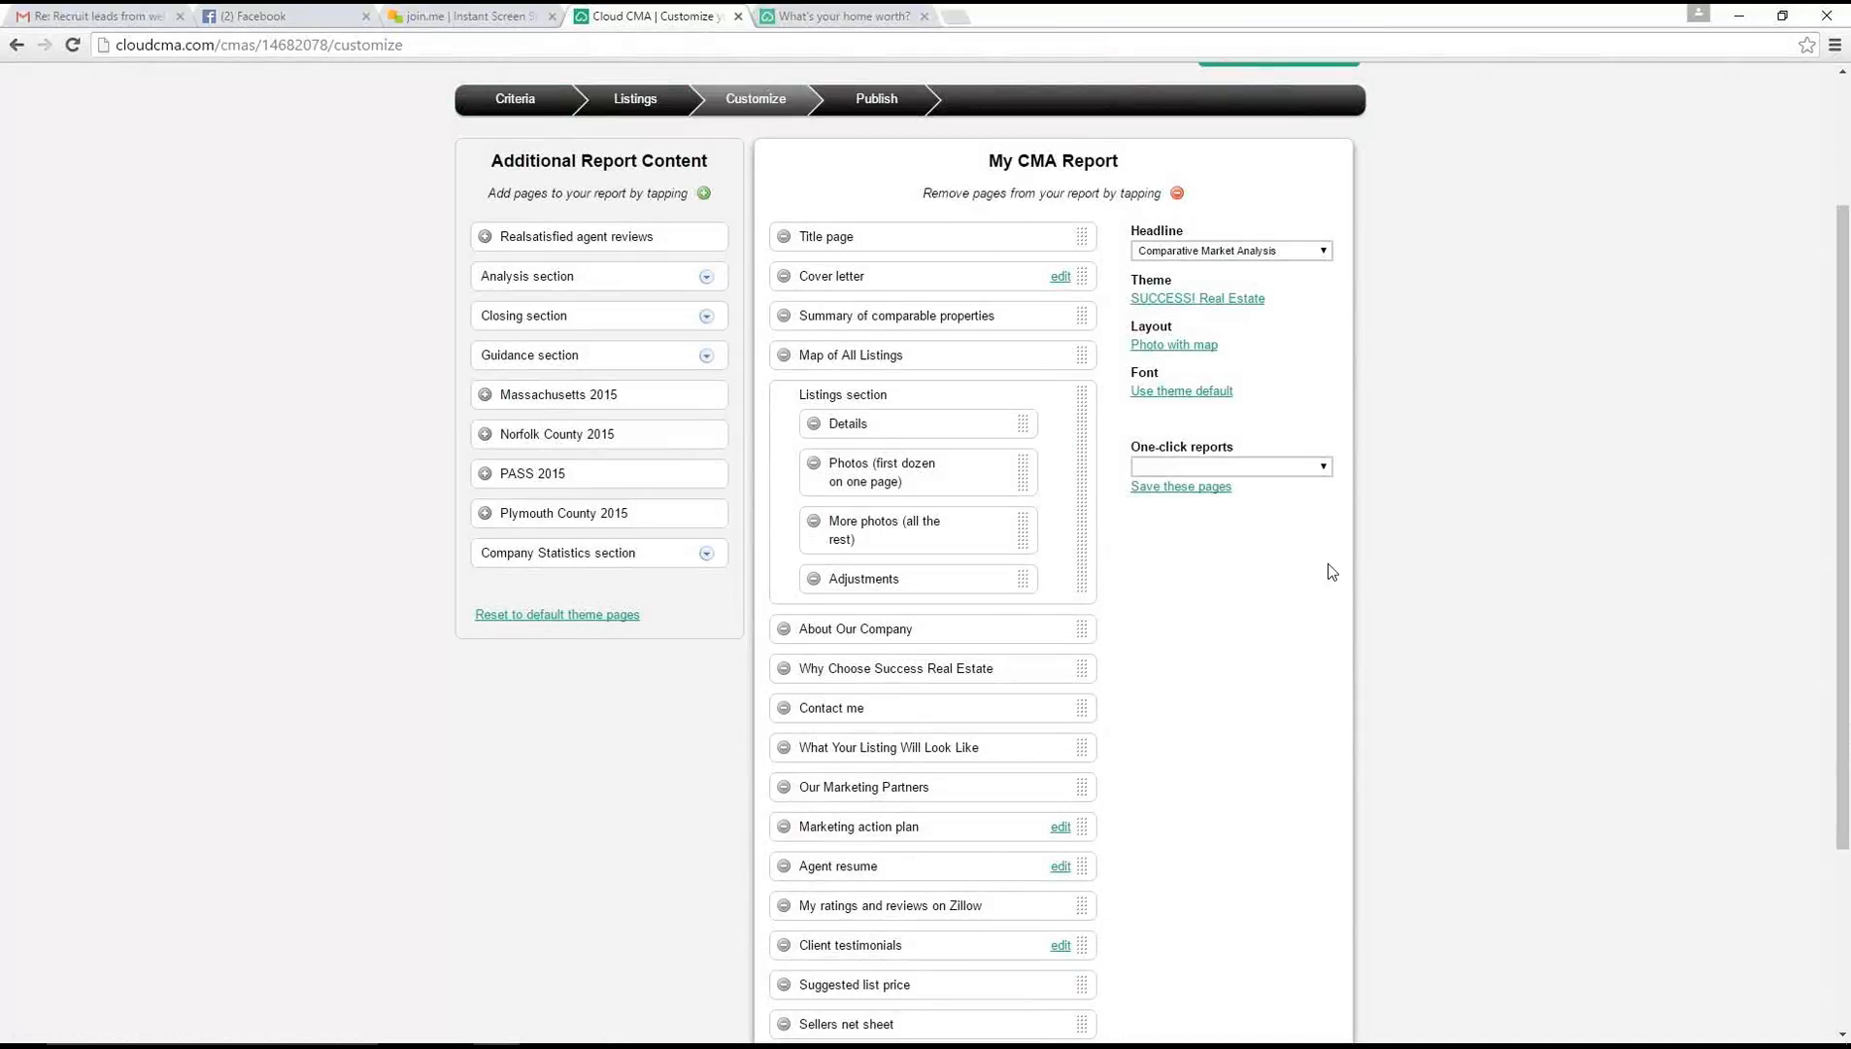
{"action": "left_click", "coordinate": [1297, 476]}
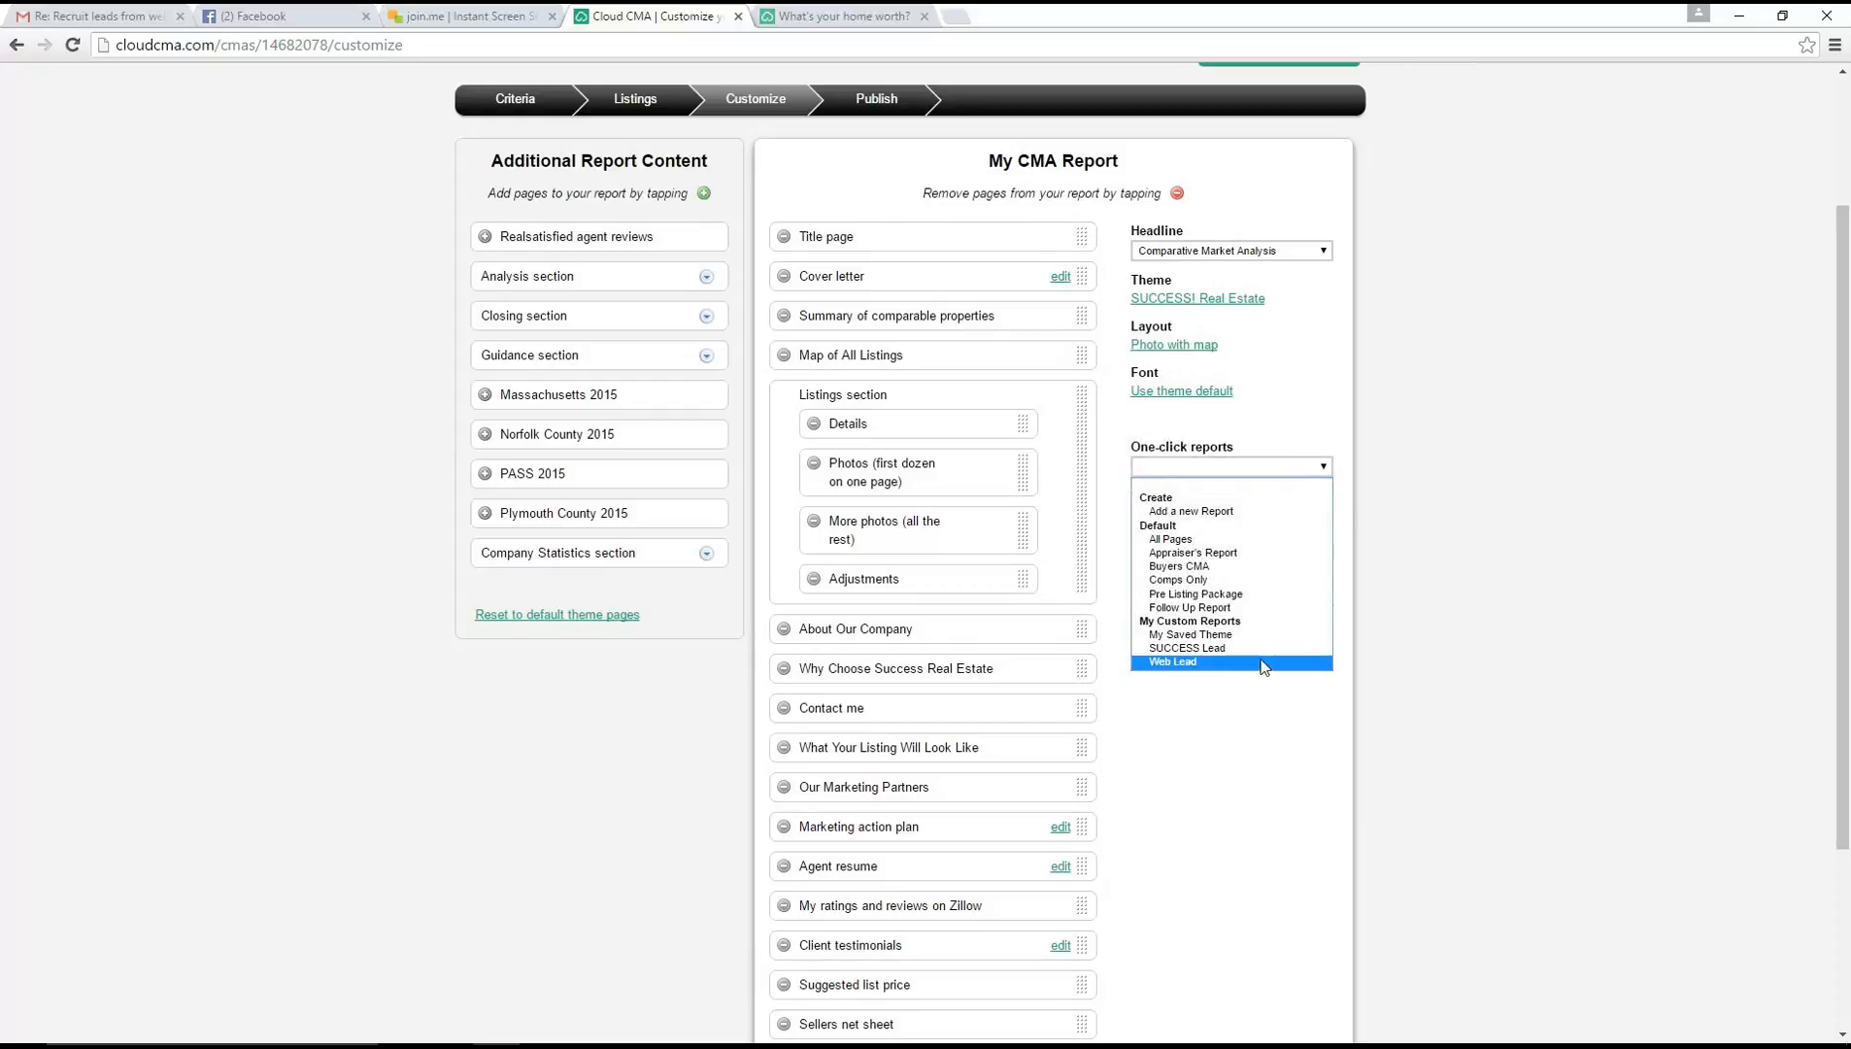
{"action": "left_click", "coordinate": [1167, 783]}
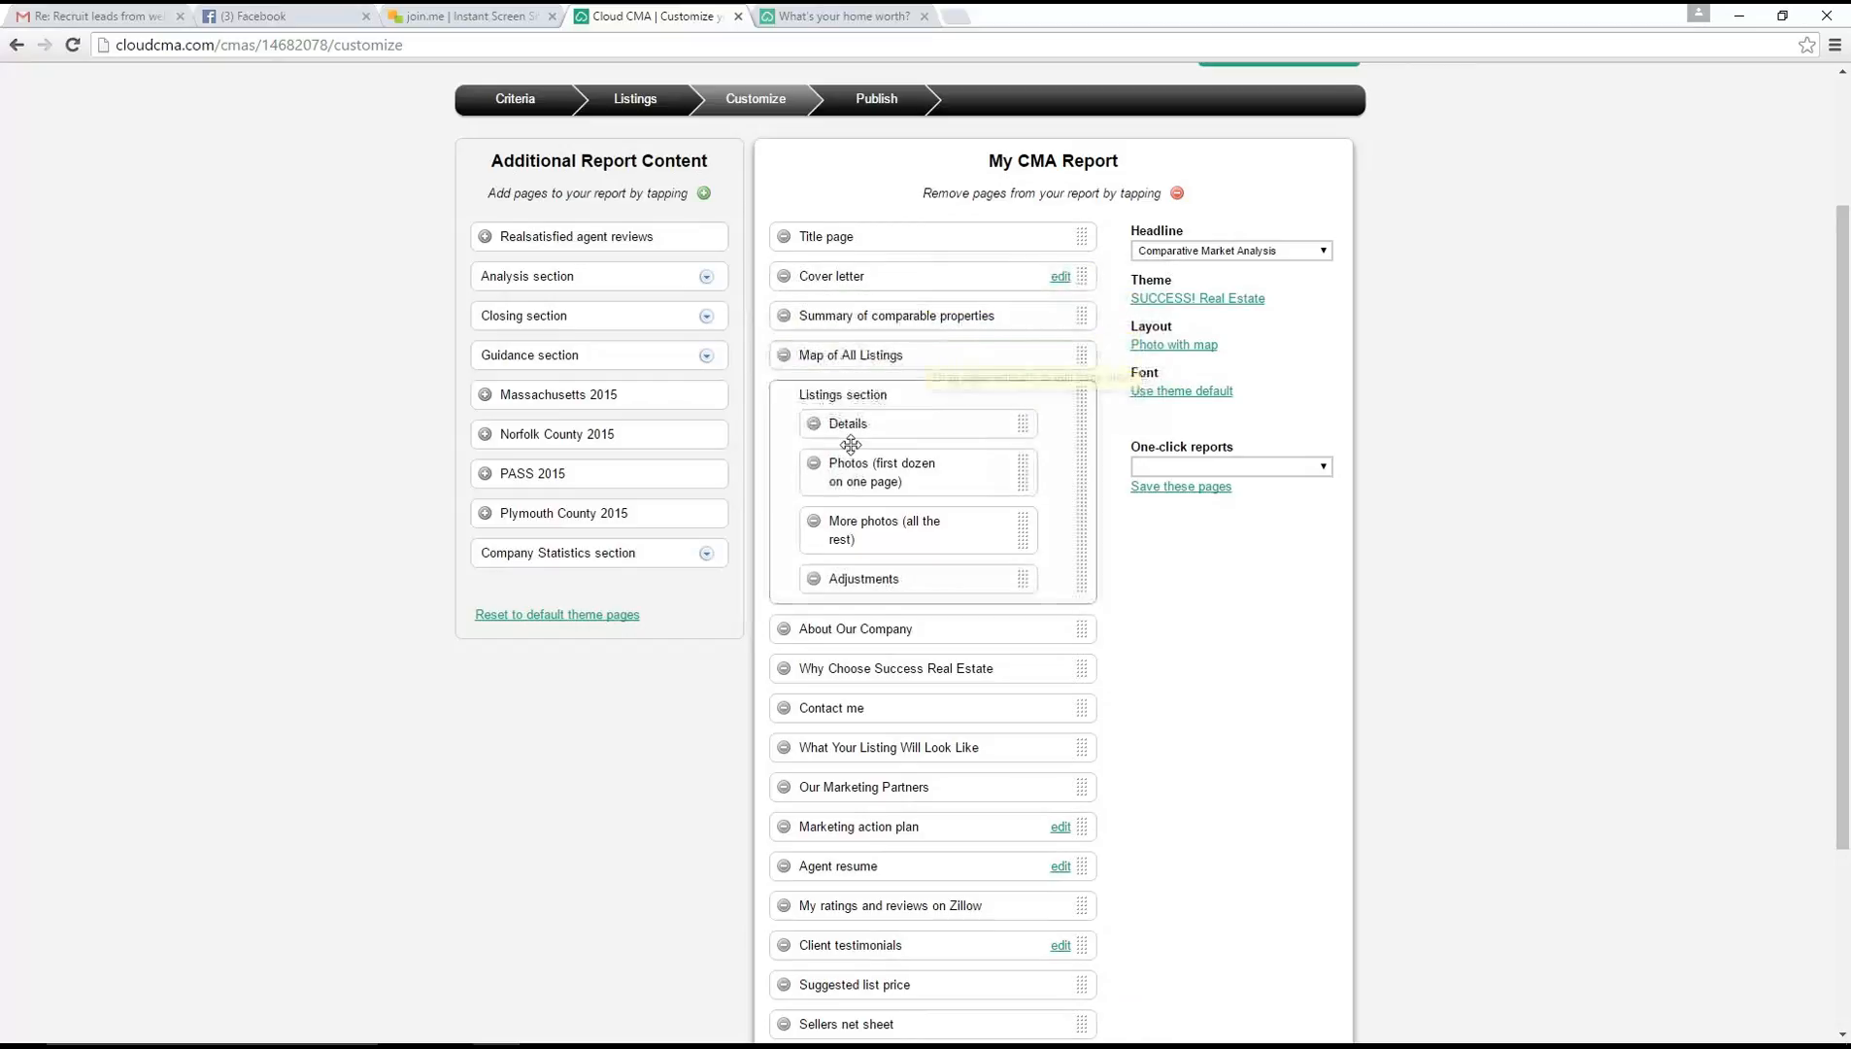
{"action": "scroll", "coordinate": [1015, 701], "scroll_direction": "down", "scroll_amount": 2}
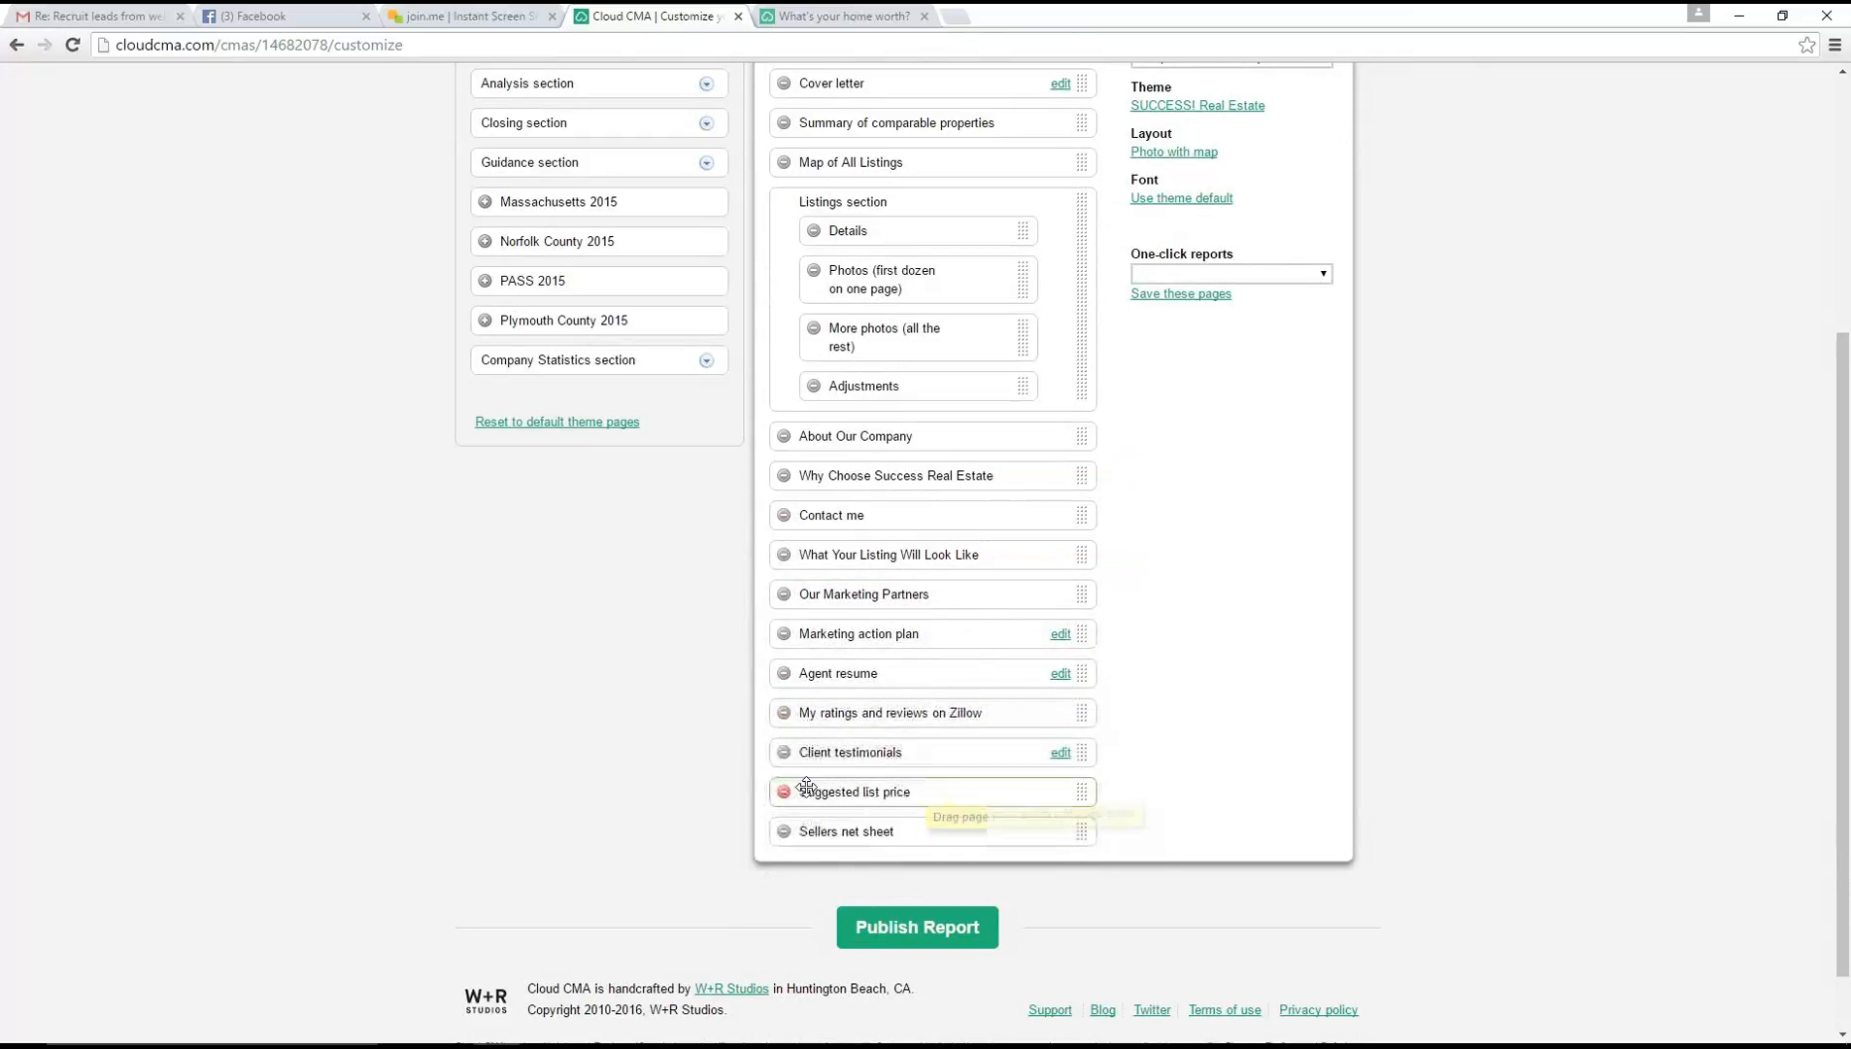
{"action": "scroll", "coordinate": [1218, 769], "scroll_direction": "up", "scroll_amount": 2}
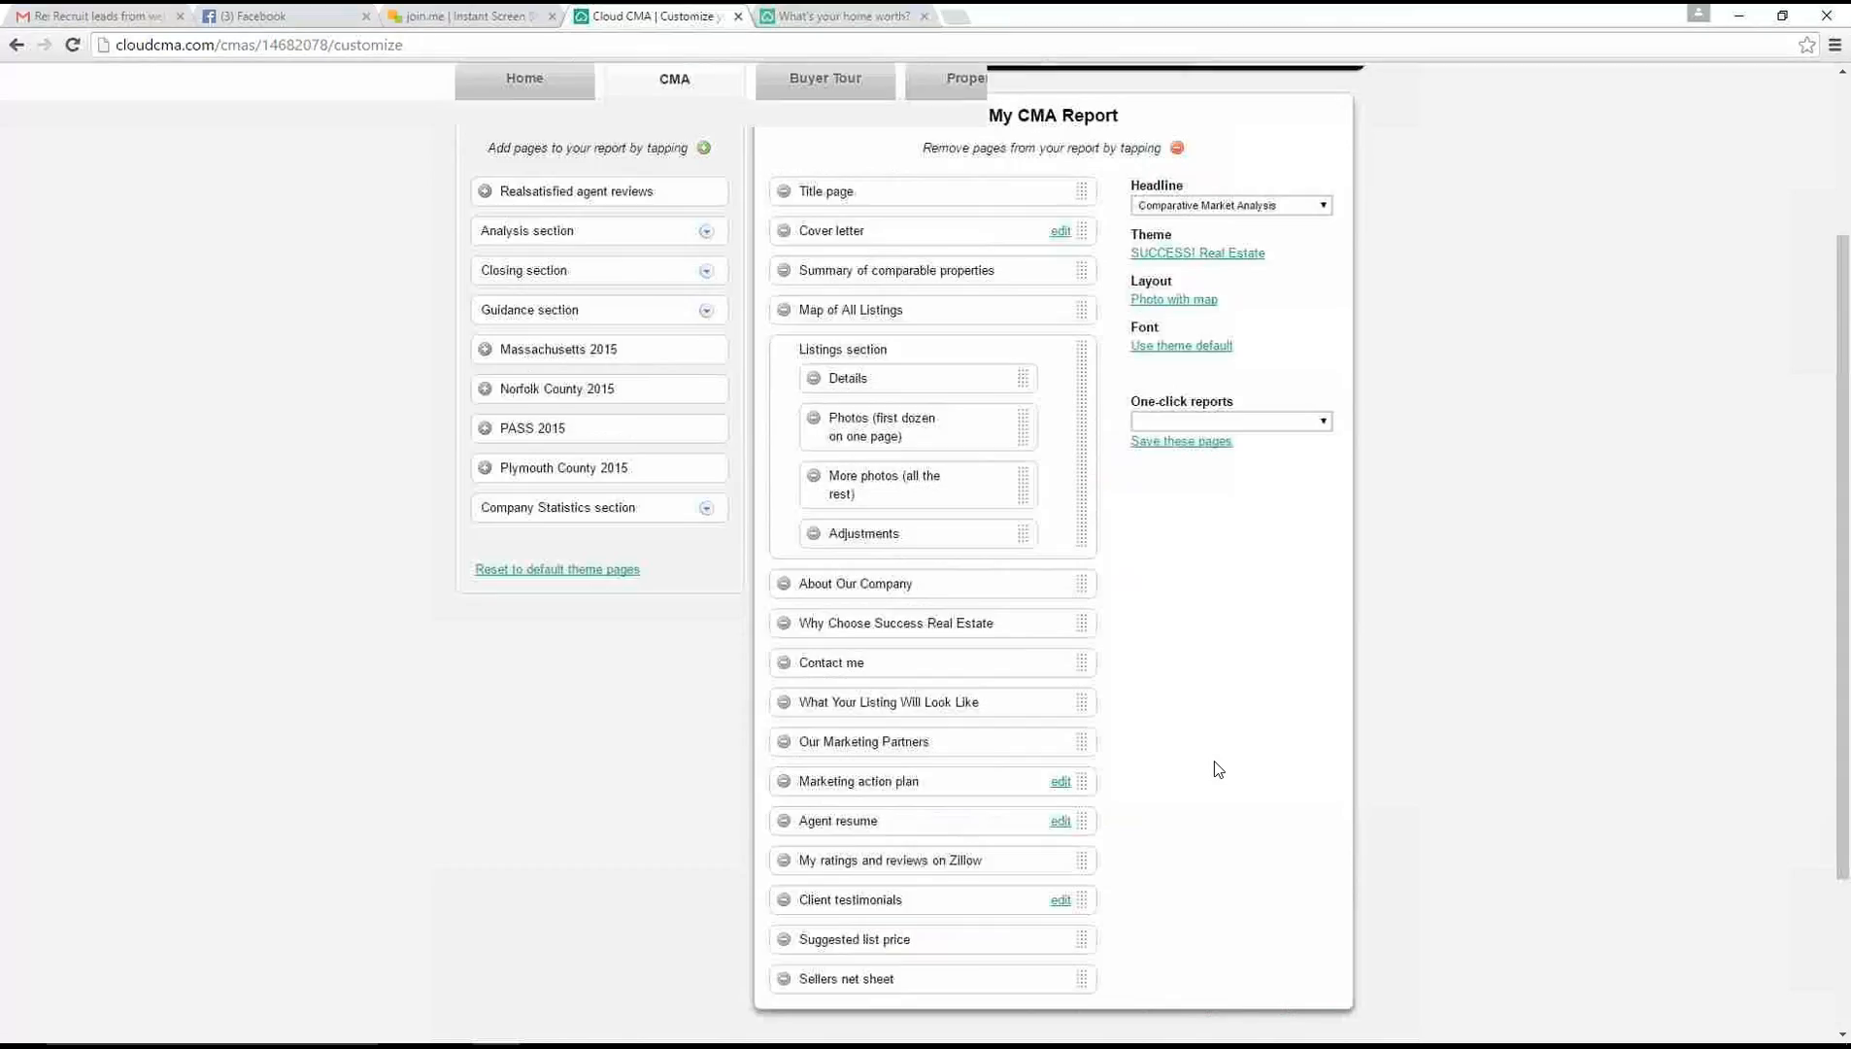
{"action": "scroll", "coordinate": [1218, 769], "scroll_direction": "up", "scroll_amount": 1}
{"action": "scroll", "coordinate": [1214, 768], "scroll_direction": "down", "scroll_amount": 3}
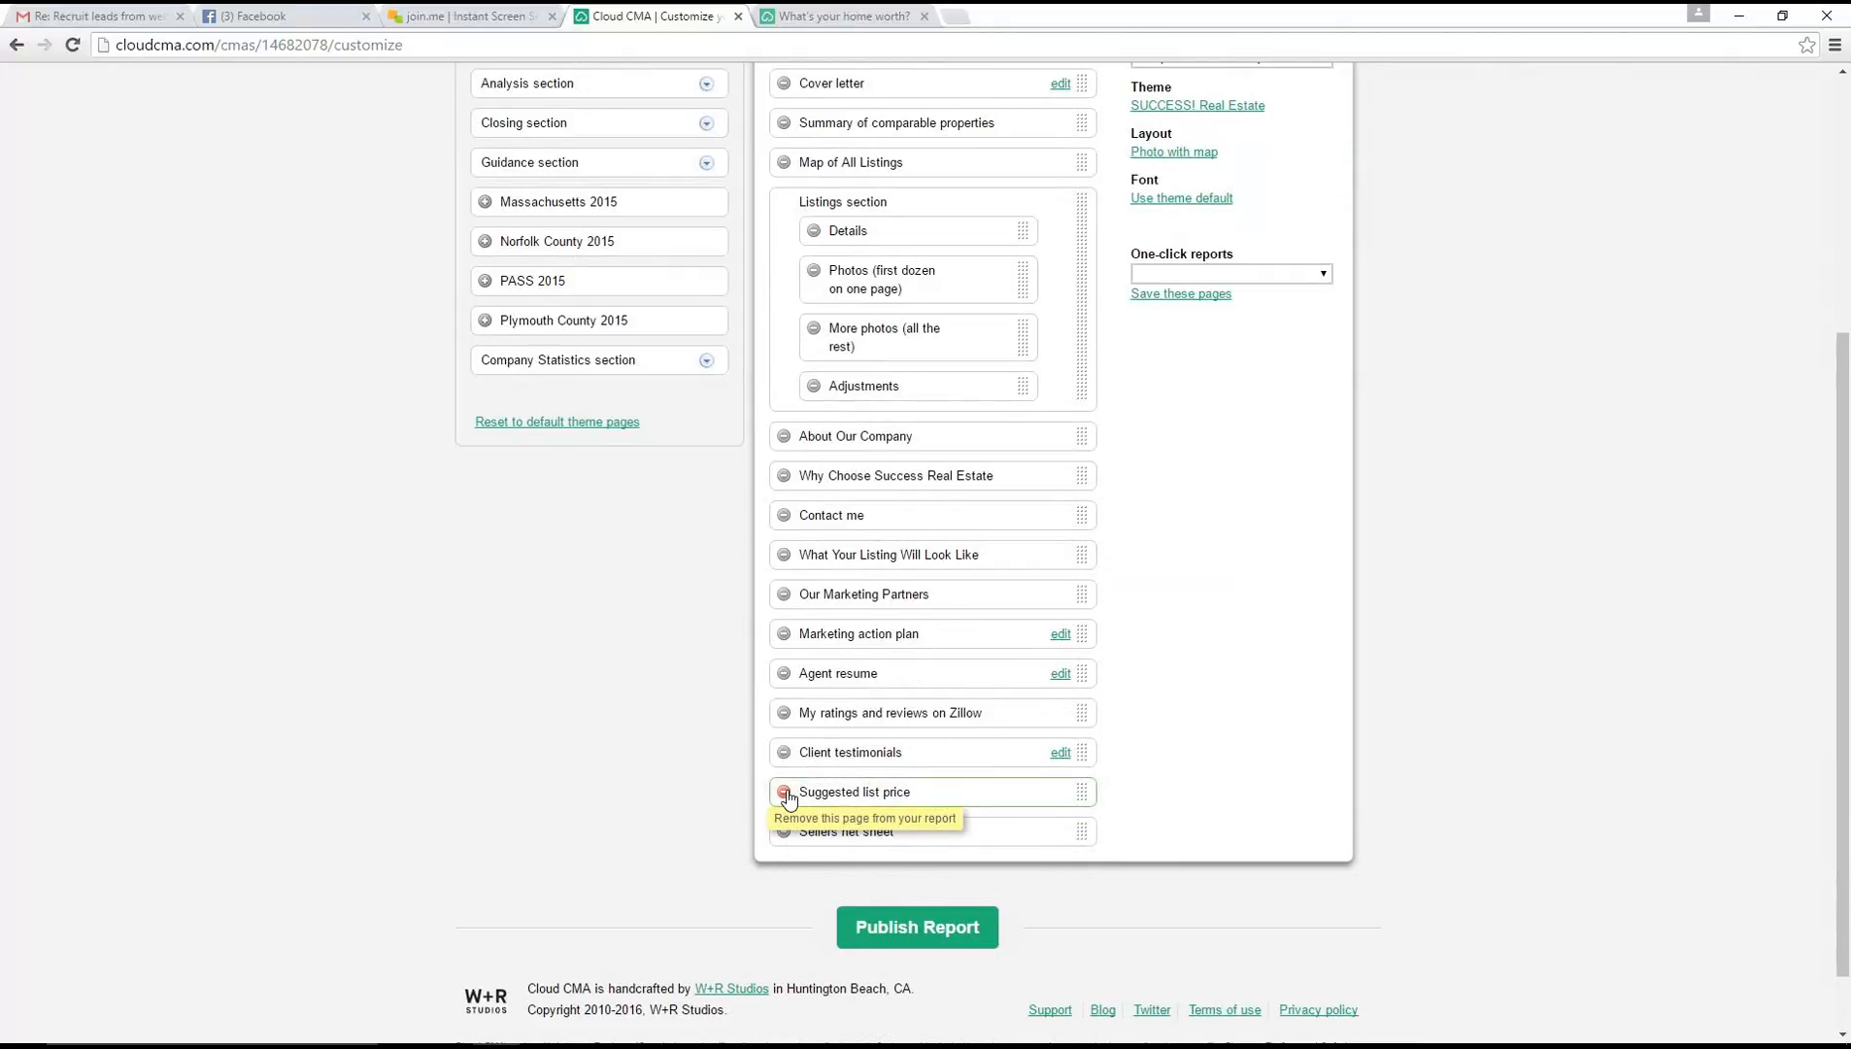
{"action": "scroll", "coordinate": [744, 762], "scroll_direction": "up", "scroll_amount": 4}
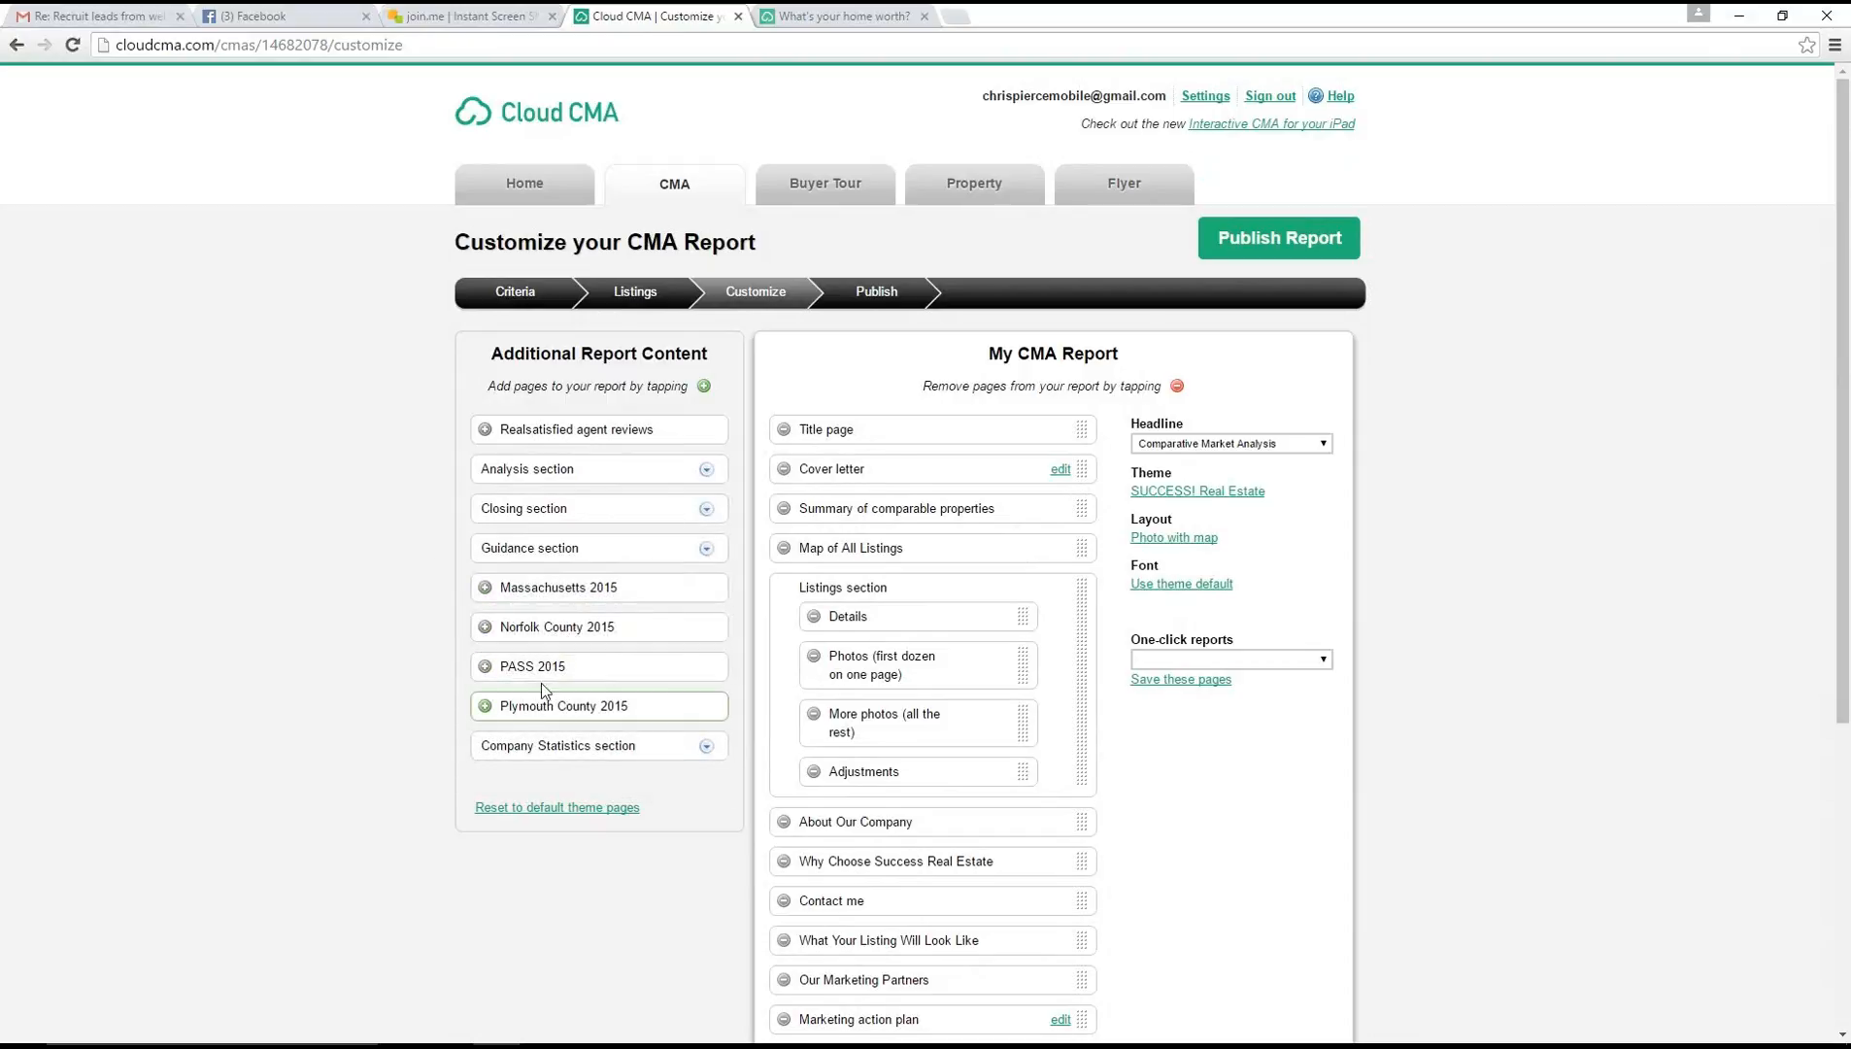
Add the Plymouth 2015 company statistics page to the report and place it between the listings section and About Our Company
{"action": "left_click", "coordinate": [706, 745]}
{"action": "scroll", "coordinate": [714, 778], "scroll_direction": "down", "scroll_amount": 9}
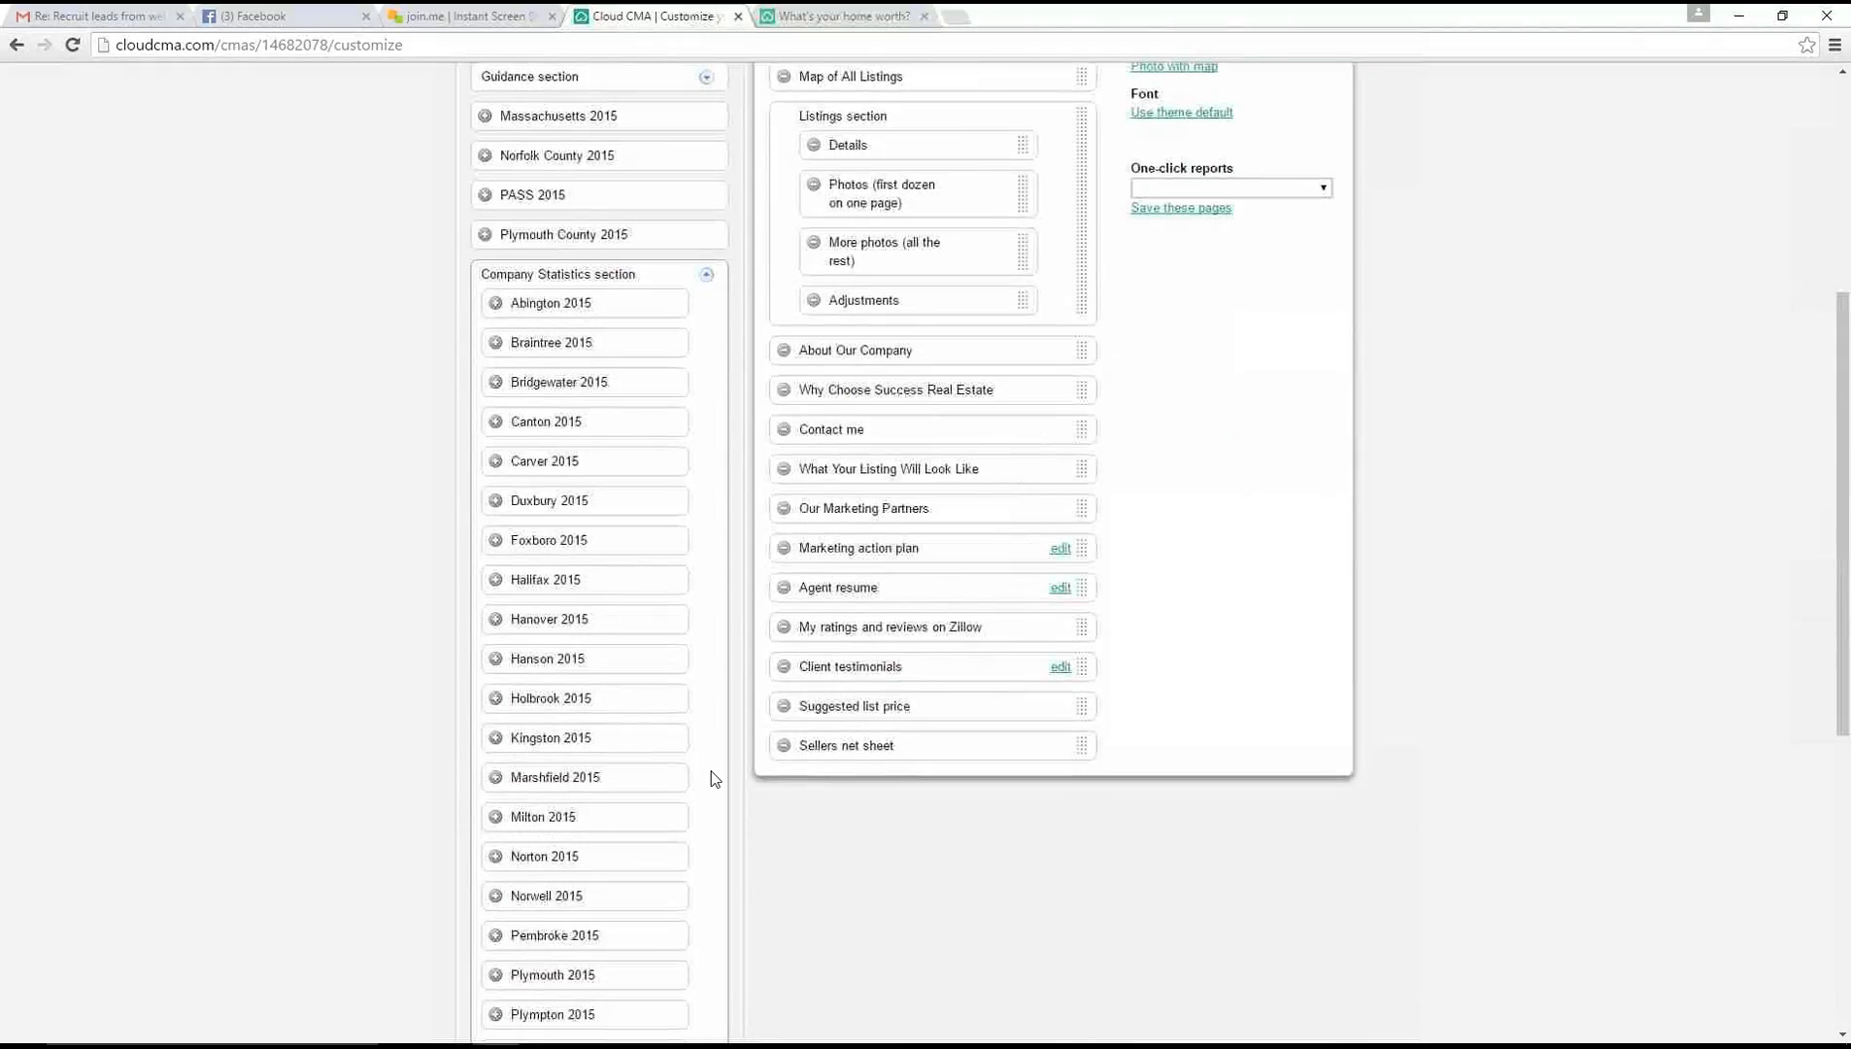
{"action": "scroll", "coordinate": [714, 778], "scroll_direction": "up", "scroll_amount": 6}
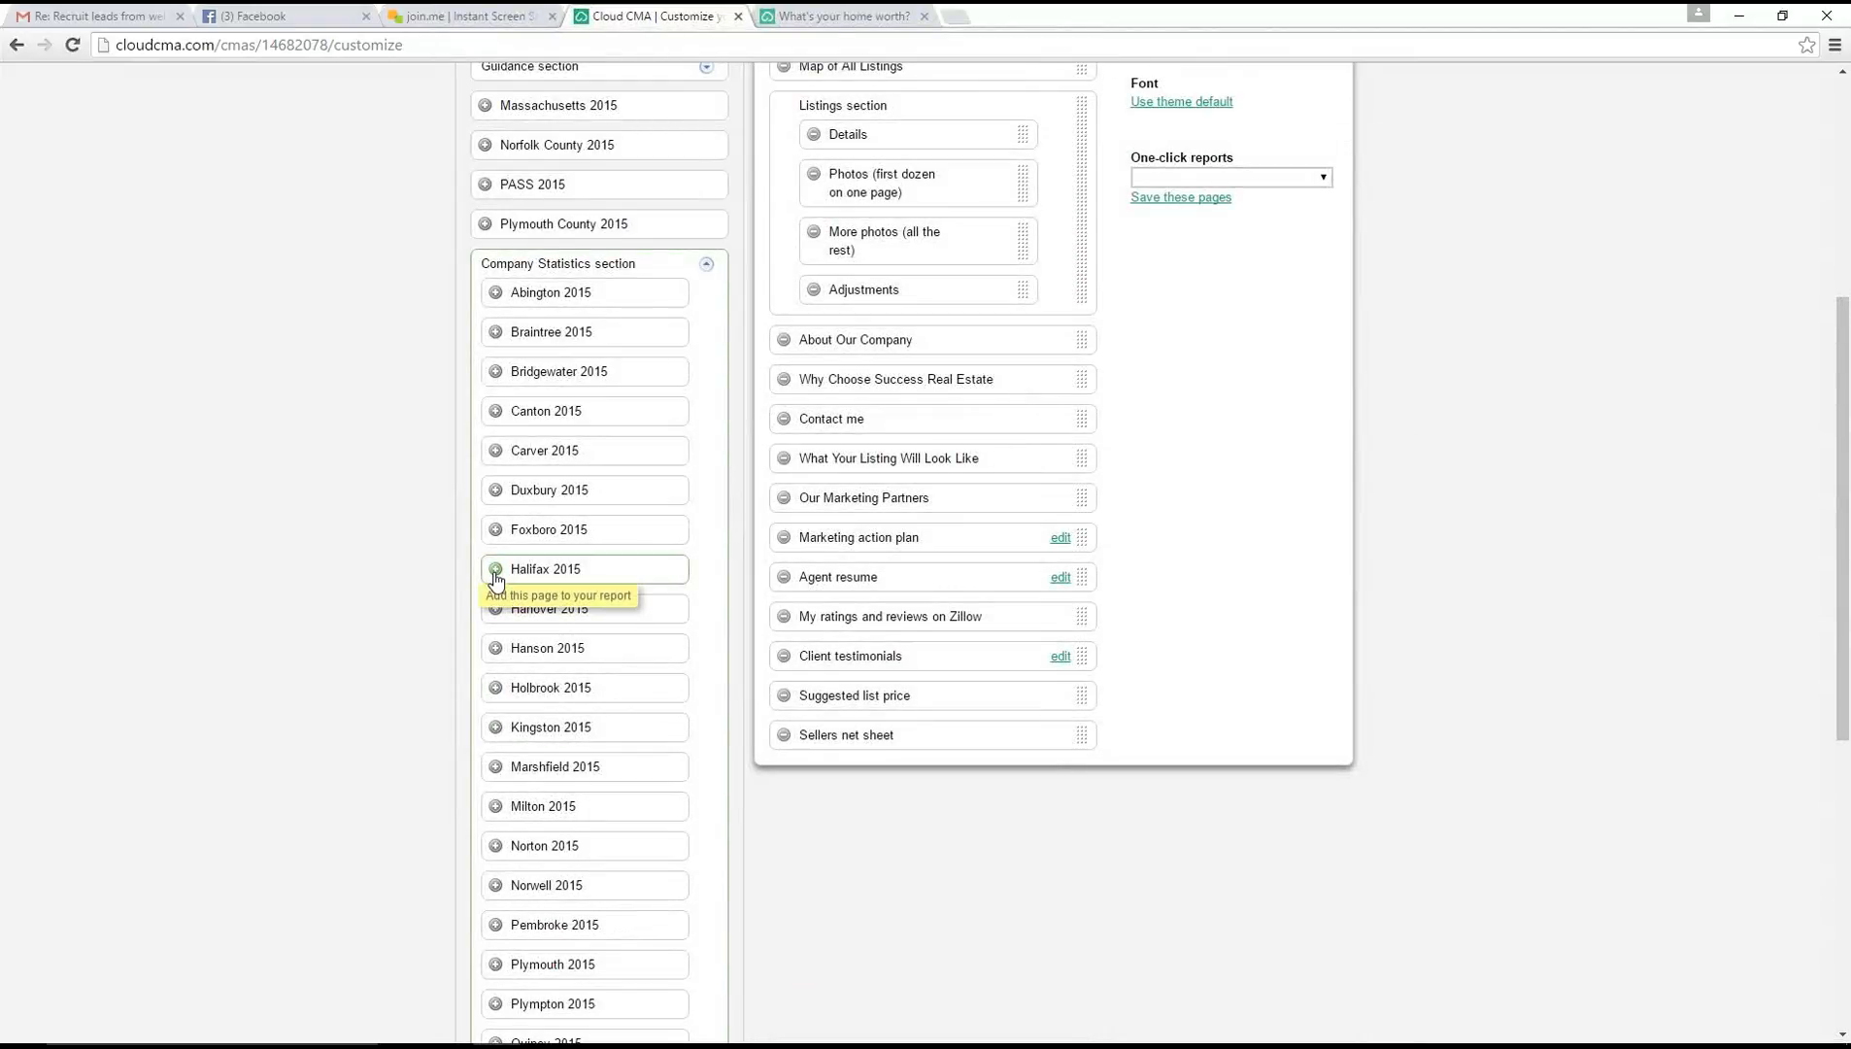
{"action": "scroll", "coordinate": [491, 728], "scroll_direction": "down", "scroll_amount": 2}
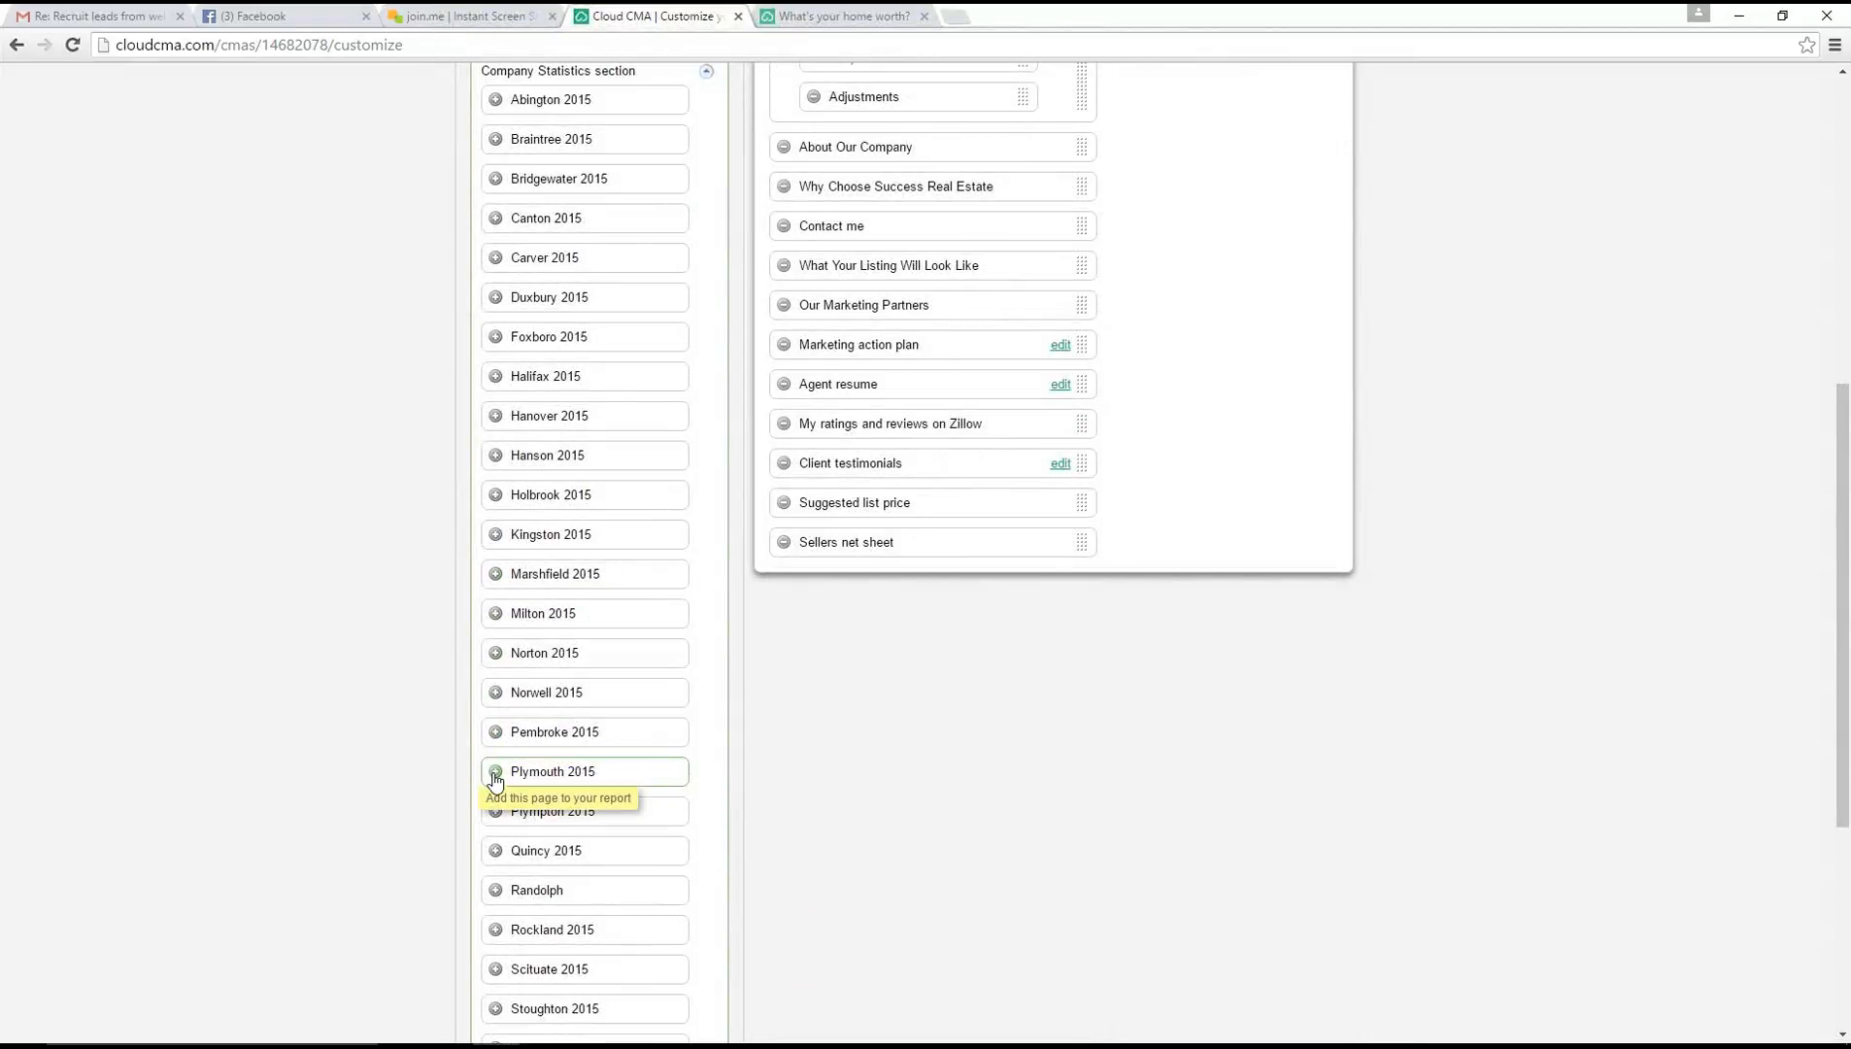
{"action": "left_click", "coordinate": [495, 775]}
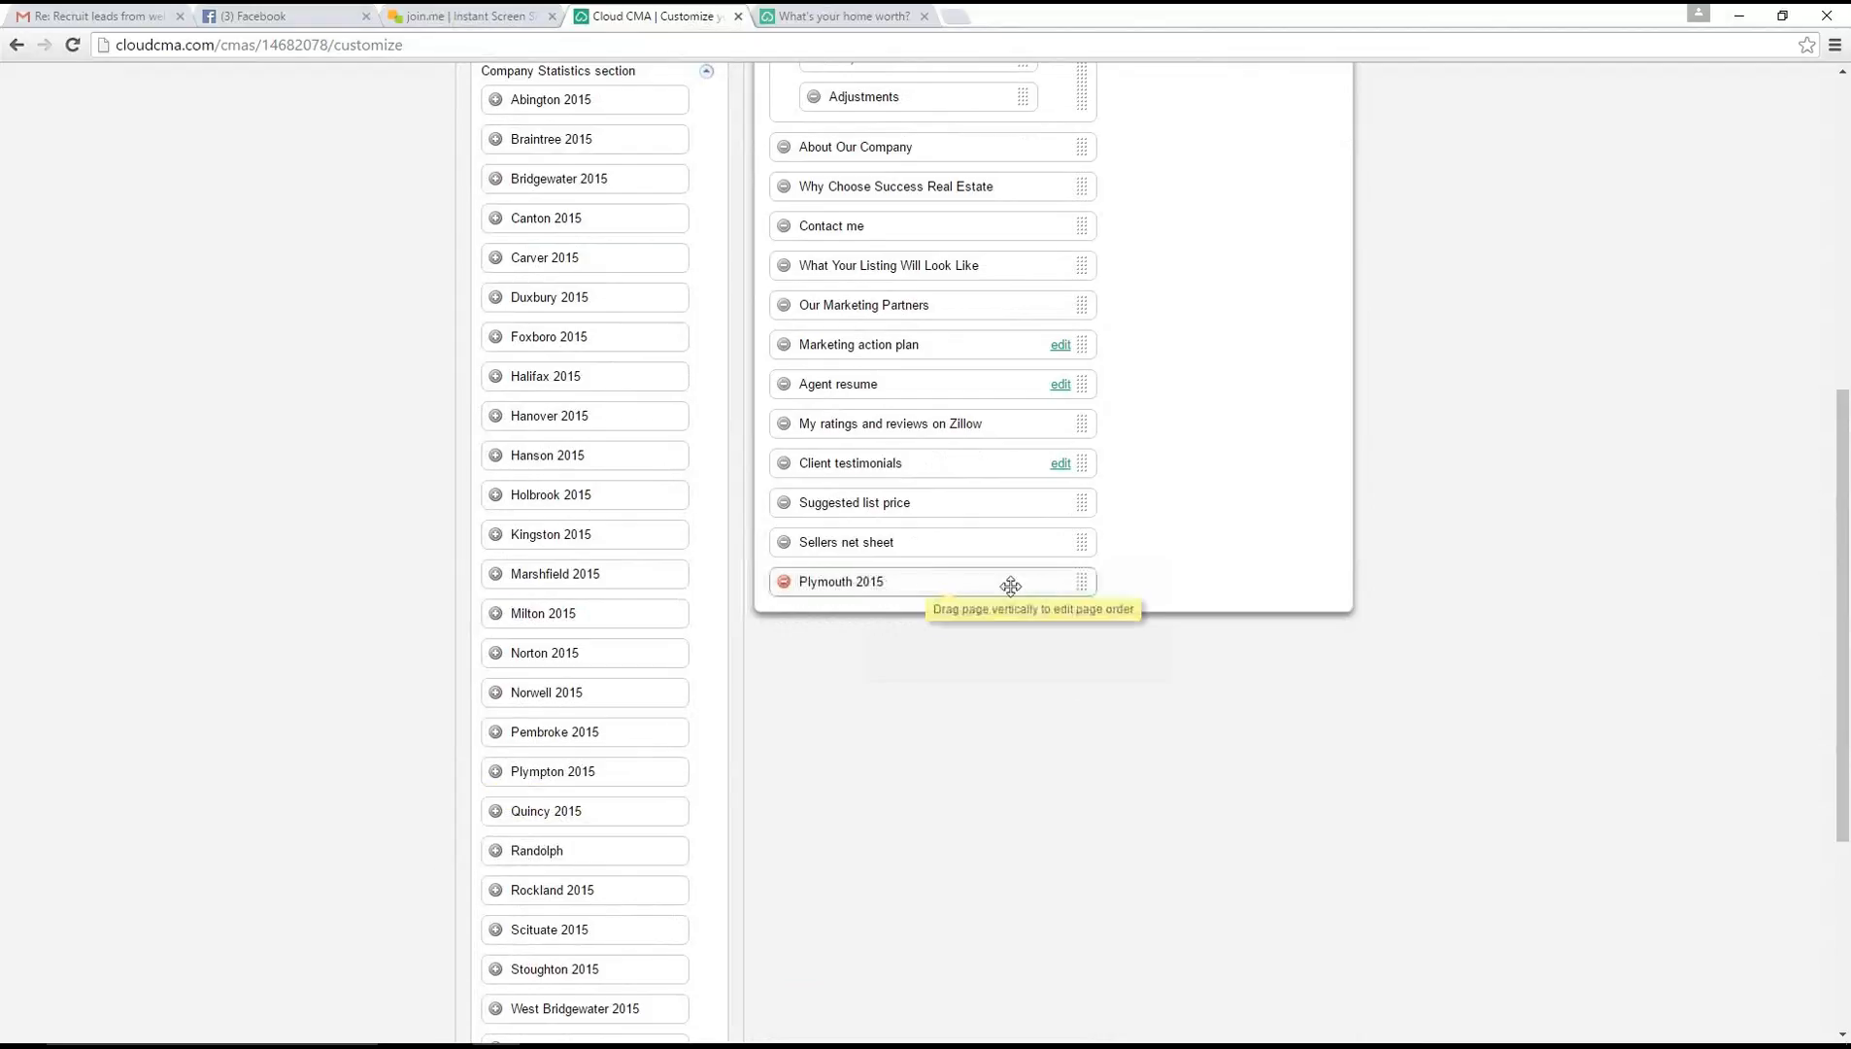
{"action": "scroll", "coordinate": [1263, 748], "scroll_direction": "up", "scroll_amount": 2}
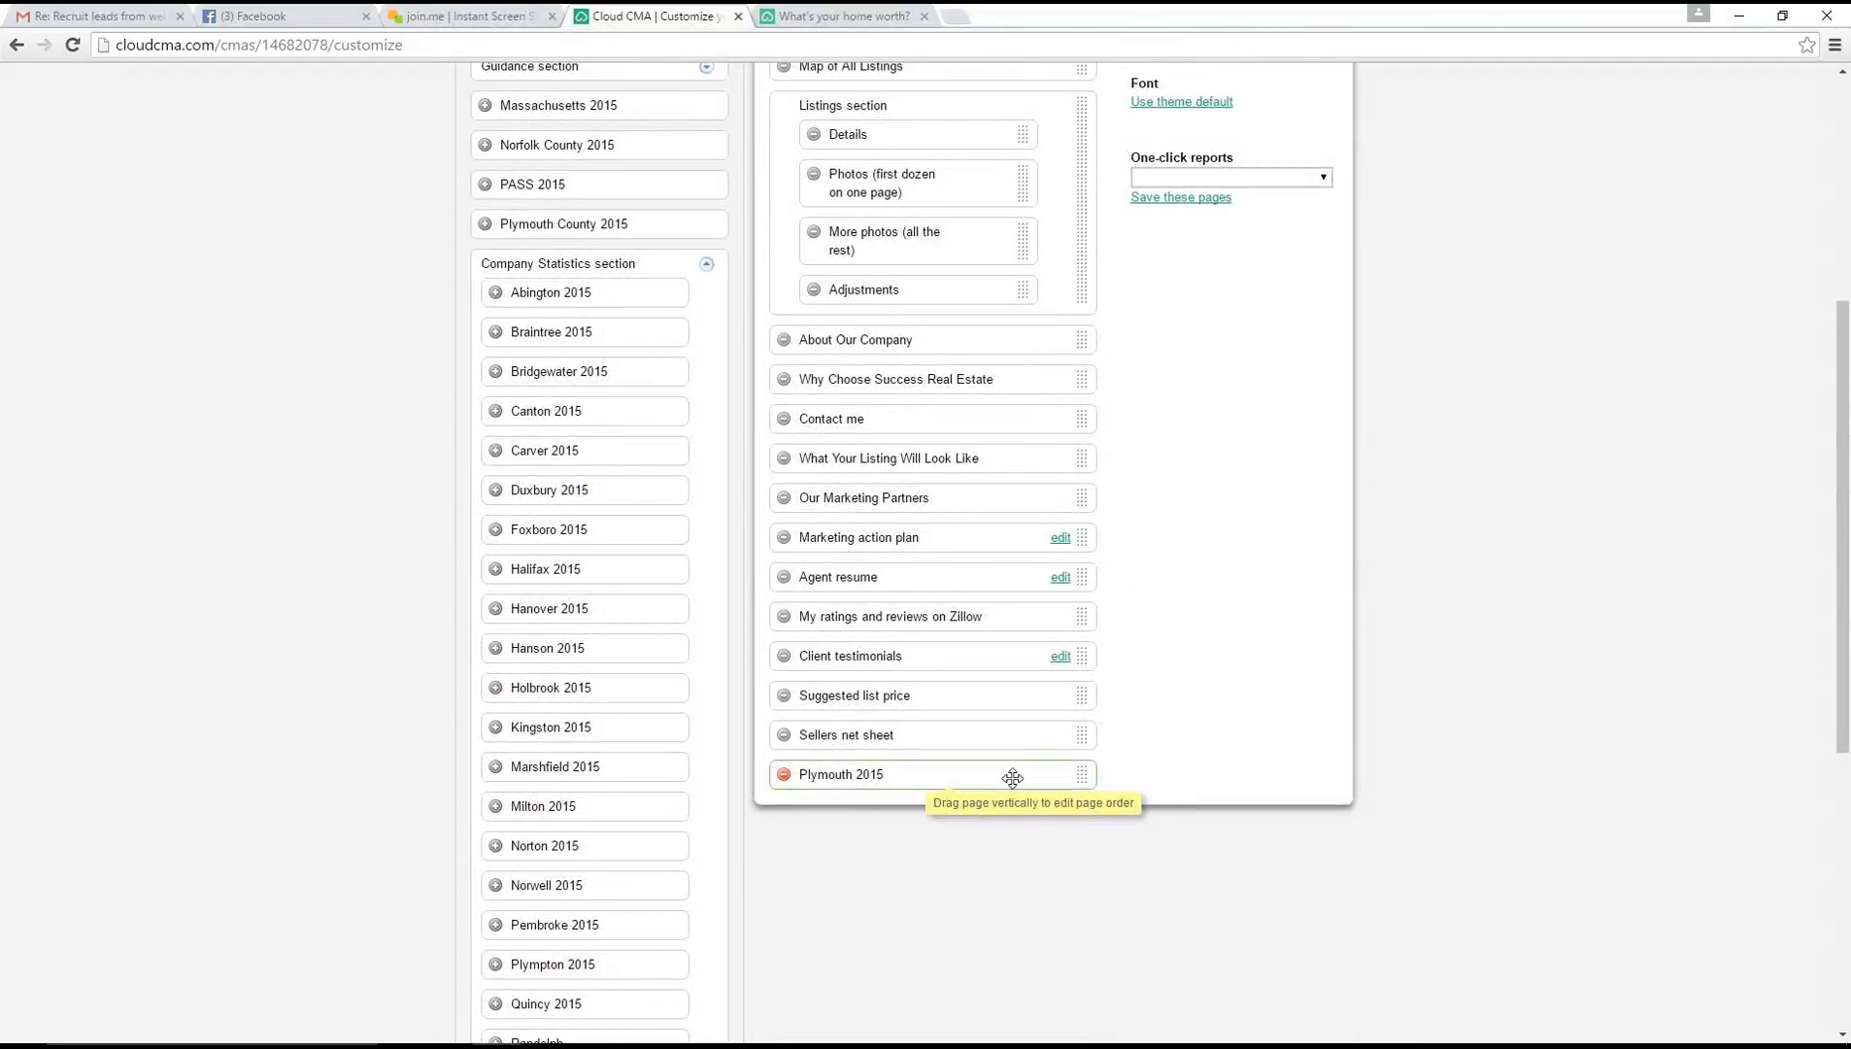
{"action": "left_click_drag", "start_coordinate": [1008, 777], "coordinate": [1000, 338]}
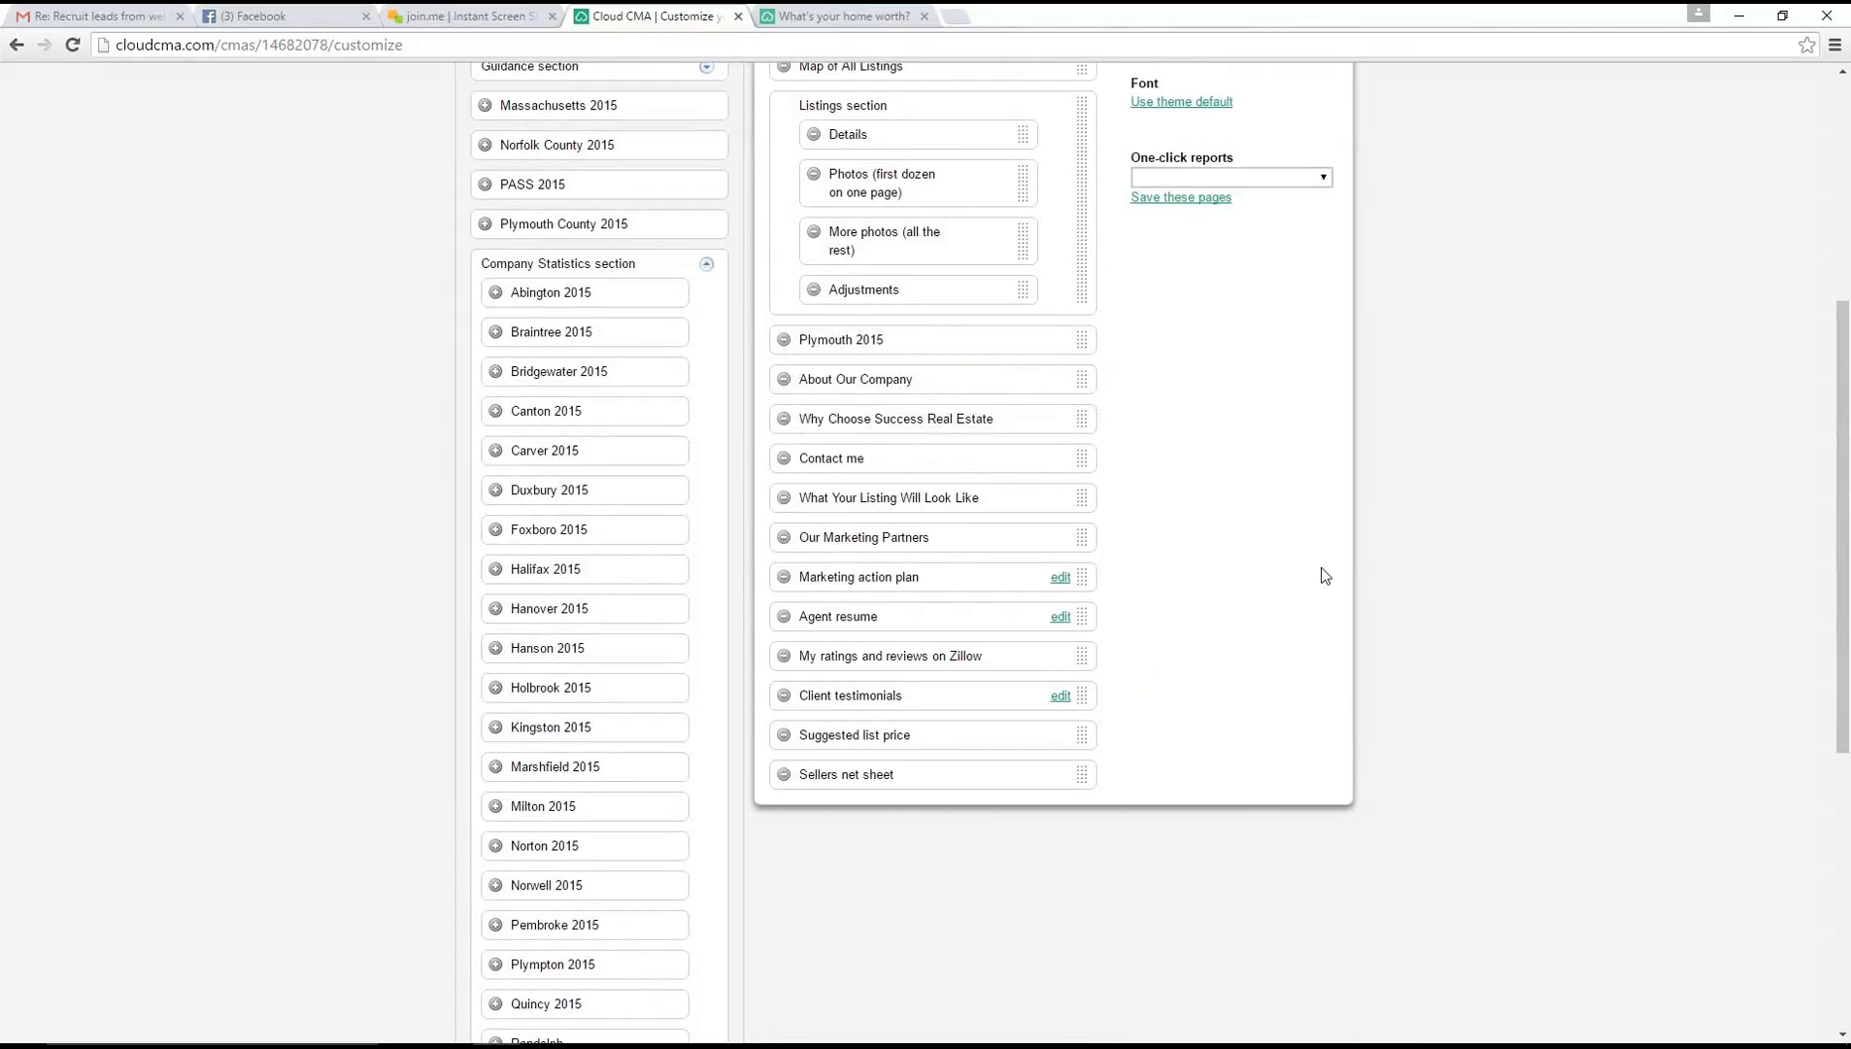
Review the additional pages offered in the Guidance, Closing and Analysis sections, and collapse those sections again
{"action": "scroll", "coordinate": [1614, 626], "scroll_direction": "up", "scroll_amount": 4}
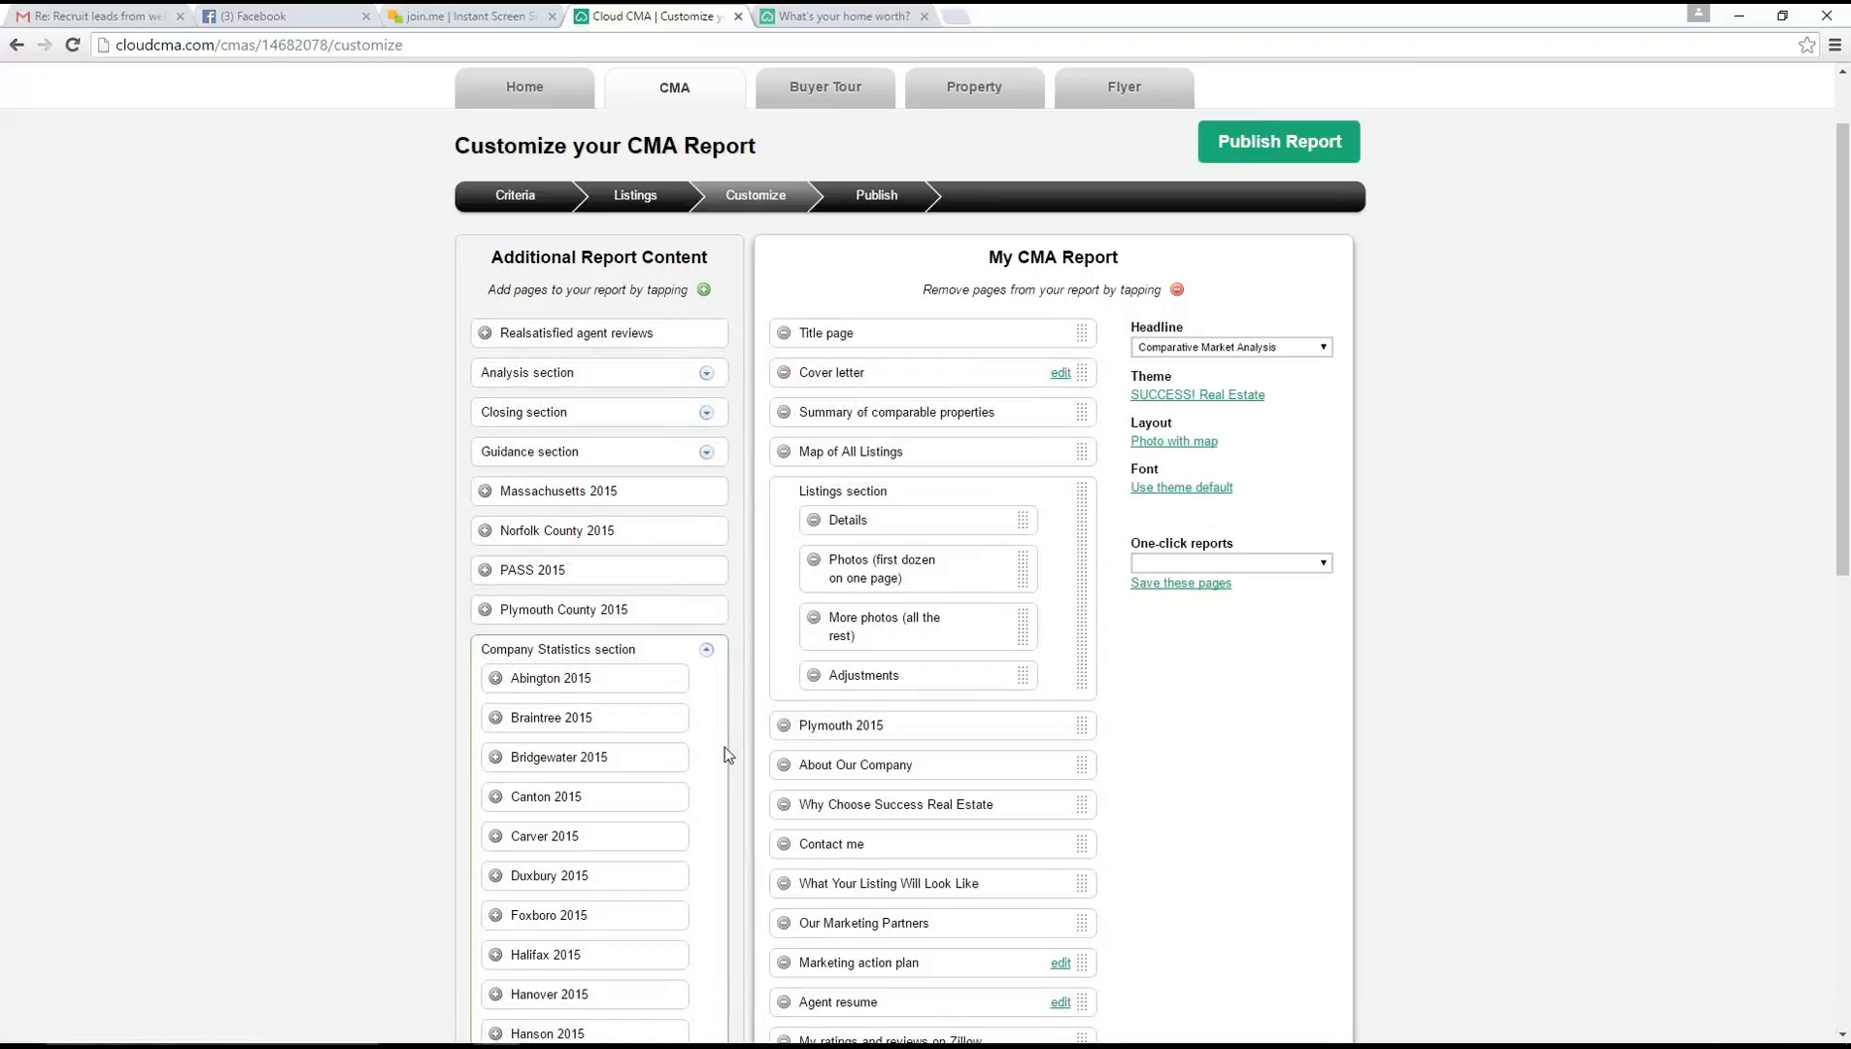
{"action": "left_click", "coordinate": [706, 453]}
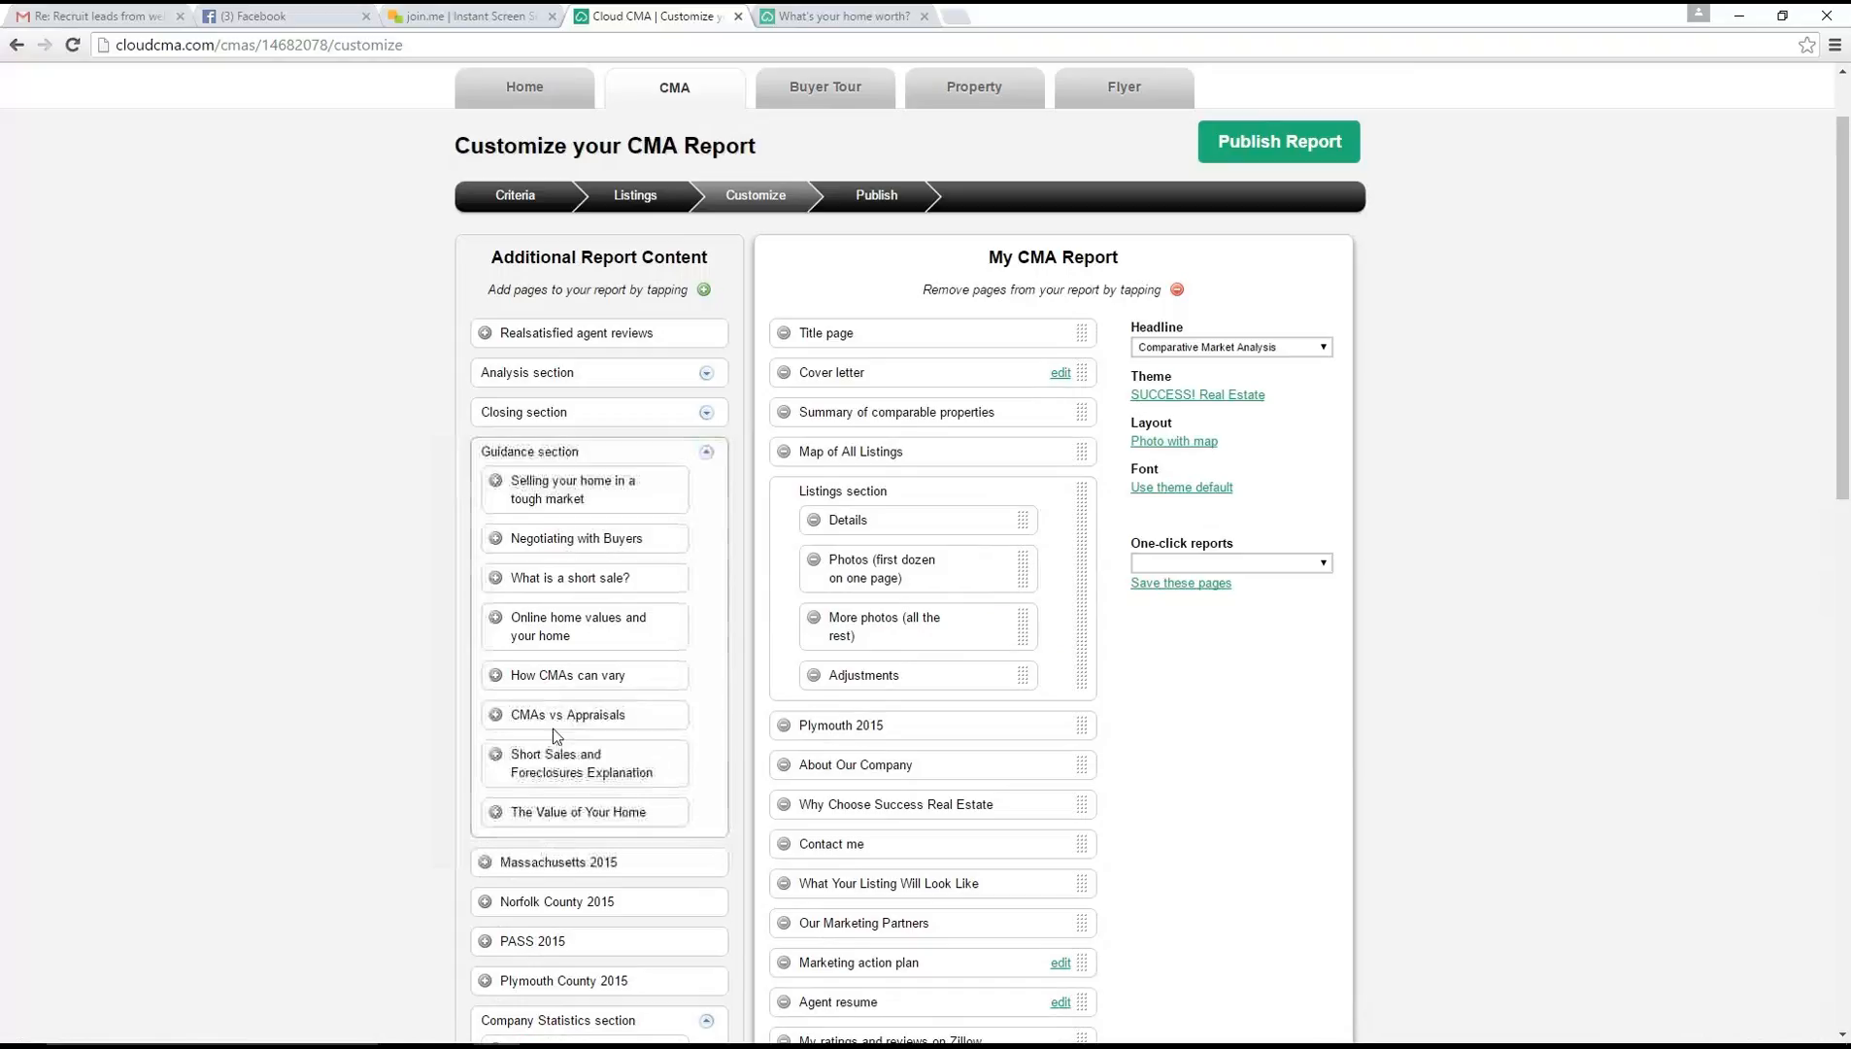
{"action": "left_click", "coordinate": [706, 411]}
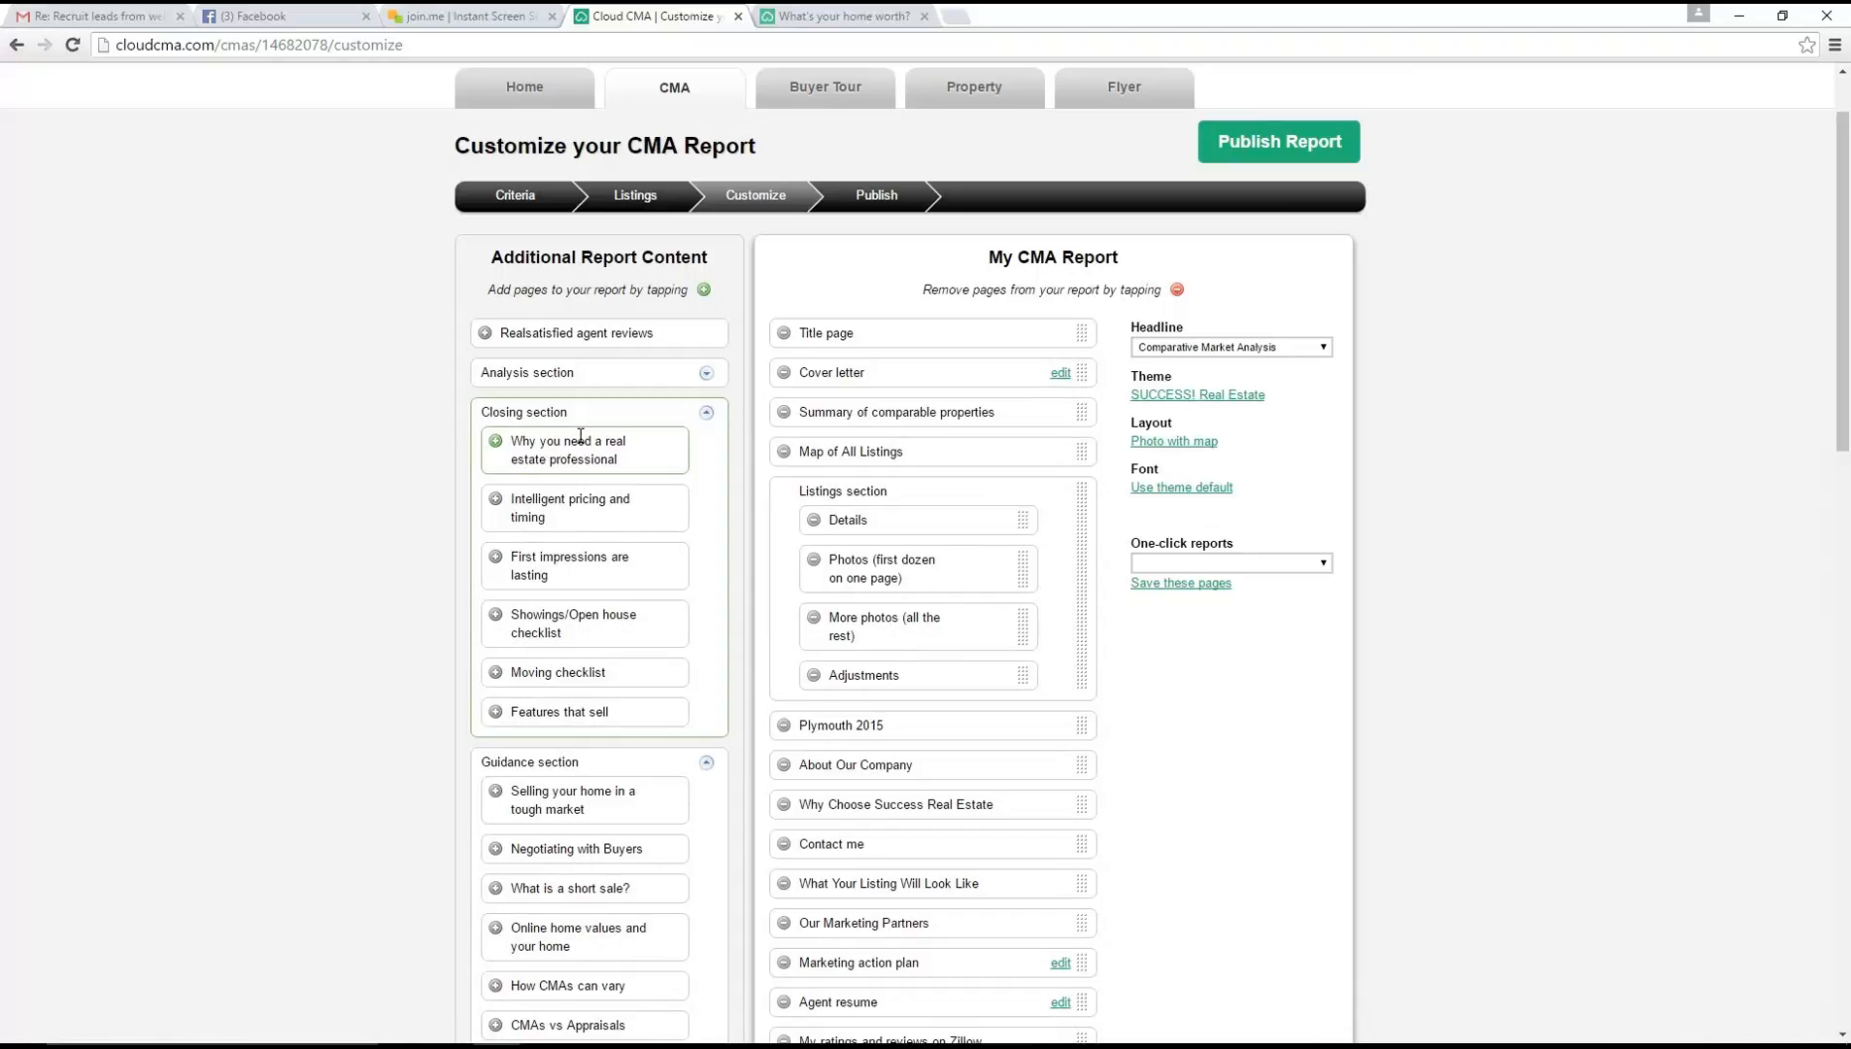
{"action": "left_click", "coordinate": [706, 374]}
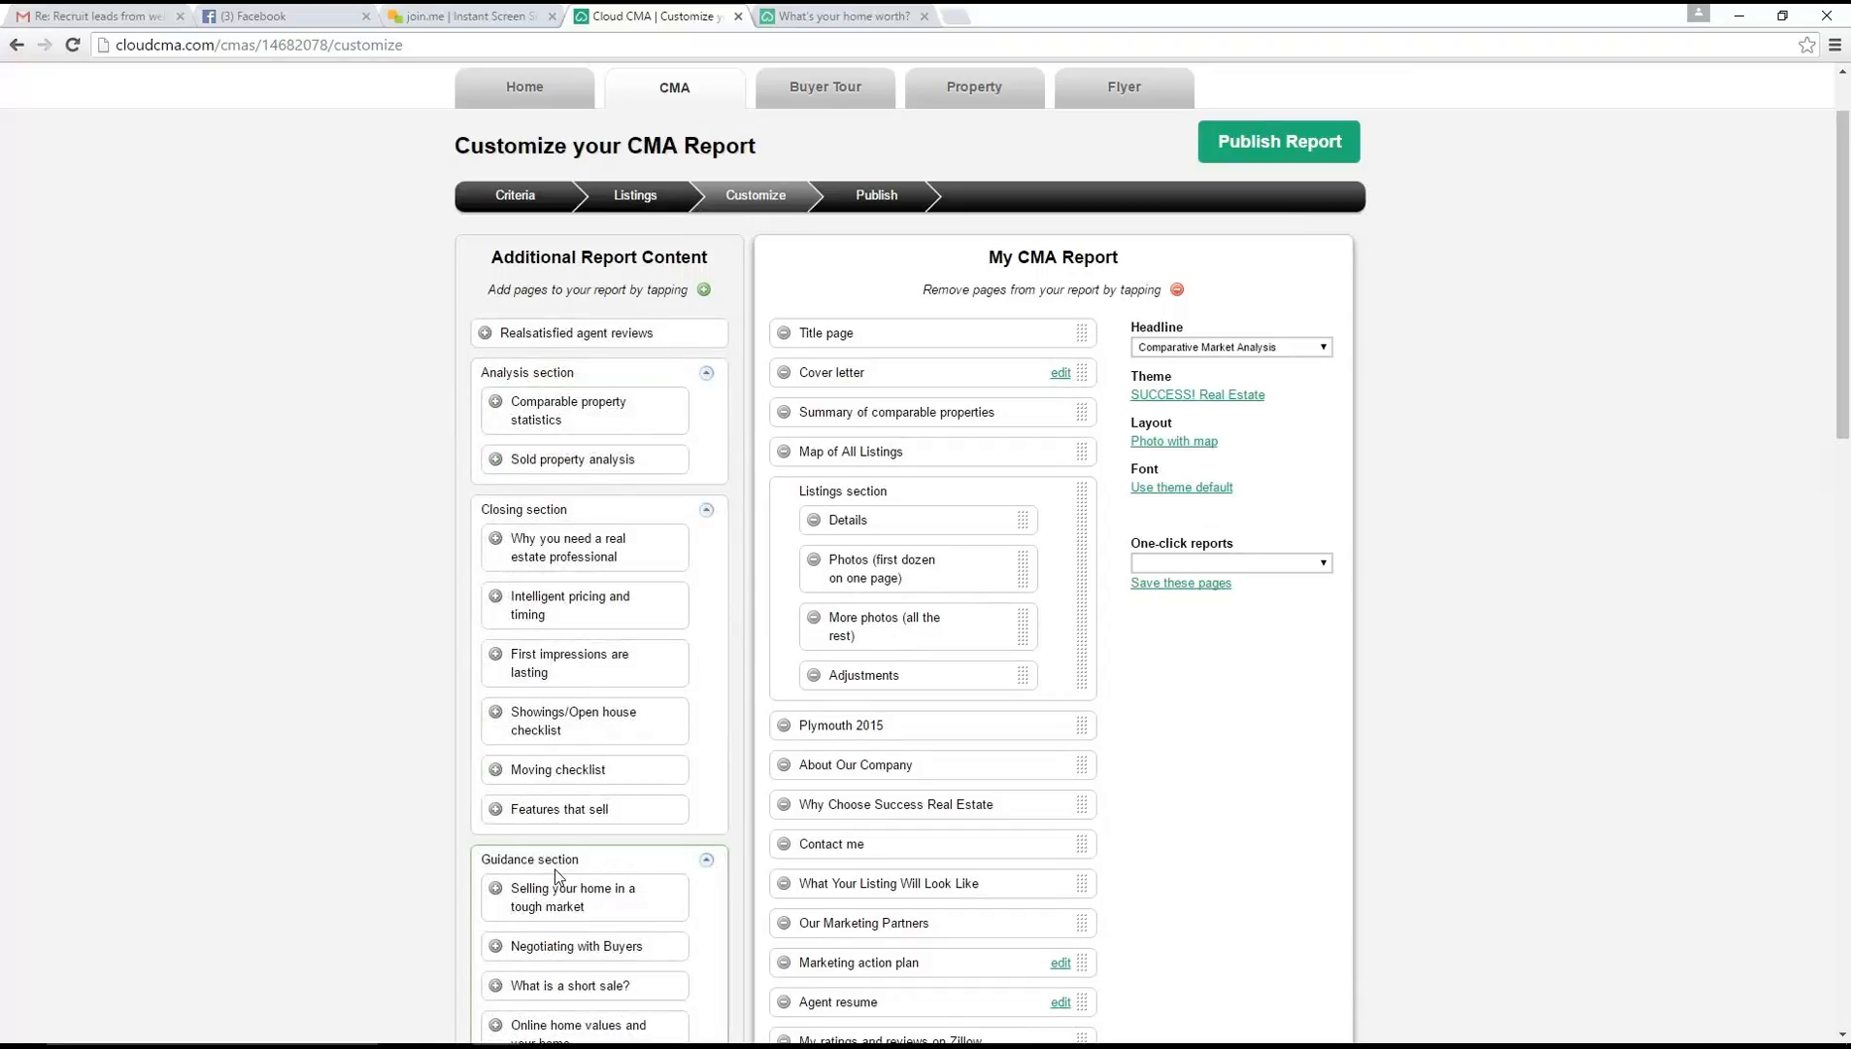
{"action": "left_click", "coordinate": [706, 513]}
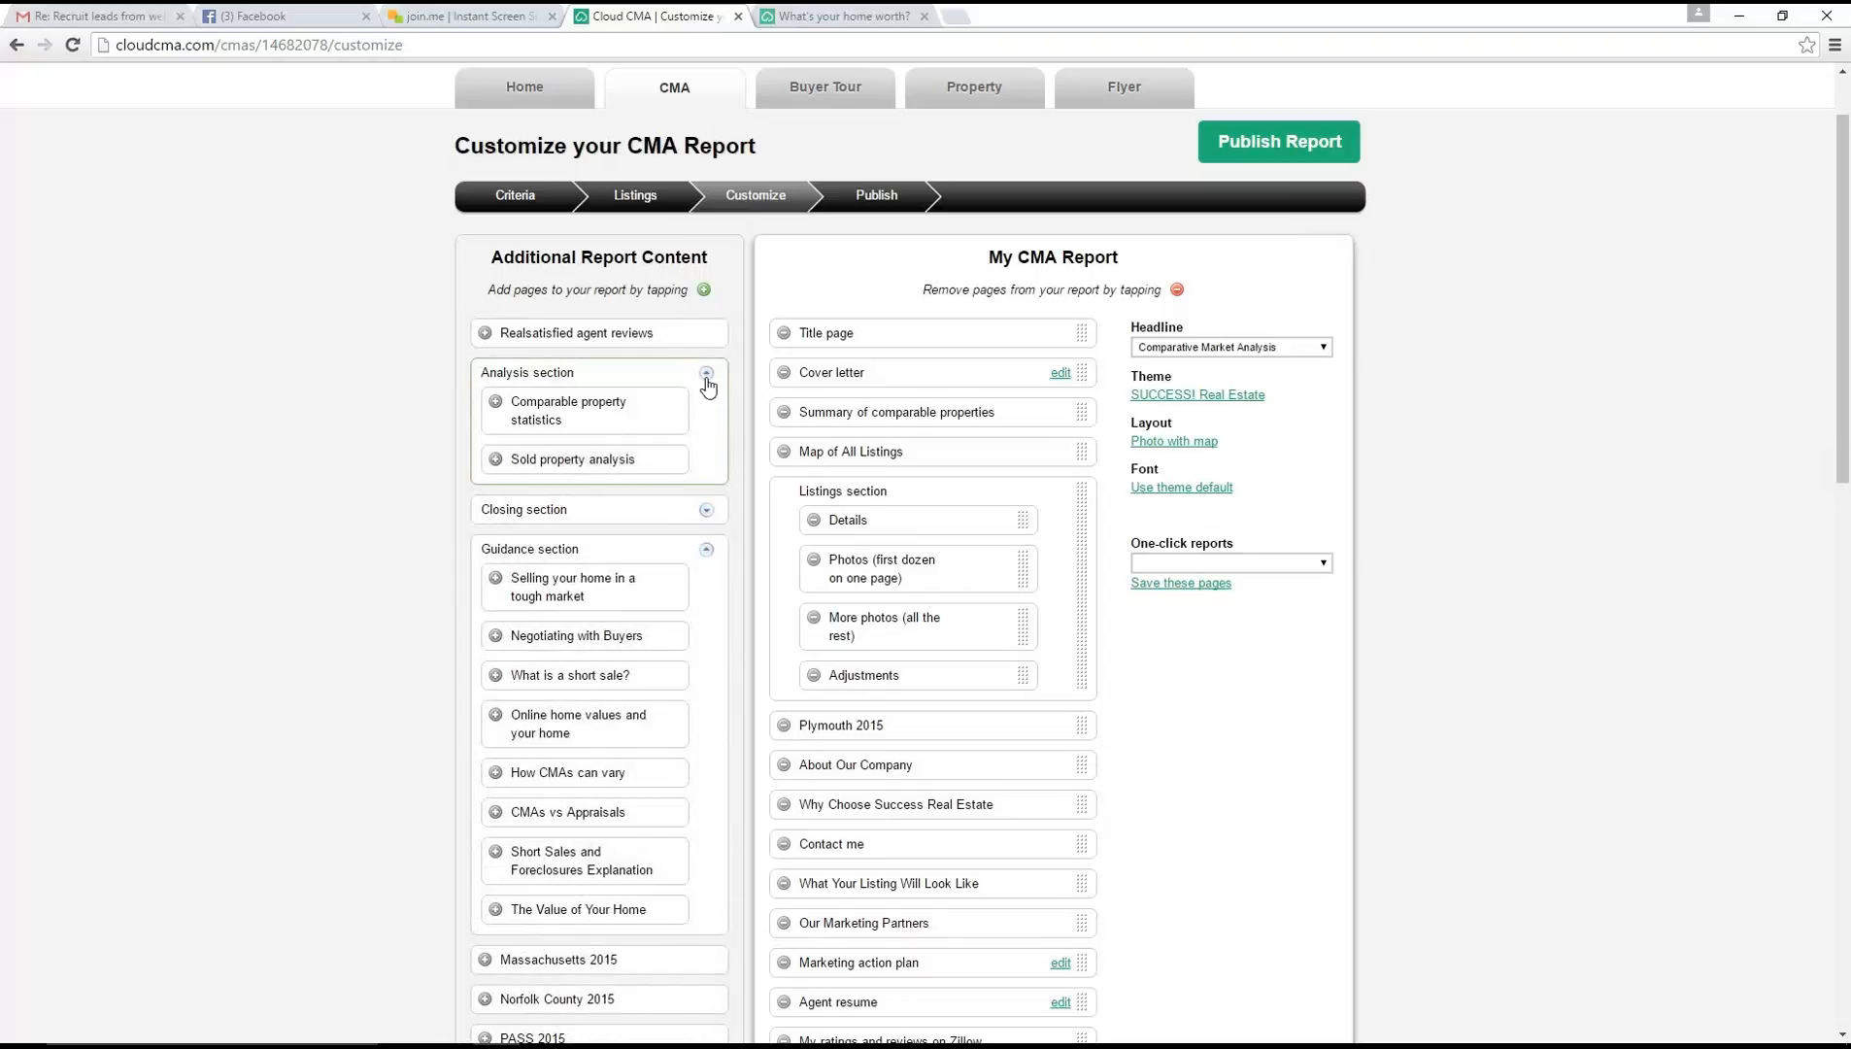
{"action": "left_click", "coordinate": [706, 374]}
{"action": "left_click", "coordinate": [708, 454]}
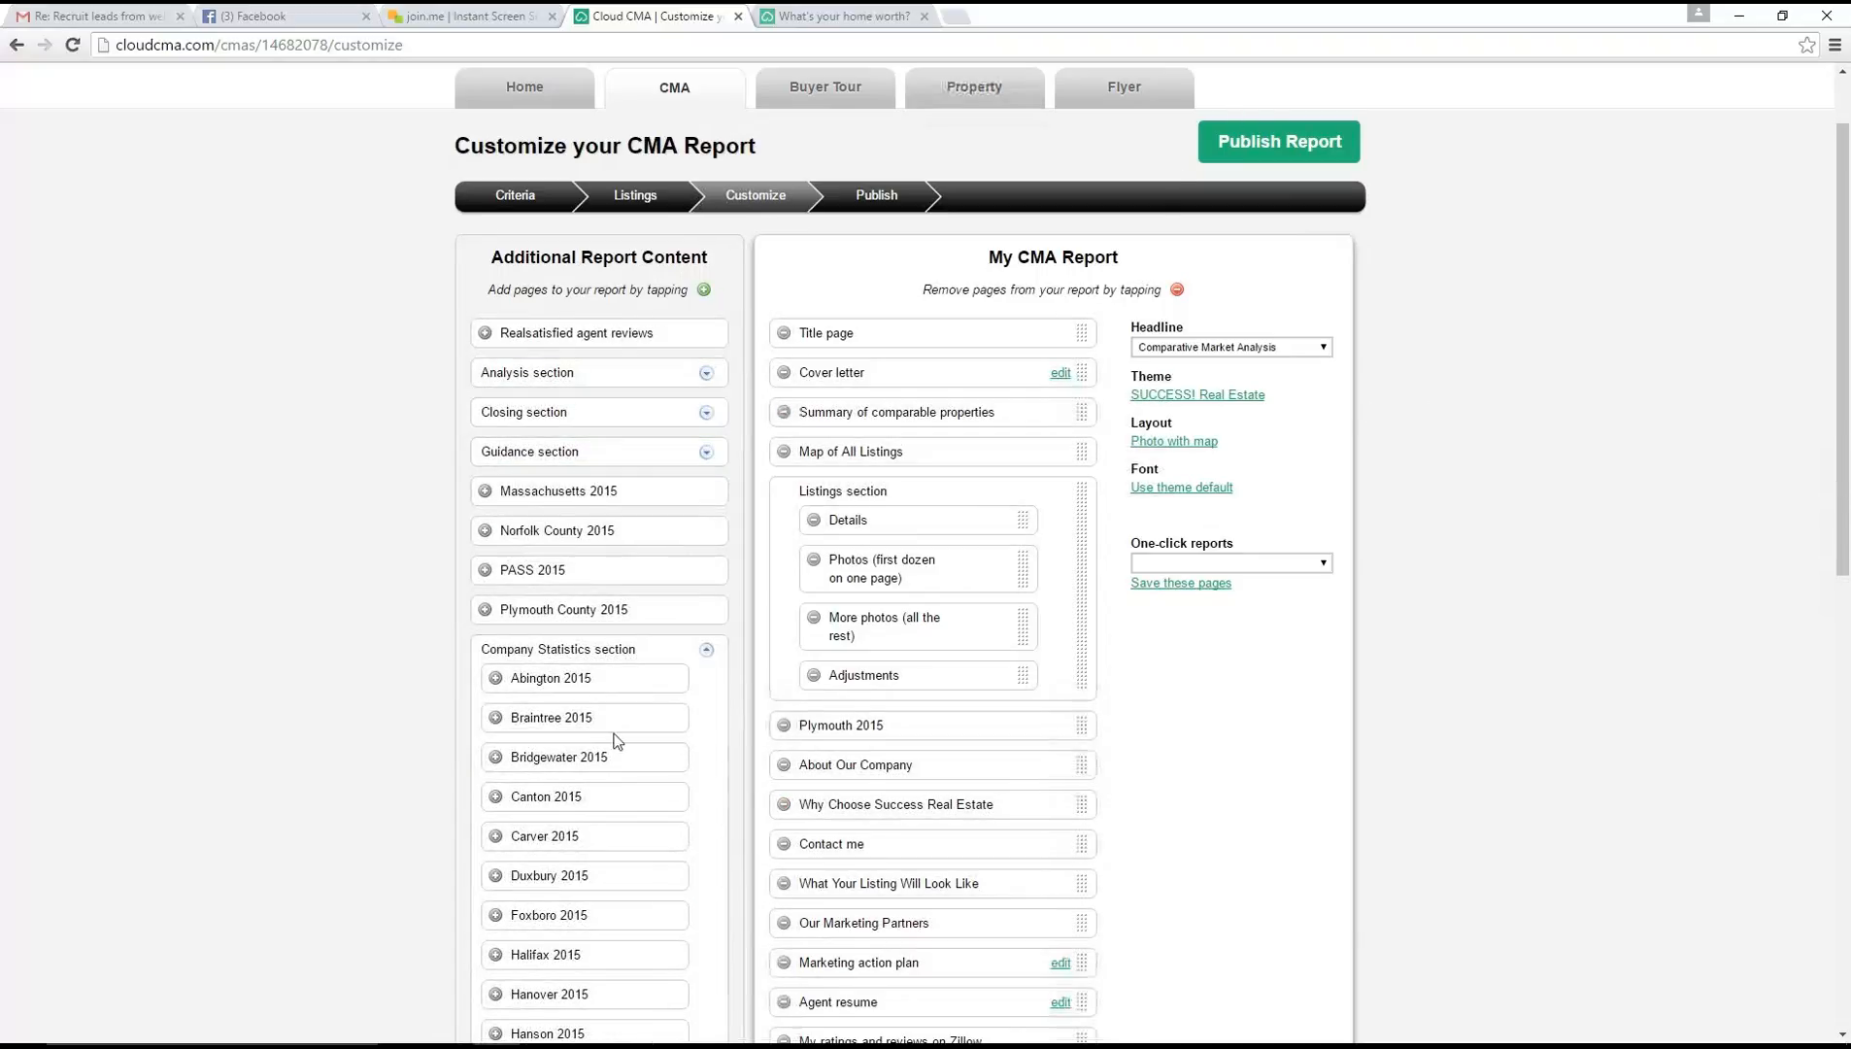
Publish the CMA report and delete the unpublished report dated Jun 09 2016 from the report list
{"action": "left_click", "coordinate": [1245, 160]}
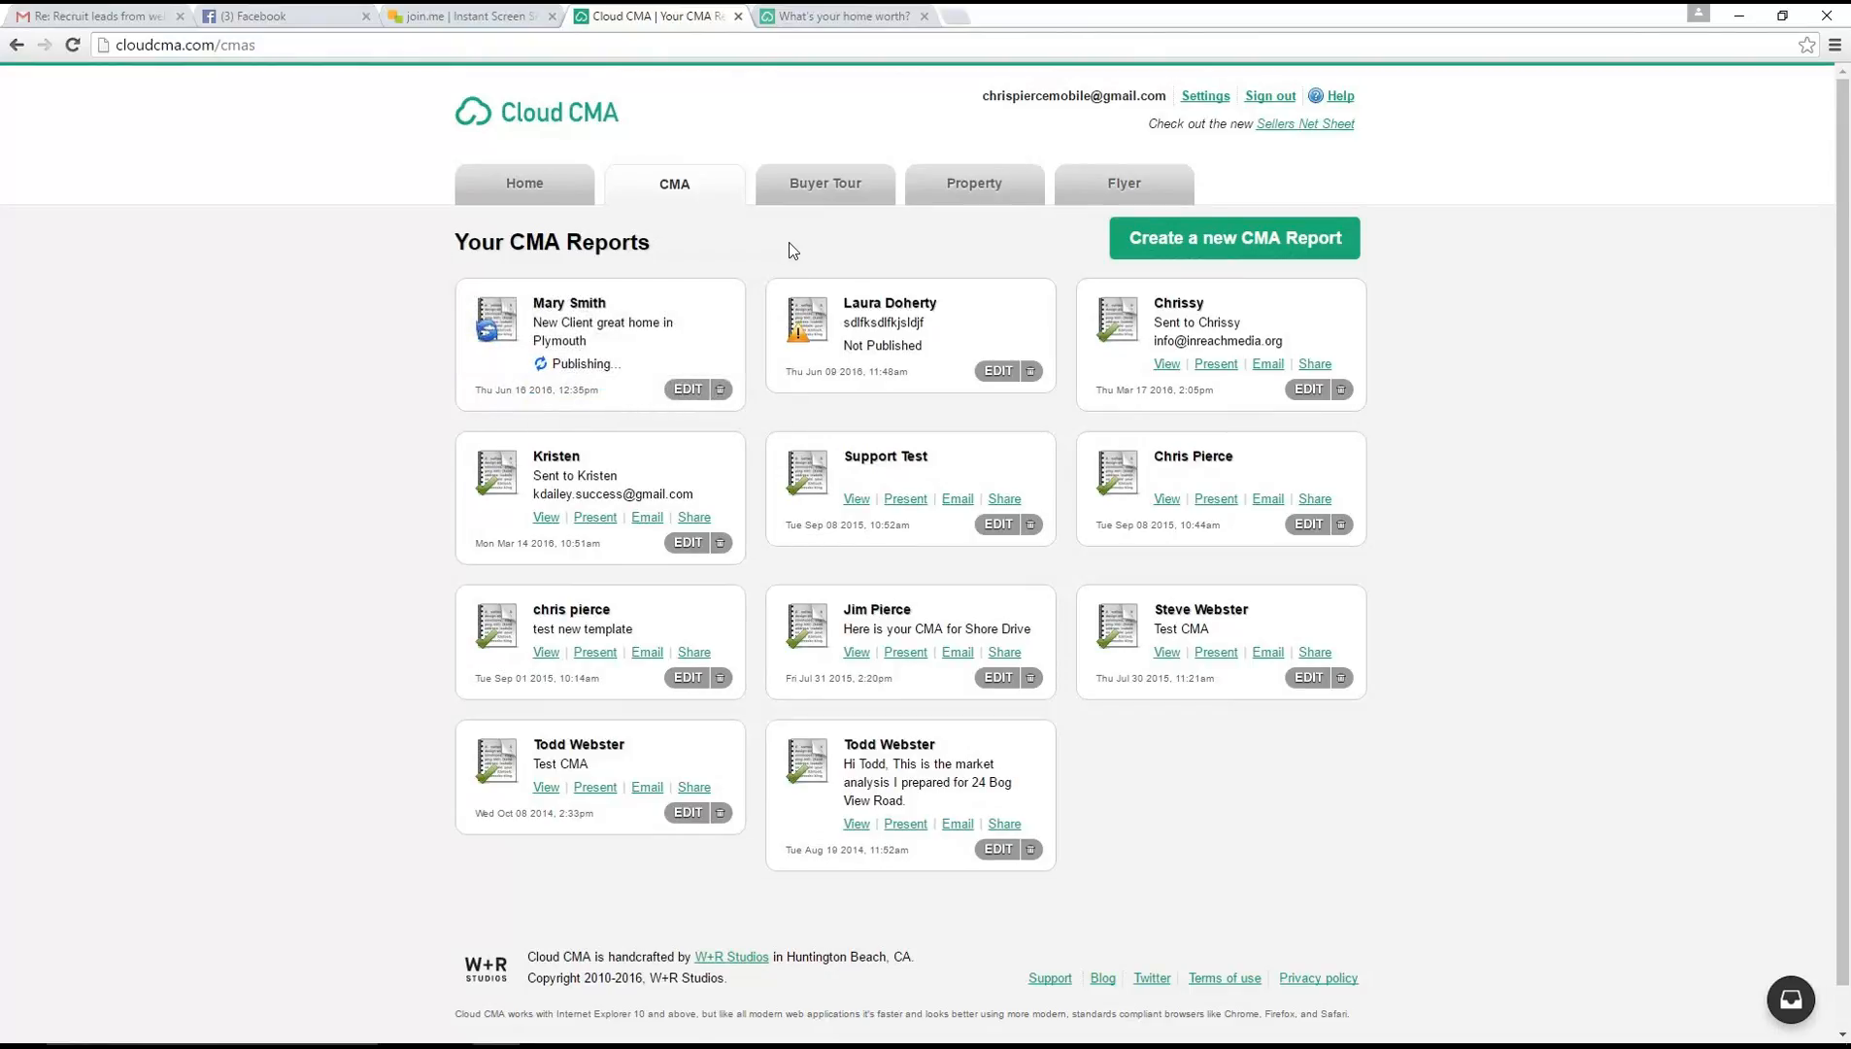
{"action": "left_click", "coordinate": [1031, 371]}
{"action": "left_click", "coordinate": [998, 241]}
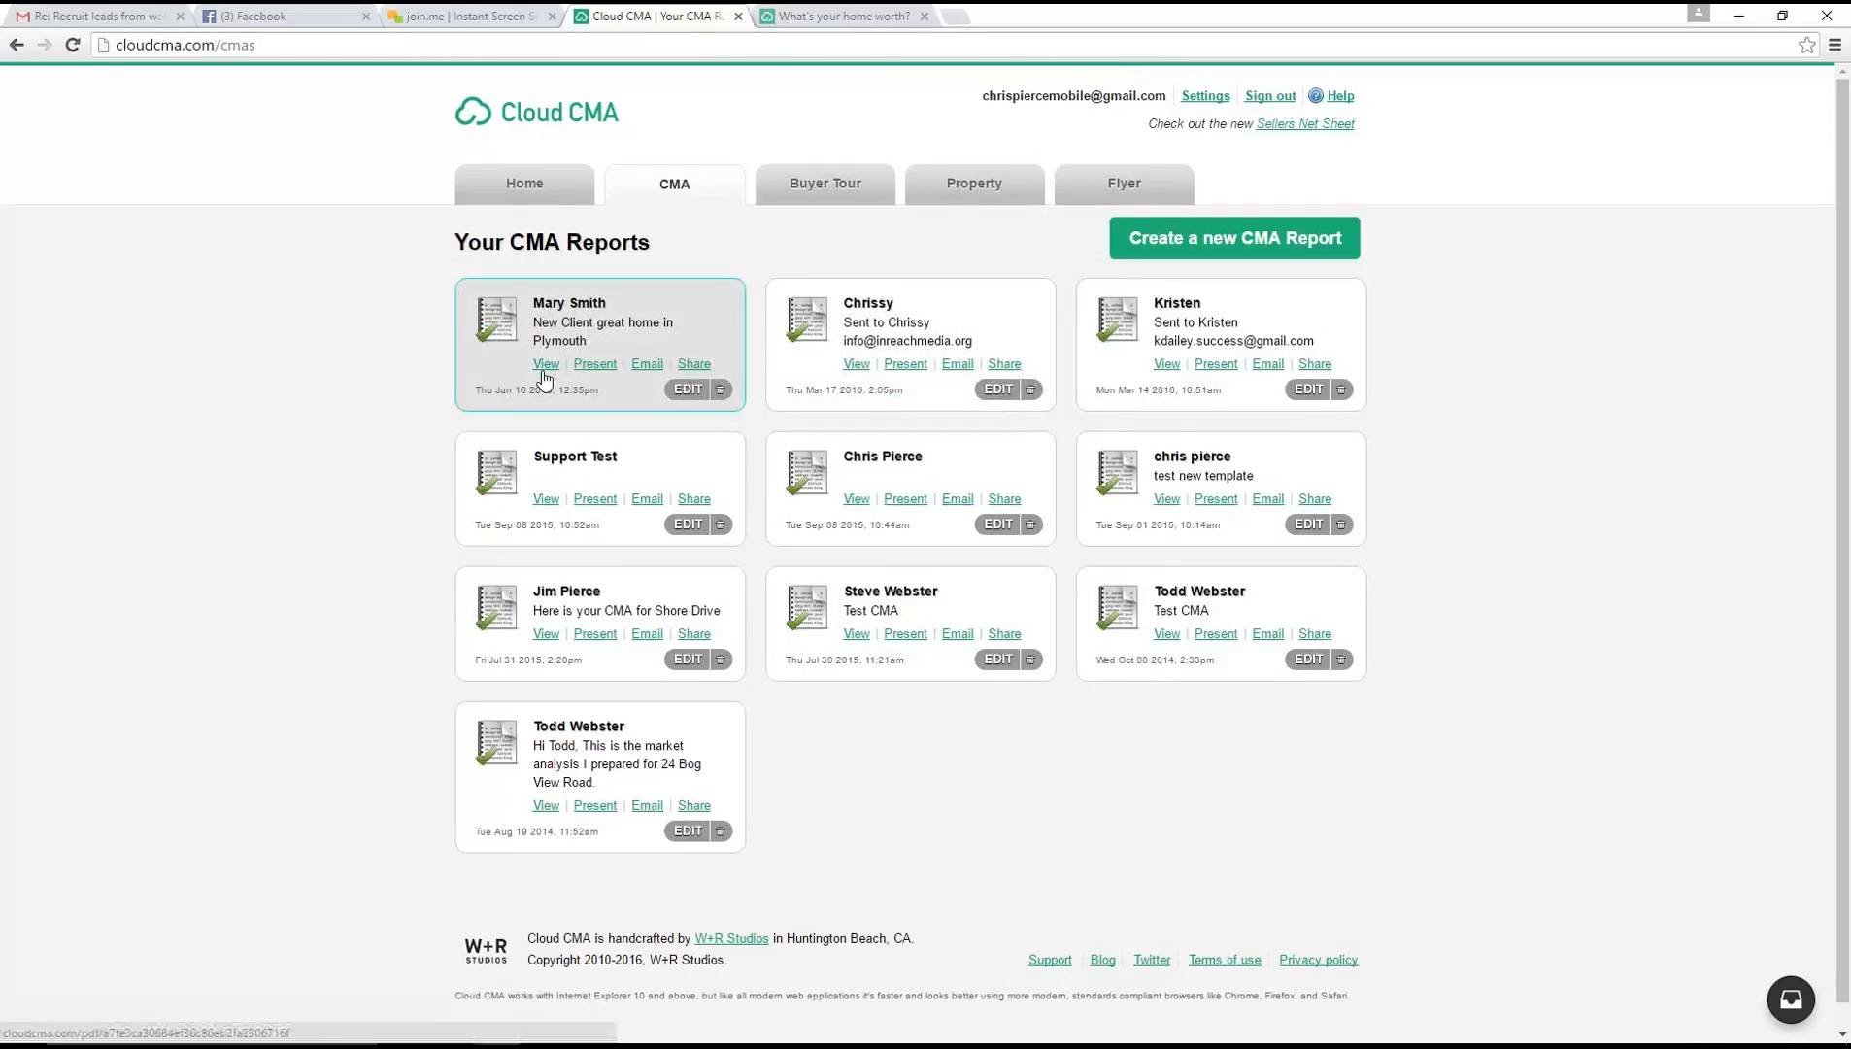
Start a simple email for the new Plymouth report, with "Below you will find the link to your Customized CMA" above the report link
{"action": "left_click", "coordinate": [646, 365]}
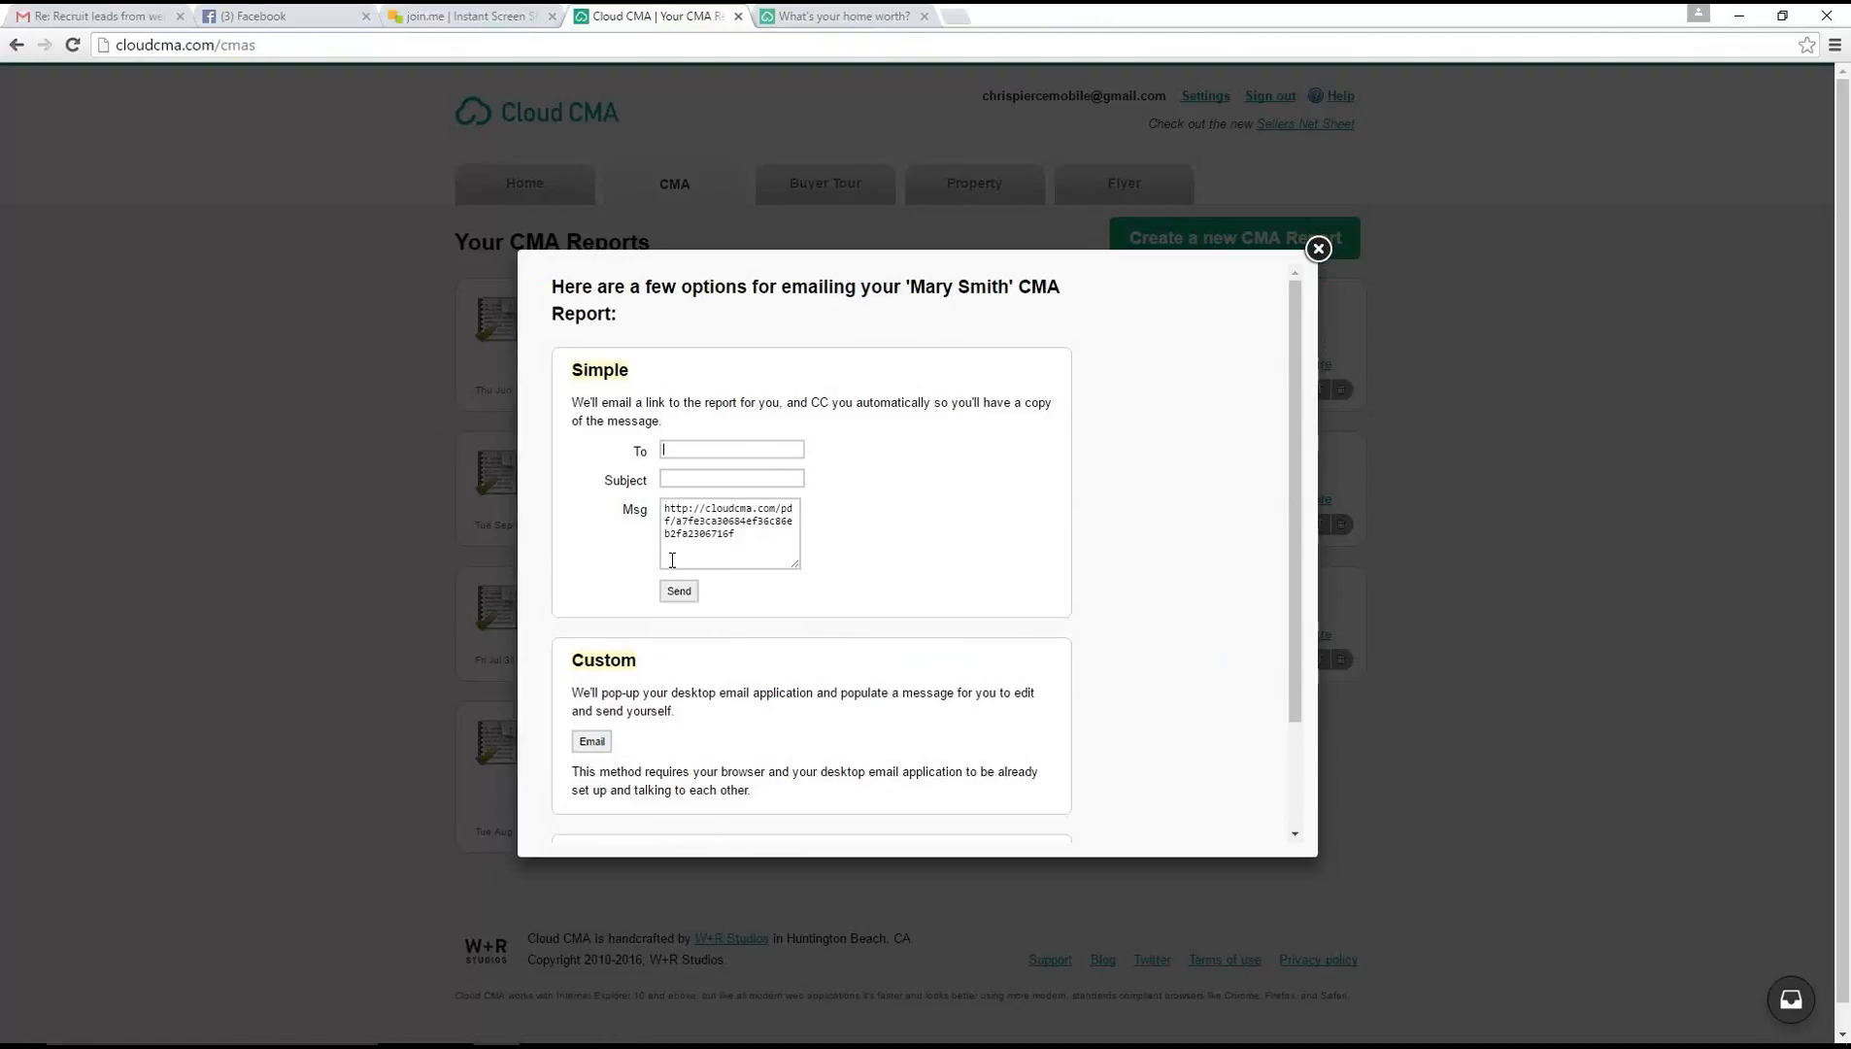
{"action": "left_click_drag", "start_coordinate": [751, 535], "coordinate": [663, 506]}
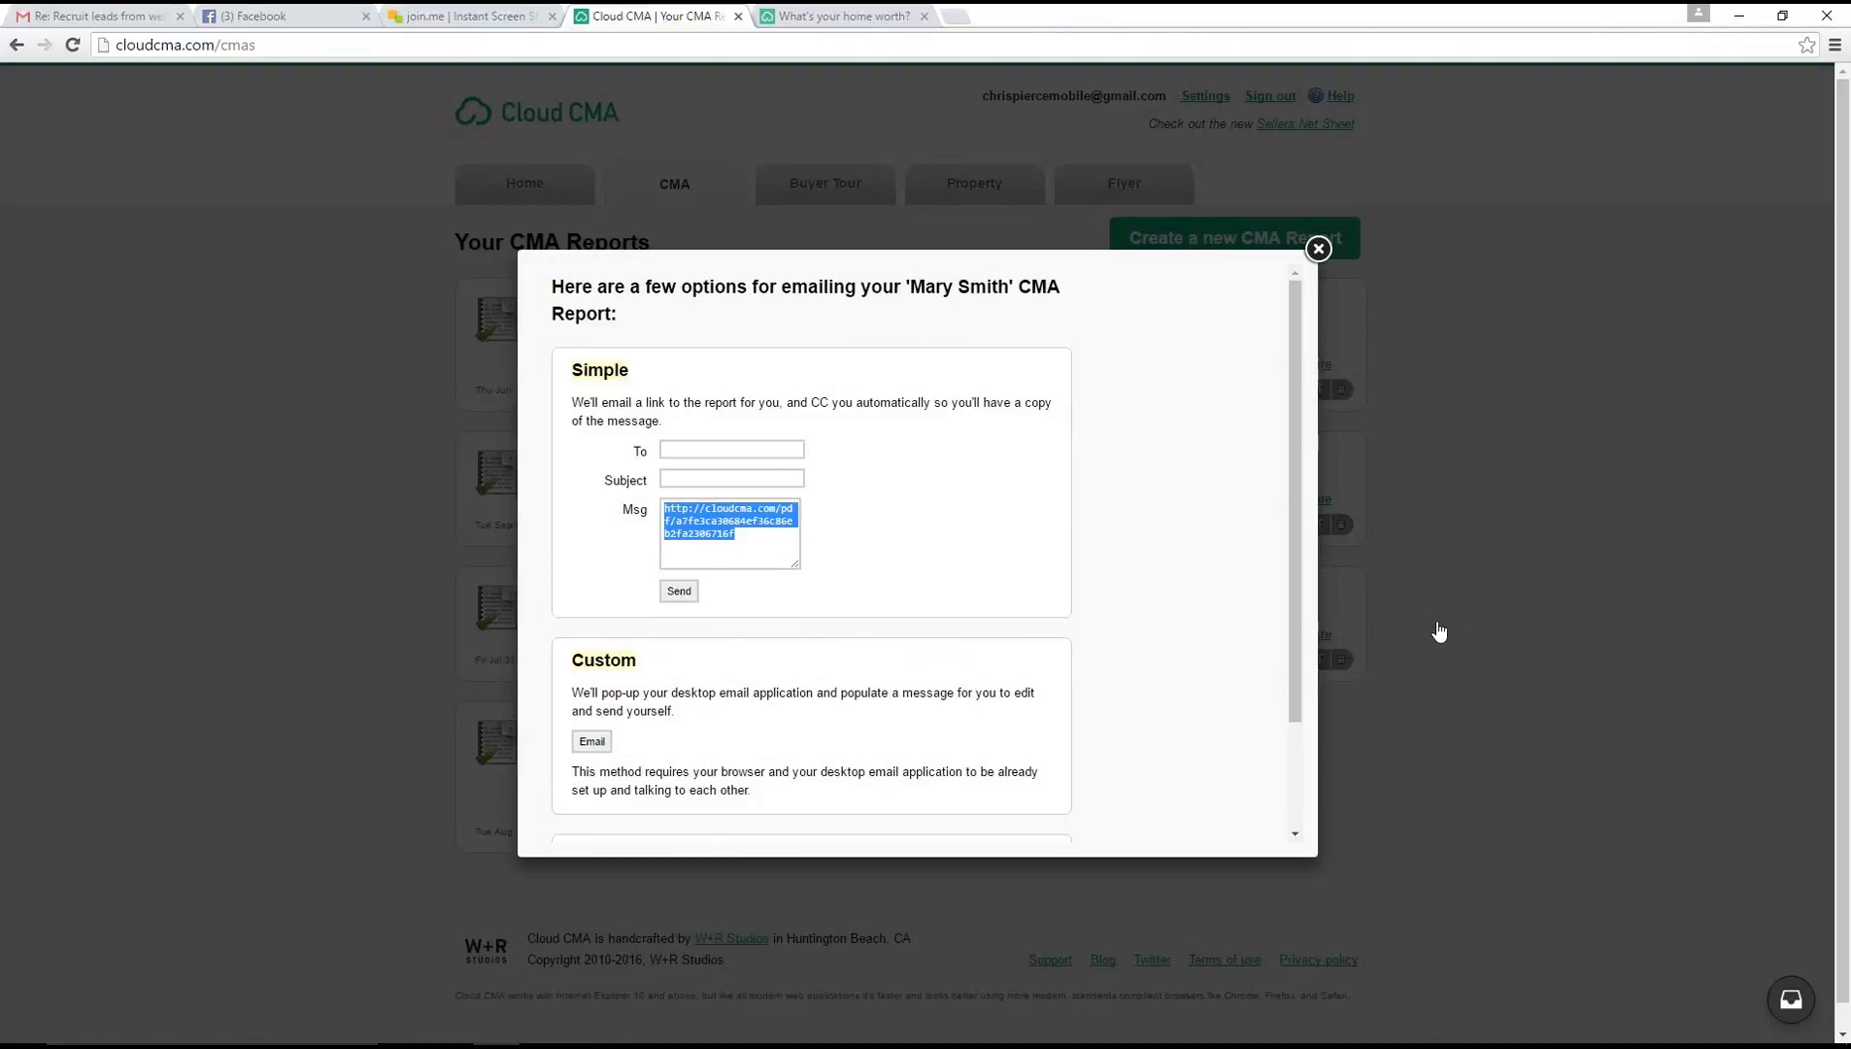
{"action": "left_click", "coordinate": [756, 537]}
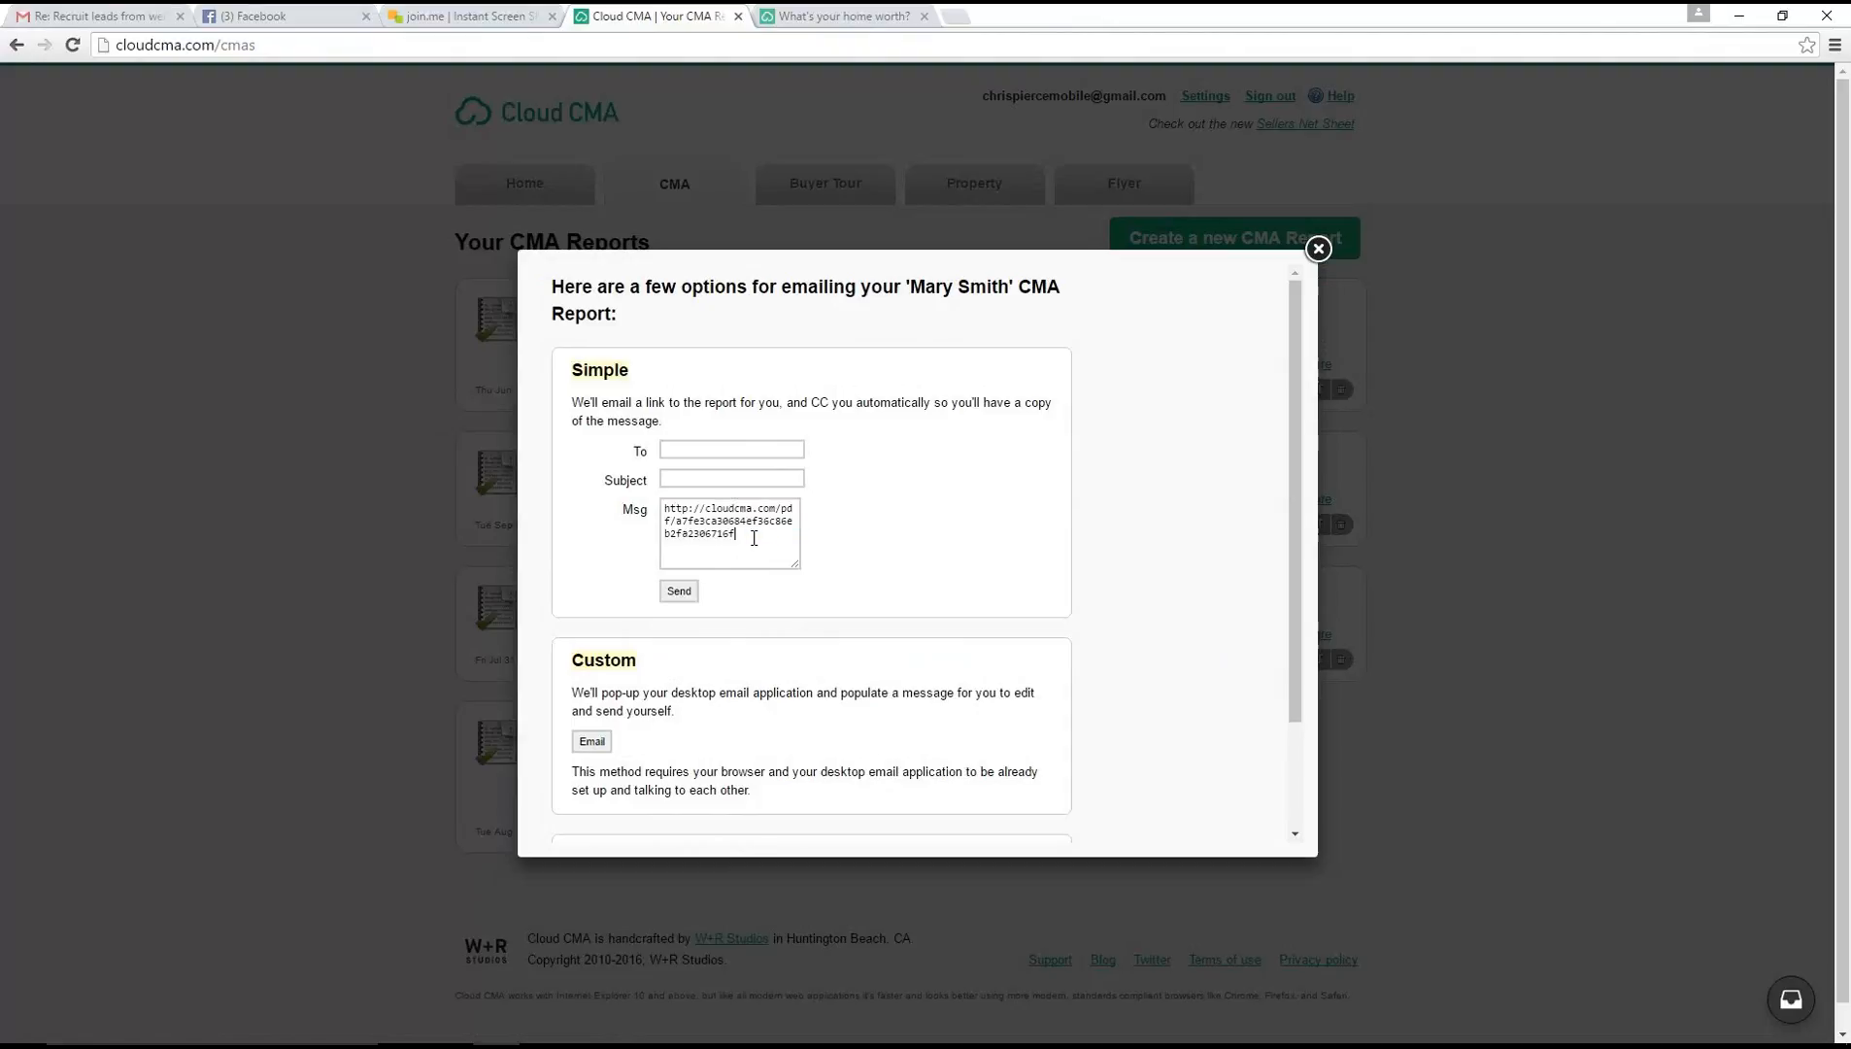
{"action": "left_click", "coordinate": [667, 507]}
{"action": "key", "text": "Return"}
{"action": "key", "text": "Return"}
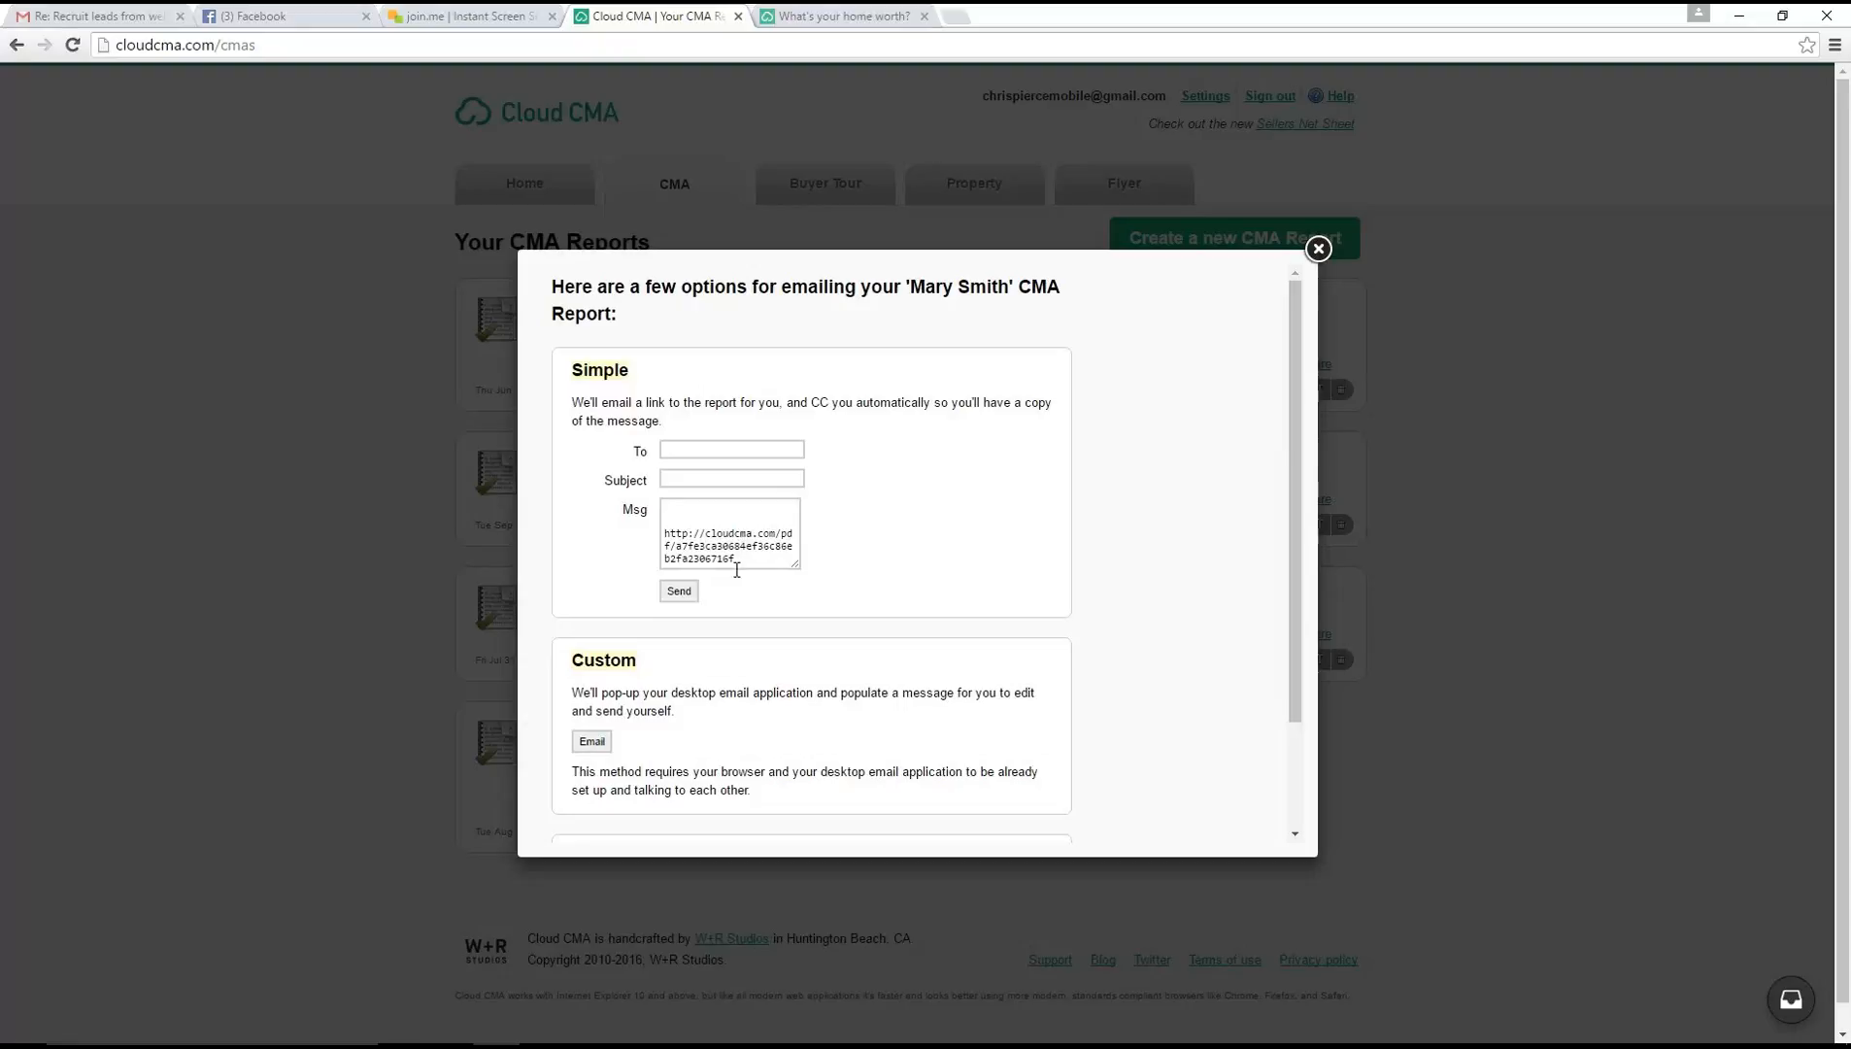
{"action": "left_click", "coordinate": [696, 513]}
{"action": "type", "text": "Below you will find the link "}
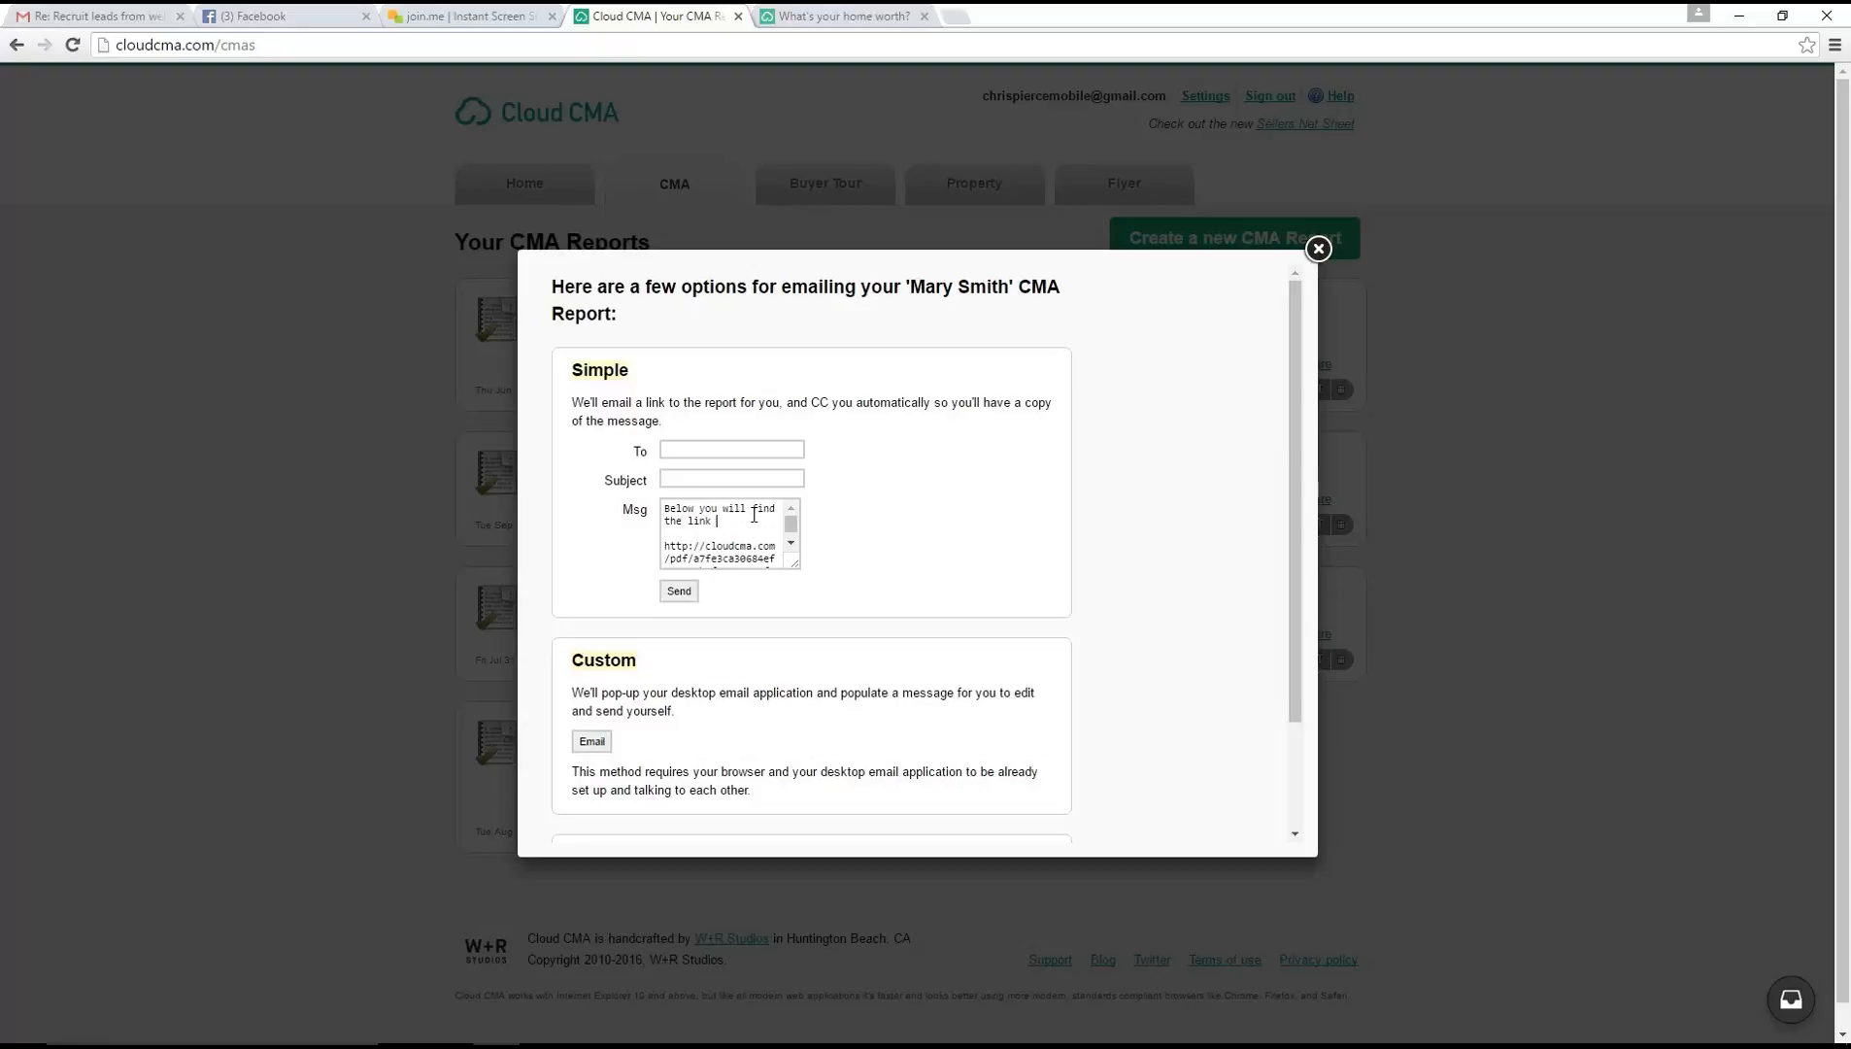
{"action": "type", "text": "to your Customized CMA"}
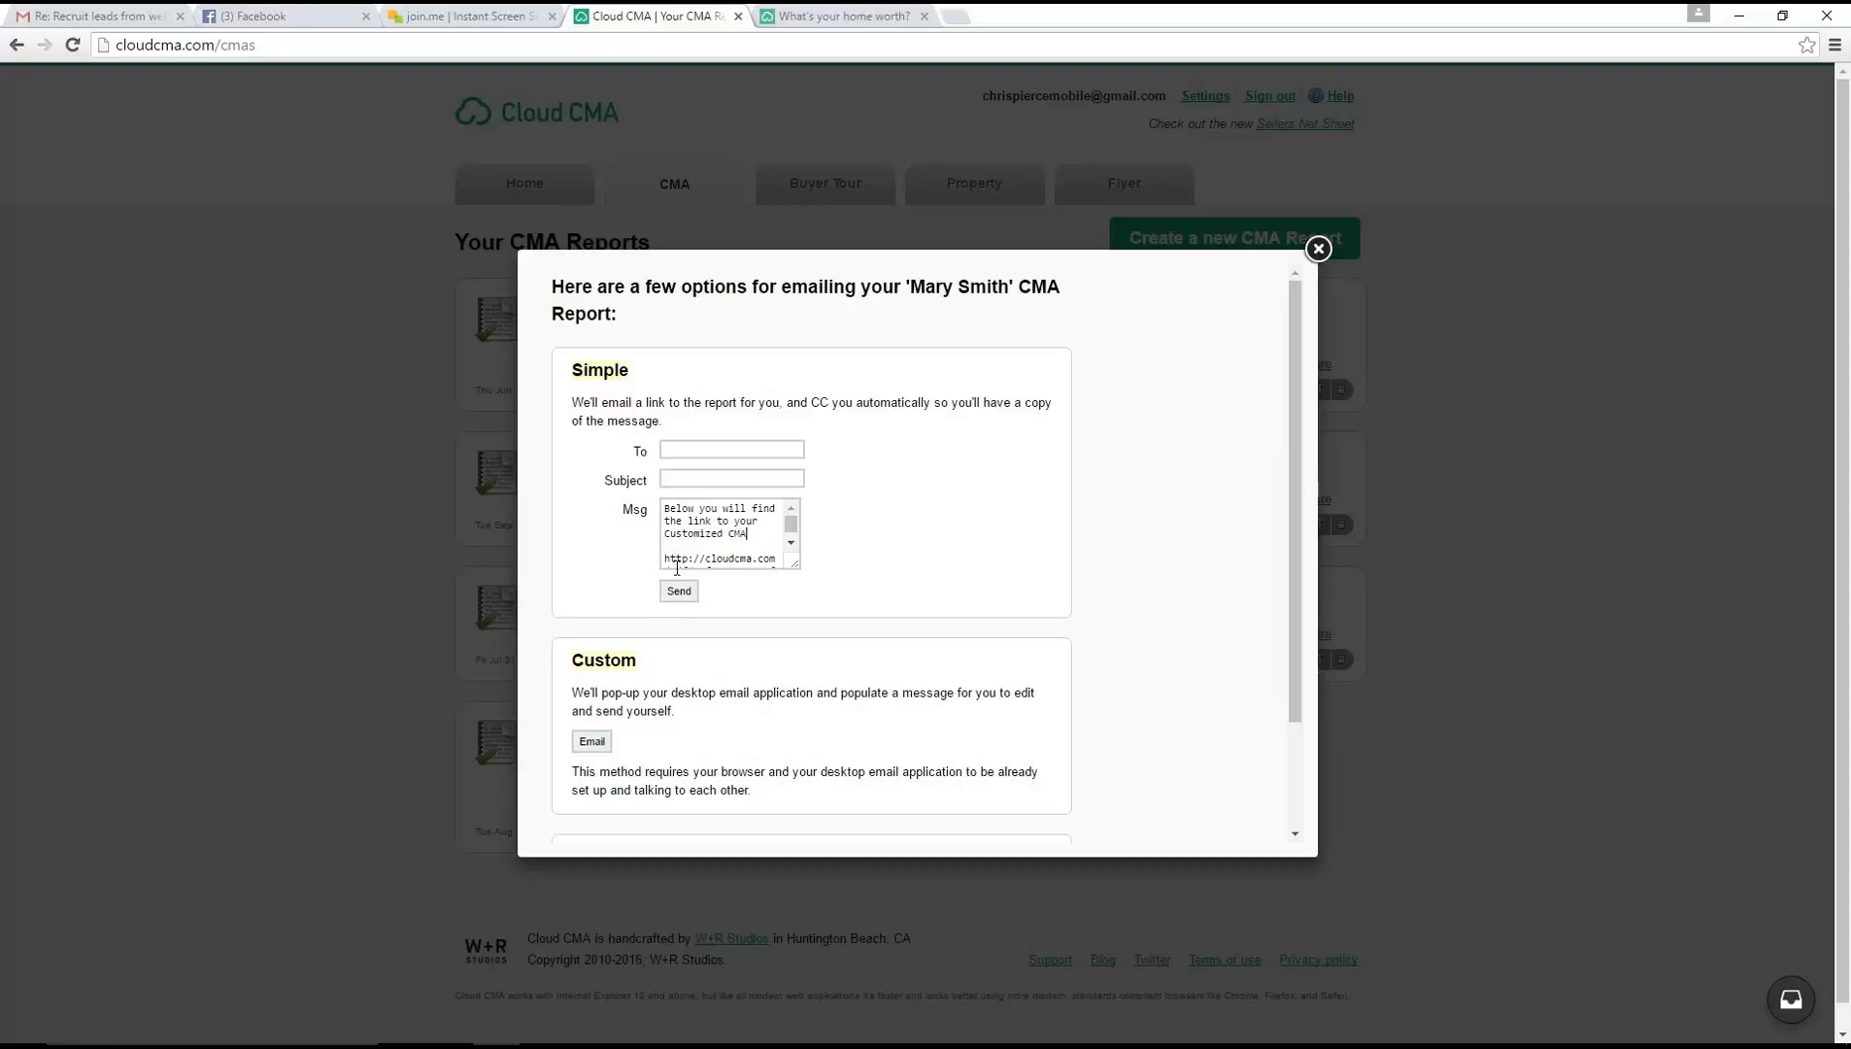
Enter the recipient's email address and the subject "Your CMA for Shore Drive Plymouth", and send the report email
{"action": "left_click", "coordinate": [720, 451]}
{"action": "key", "text": "Tab"}
{"action": "type", "text": "Your CMA for "}
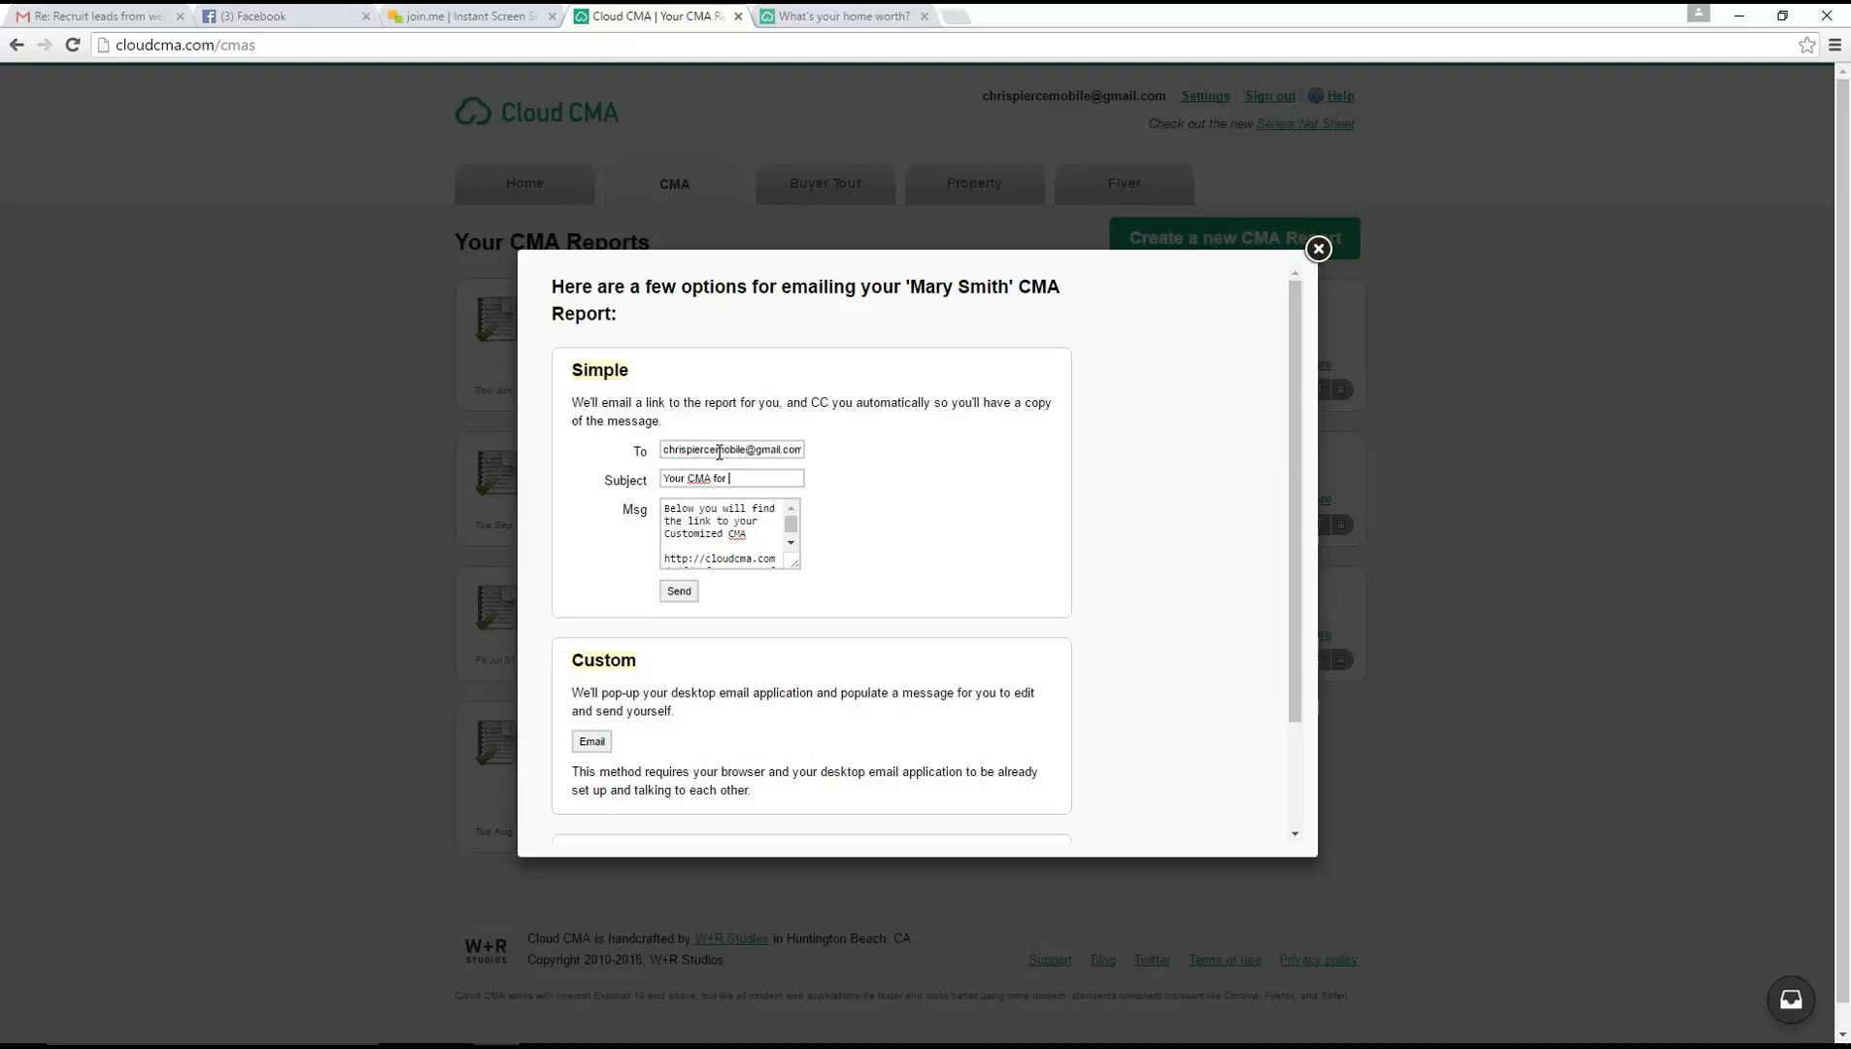
{"action": "type", "text": "Shore Drive Plymouth"}
{"action": "left_click", "coordinate": [791, 542]}
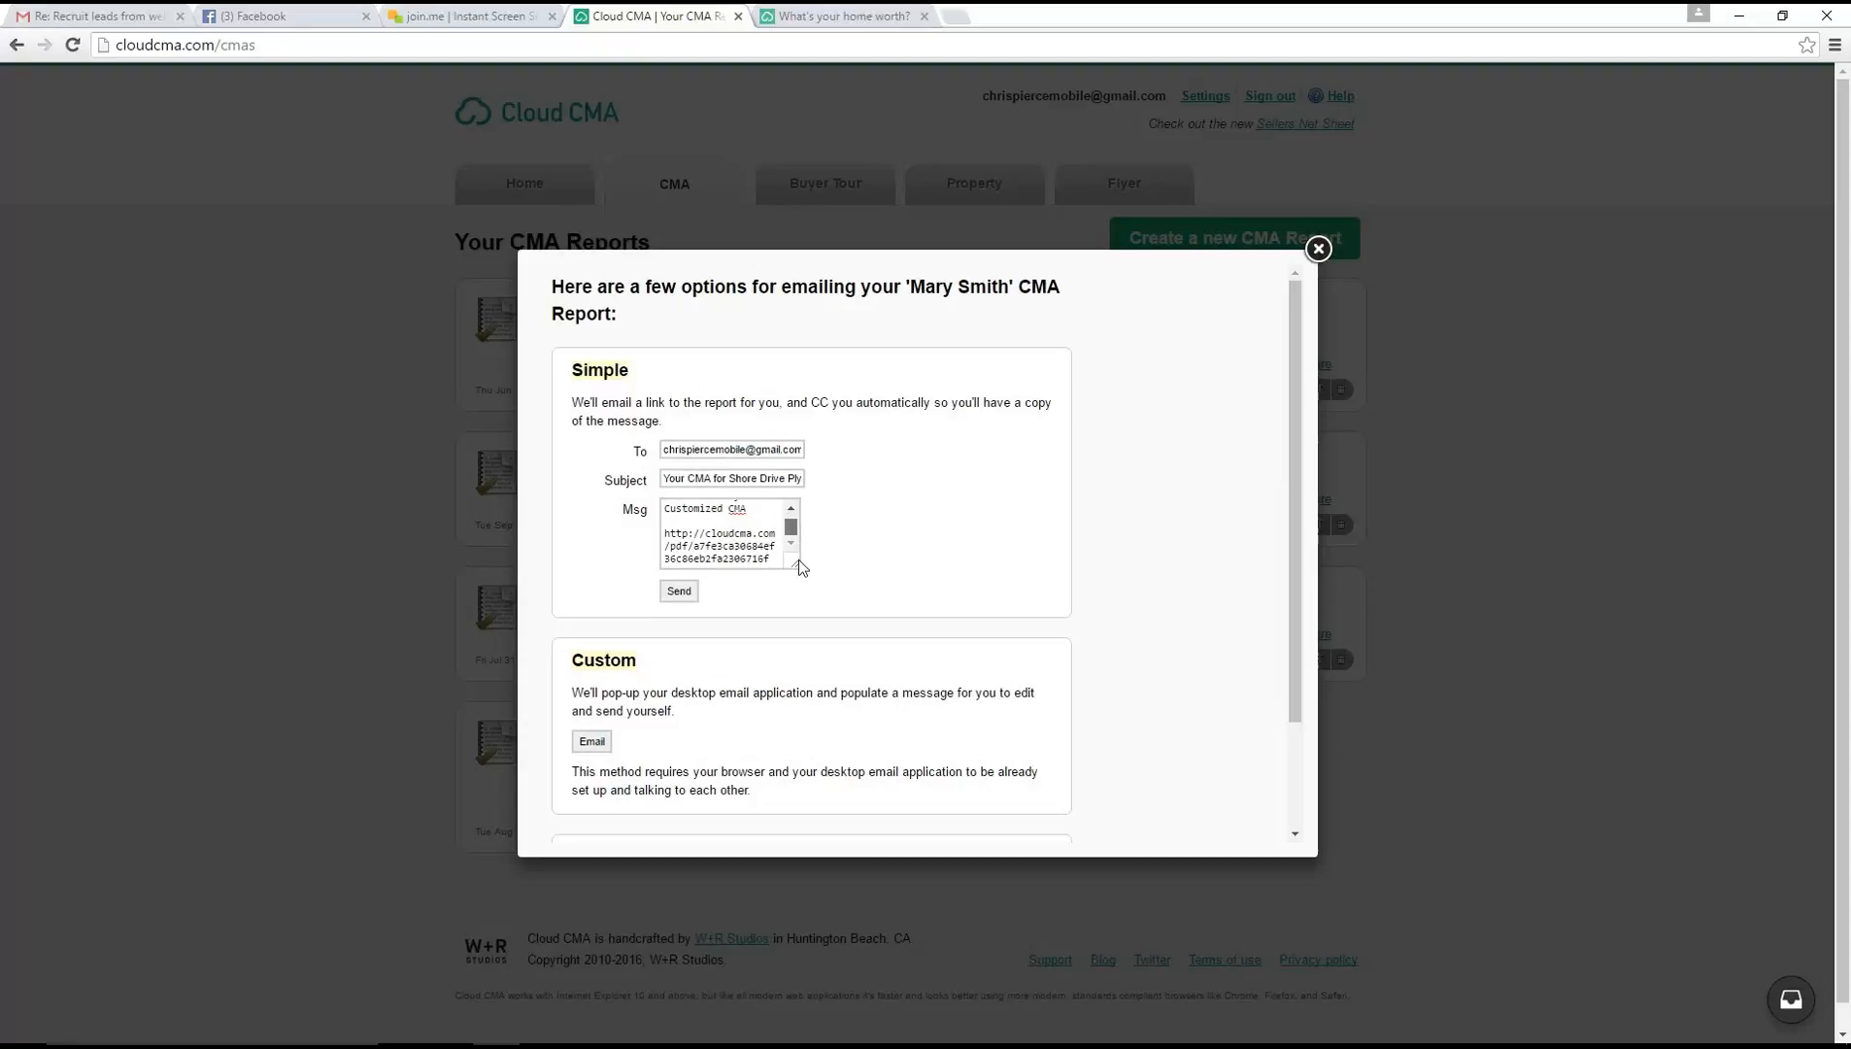
{"action": "left_click", "coordinate": [679, 590]}
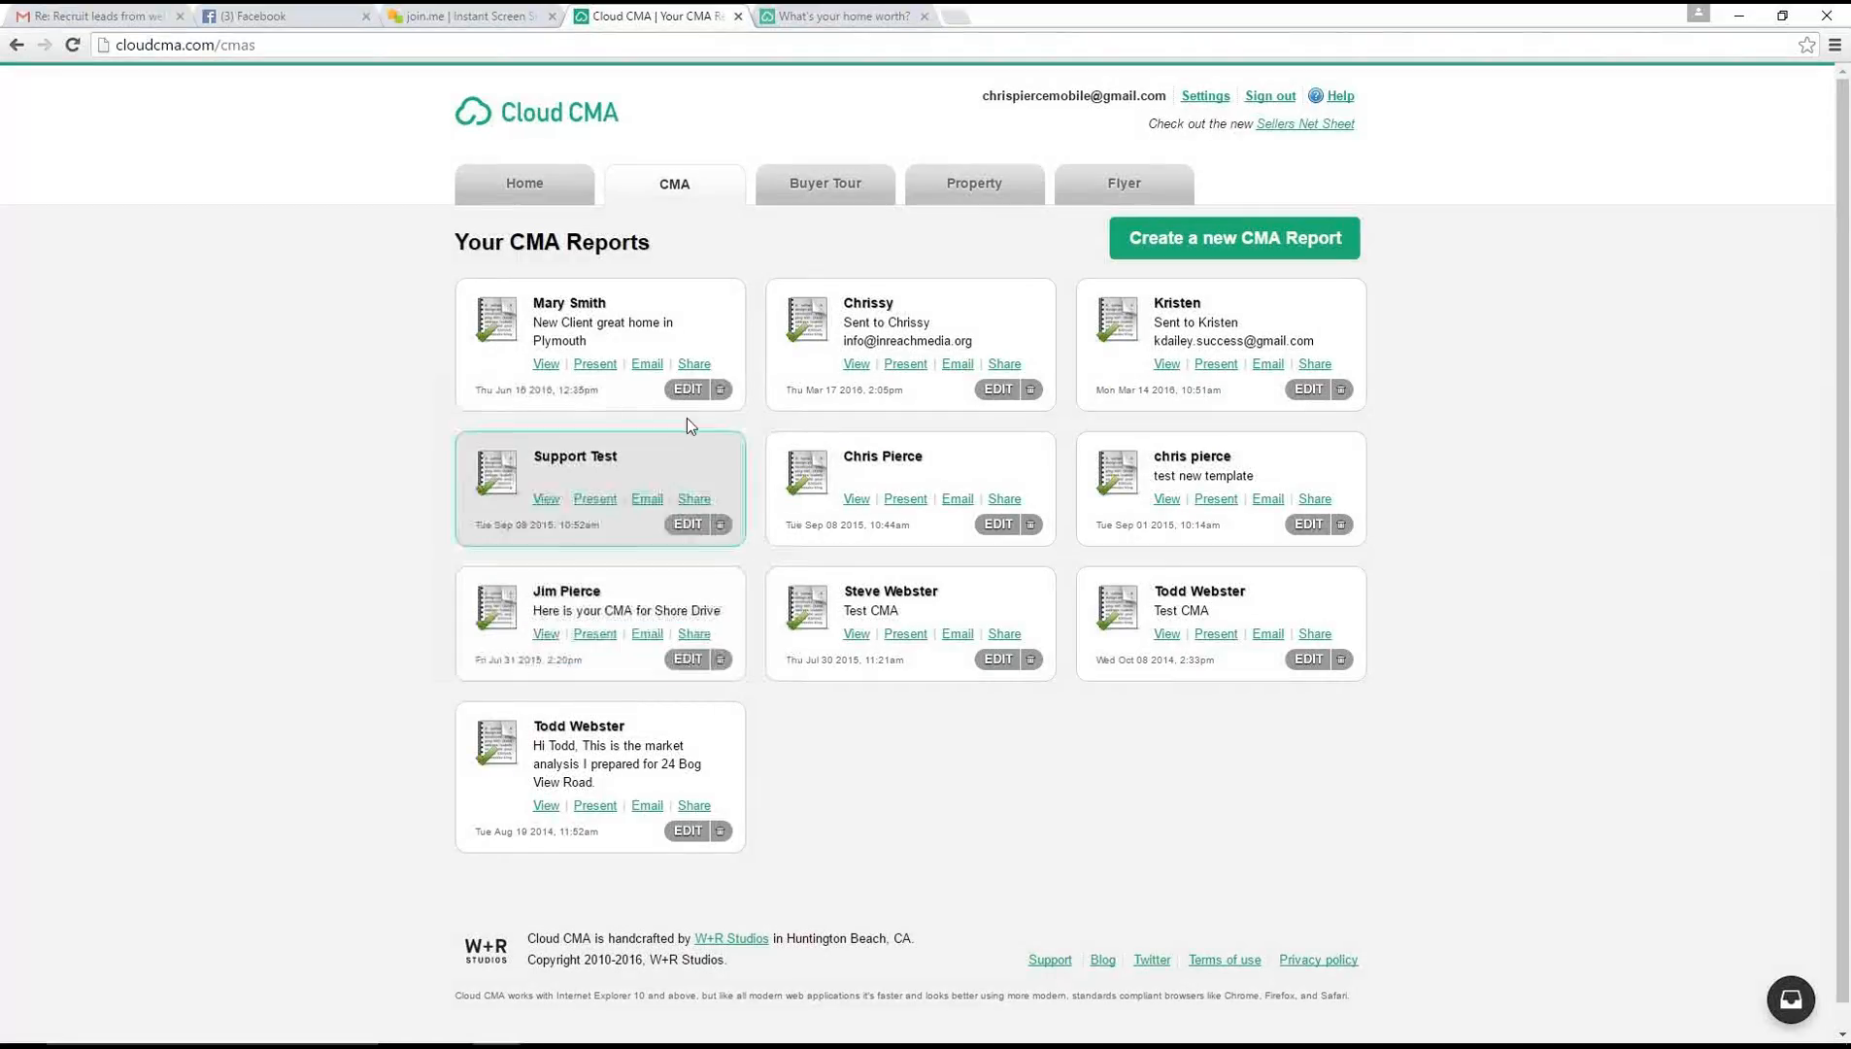
Open the PDF of the new Plymouth report and close the "What's your home worth?" page
{"action": "left_click", "coordinate": [545, 364]}
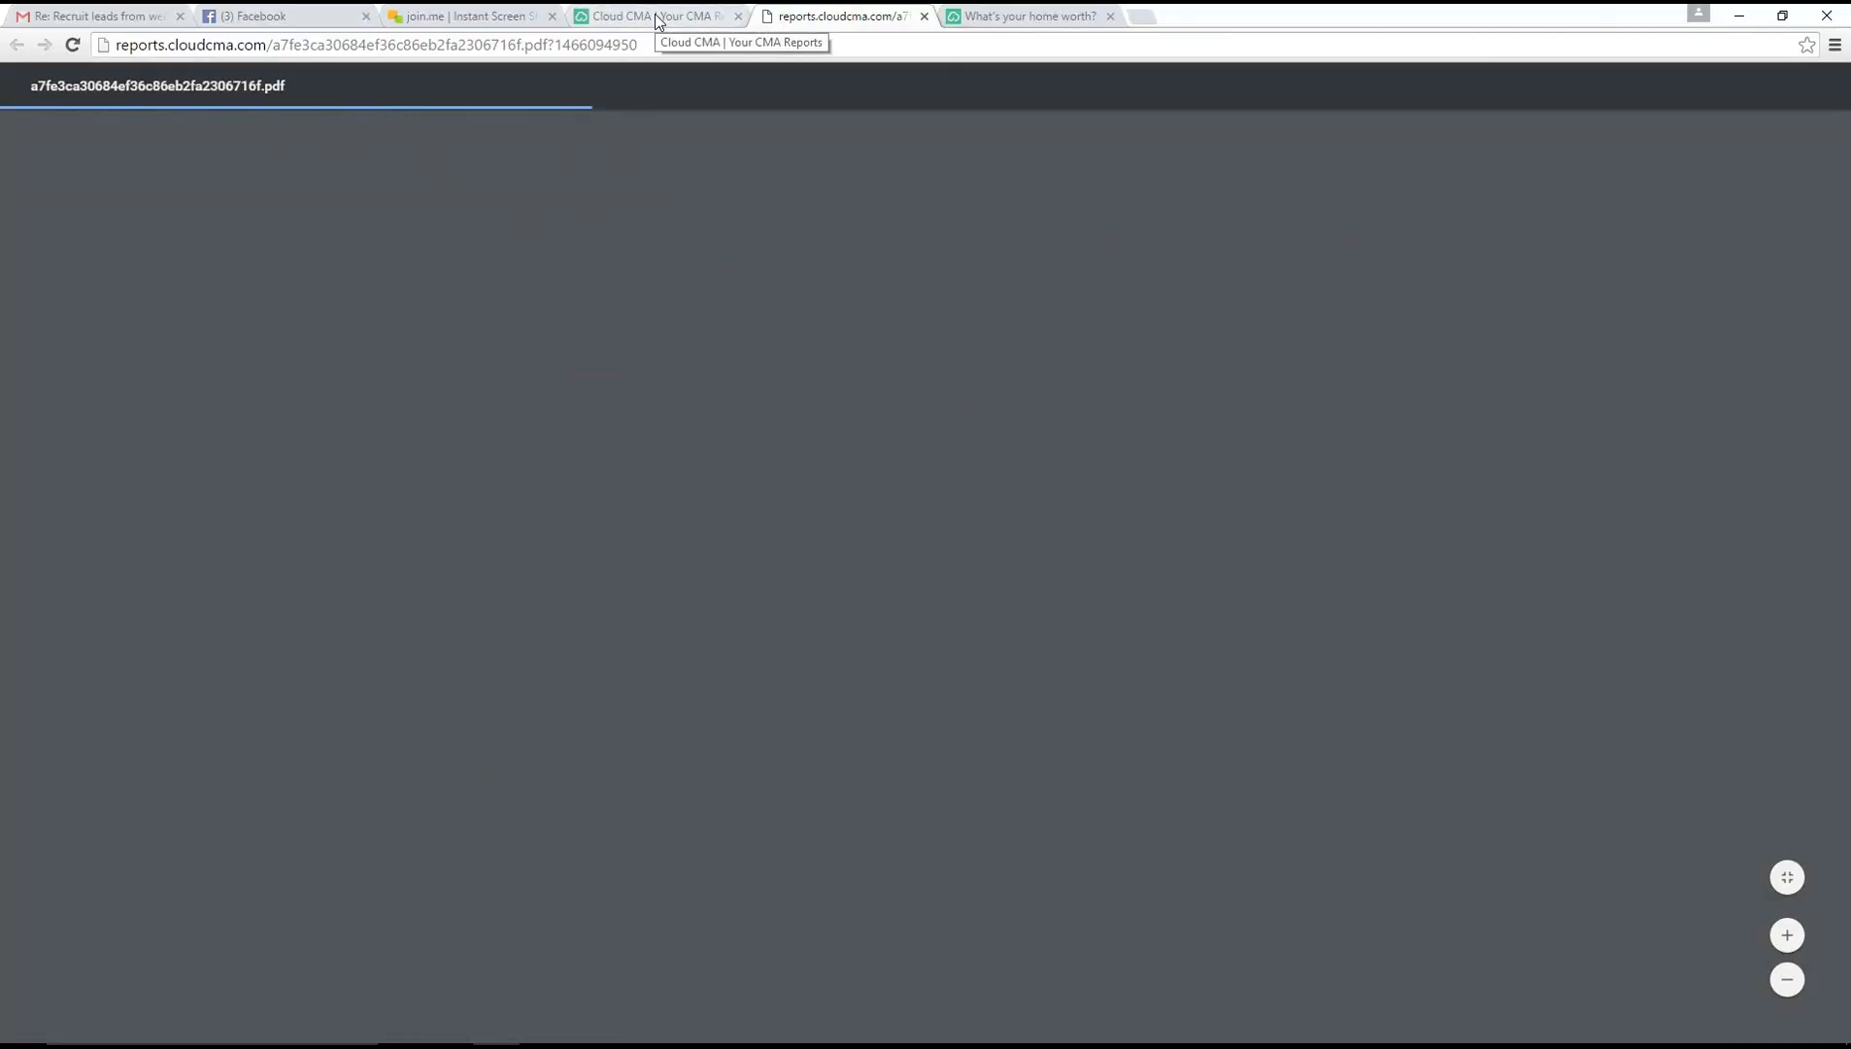
{"action": "left_click", "coordinate": [971, 17]}
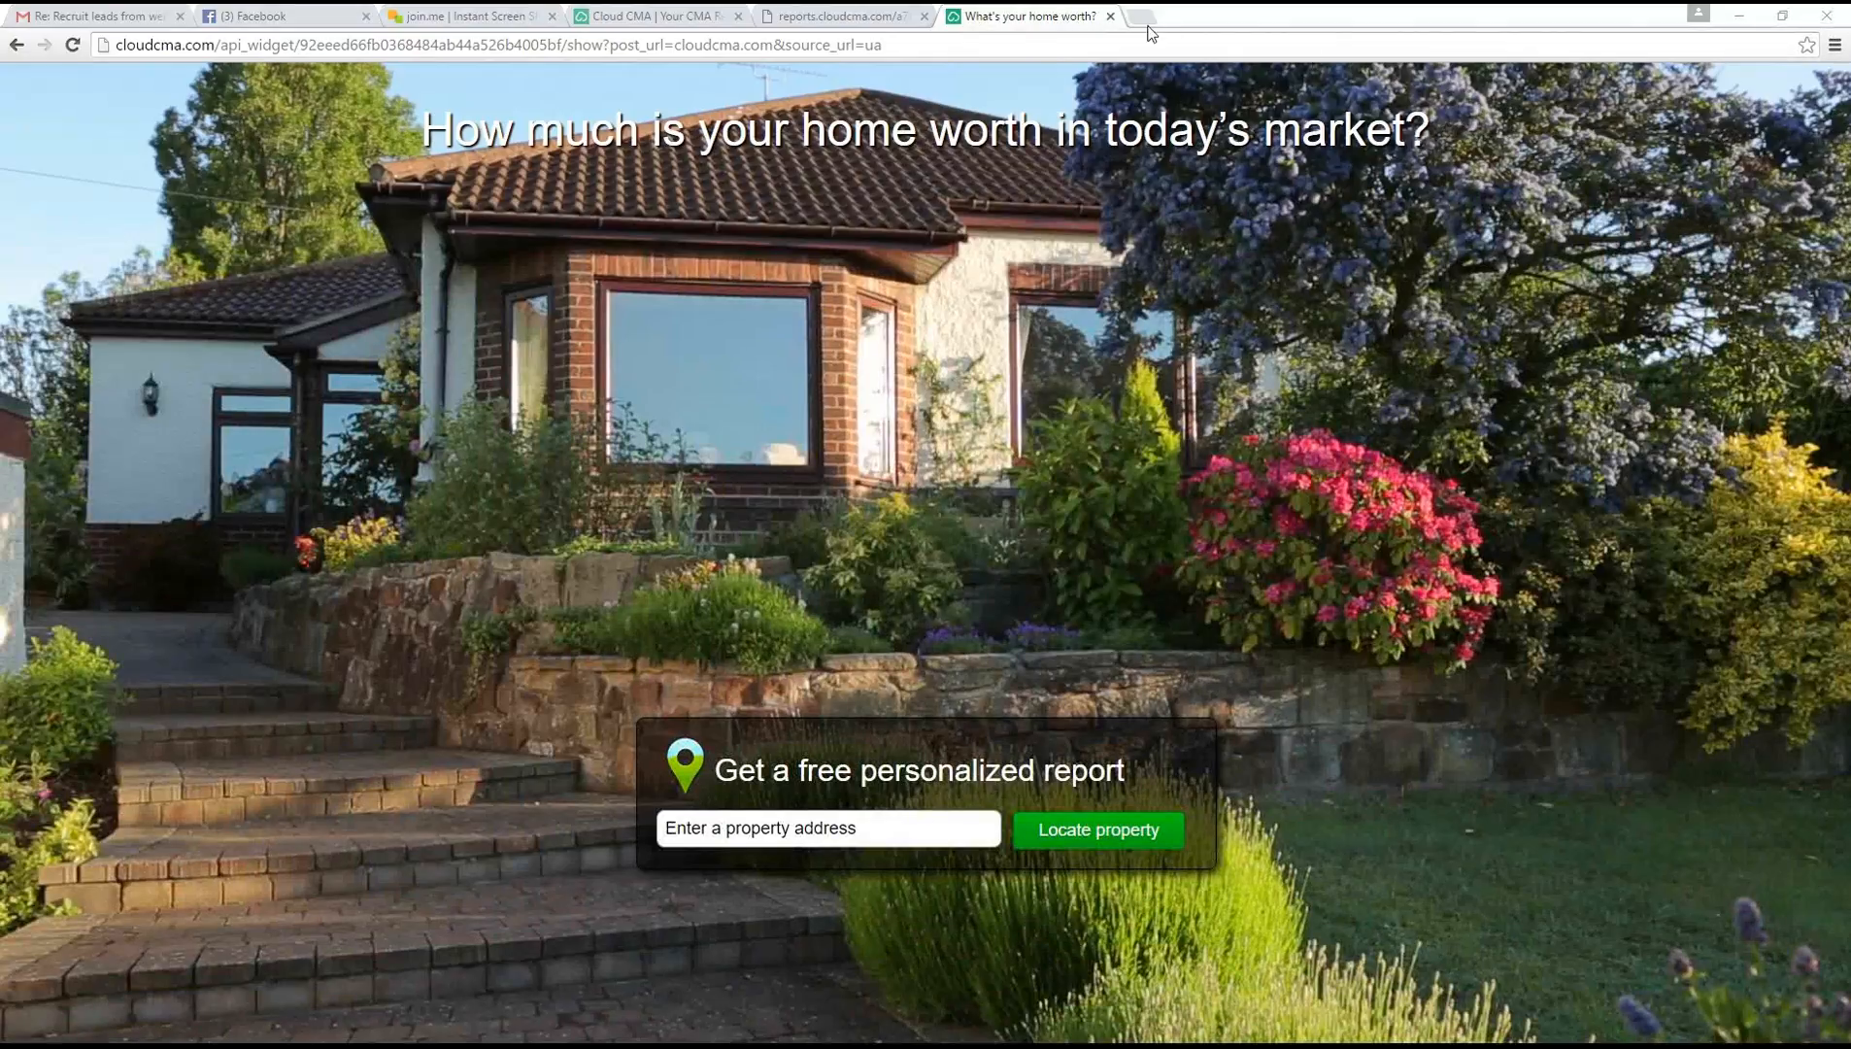
{"action": "left_click", "coordinate": [1111, 17]}
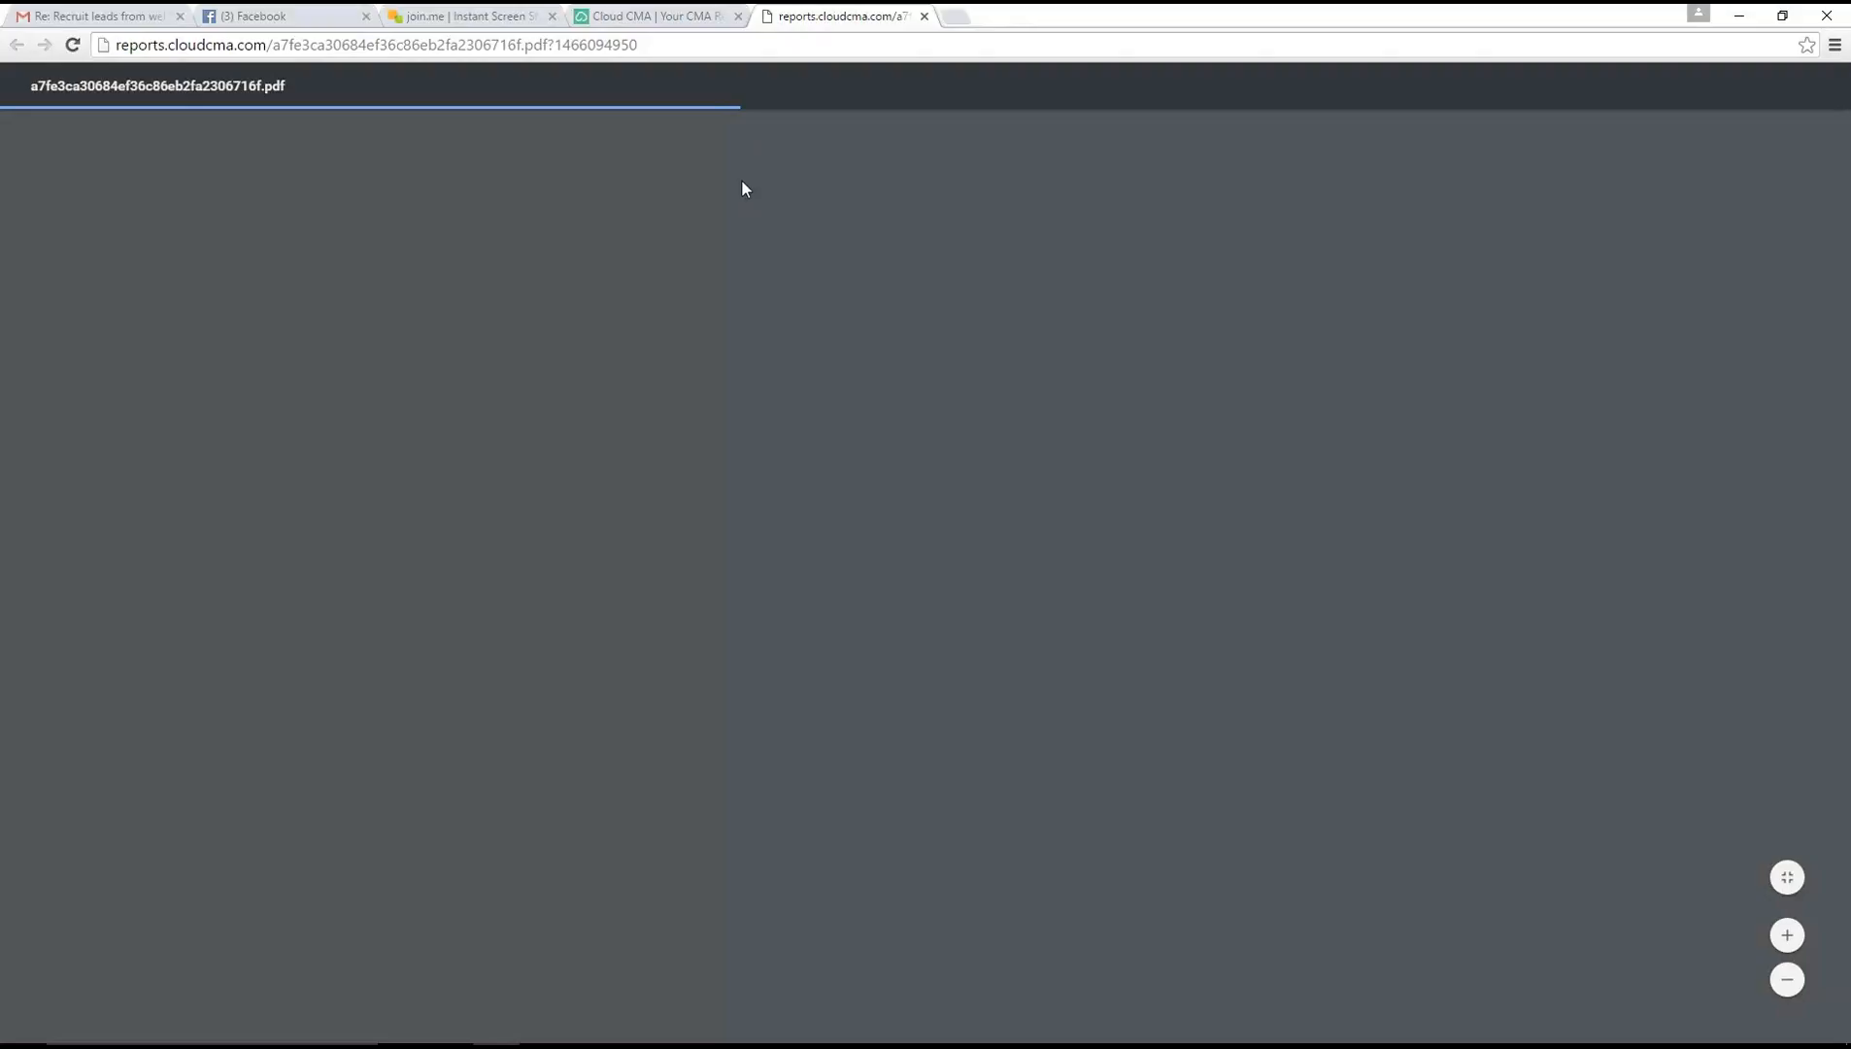
Open the new Plymouth report as a presentation and page through its cover, listings map and first sold listings
{"action": "left_click", "coordinate": [657, 17]}
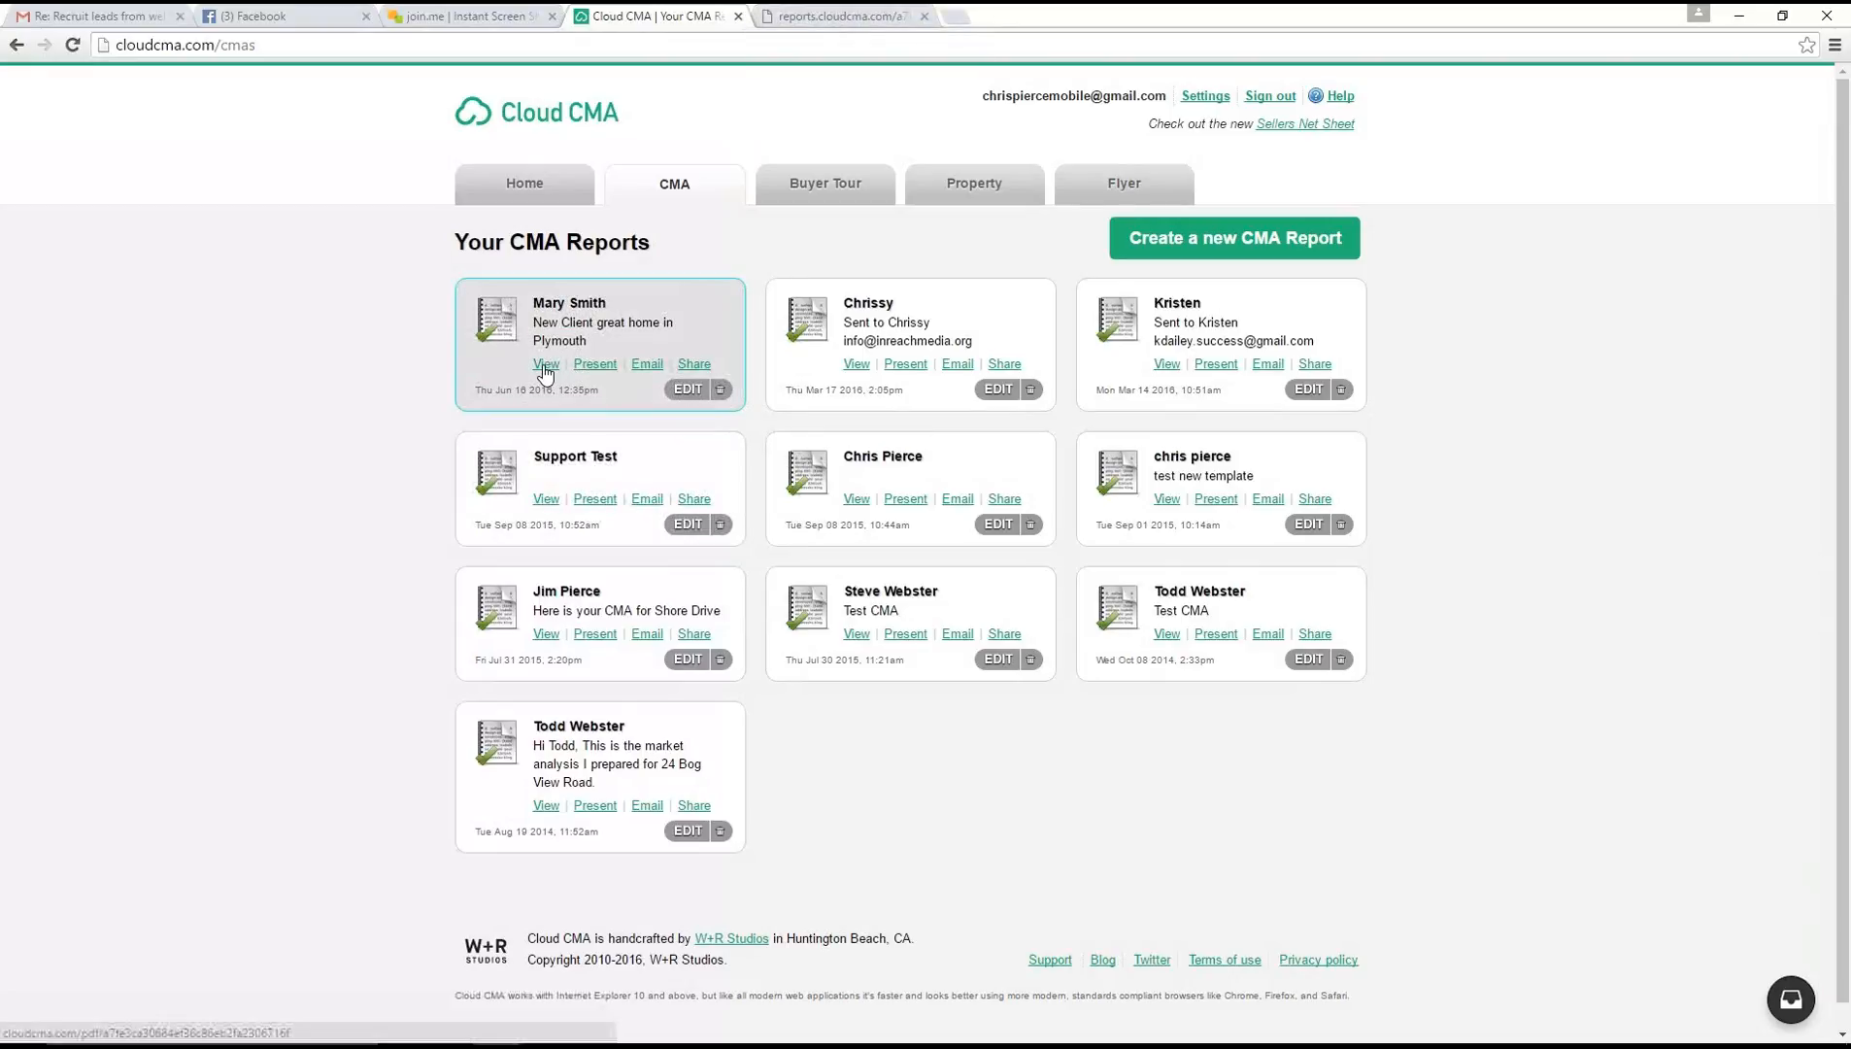
{"action": "left_click", "coordinate": [592, 366]}
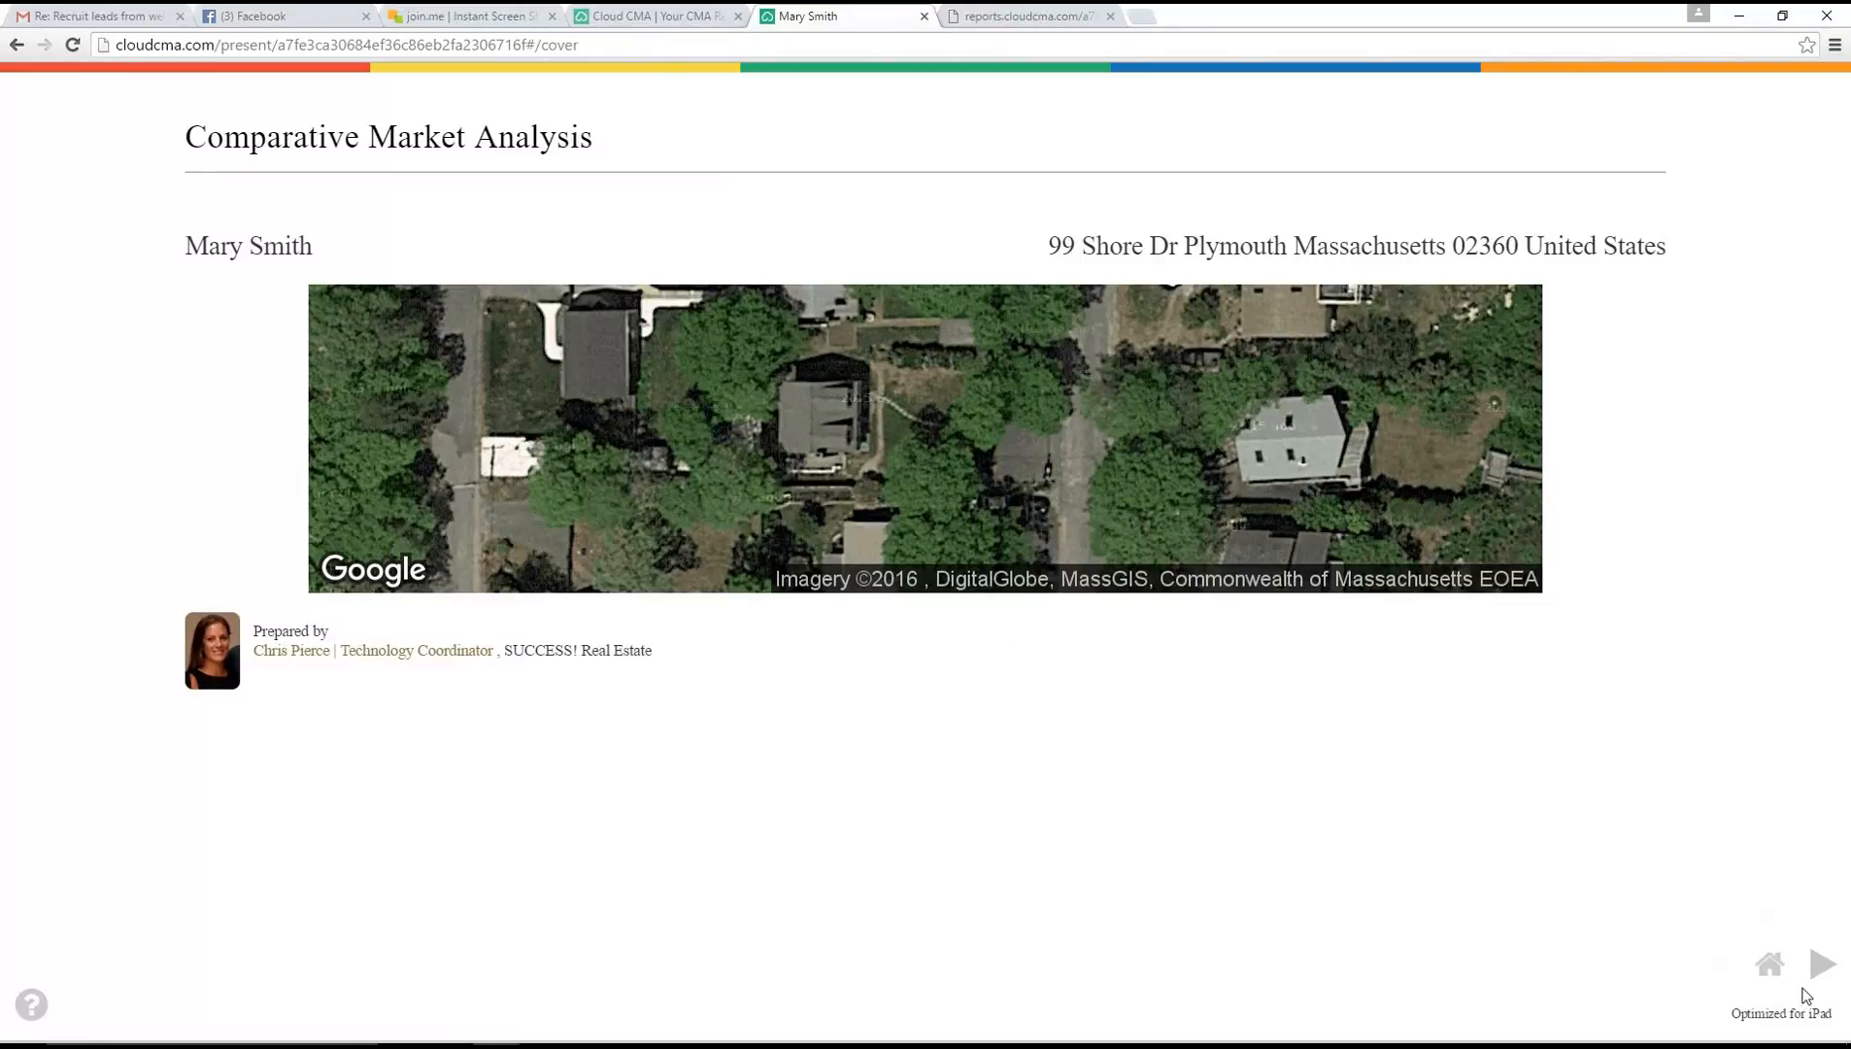
{"action": "left_click", "coordinate": [1823, 962]}
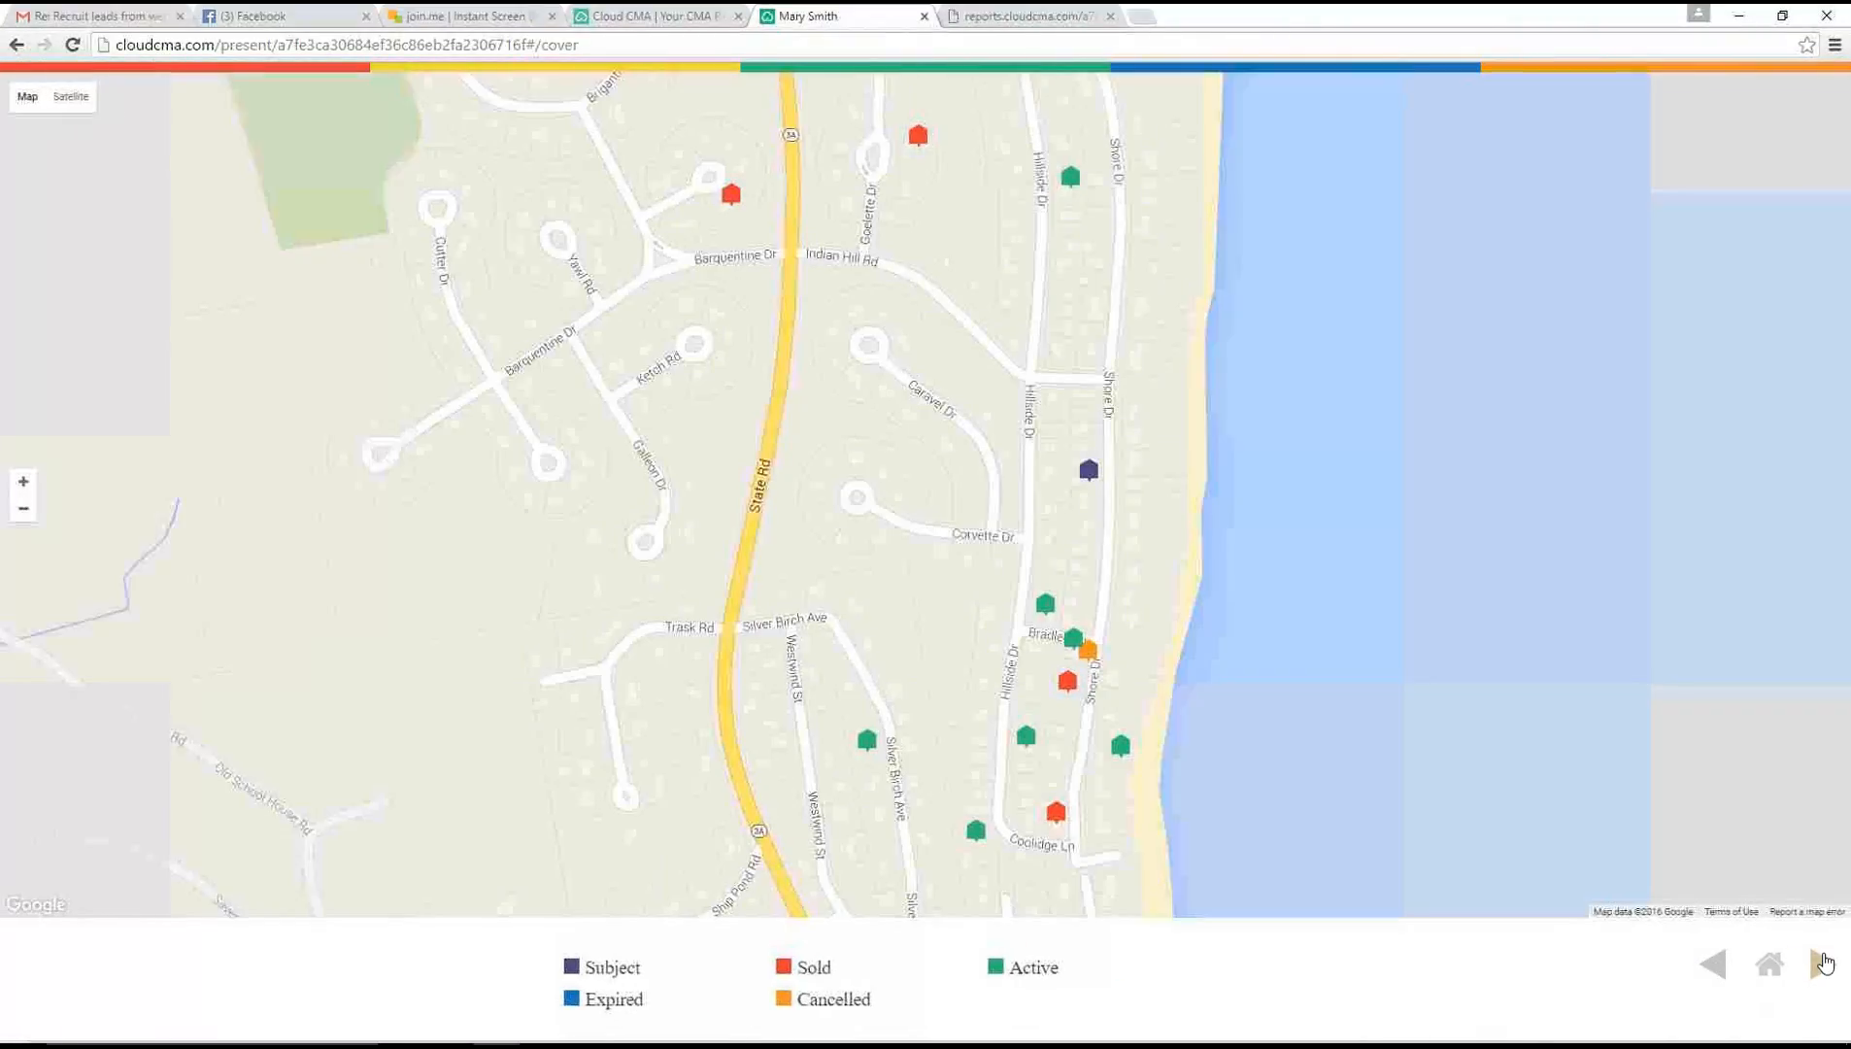
{"action": "left_click", "coordinate": [1713, 963]}
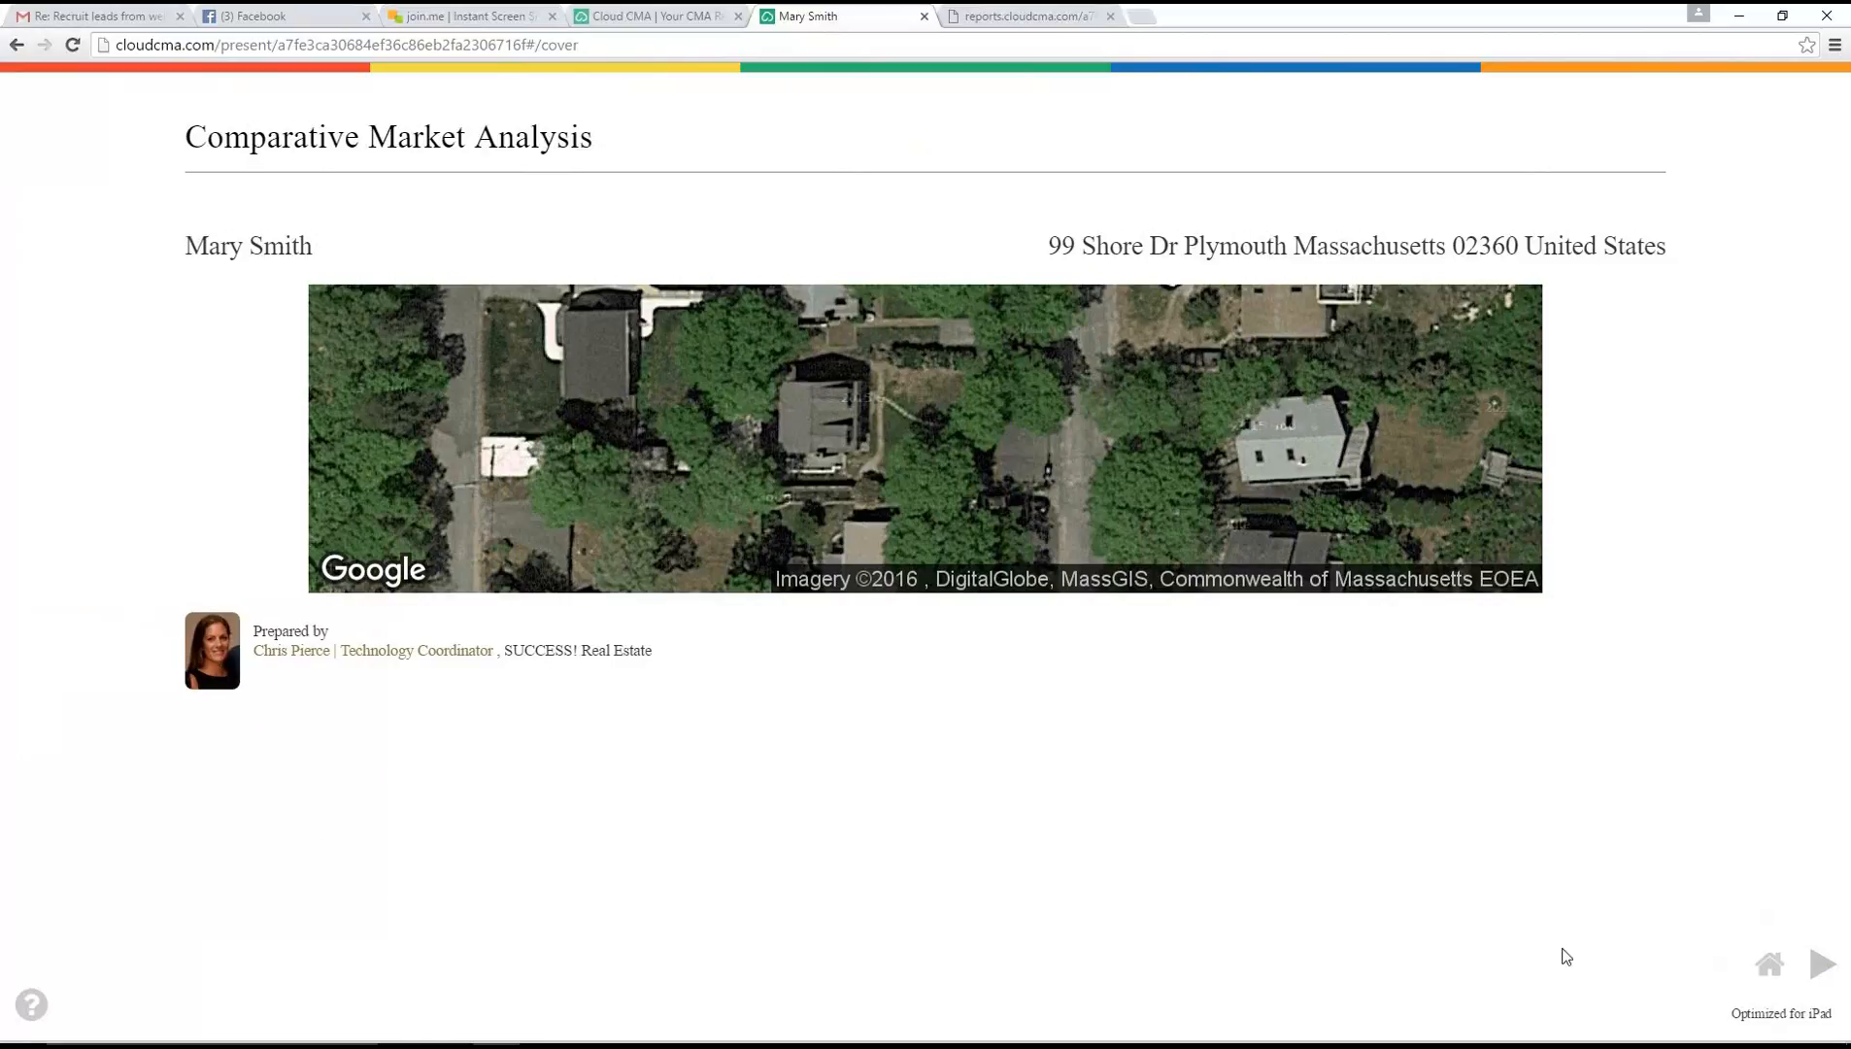
{"action": "left_click", "coordinate": [1822, 964]}
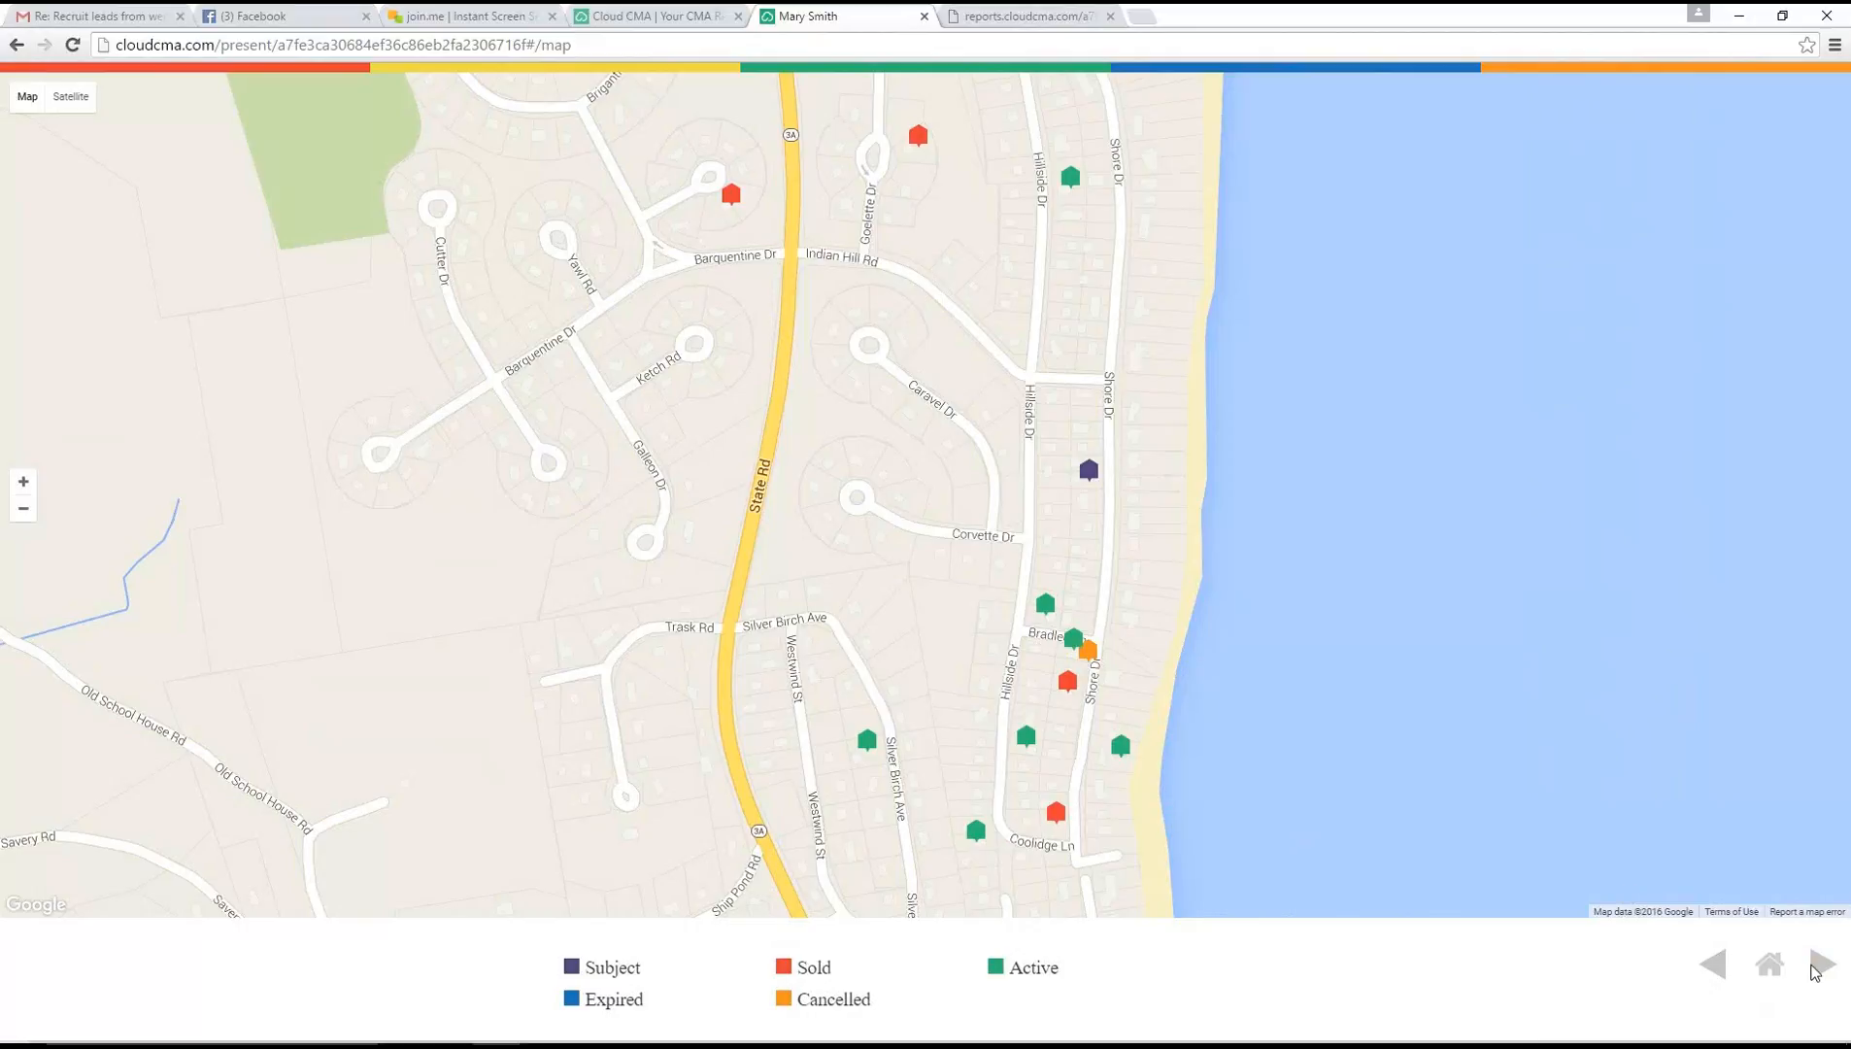
{"action": "left_click", "coordinate": [1820, 966]}
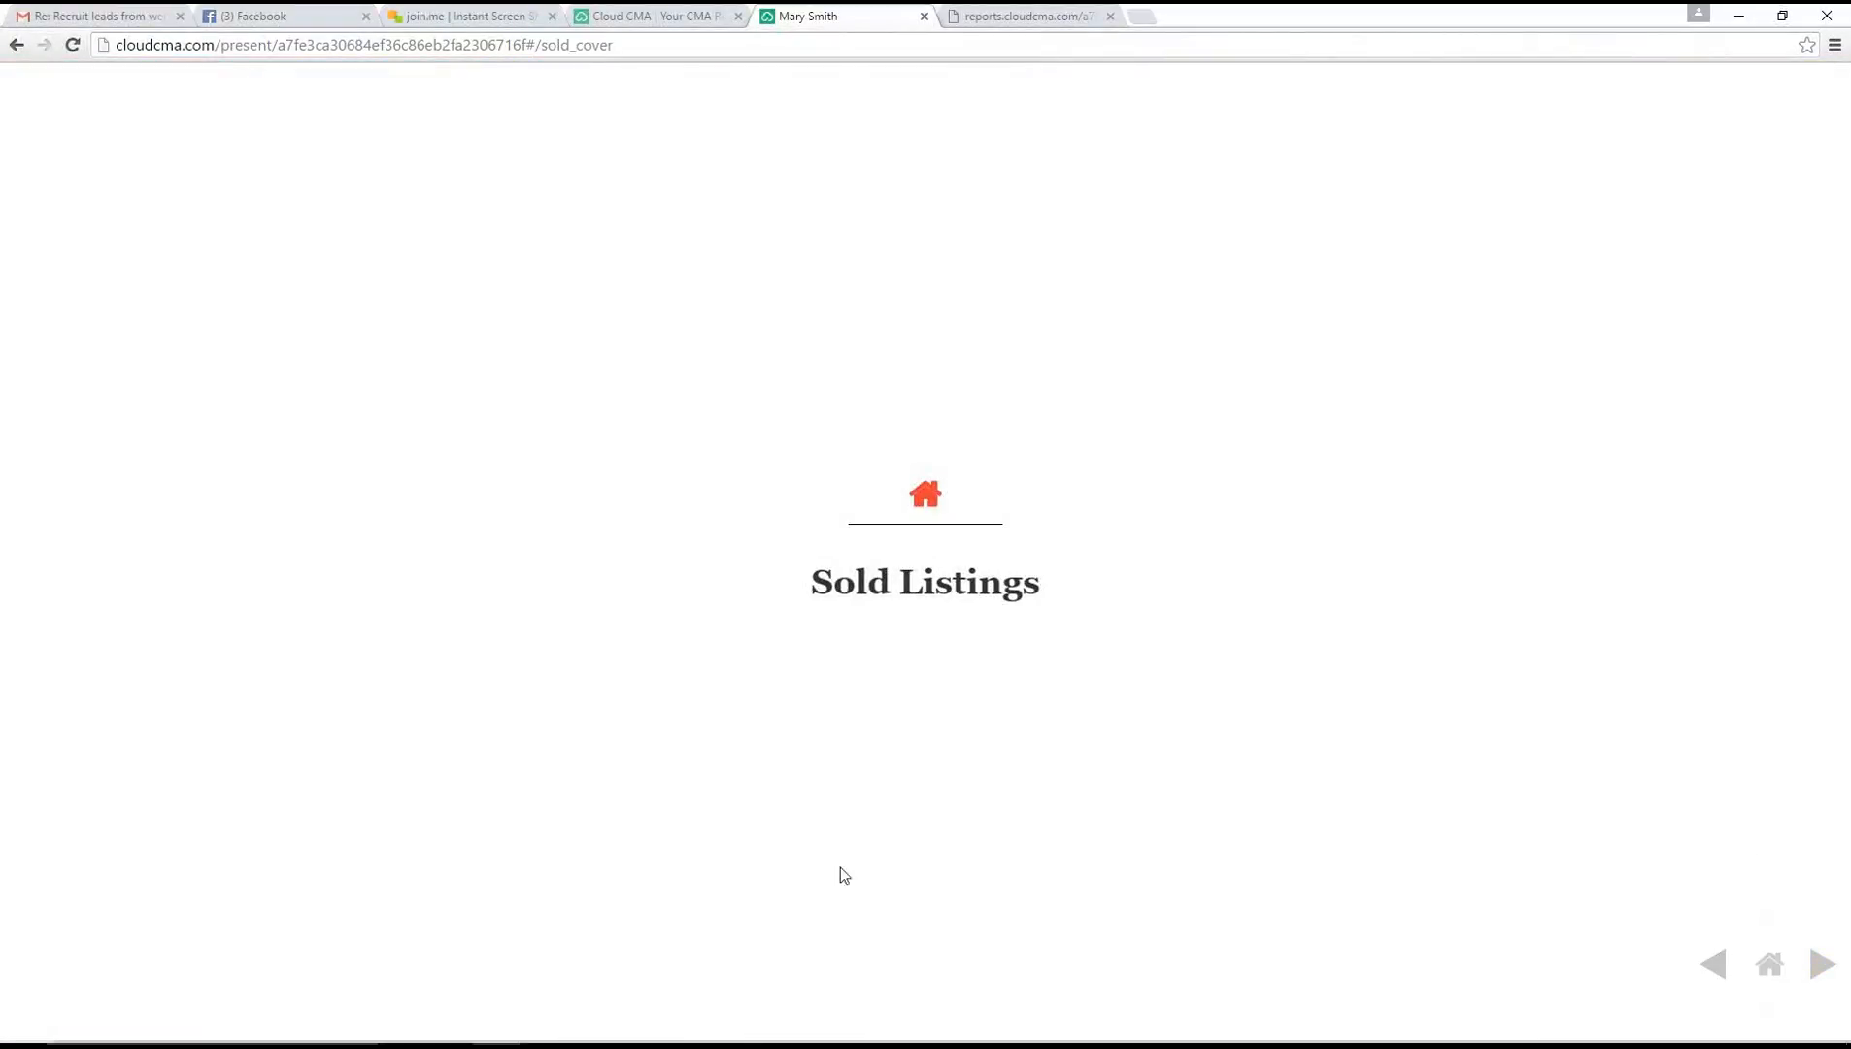
{"action": "left_click", "coordinate": [1819, 966]}
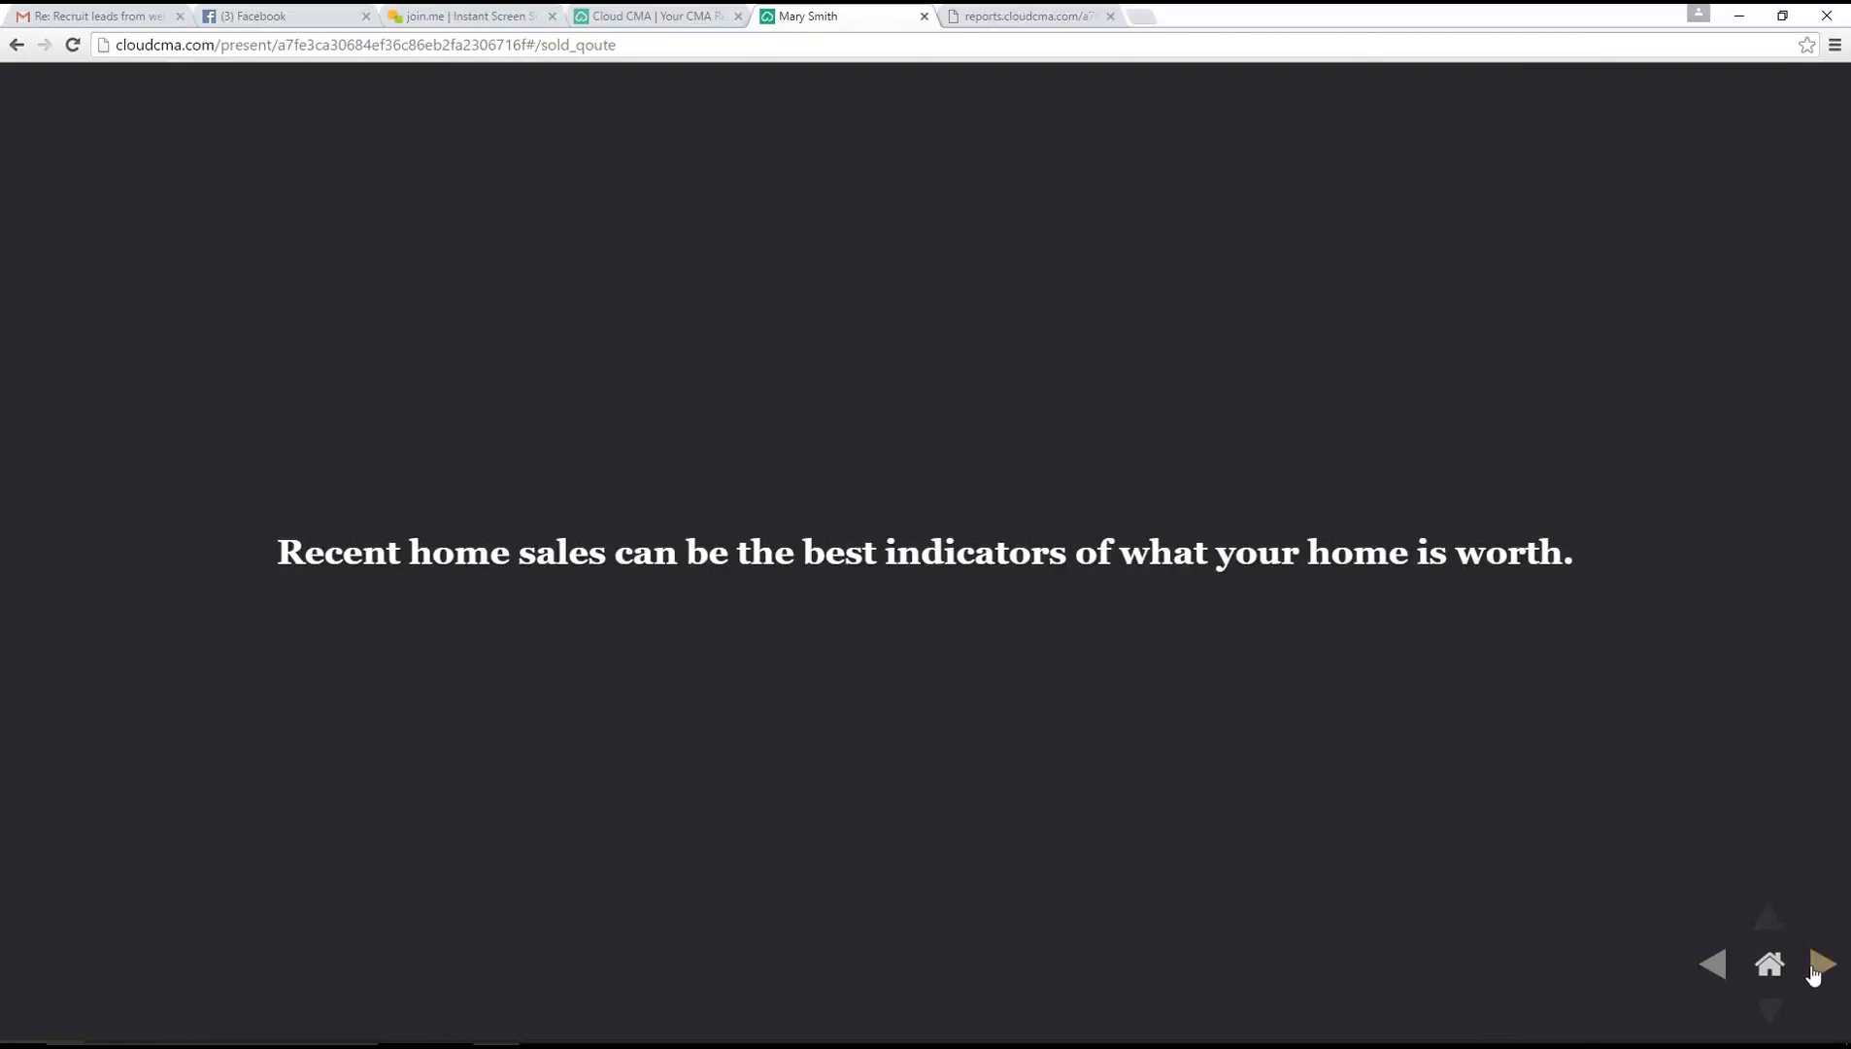
{"action": "left_click", "coordinate": [1818, 963]}
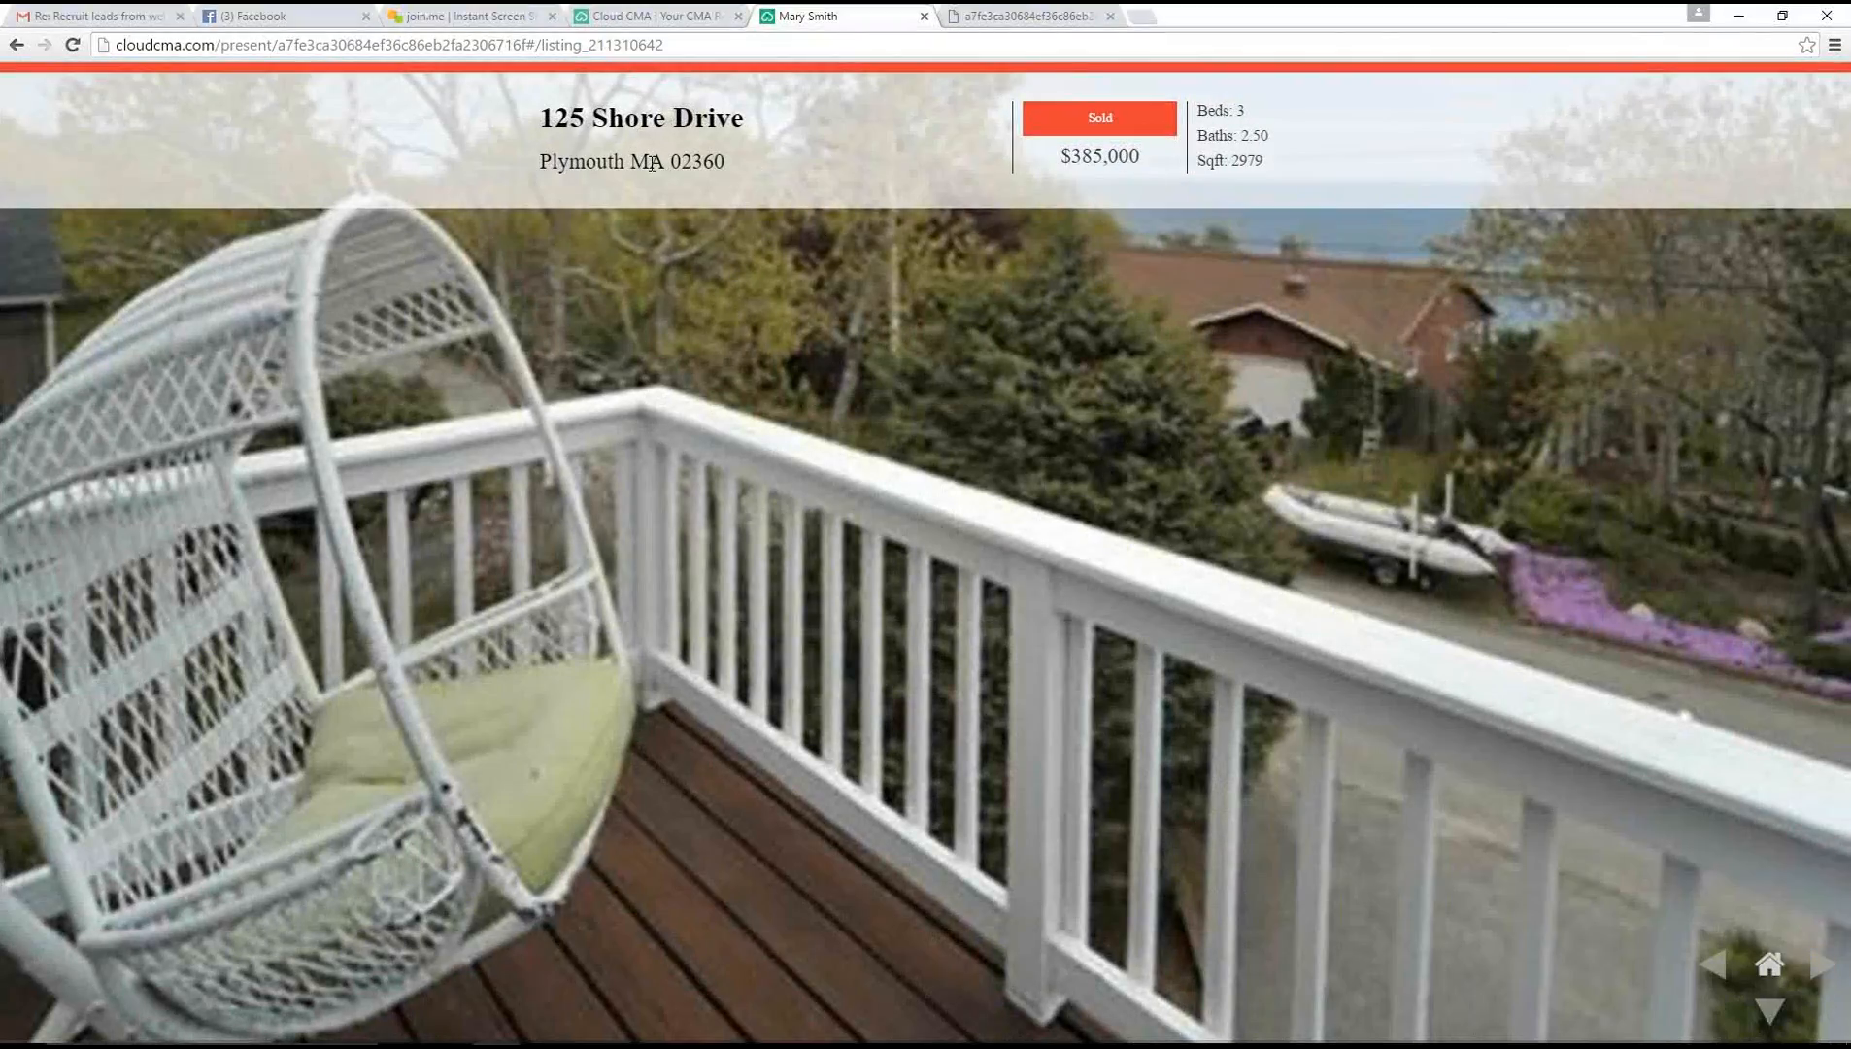
{"action": "left_click", "coordinate": [1819, 964]}
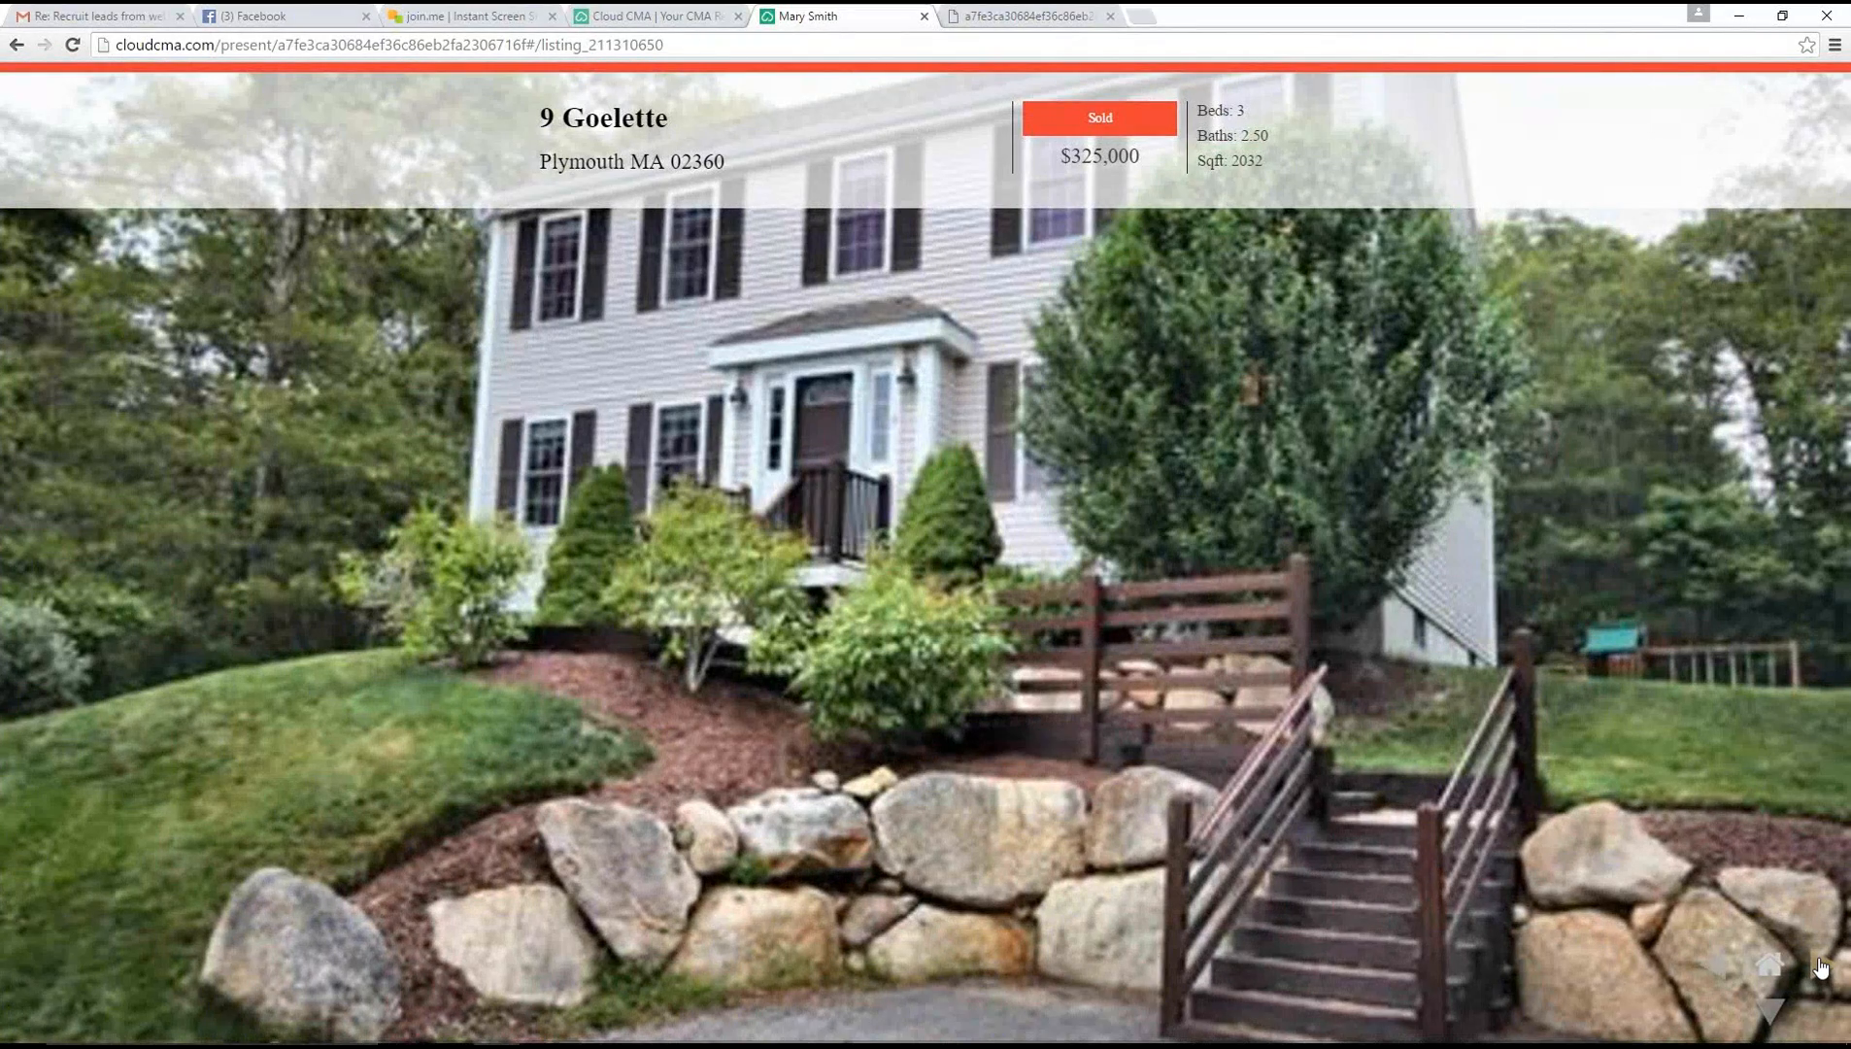
Page through the presentation's remaining sold listings and first active listings, and close the presentation
{"action": "left_click", "coordinate": [1819, 967]}
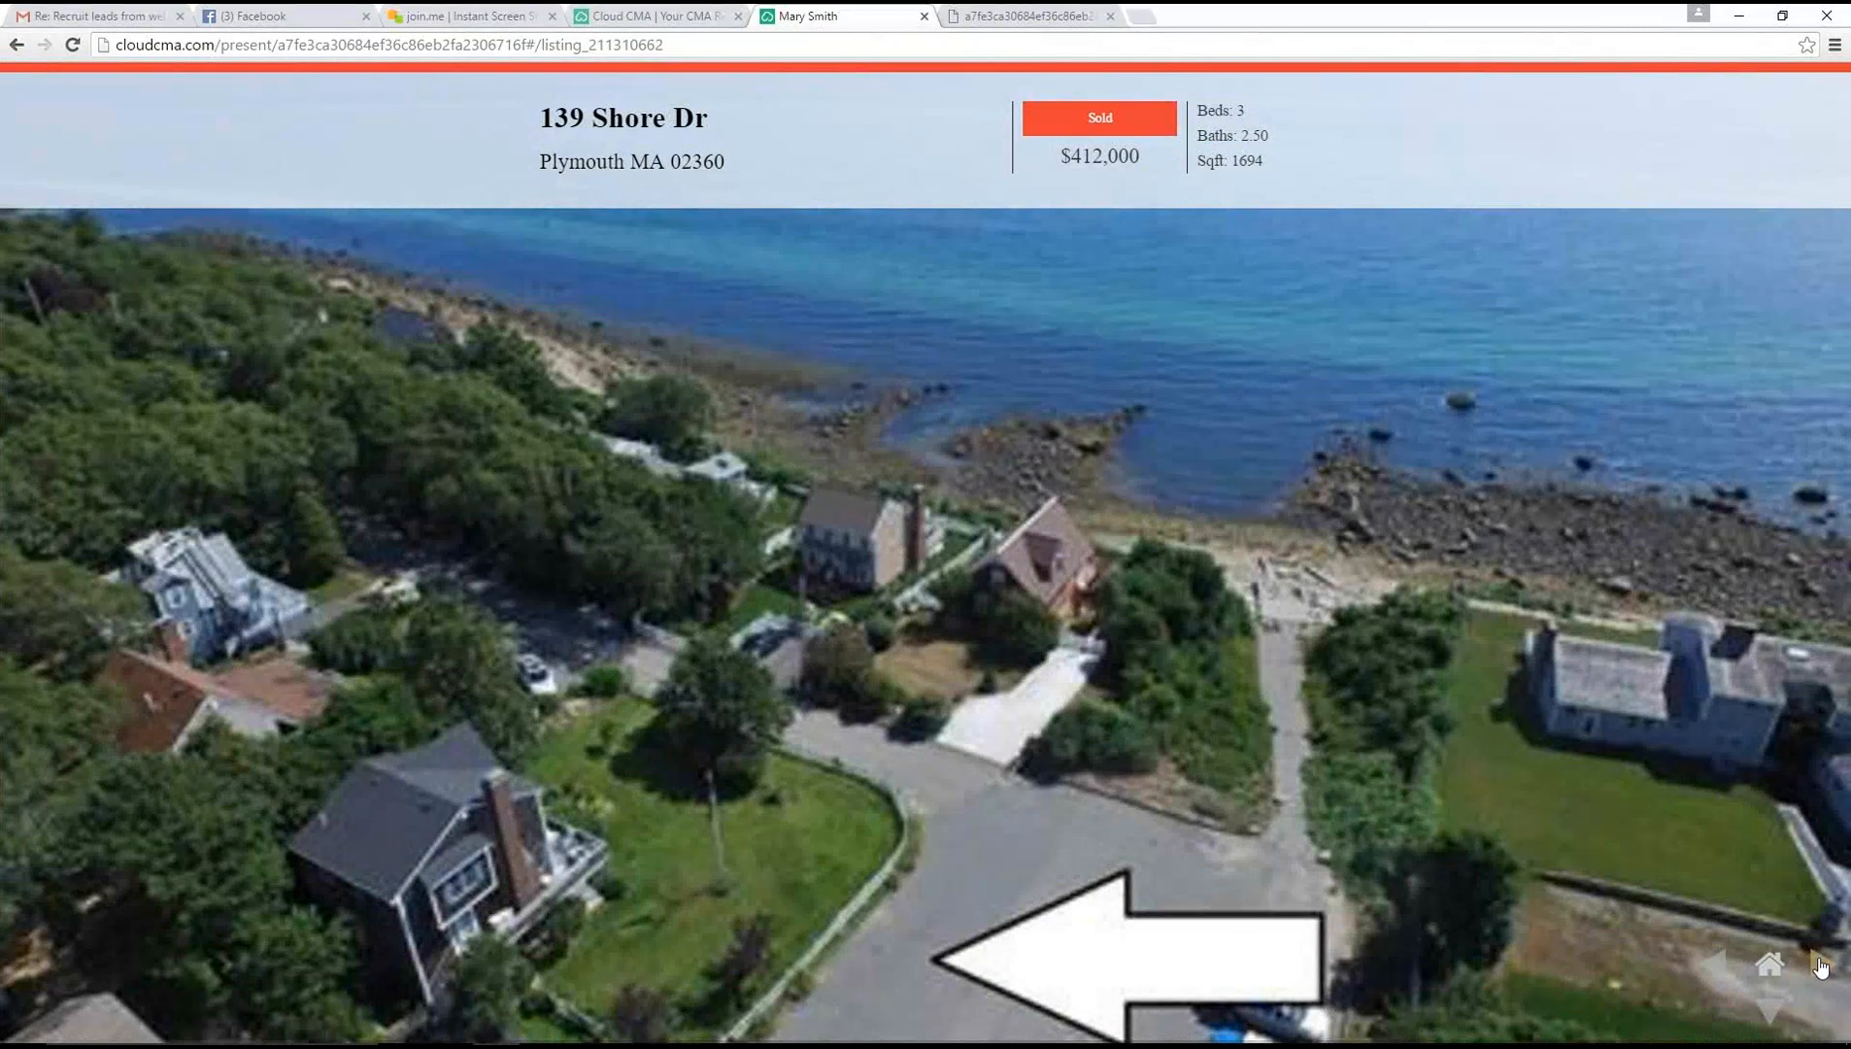
{"action": "left_click", "coordinate": [1819, 964]}
{"action": "left_click", "coordinate": [1819, 967]}
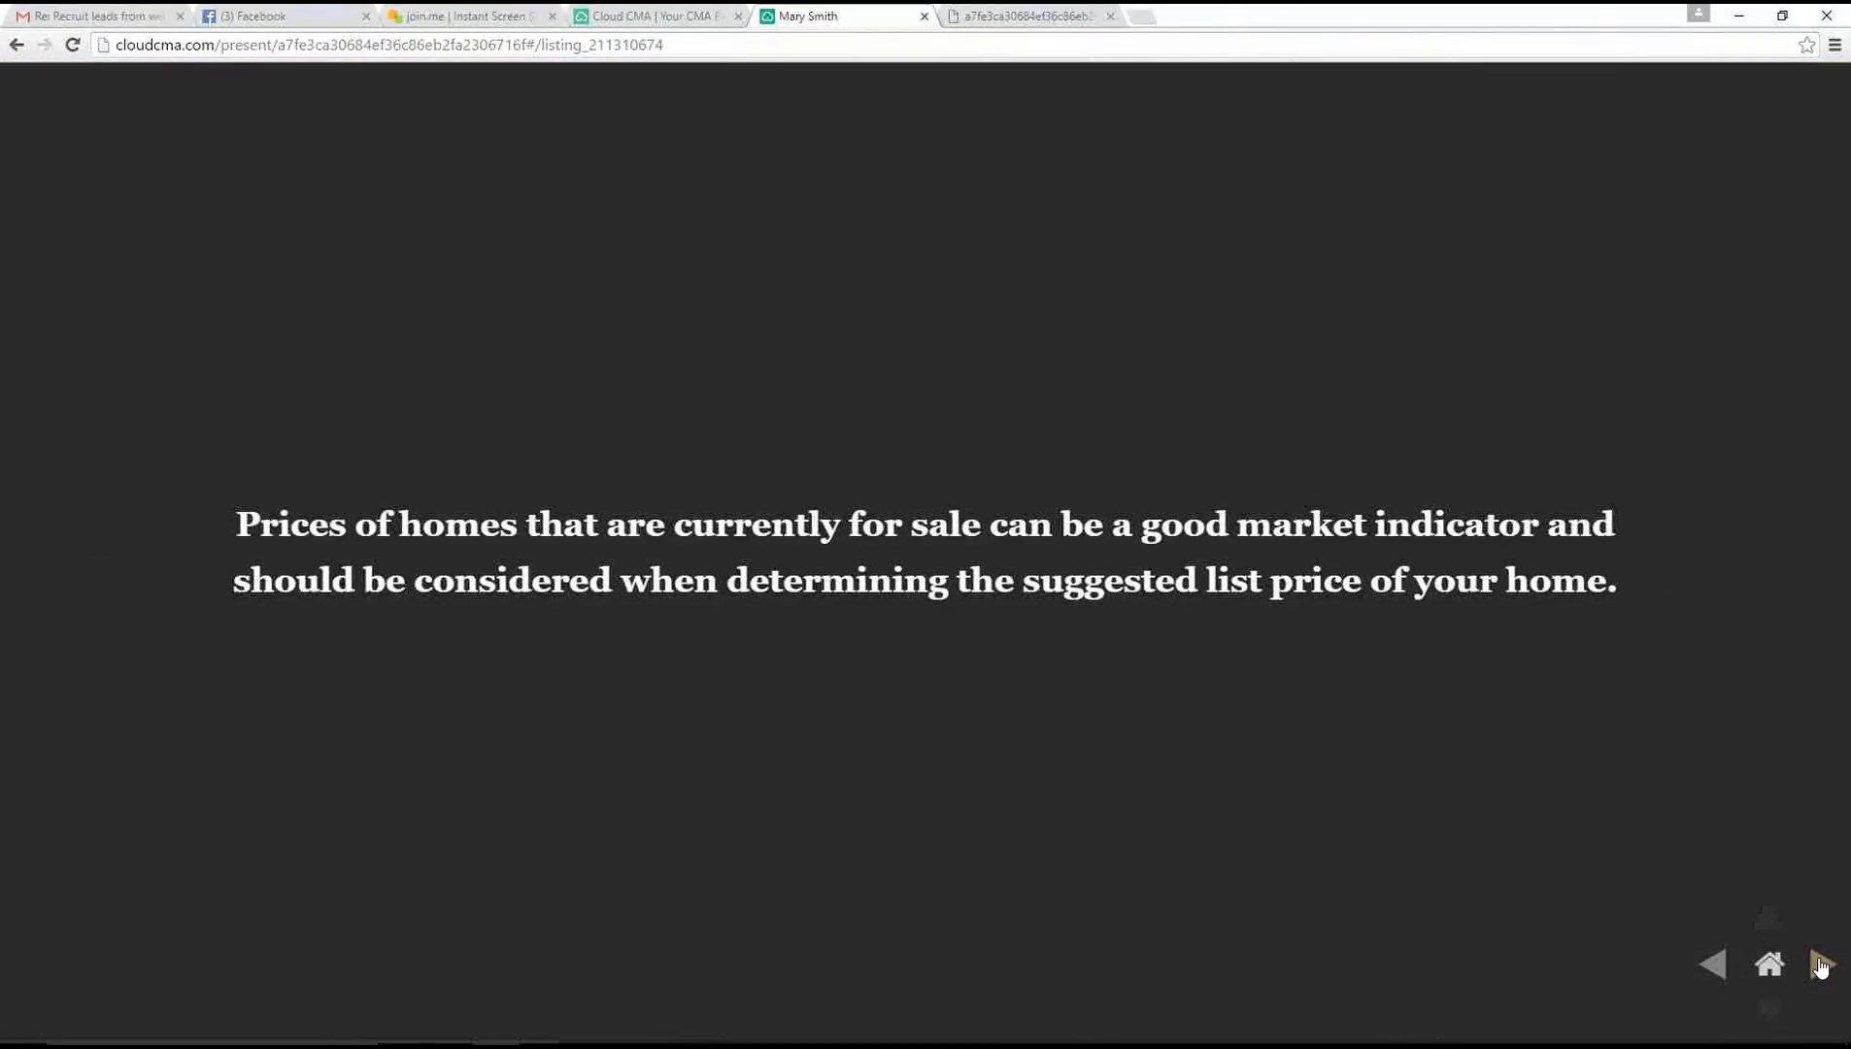
{"action": "left_click", "coordinate": [1819, 966]}
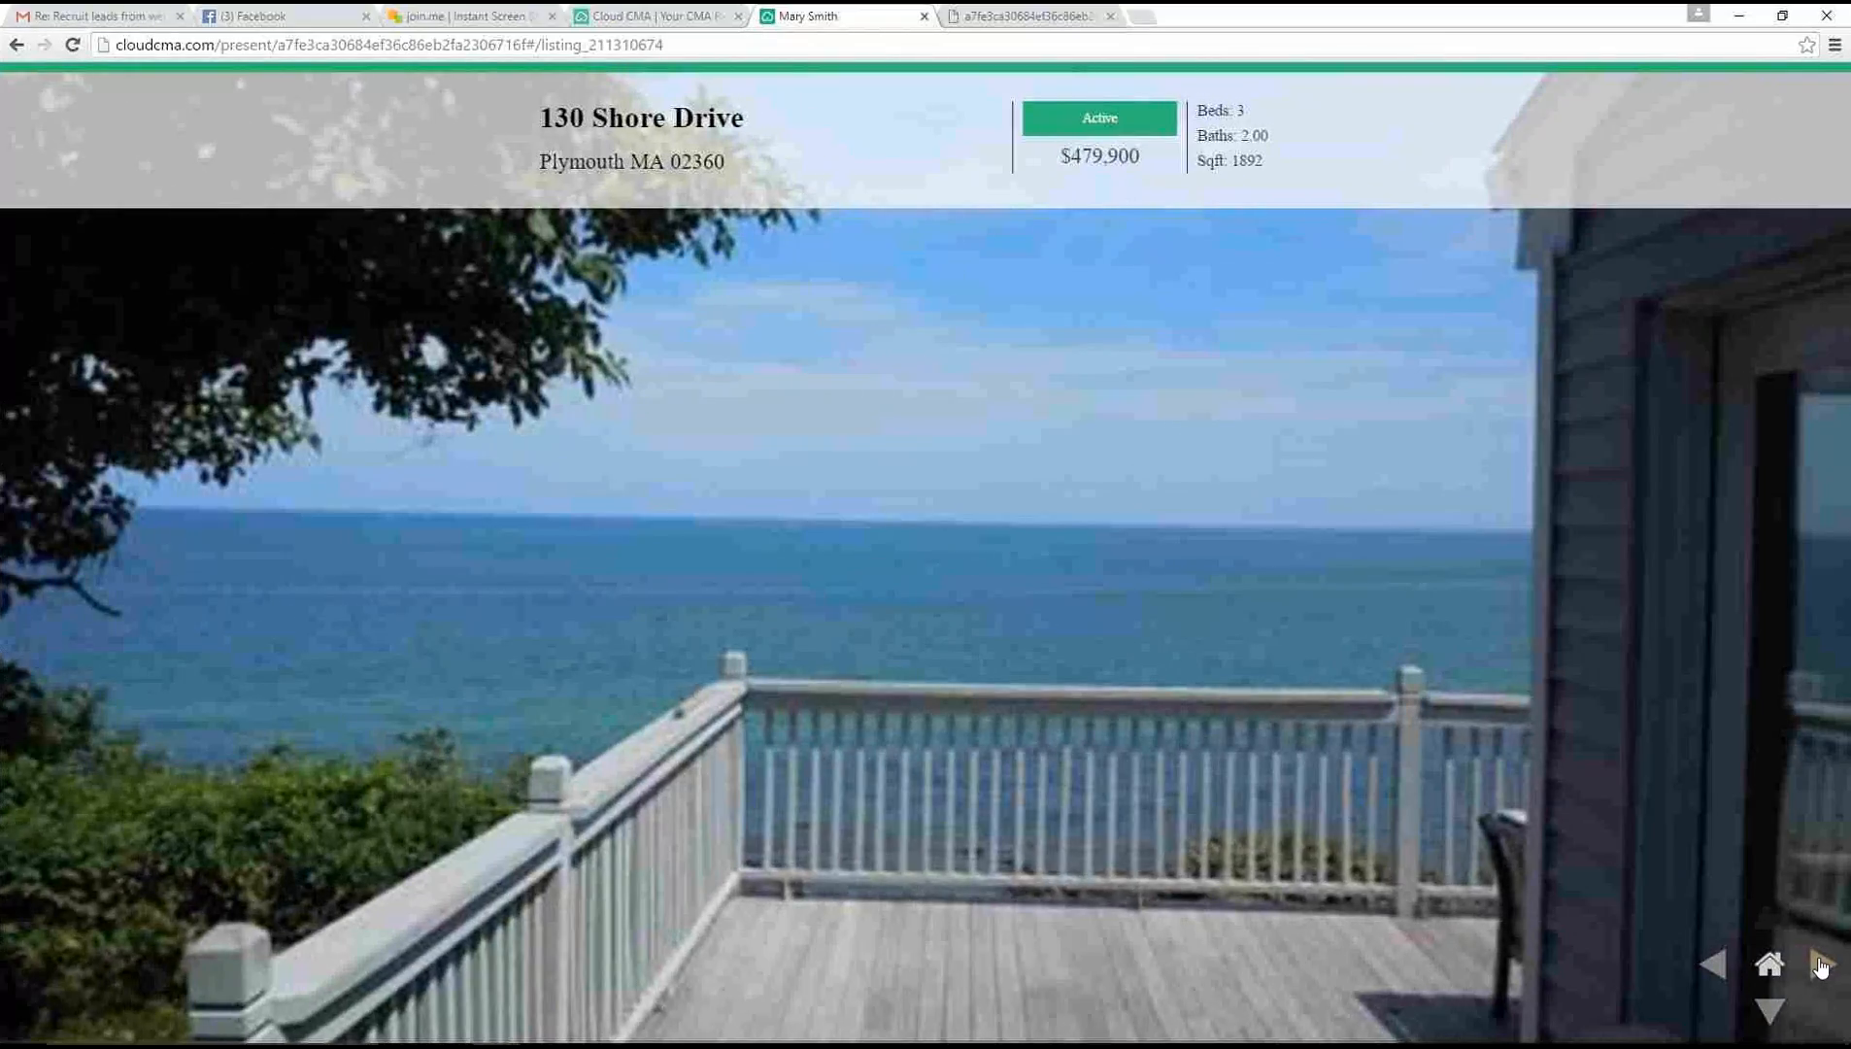
{"action": "left_click", "coordinate": [1819, 966]}
{"action": "left_click", "coordinate": [1818, 966]}
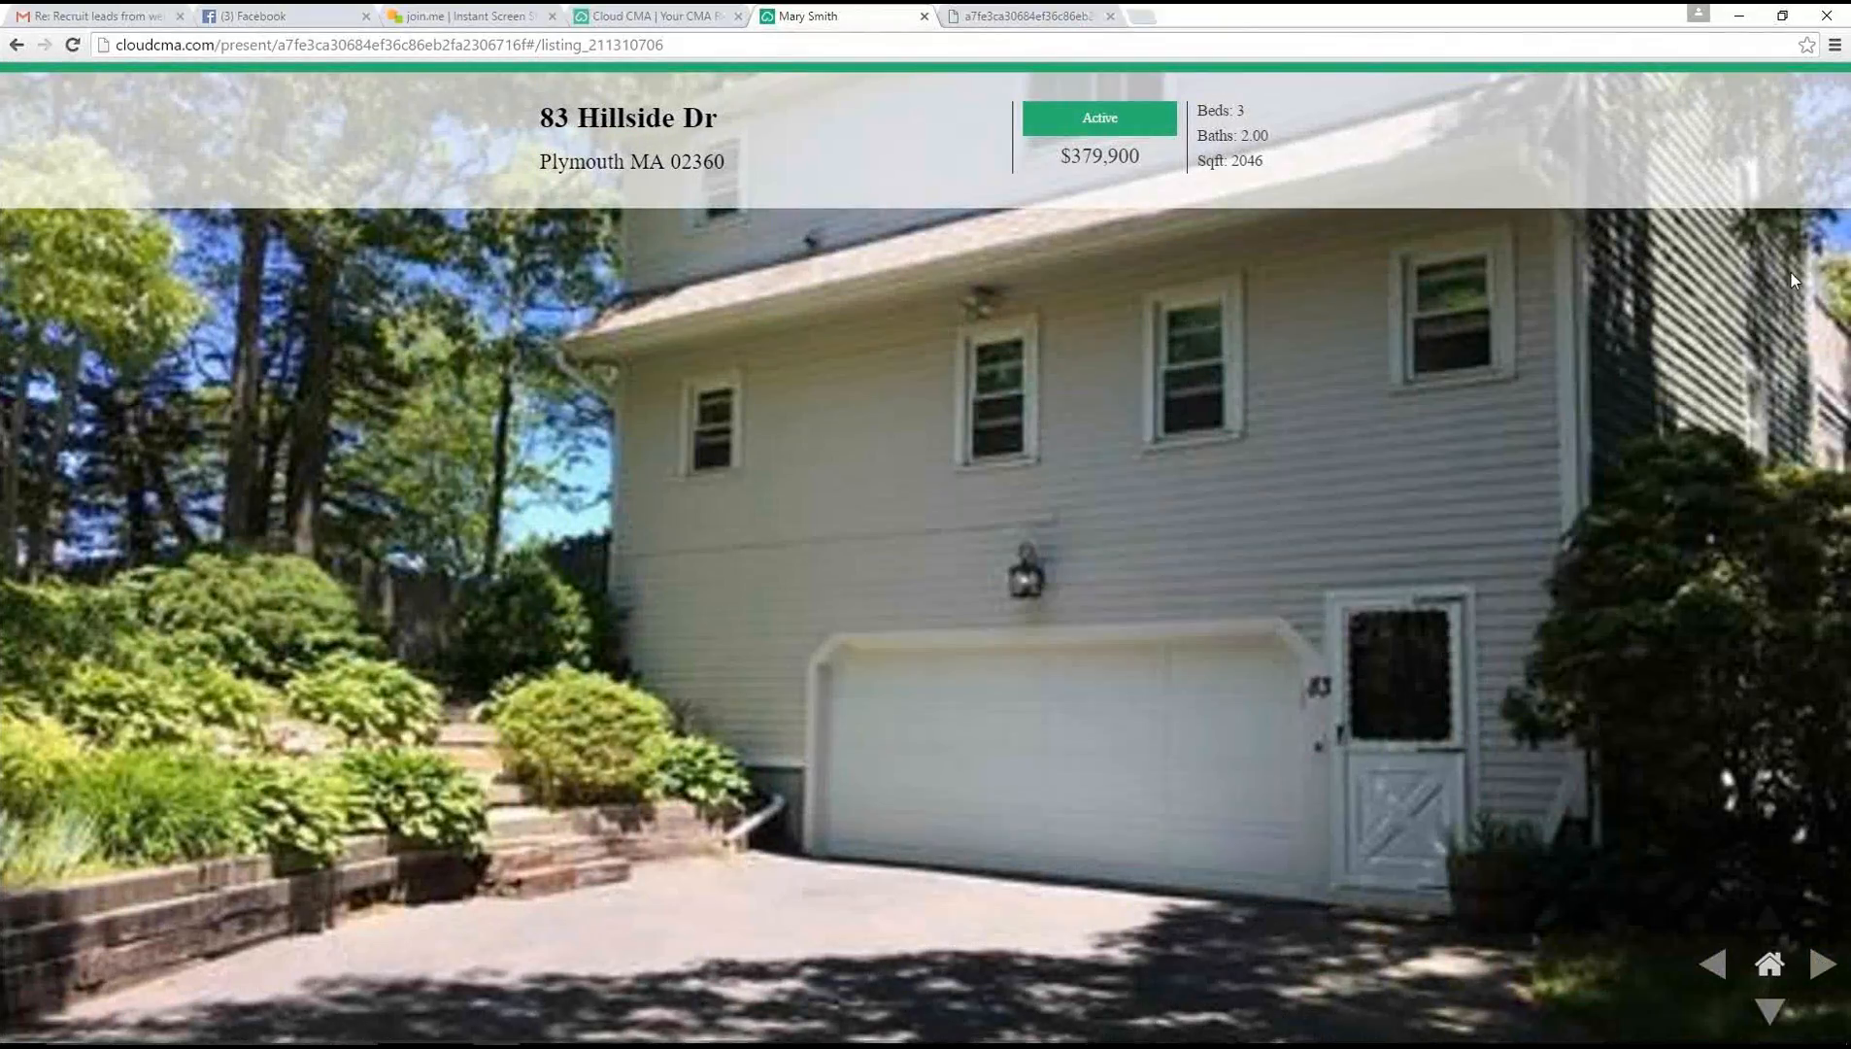
{"action": "left_click", "coordinate": [924, 16]}
Look through the report PDF's cover, introductory letter, summary of comparable properties and map of all listings
{"action": "left_click", "coordinate": [854, 15]}
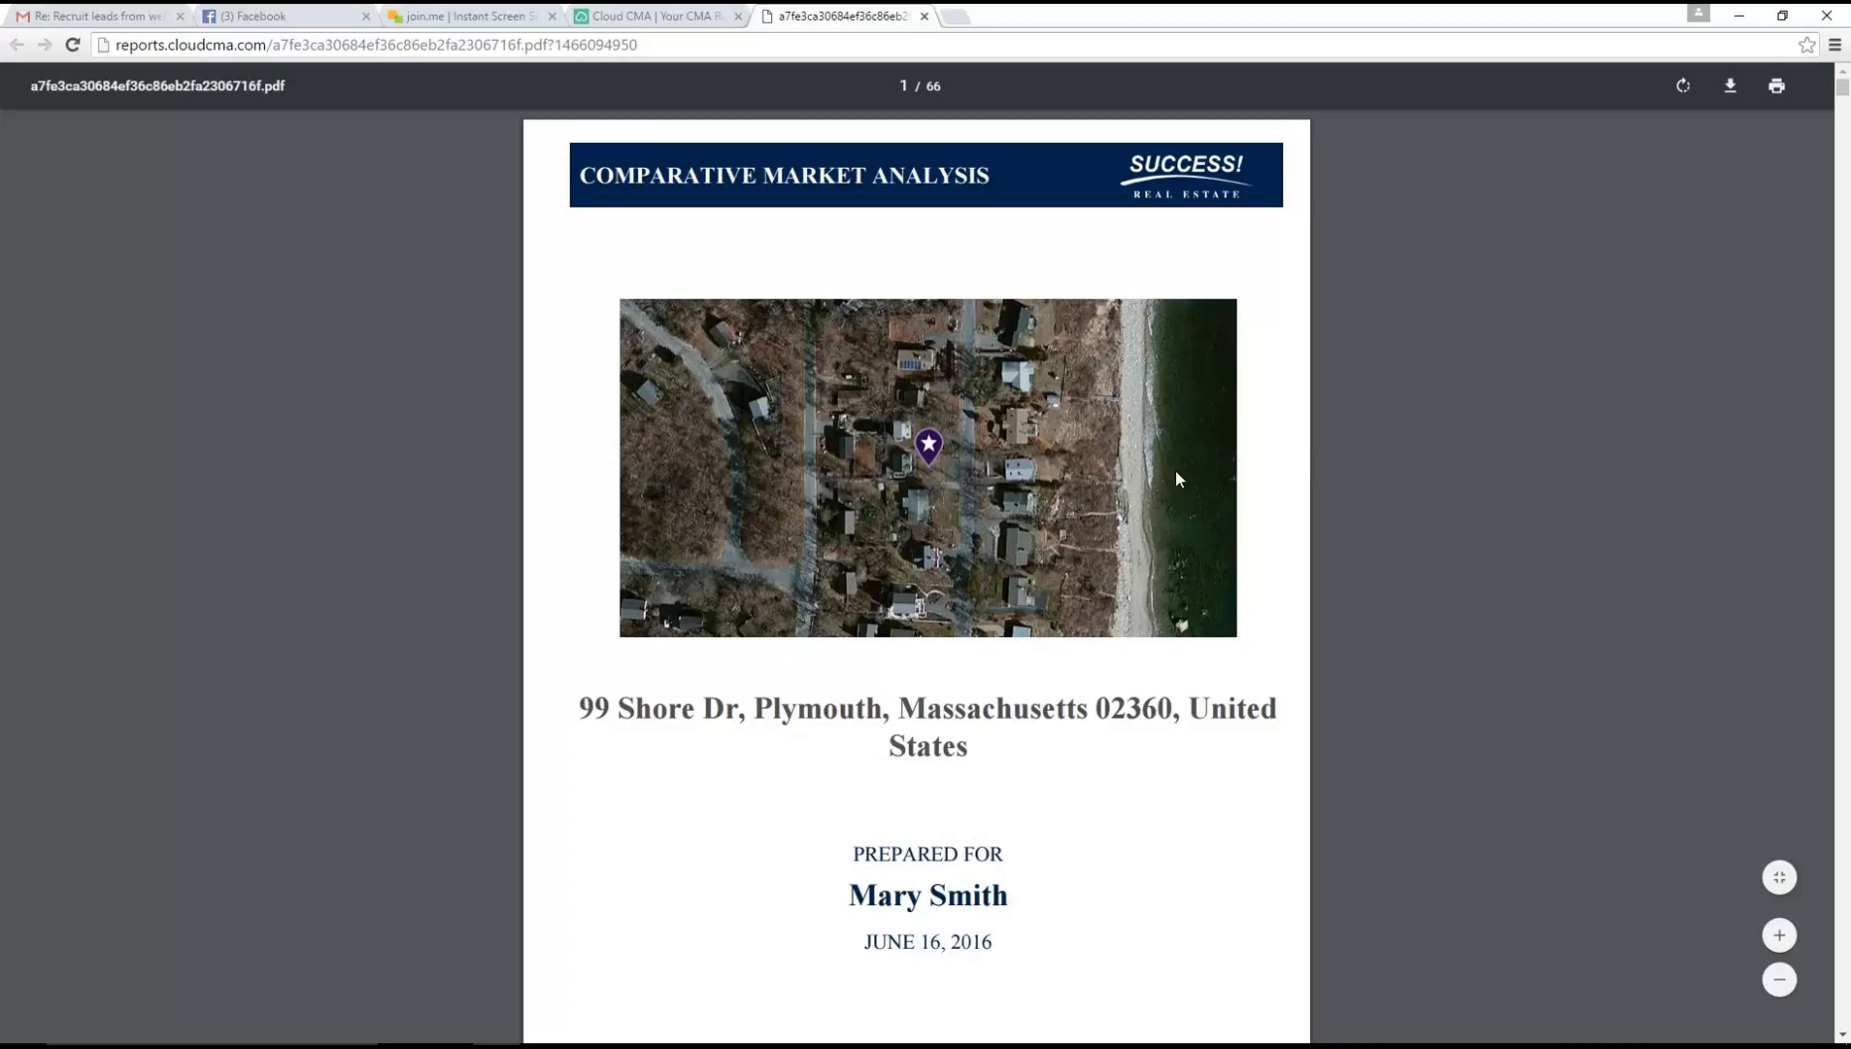
{"action": "scroll", "coordinate": [1240, 587], "scroll_direction": "down", "scroll_amount": 10}
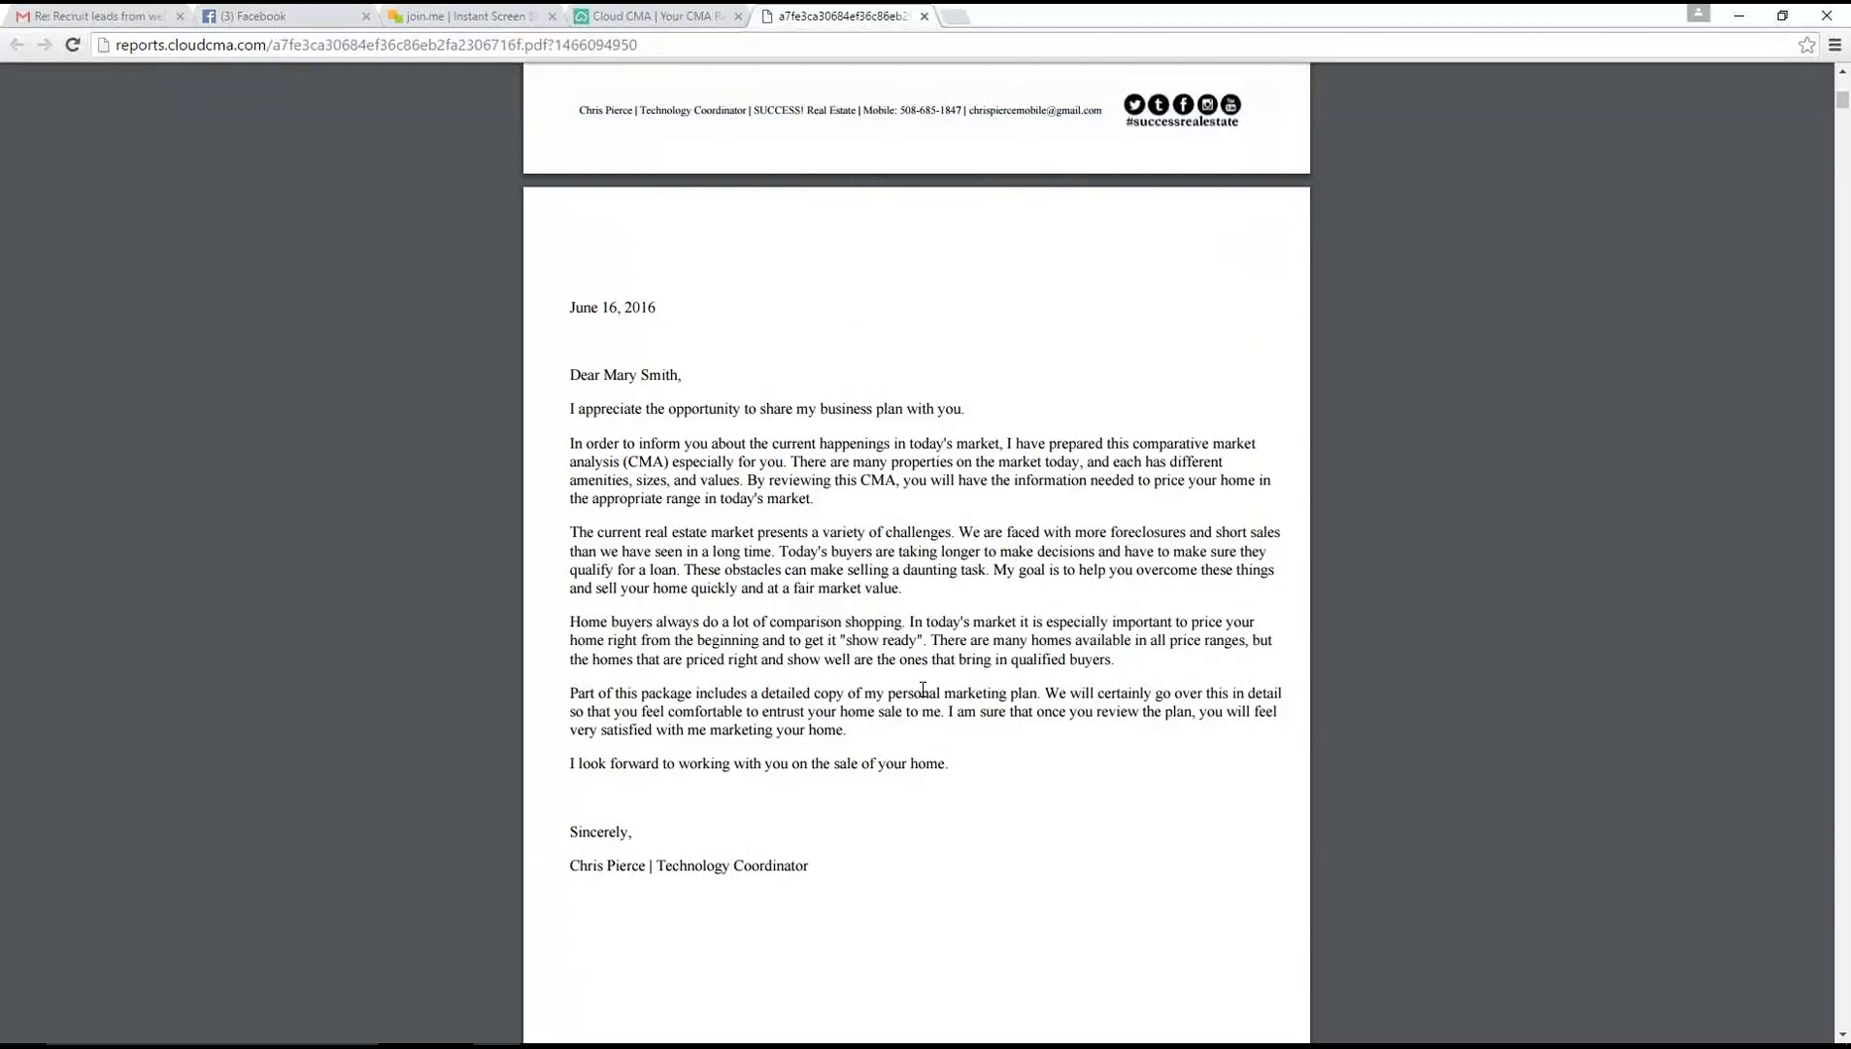
{"action": "scroll", "coordinate": [923, 690], "scroll_direction": "down", "scroll_amount": 10}
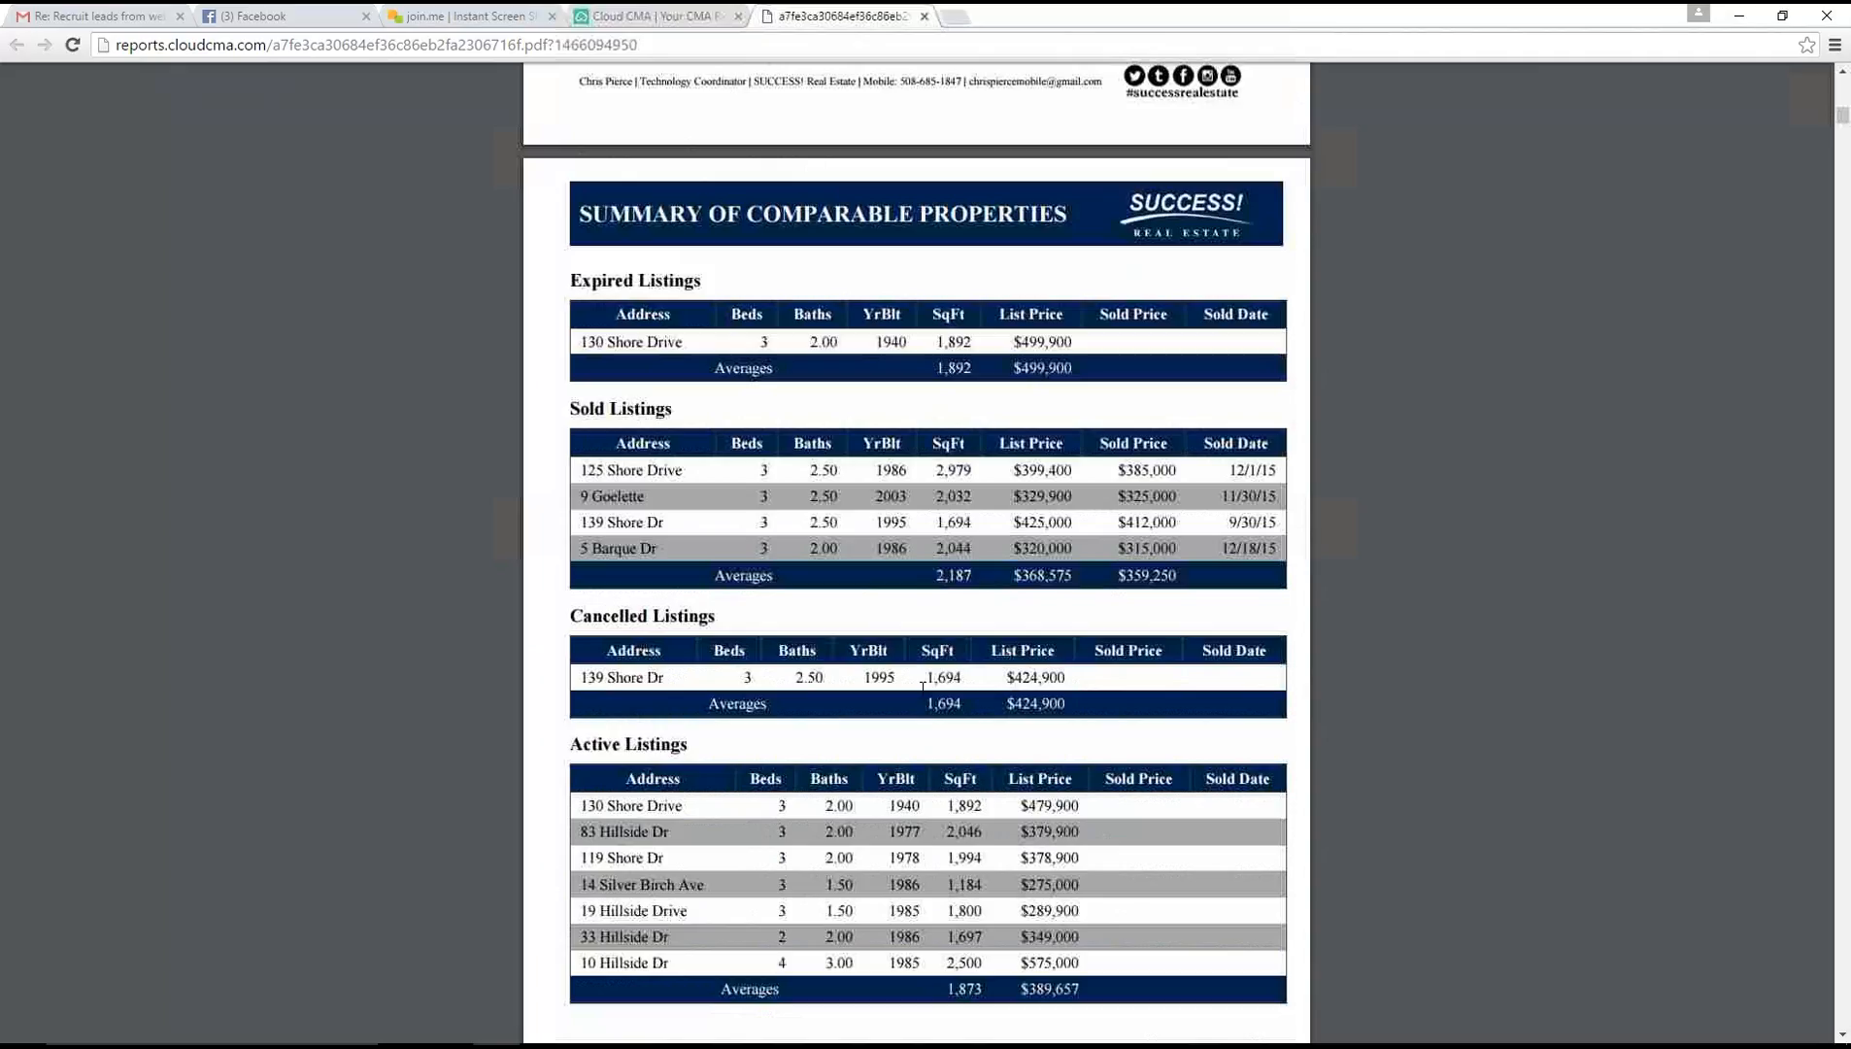
{"action": "scroll", "coordinate": [985, 625], "scroll_direction": "down", "scroll_amount": 4}
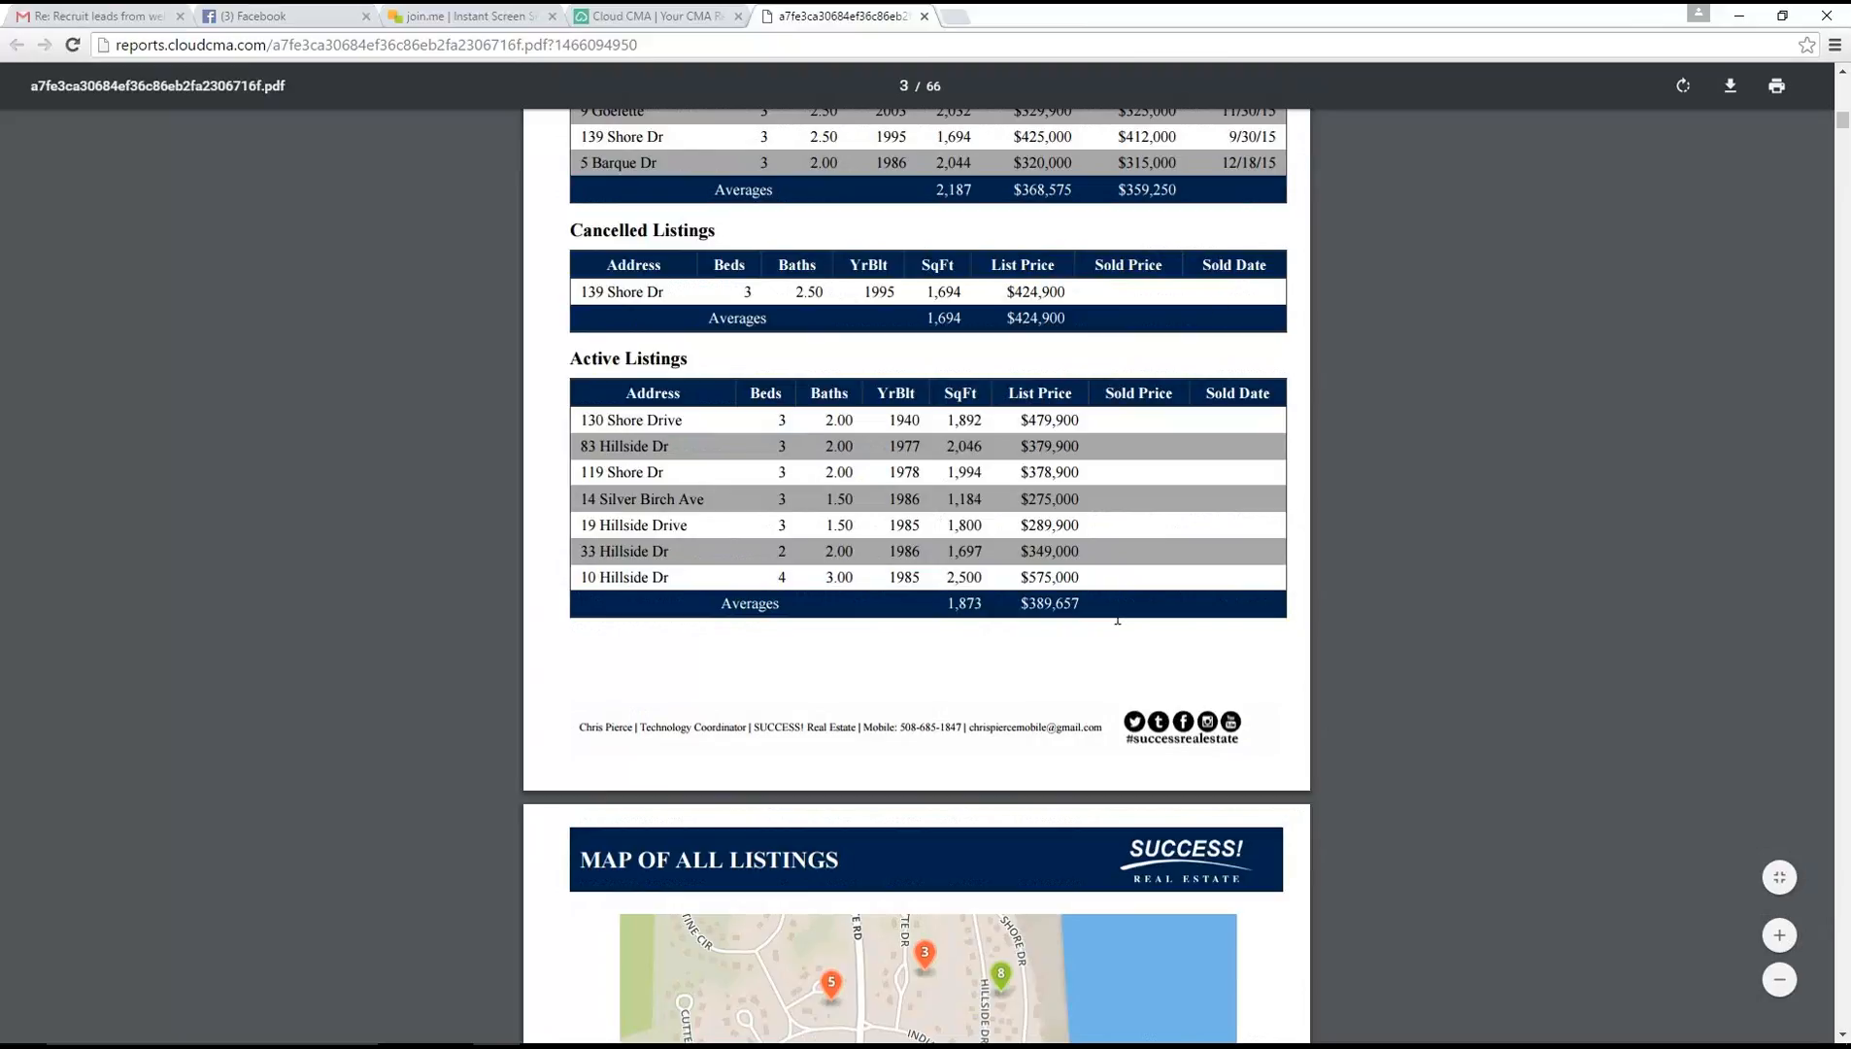
{"action": "scroll", "coordinate": [876, 491], "scroll_direction": "down", "scroll_amount": 5}
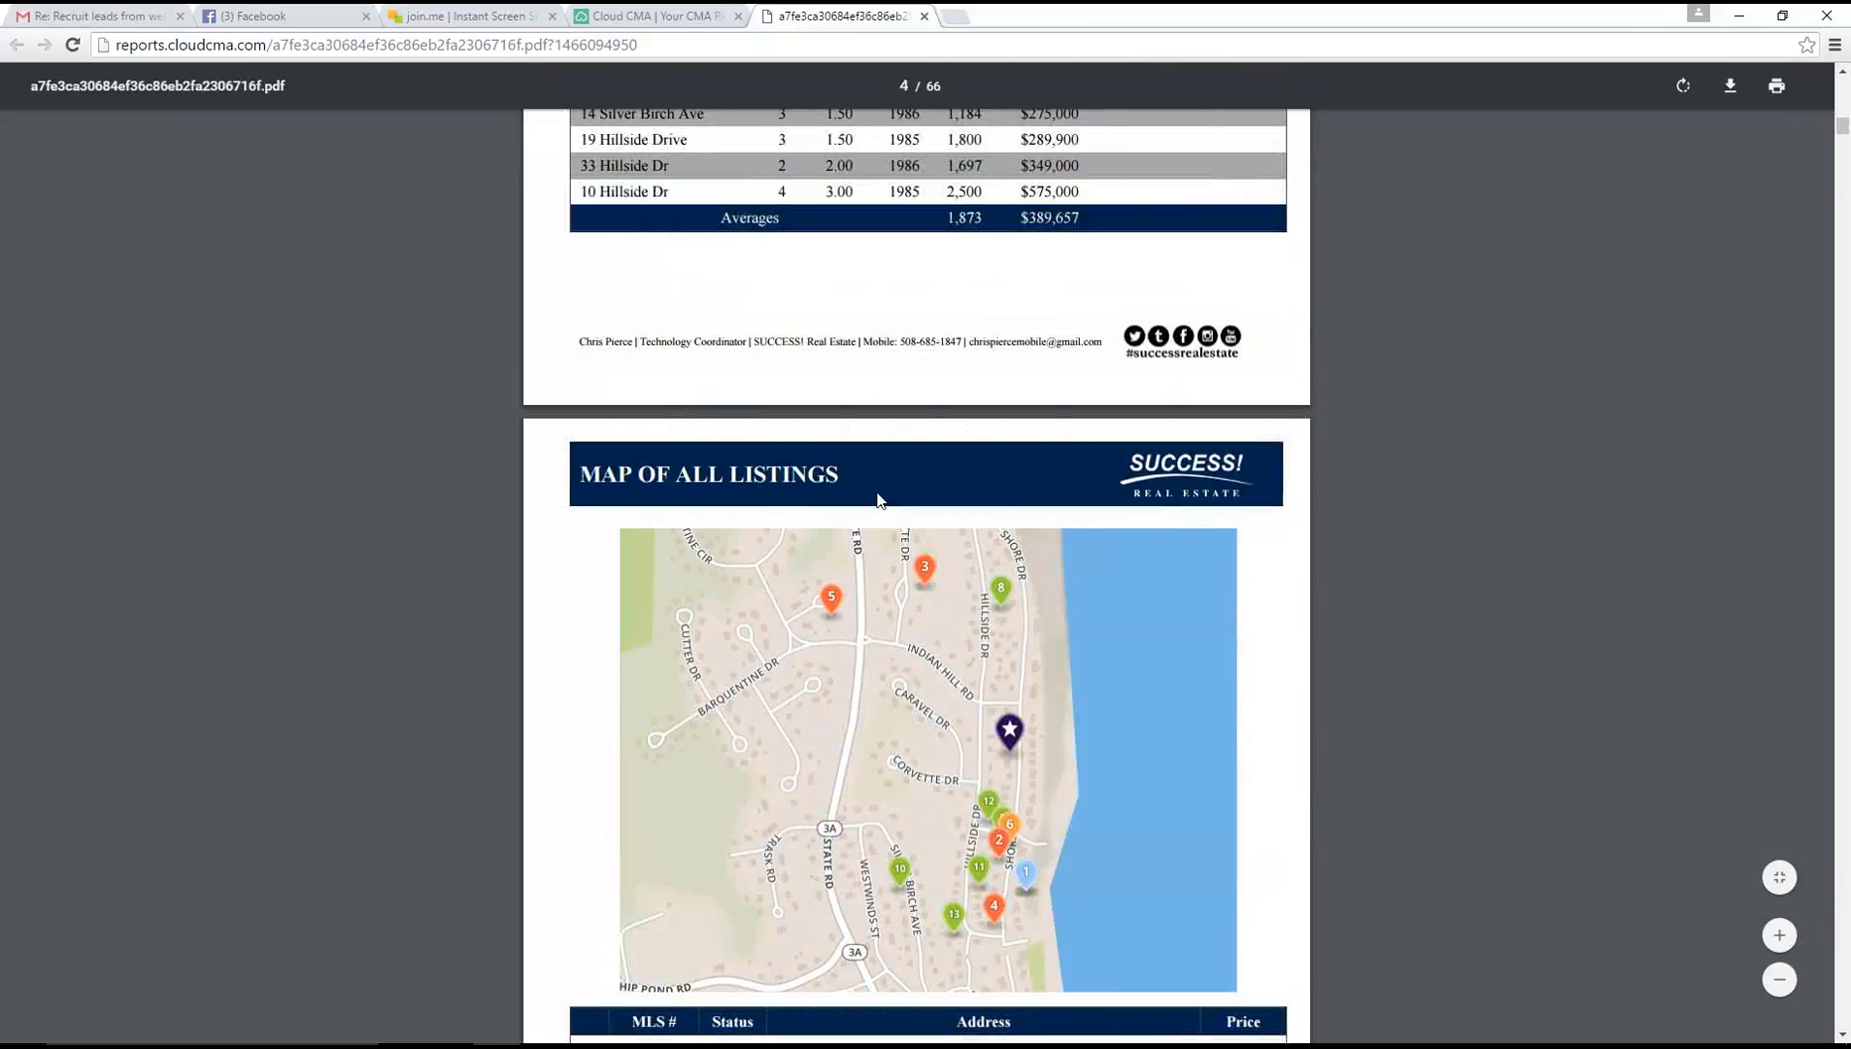
{"action": "scroll", "coordinate": [878, 501], "scroll_direction": "down", "scroll_amount": 4}
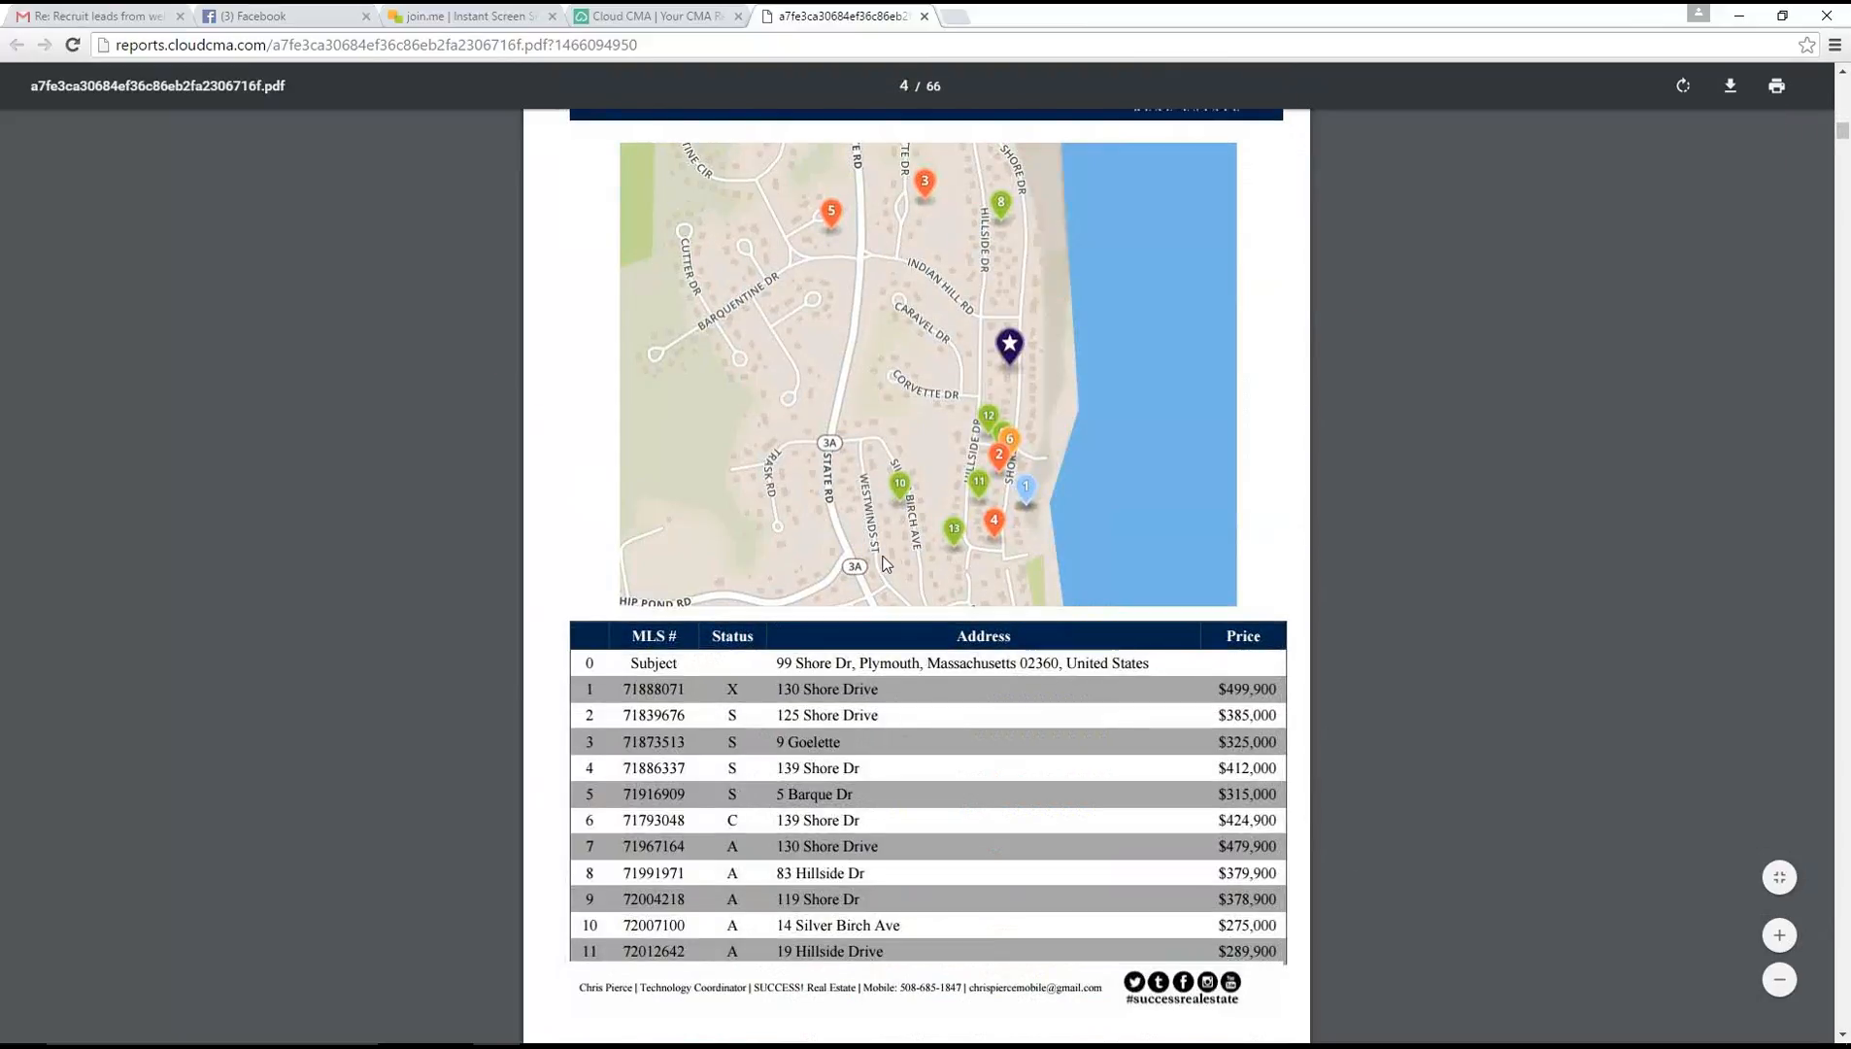
{"action": "scroll", "coordinate": [884, 544], "scroll_direction": "up", "scroll_amount": 4}
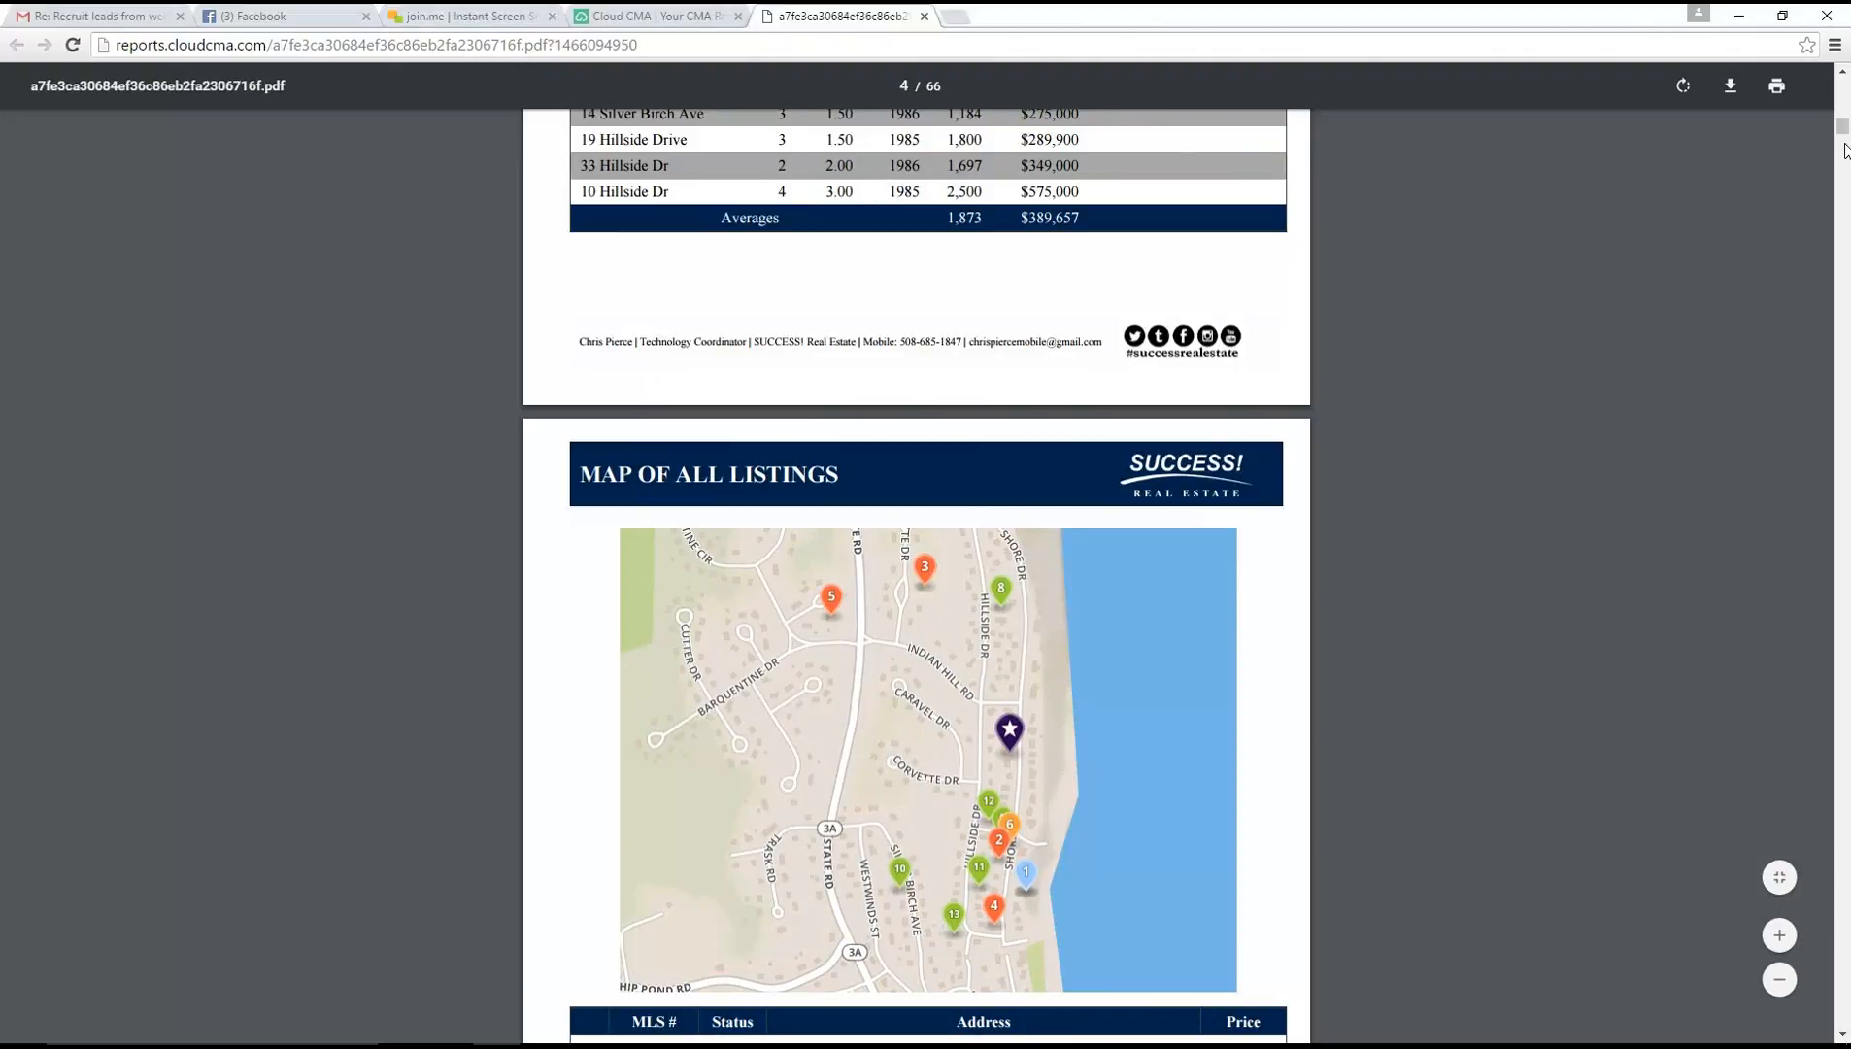
Examine the property details and listing photo pages of the expired listing in the report PDF
{"action": "left_click_drag", "start_coordinate": [1841, 129], "coordinate": [1842, 192]}
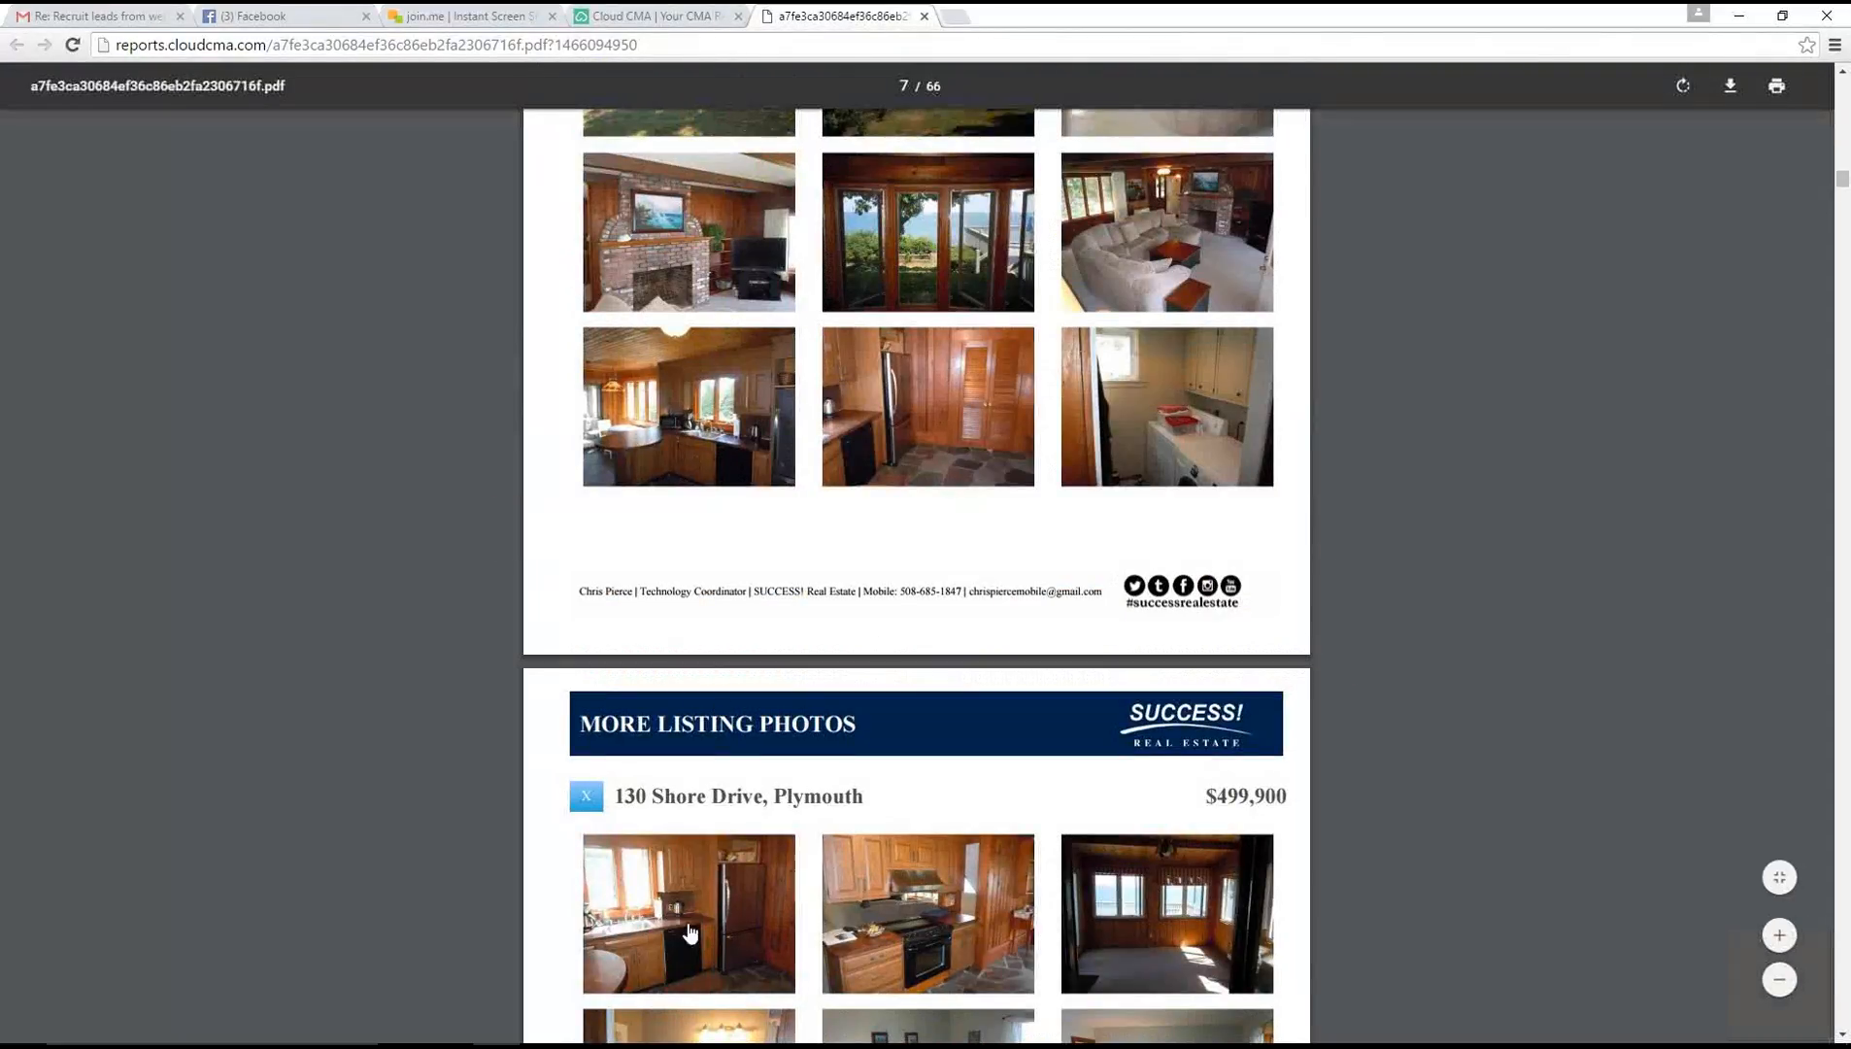
{"action": "scroll", "coordinate": [890, 737], "scroll_direction": "up", "scroll_amount": 15}
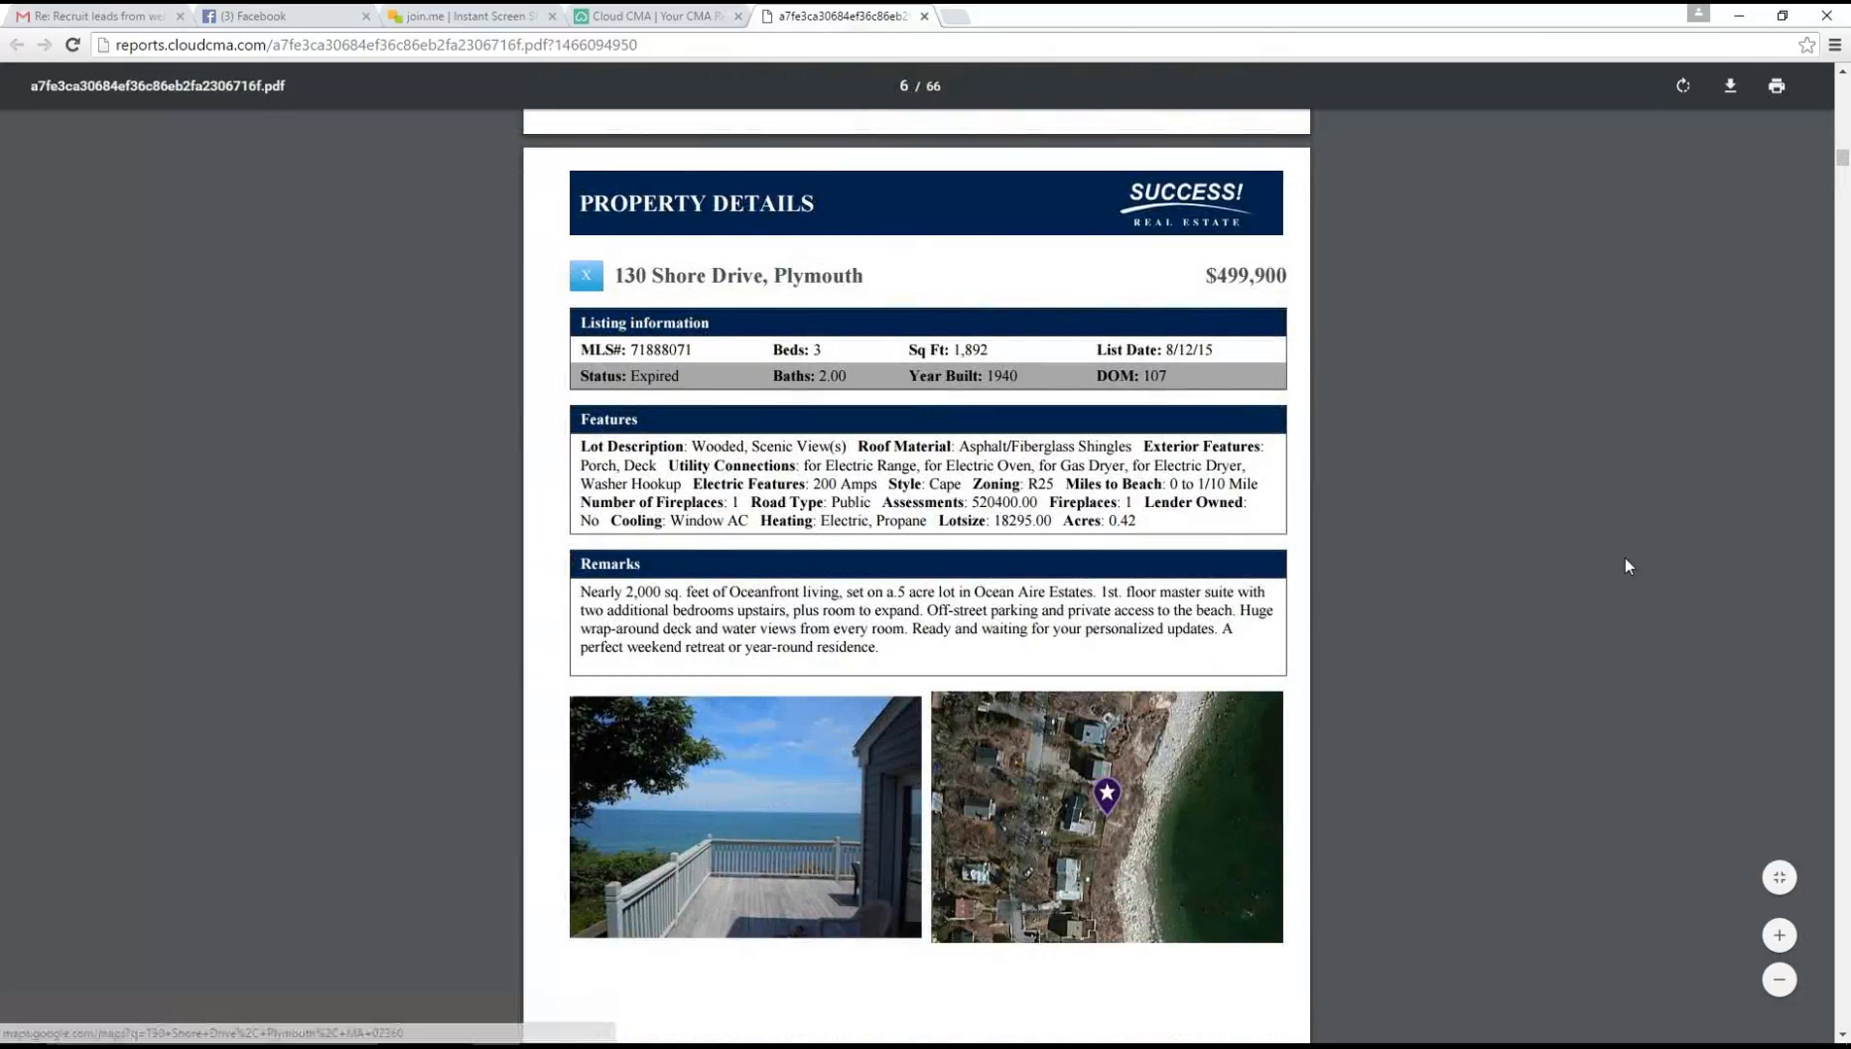
{"action": "scroll", "coordinate": [1626, 557], "scroll_direction": "down", "scroll_amount": 11}
{"action": "scroll", "coordinate": [1609, 555], "scroll_direction": "down", "scroll_amount": 2}
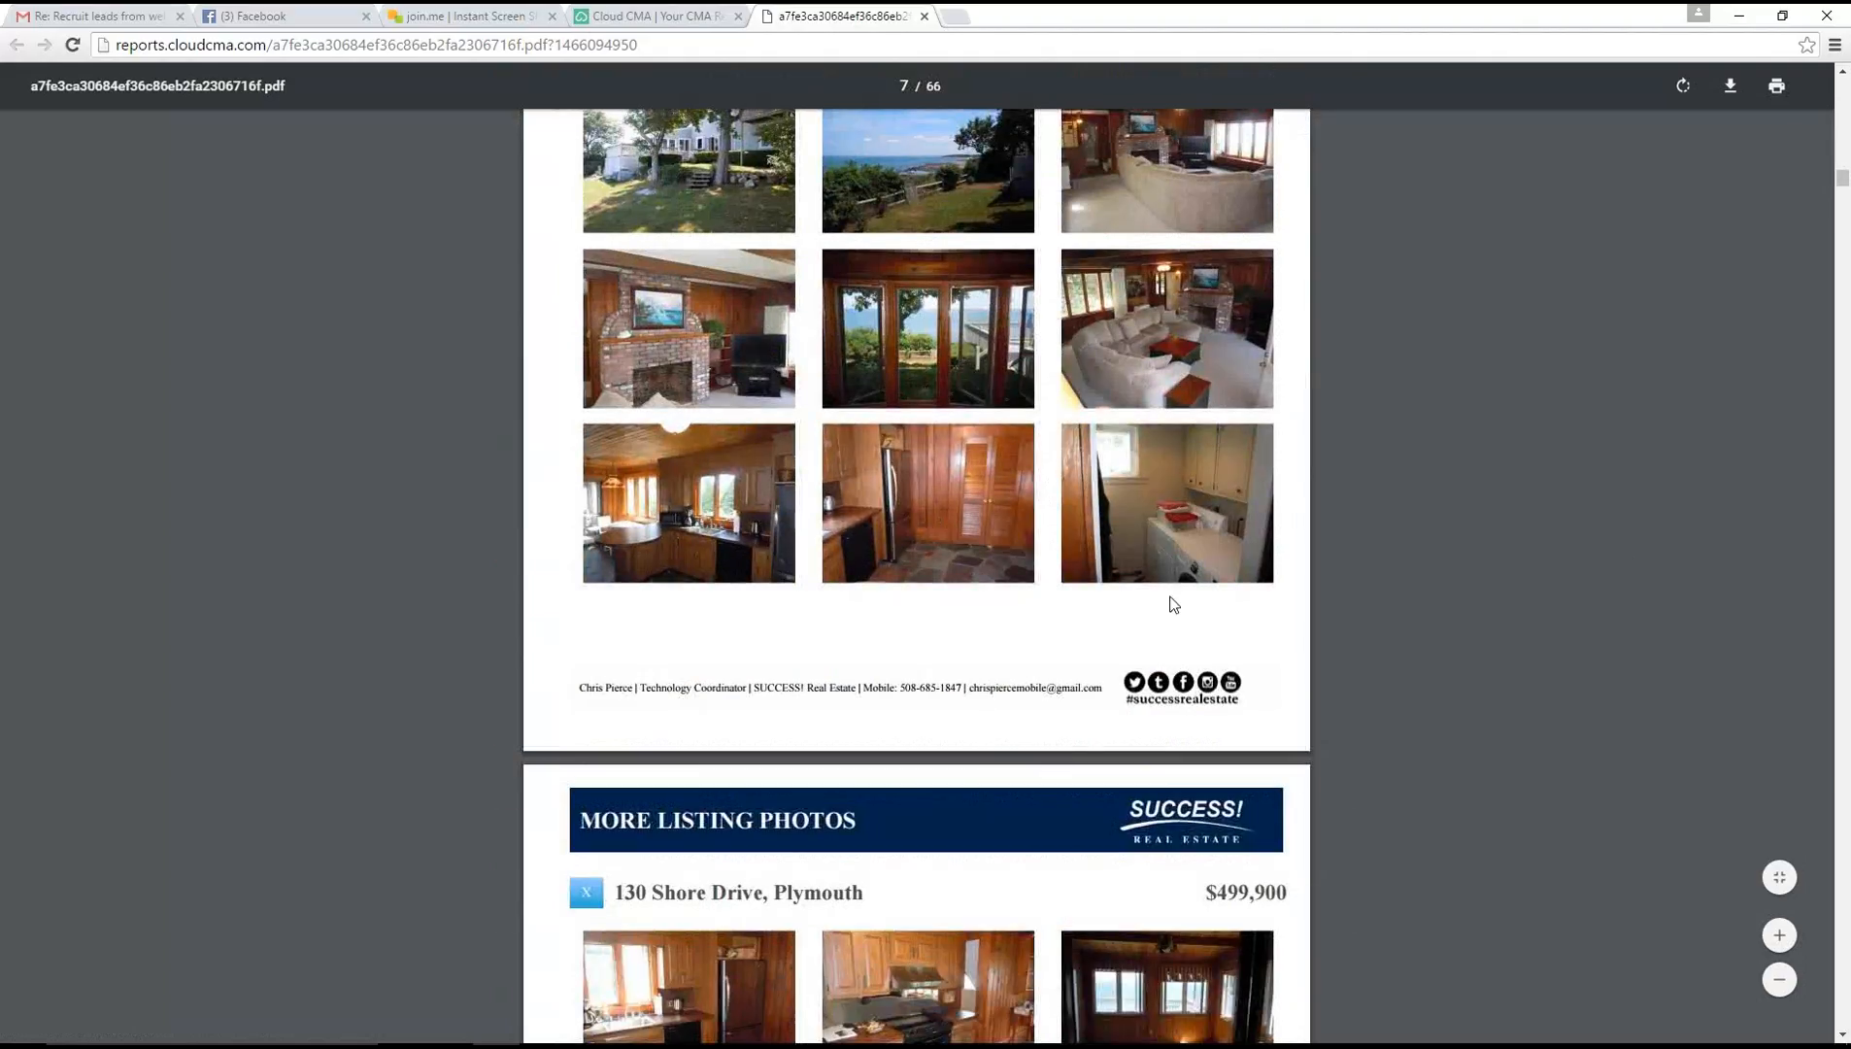
{"action": "scroll", "coordinate": [1355, 626], "scroll_direction": "down", "scroll_amount": 20}
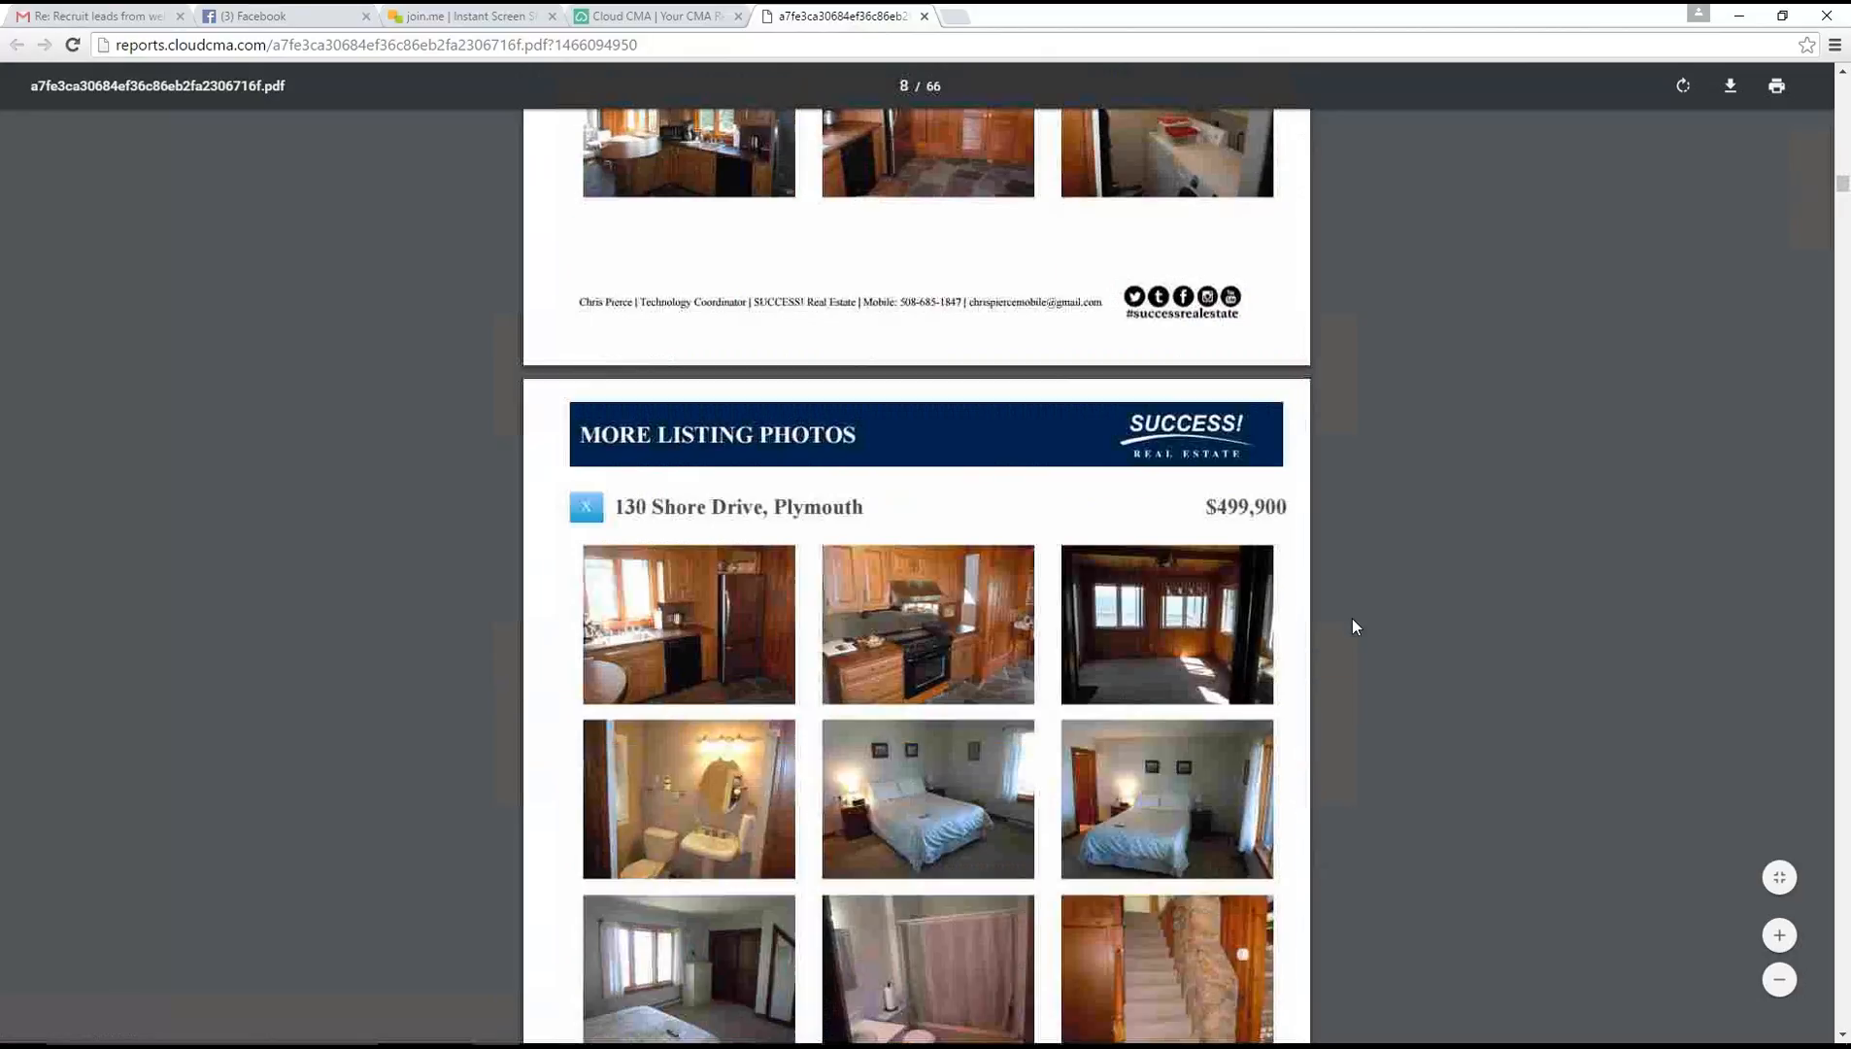
{"action": "scroll", "coordinate": [1355, 626], "scroll_direction": "down", "scroll_amount": 13}
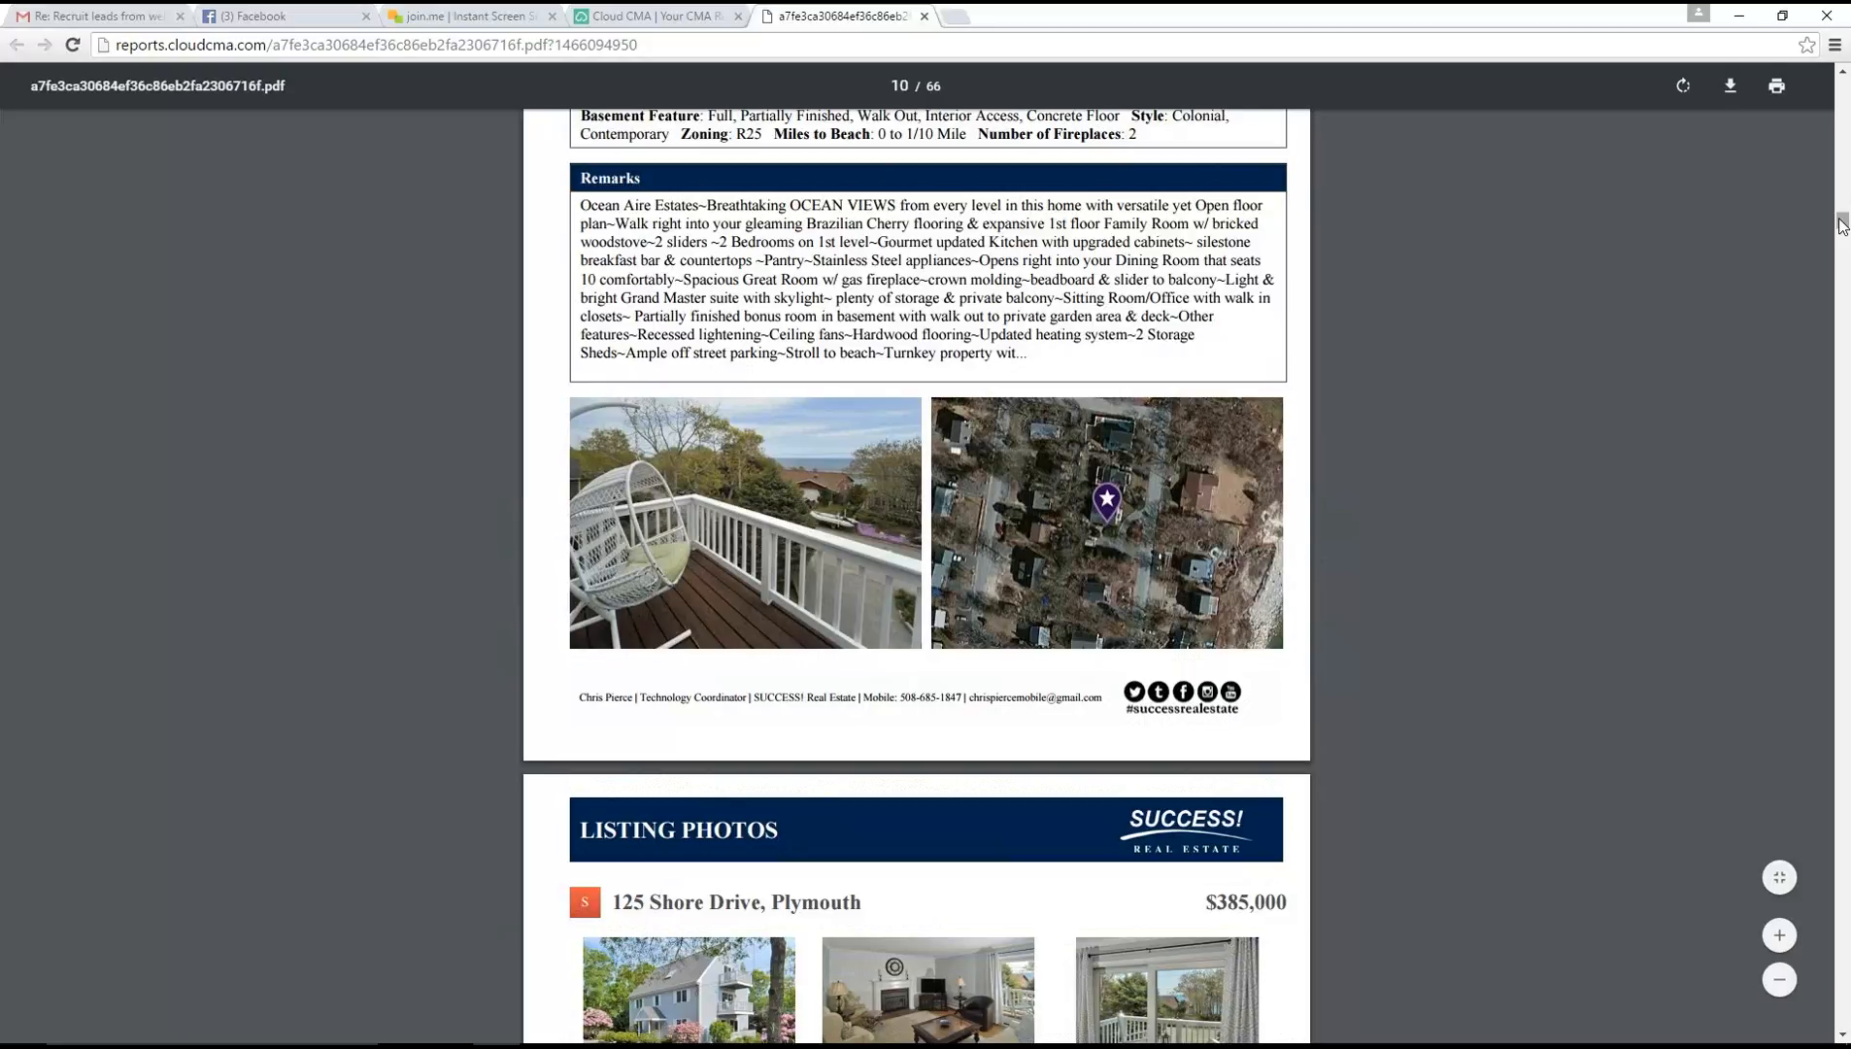
Skip ahead through the PDF's 2015 Plymouth sales chart, company page and pricing factors to the Sellers Net Sheet on page 66
{"action": "left_click_drag", "start_coordinate": [1842, 221], "coordinate": [1844, 862]}
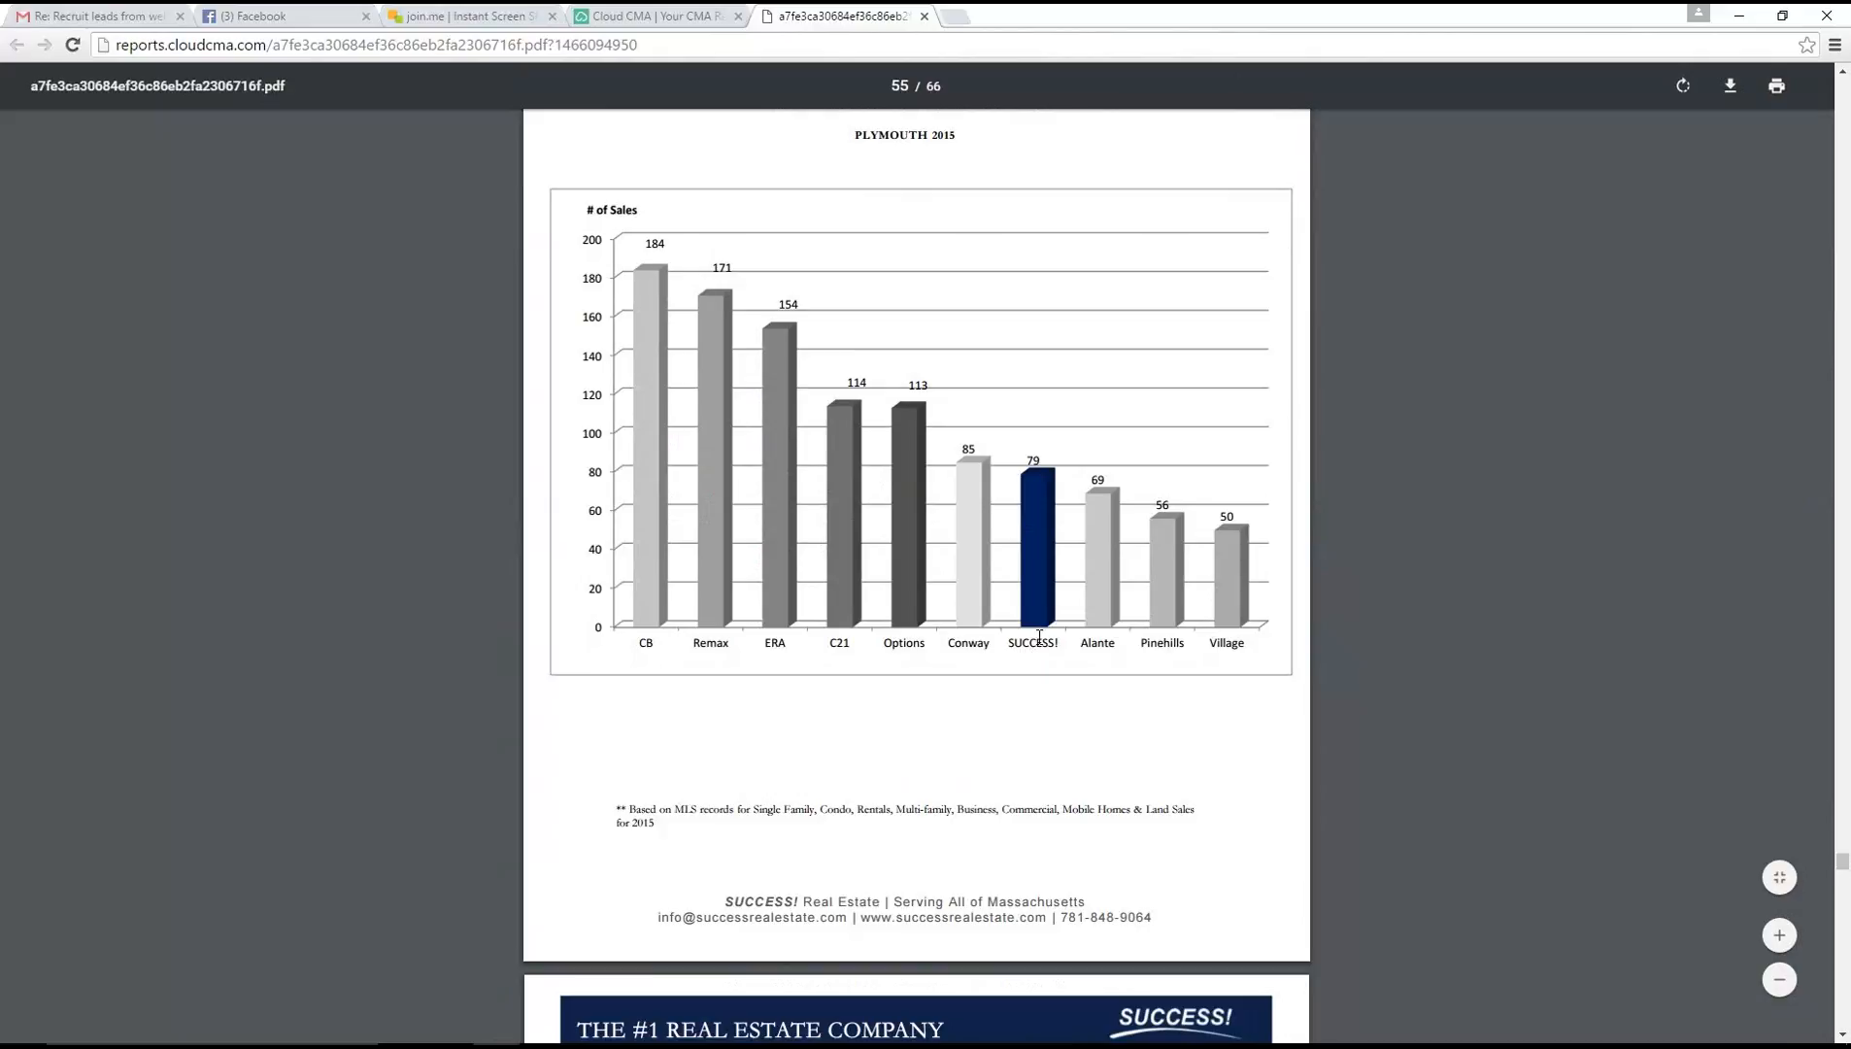
{"action": "left_click_drag", "start_coordinate": [1844, 871], "coordinate": [1844, 881]}
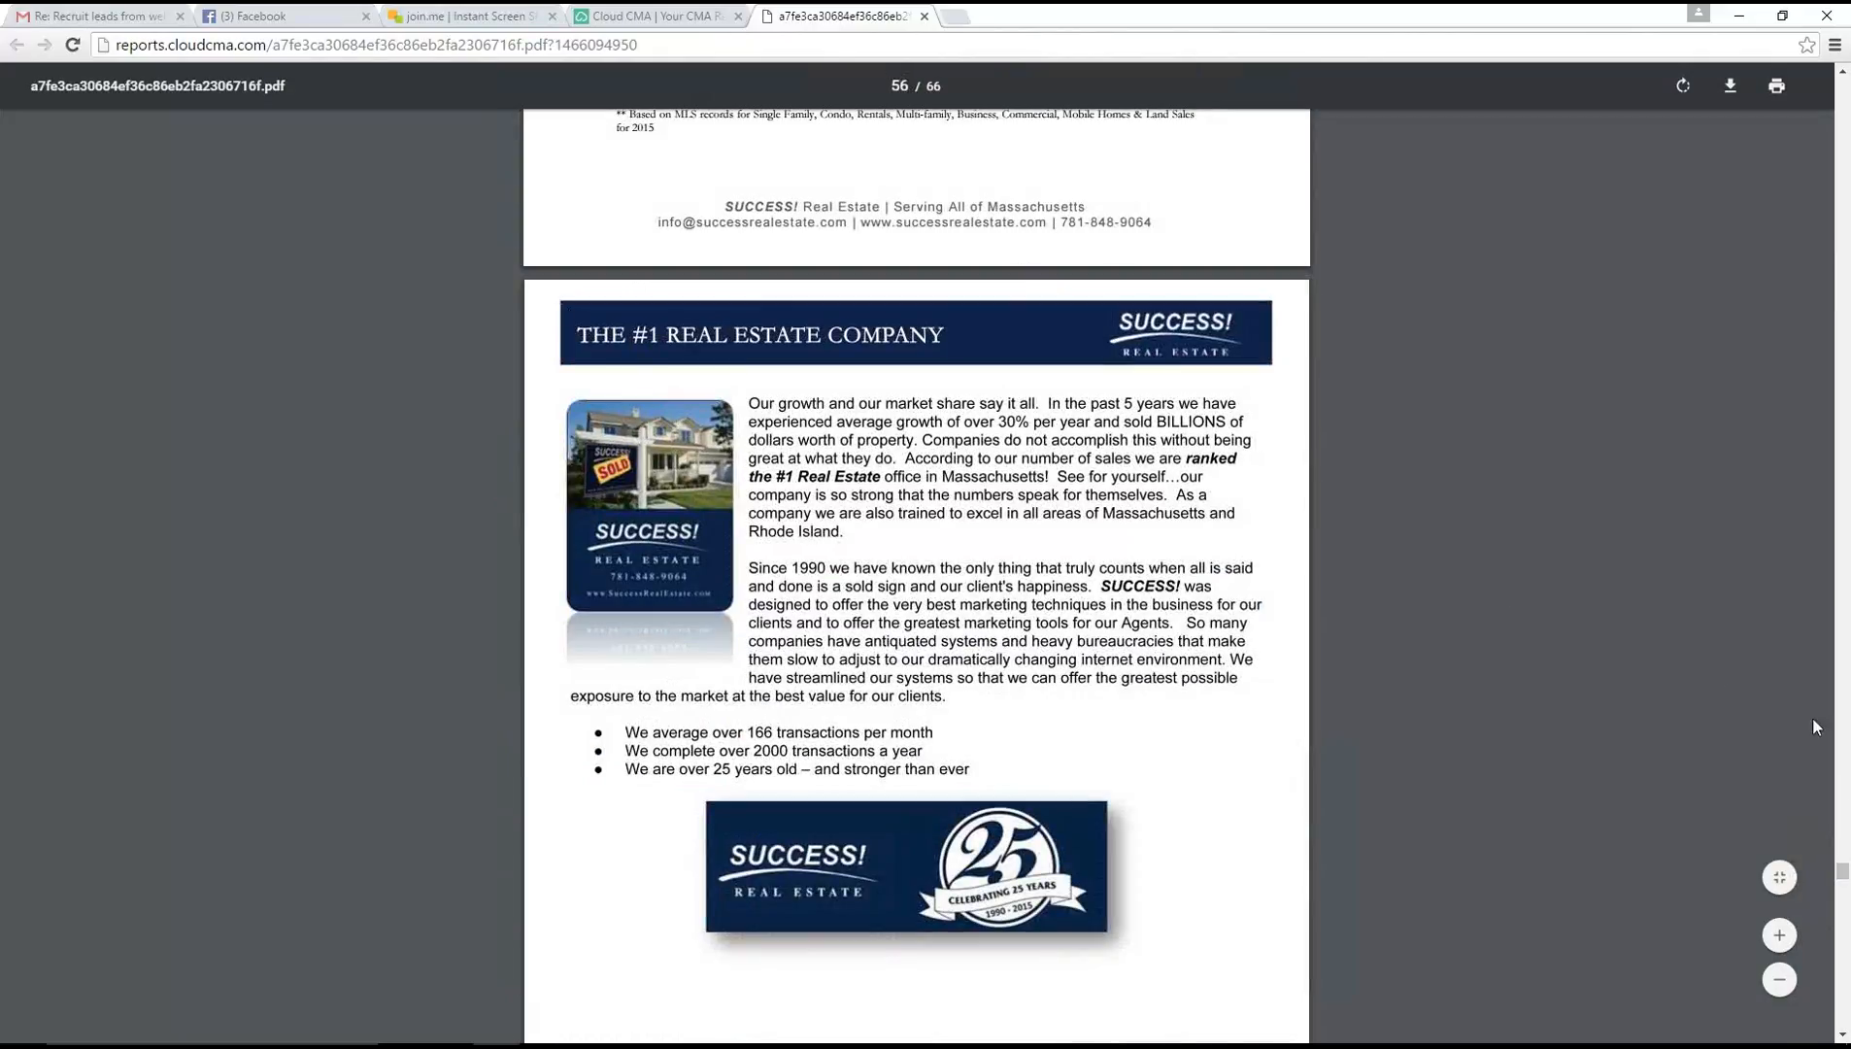
{"action": "left_click_drag", "start_coordinate": [1842, 877], "coordinate": [1844, 1013]}
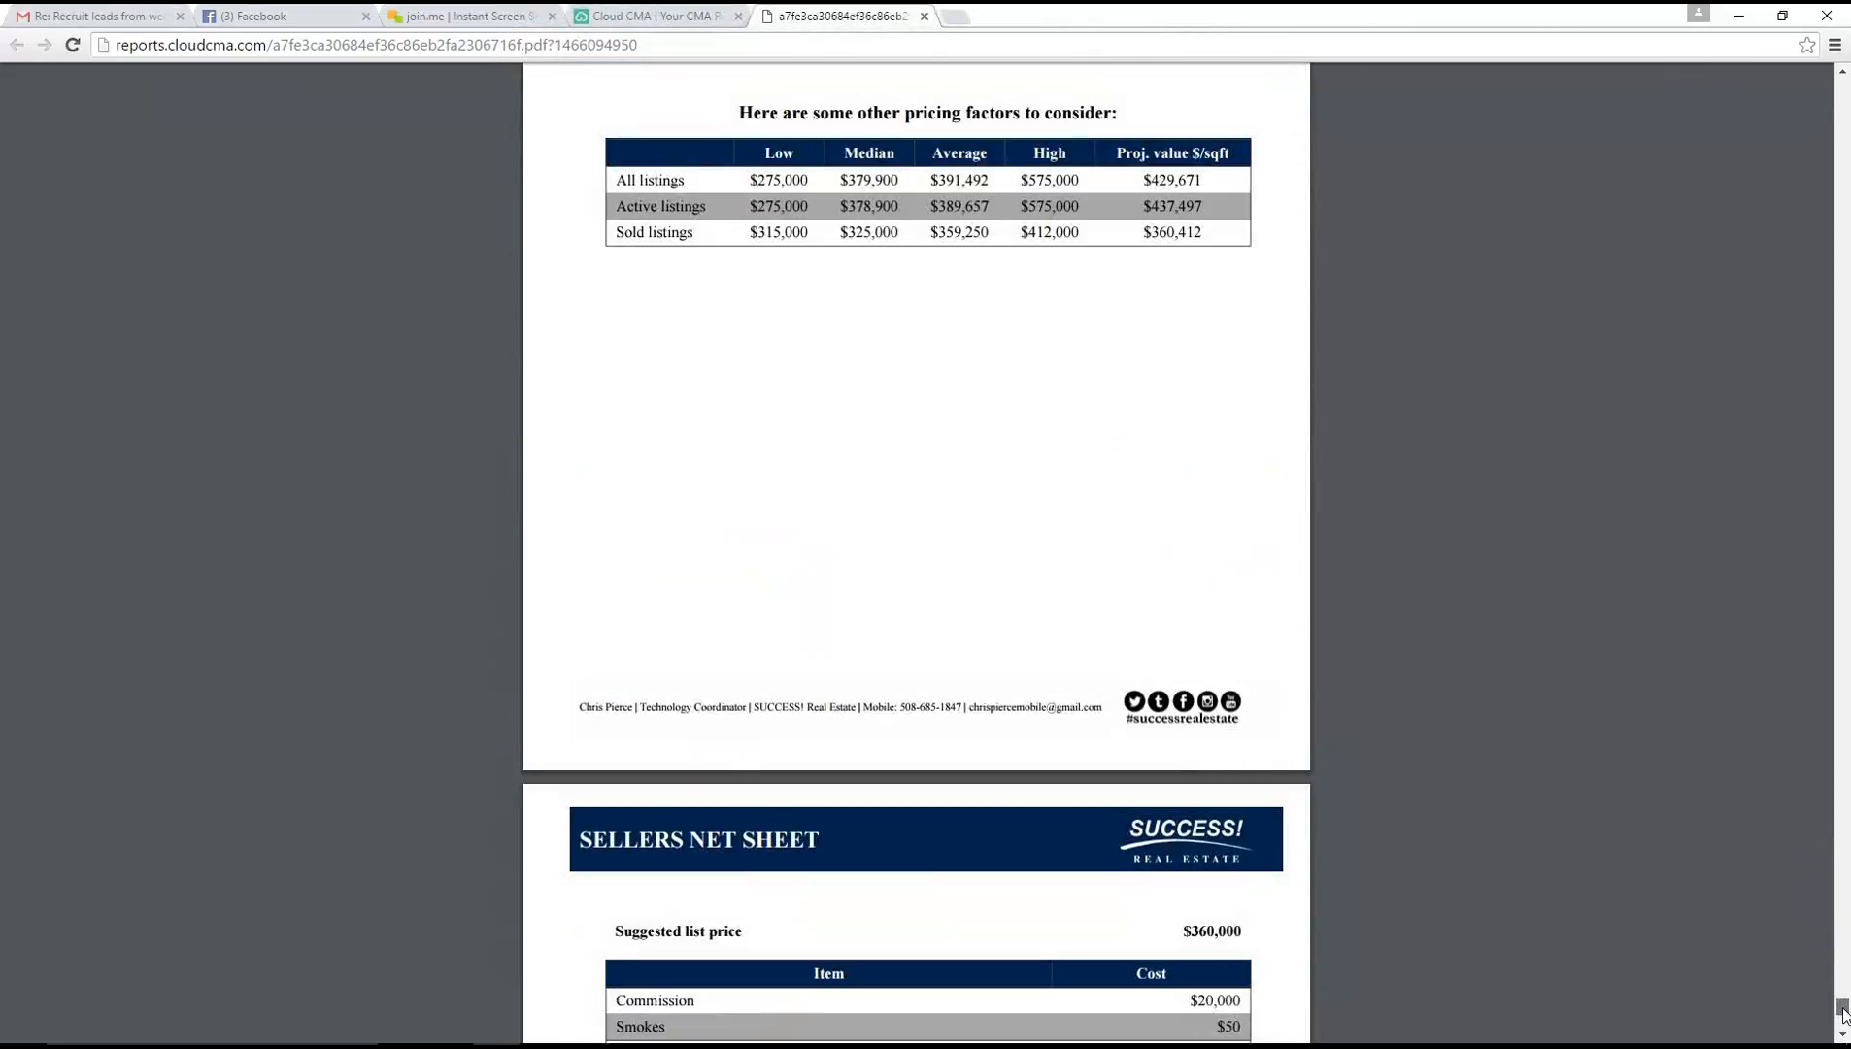
{"action": "left_click_drag", "start_coordinate": [1844, 1013], "coordinate": [1844, 1021]}
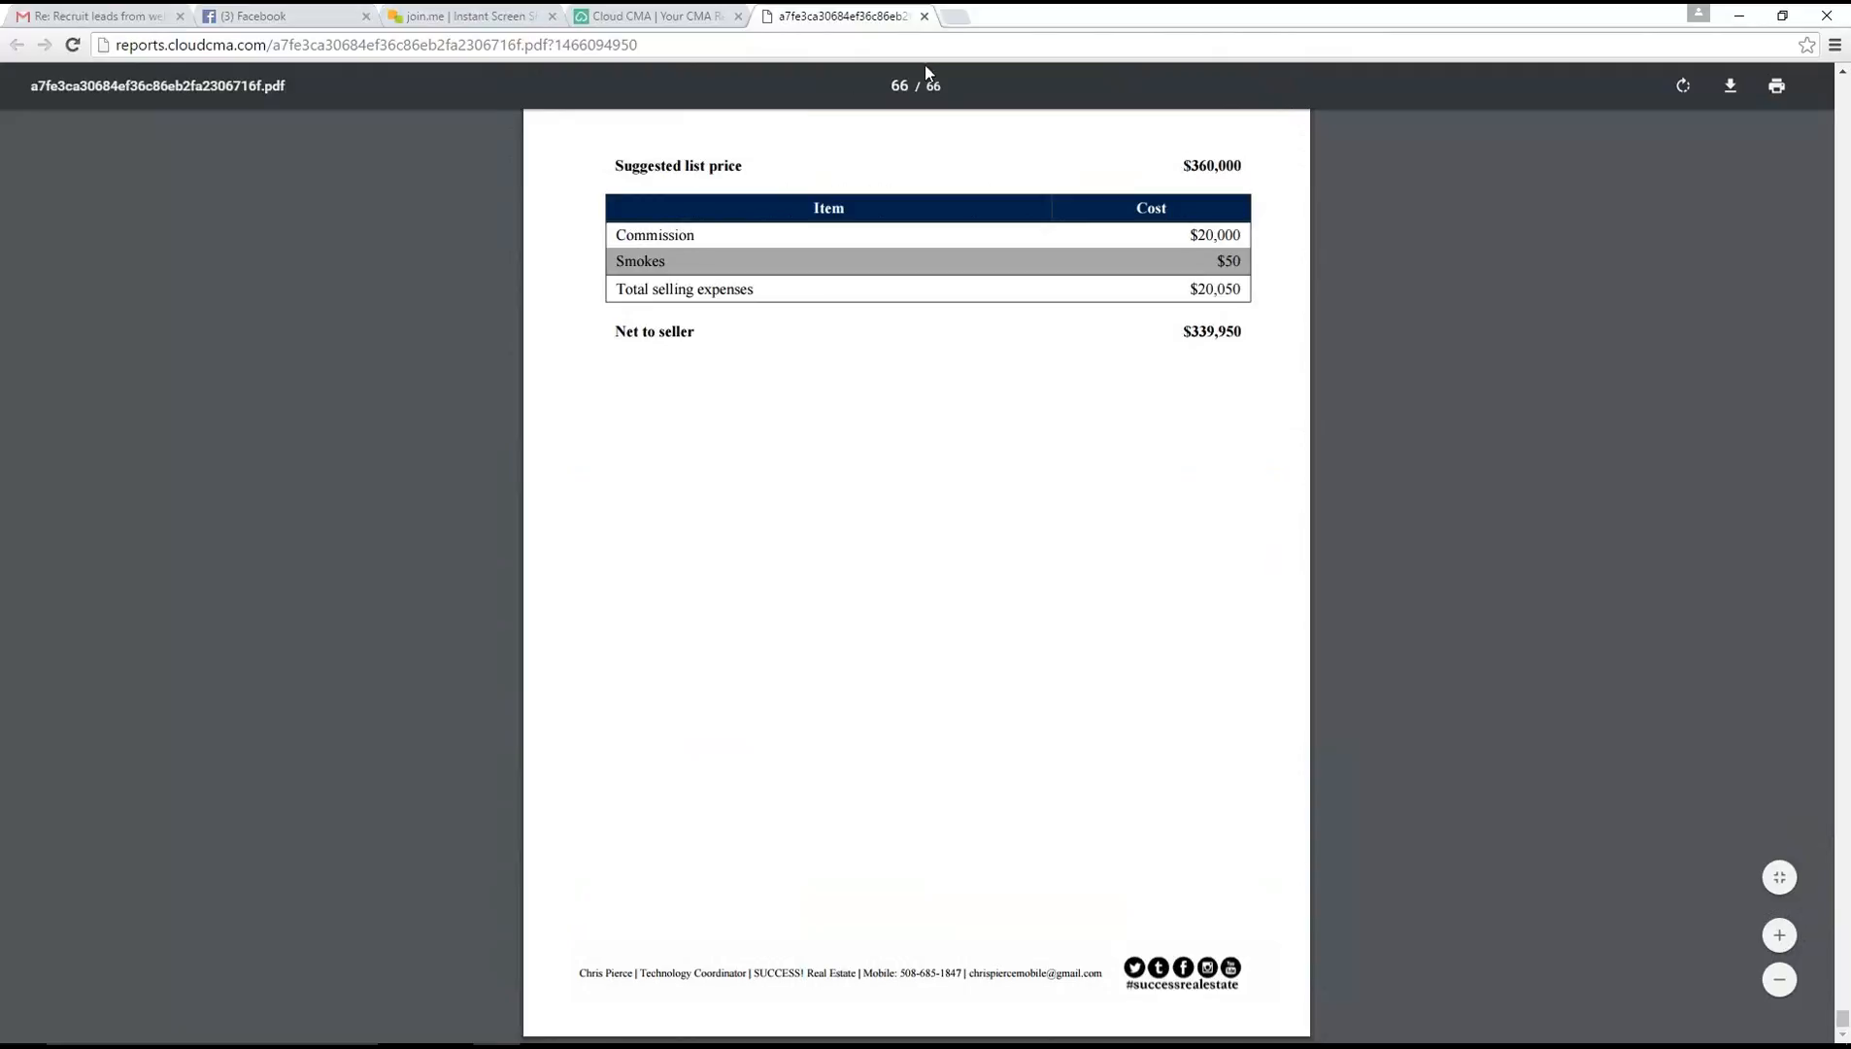
{"action": "scroll", "coordinate": [1350, 475], "scroll_direction": "up", "scroll_amount": 1}
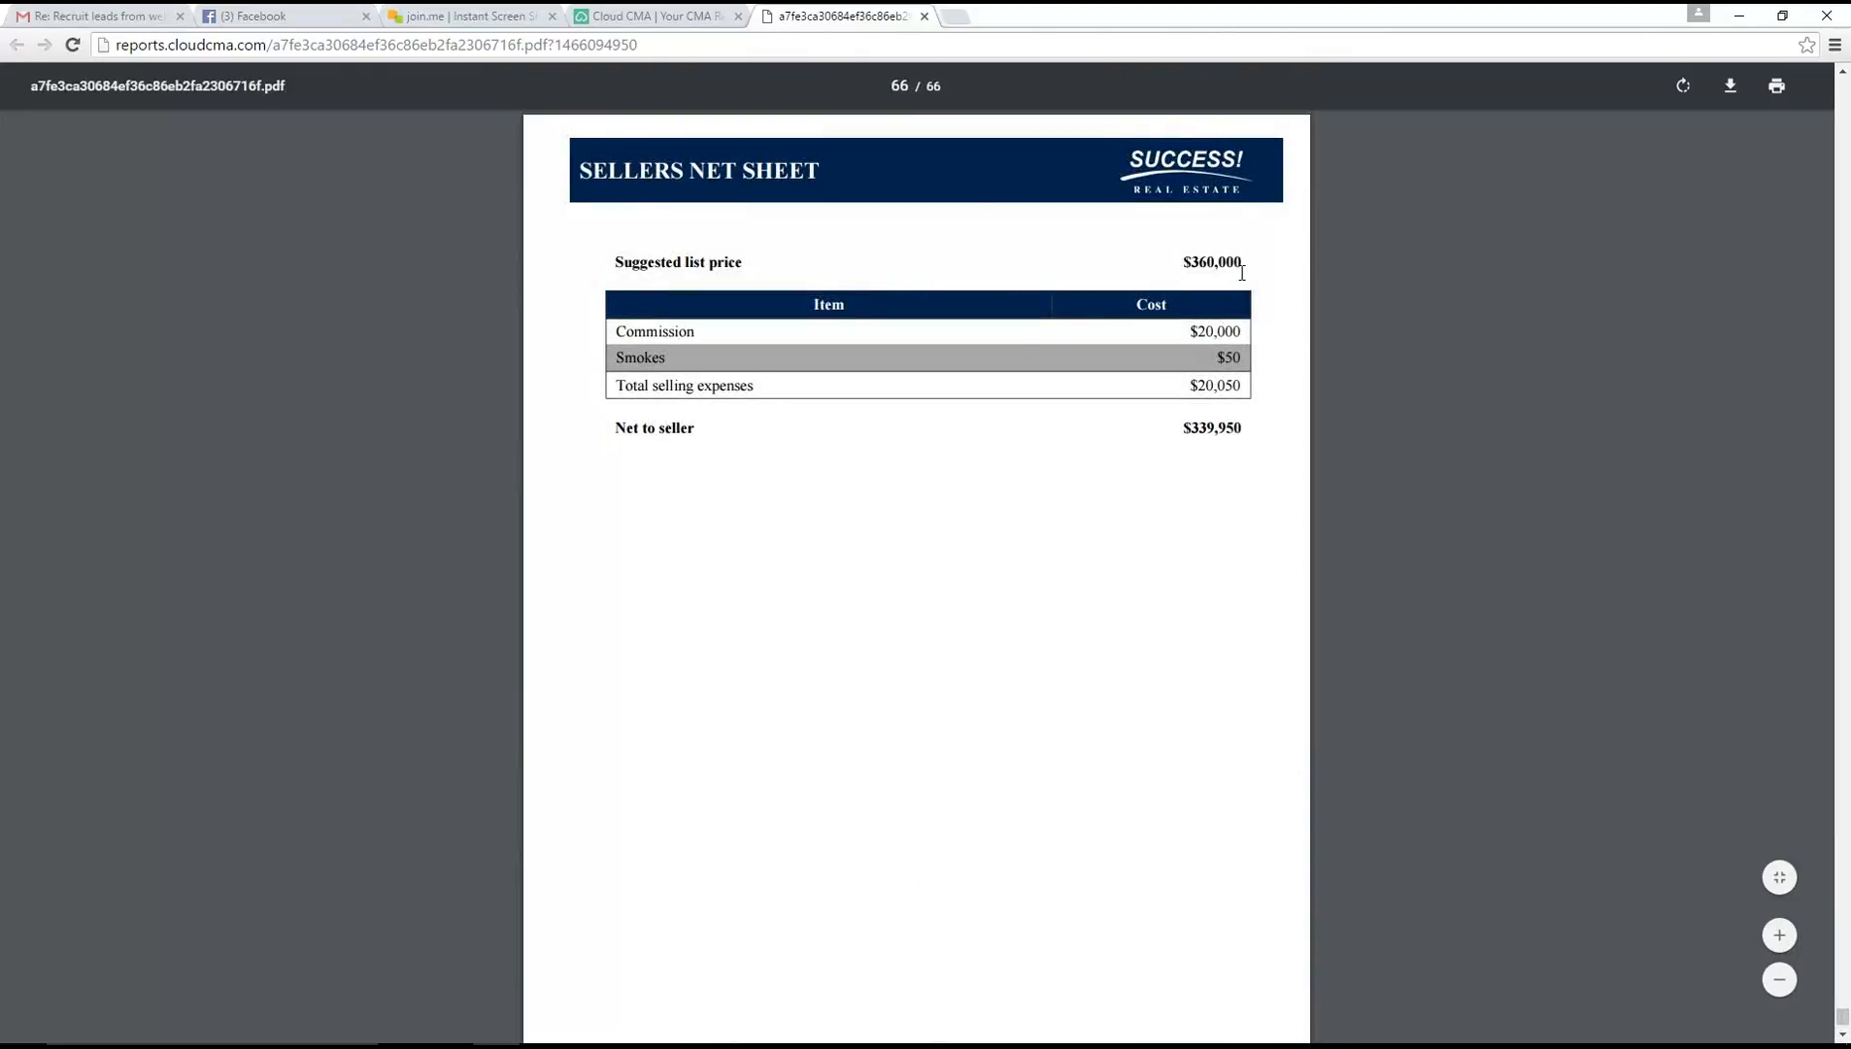
Highlight the suggested list price and the net to seller amount on the Sellers Net Sheet, and point out the page count
{"action": "left_click_drag", "start_coordinate": [1243, 262], "coordinate": [1152, 258]}
{"action": "left_click", "coordinate": [1146, 432]}
{"action": "left_click_drag", "start_coordinate": [1188, 428], "coordinate": [1243, 431]}
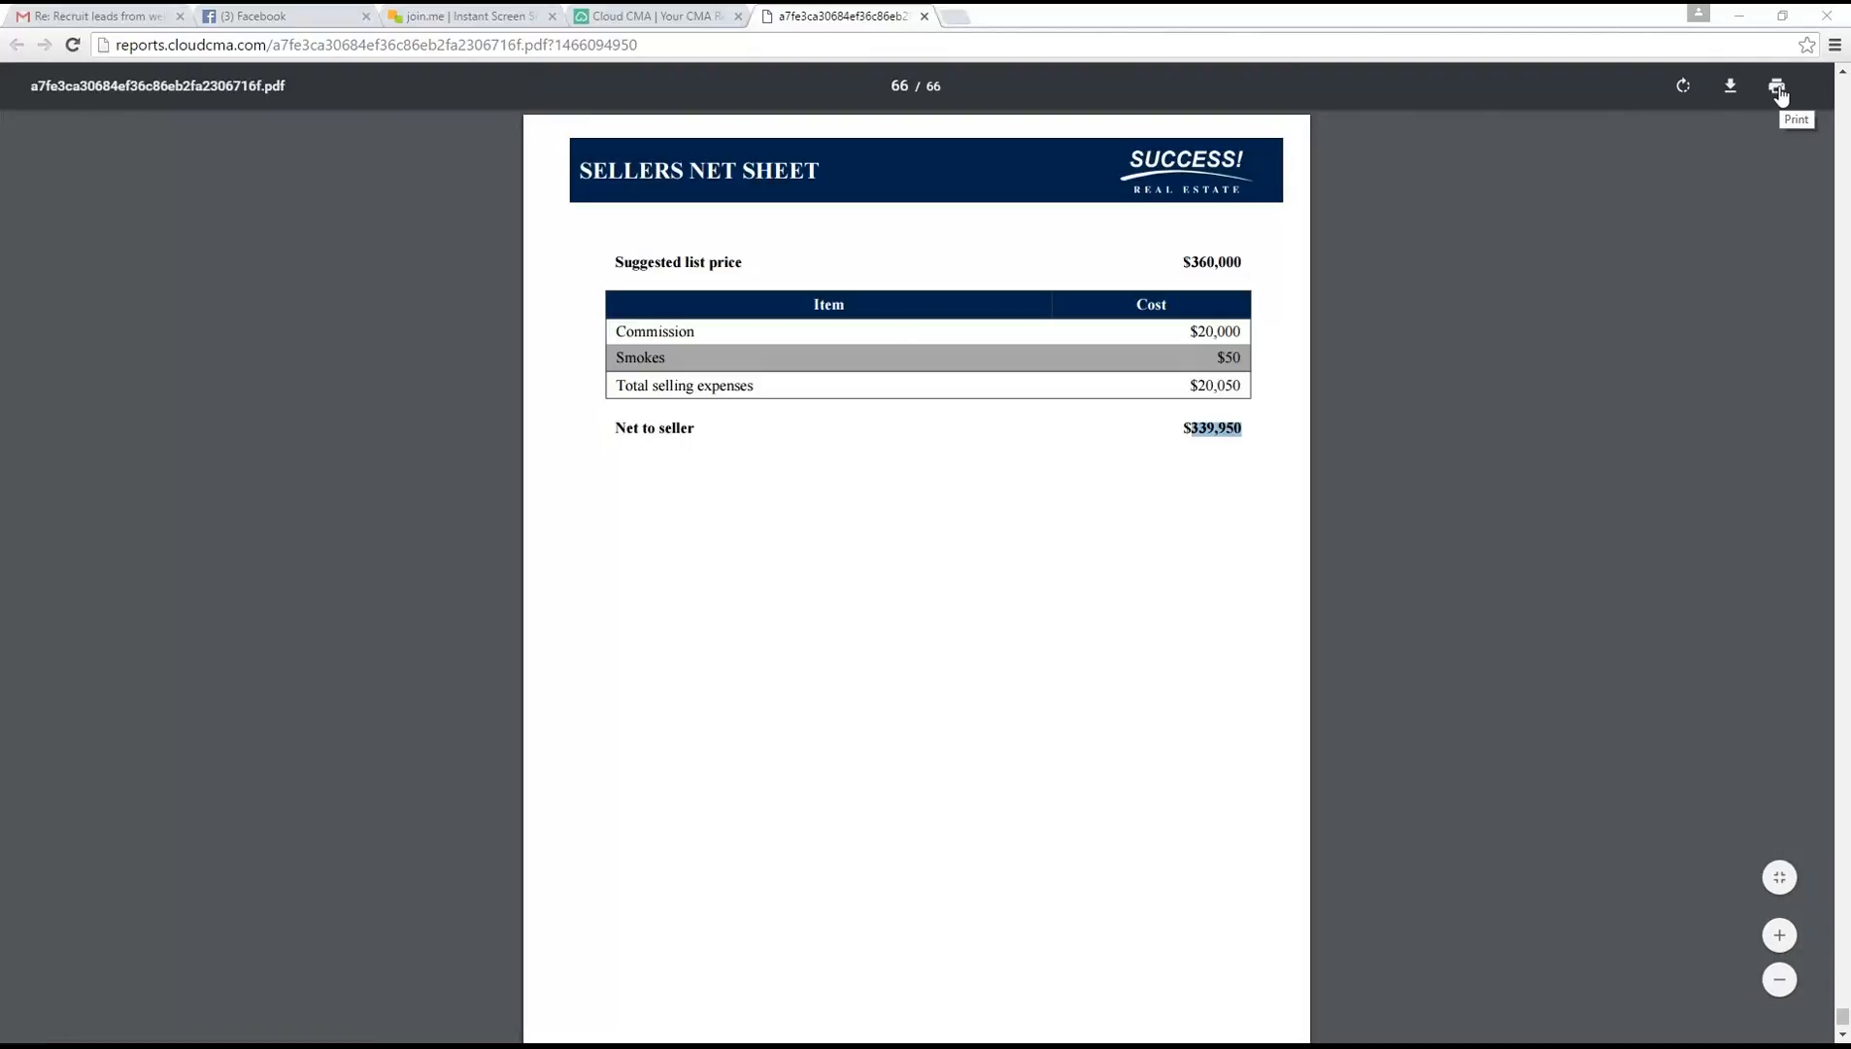
{"action": "left_click_drag", "start_coordinate": [947, 89], "coordinate": [879, 84]}
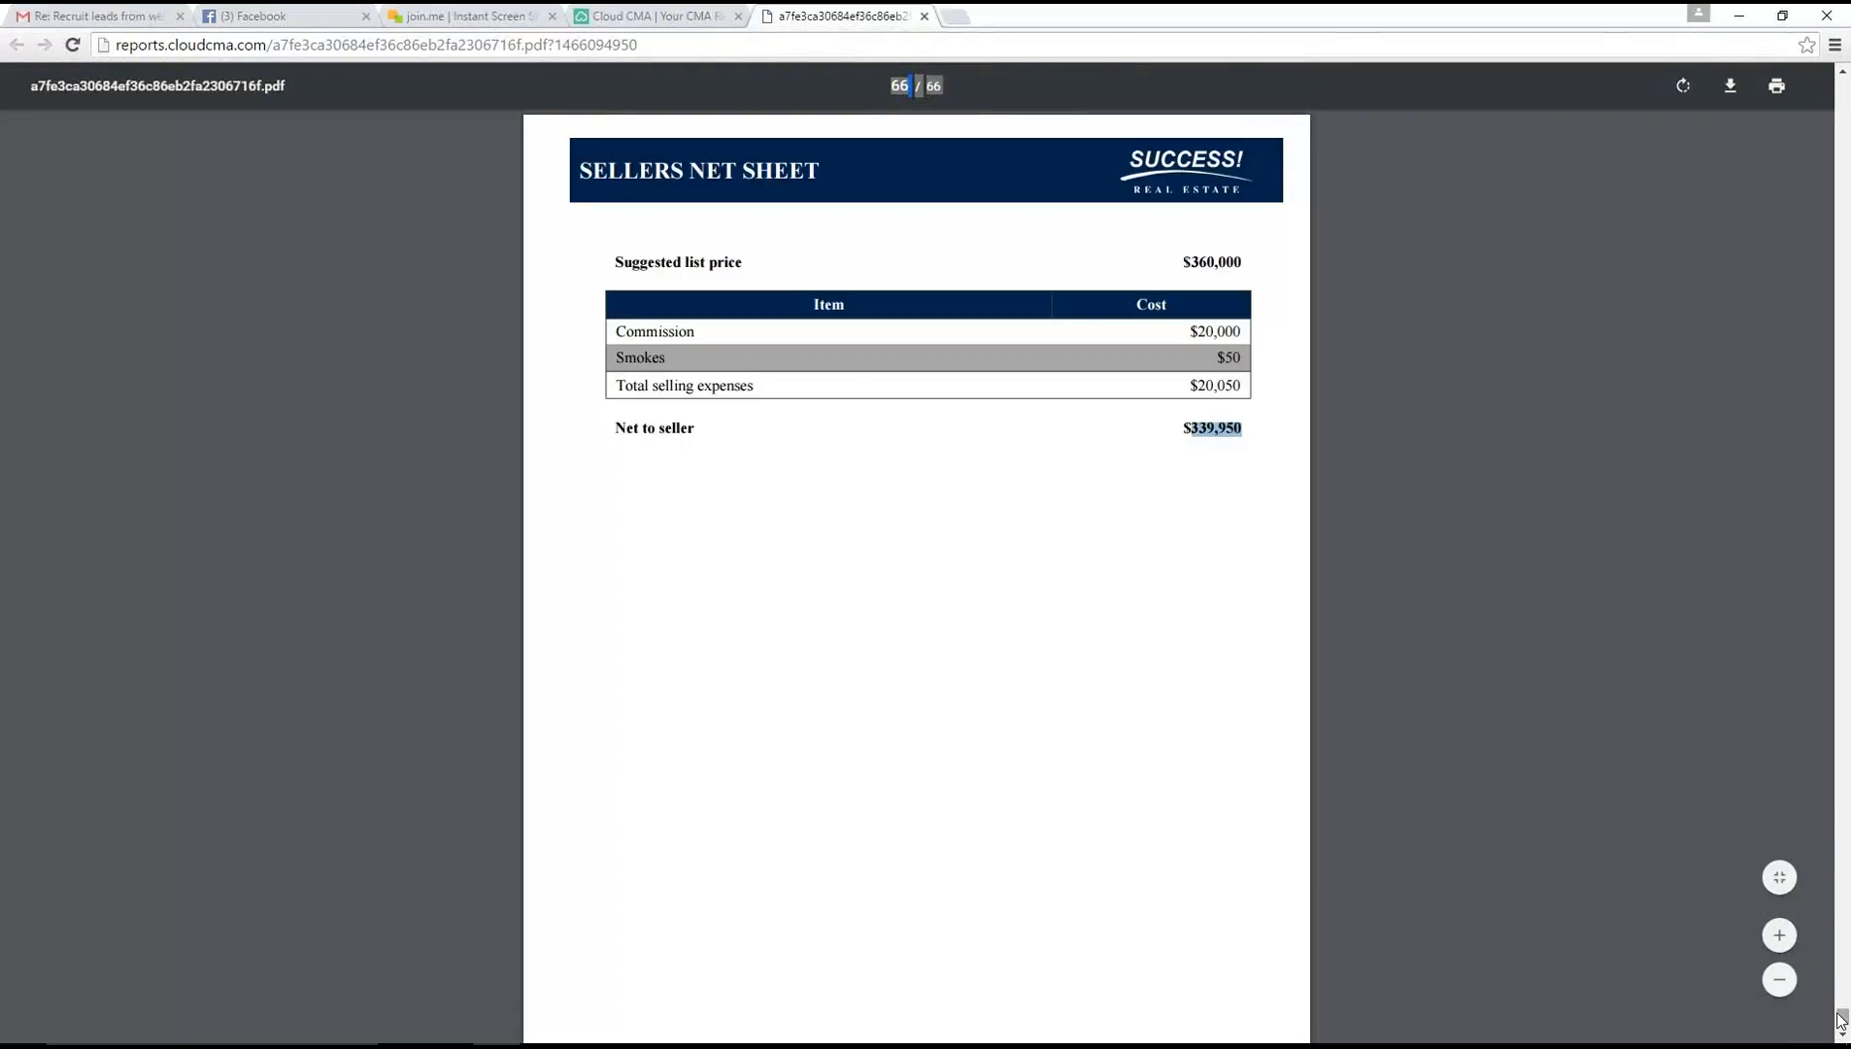
Return to the Cloud CMA site, view the Buyer Tour, Property and Flyer report lists, and go back to its home page
{"action": "left_click", "coordinate": [666, 16]}
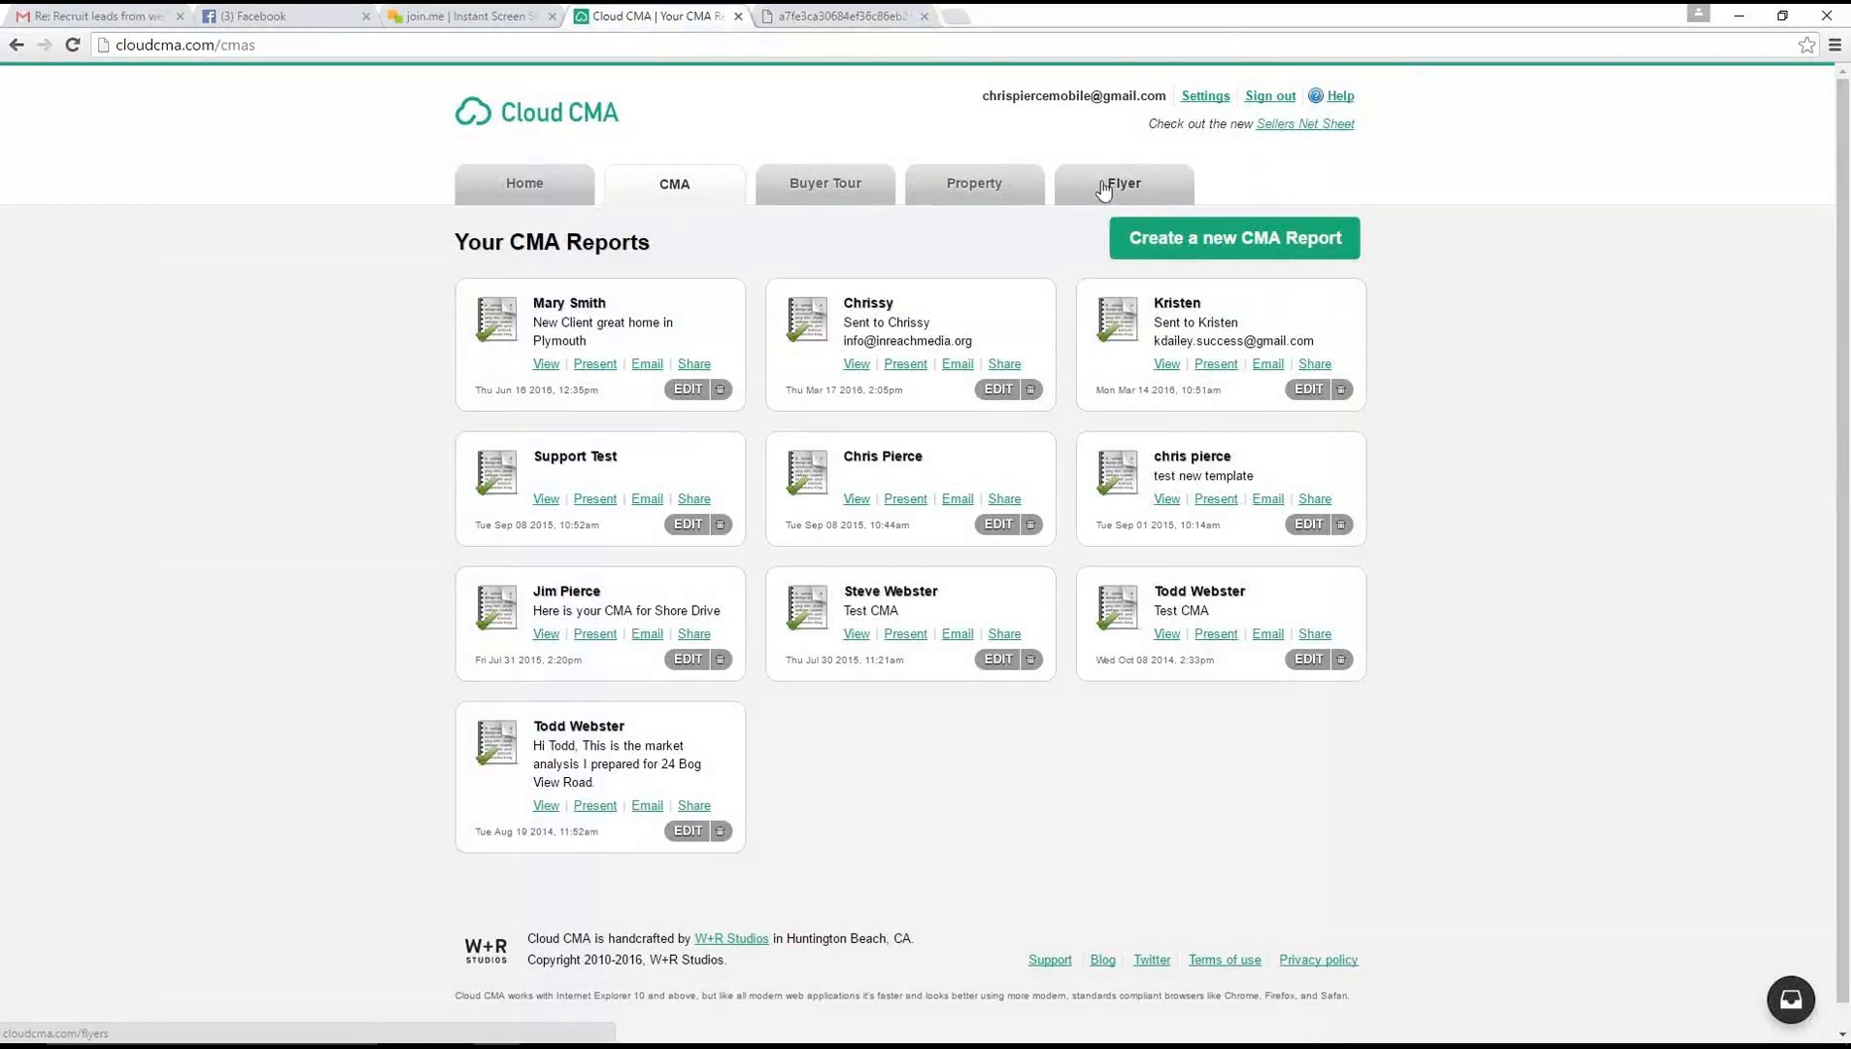
{"action": "left_click", "coordinate": [807, 180]}
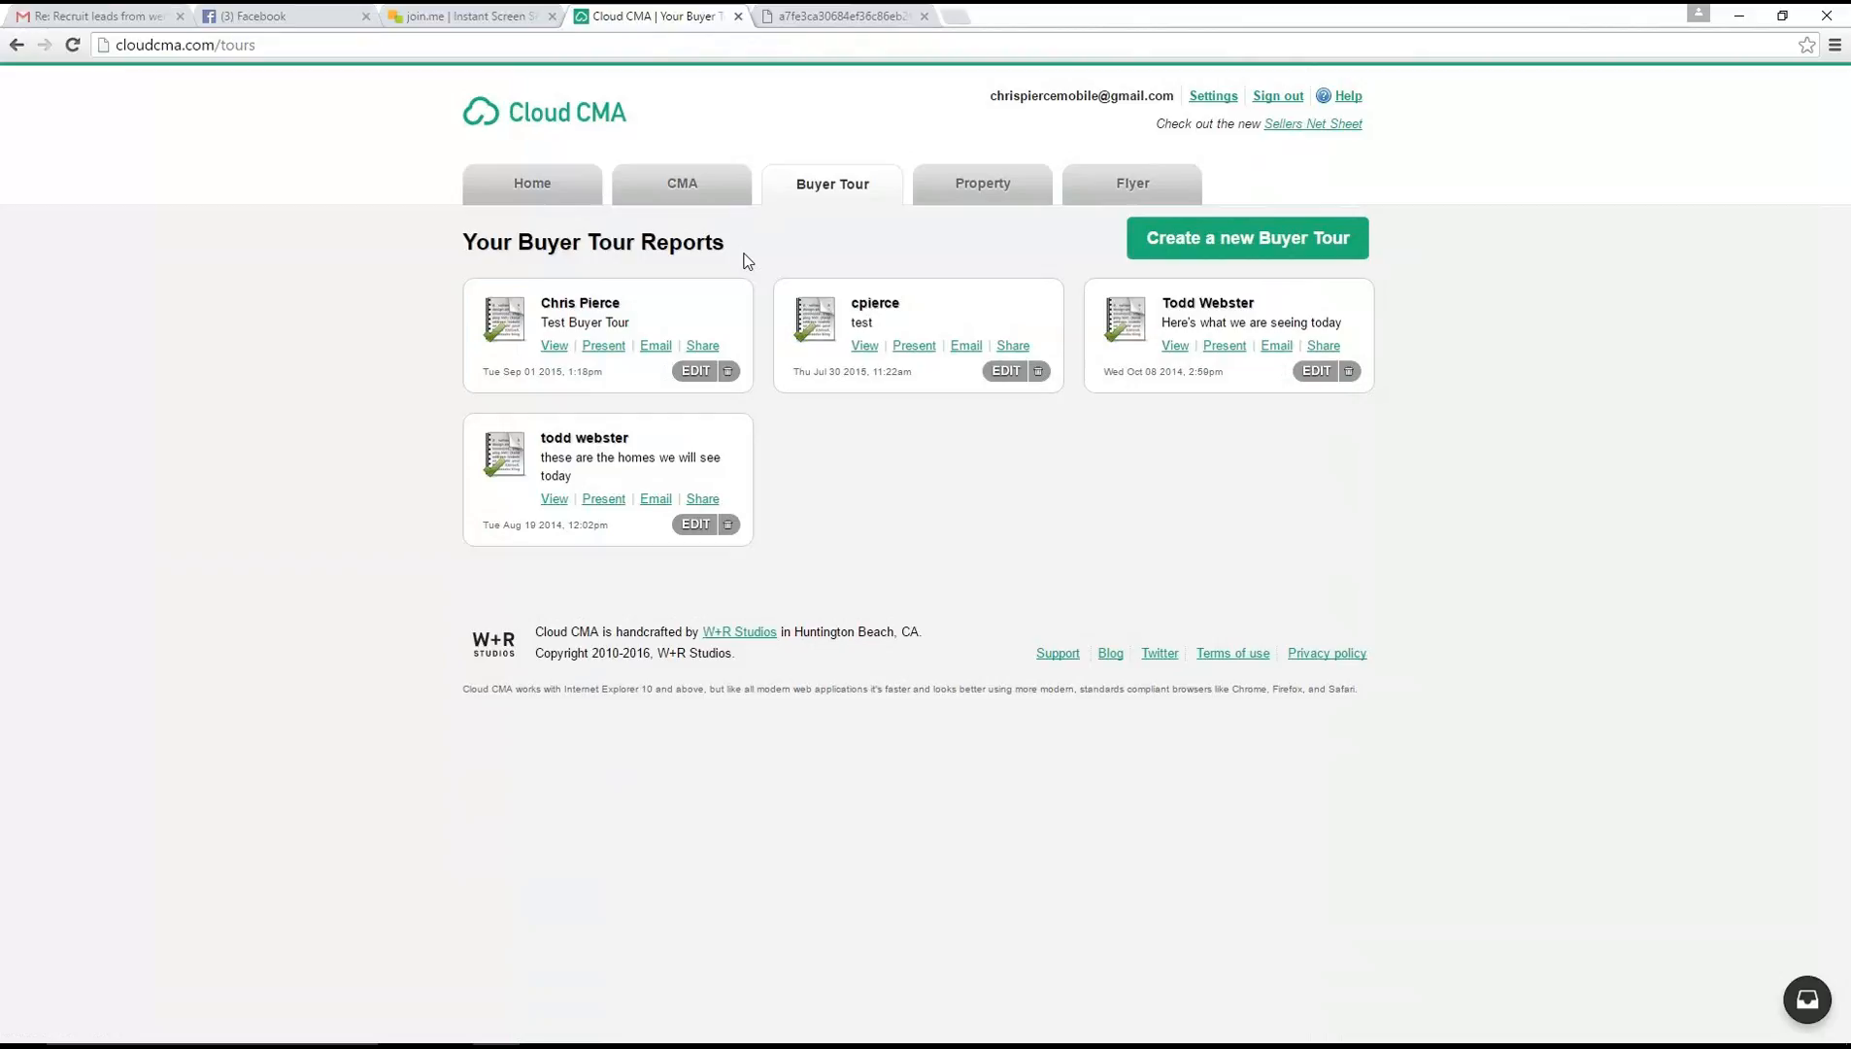
{"action": "left_click", "coordinate": [993, 191]}
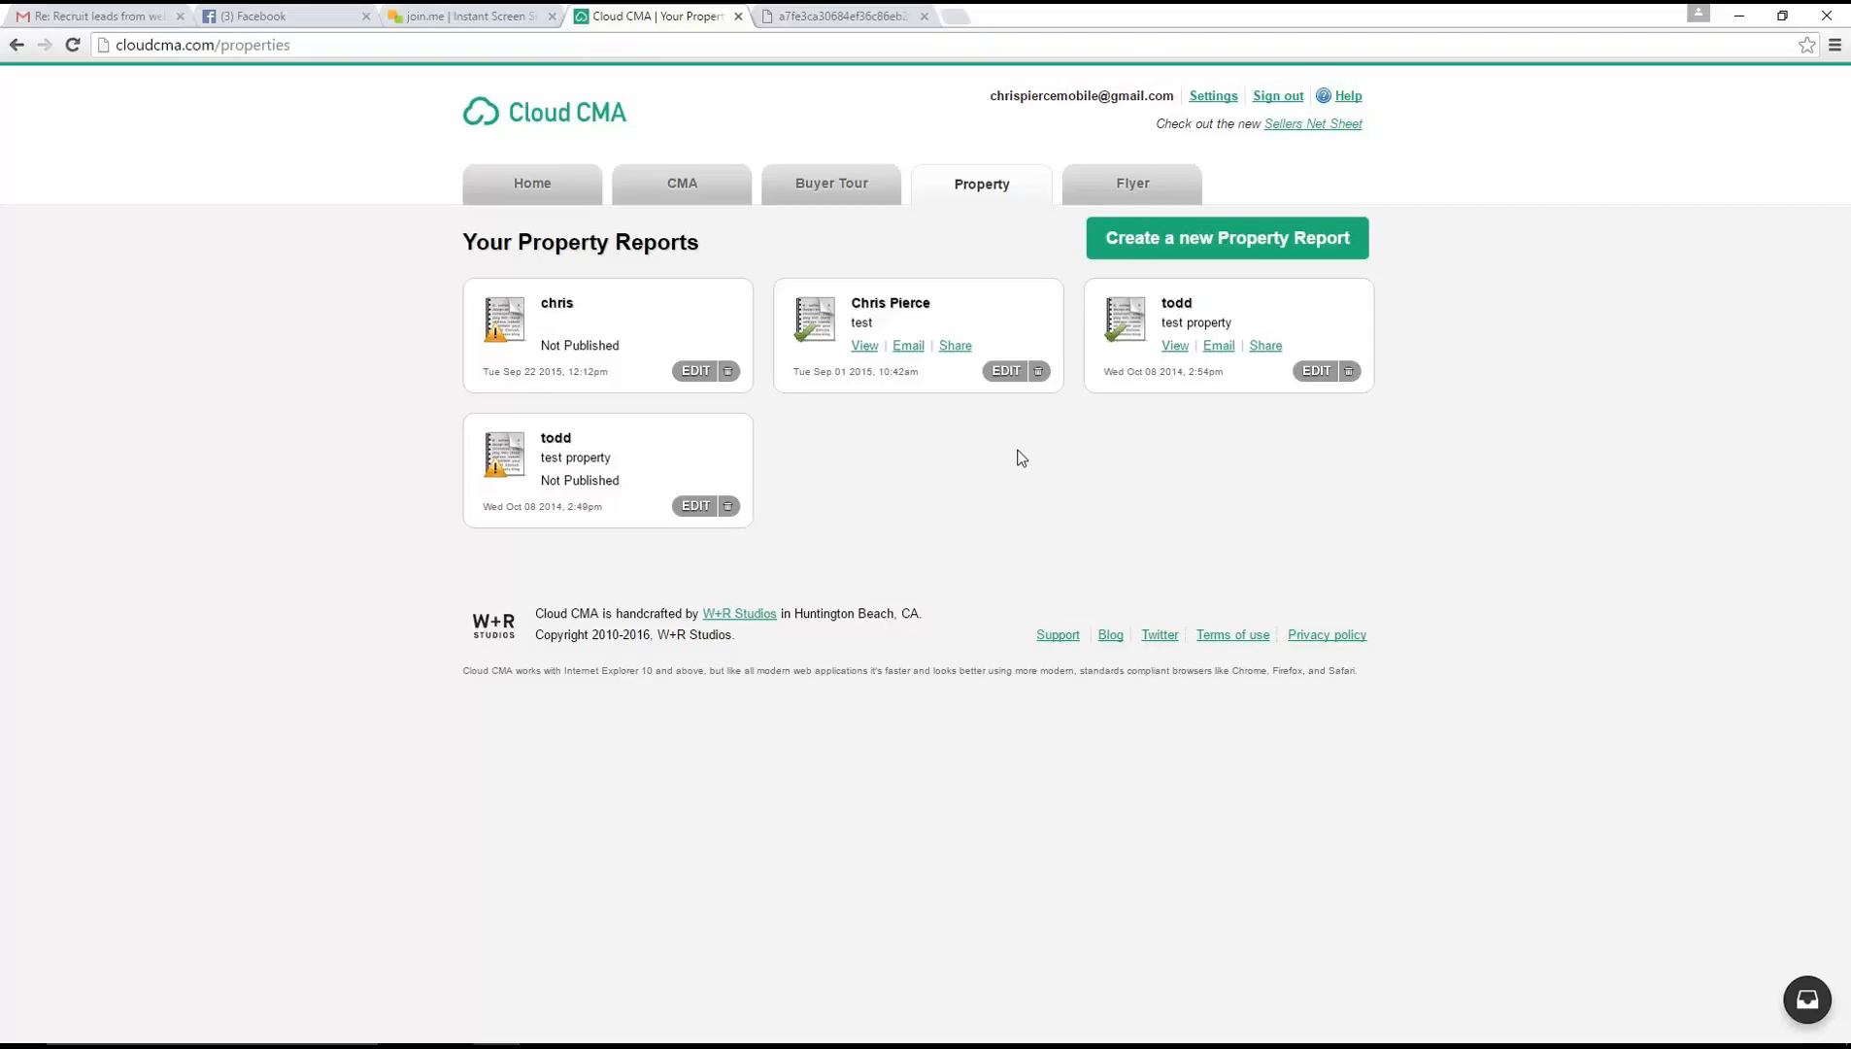
{"action": "left_click", "coordinate": [1134, 191]}
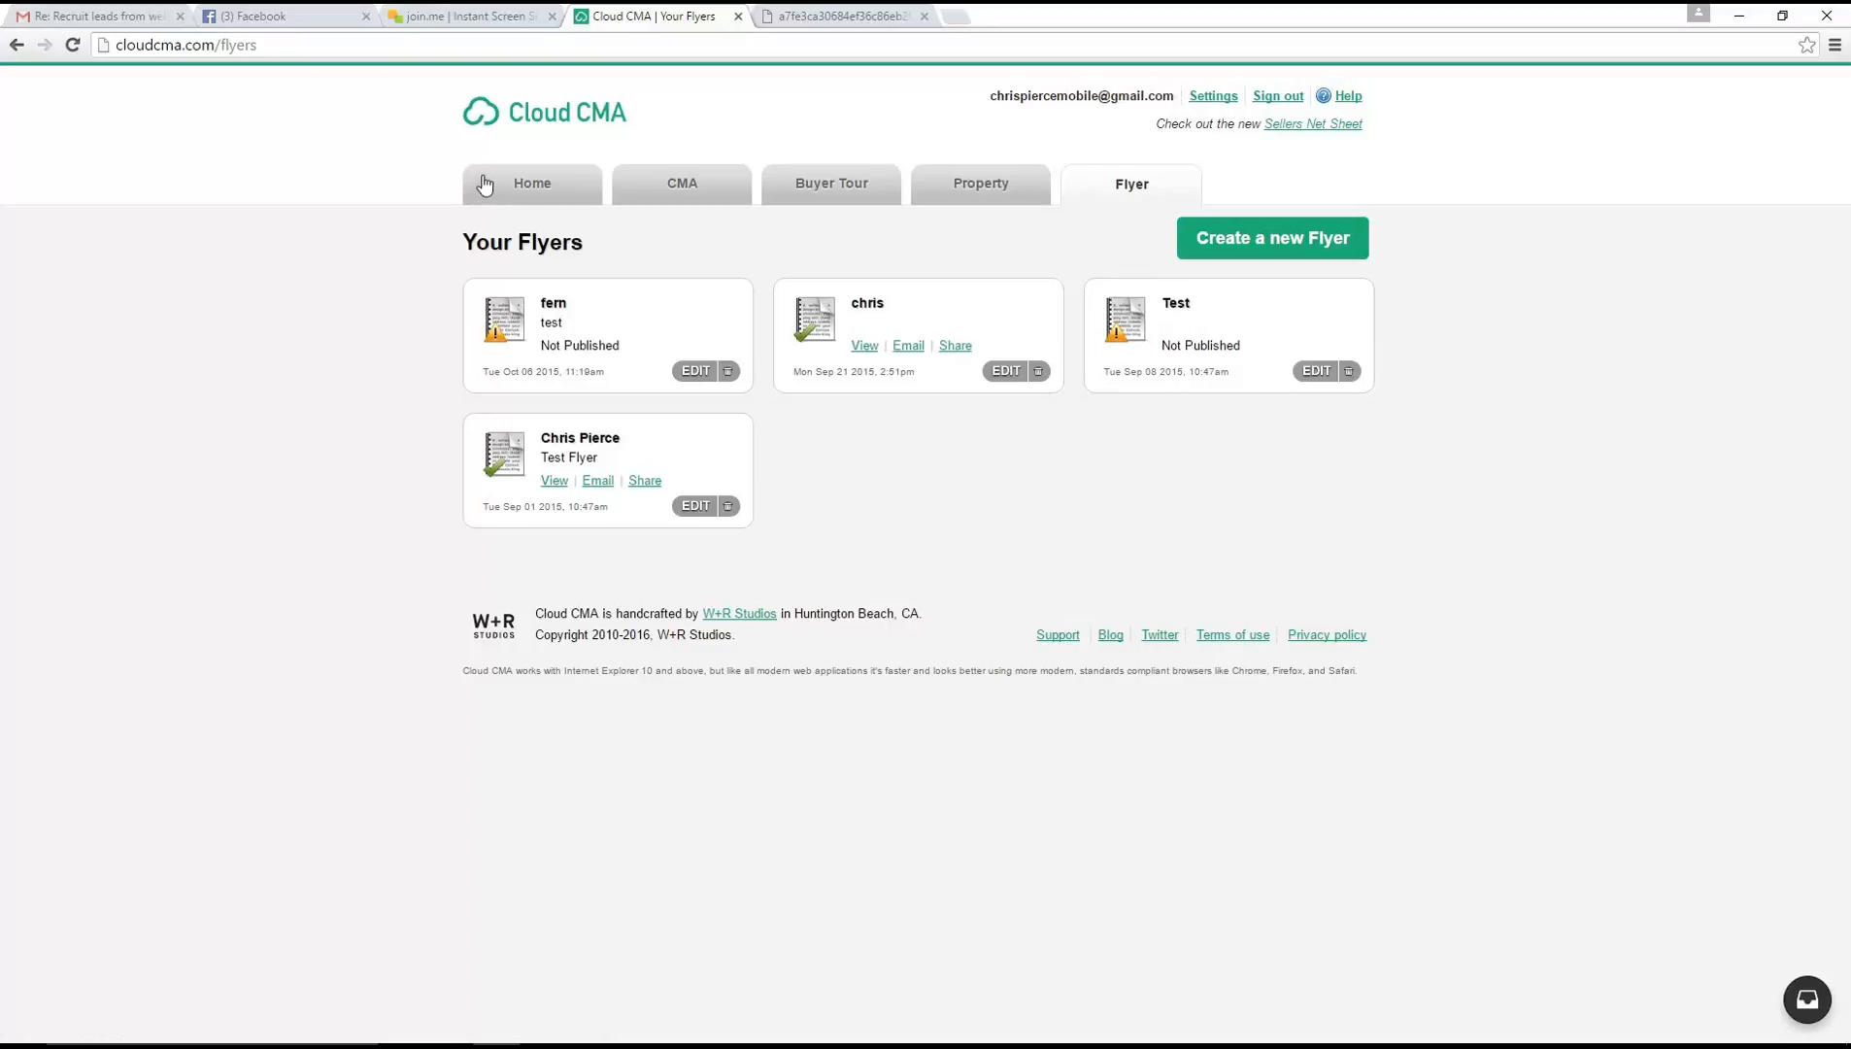
{"action": "left_click", "coordinate": [541, 185]}
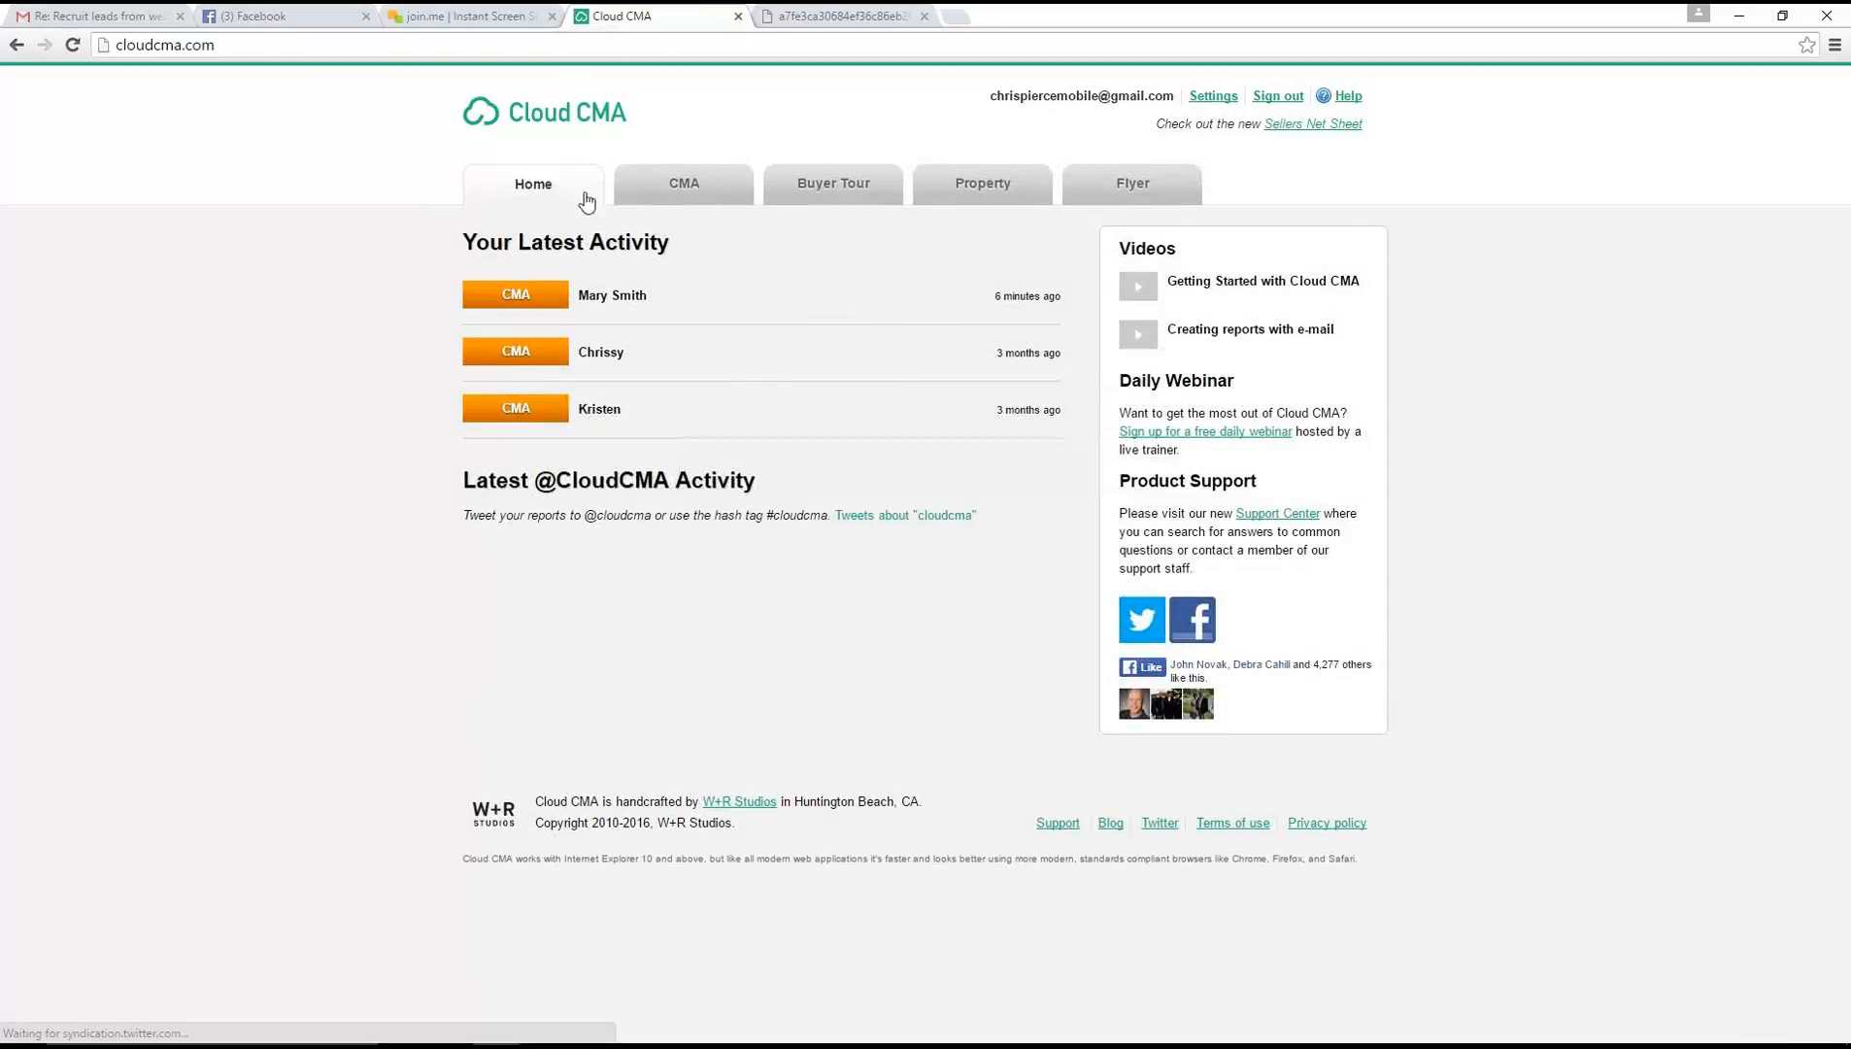